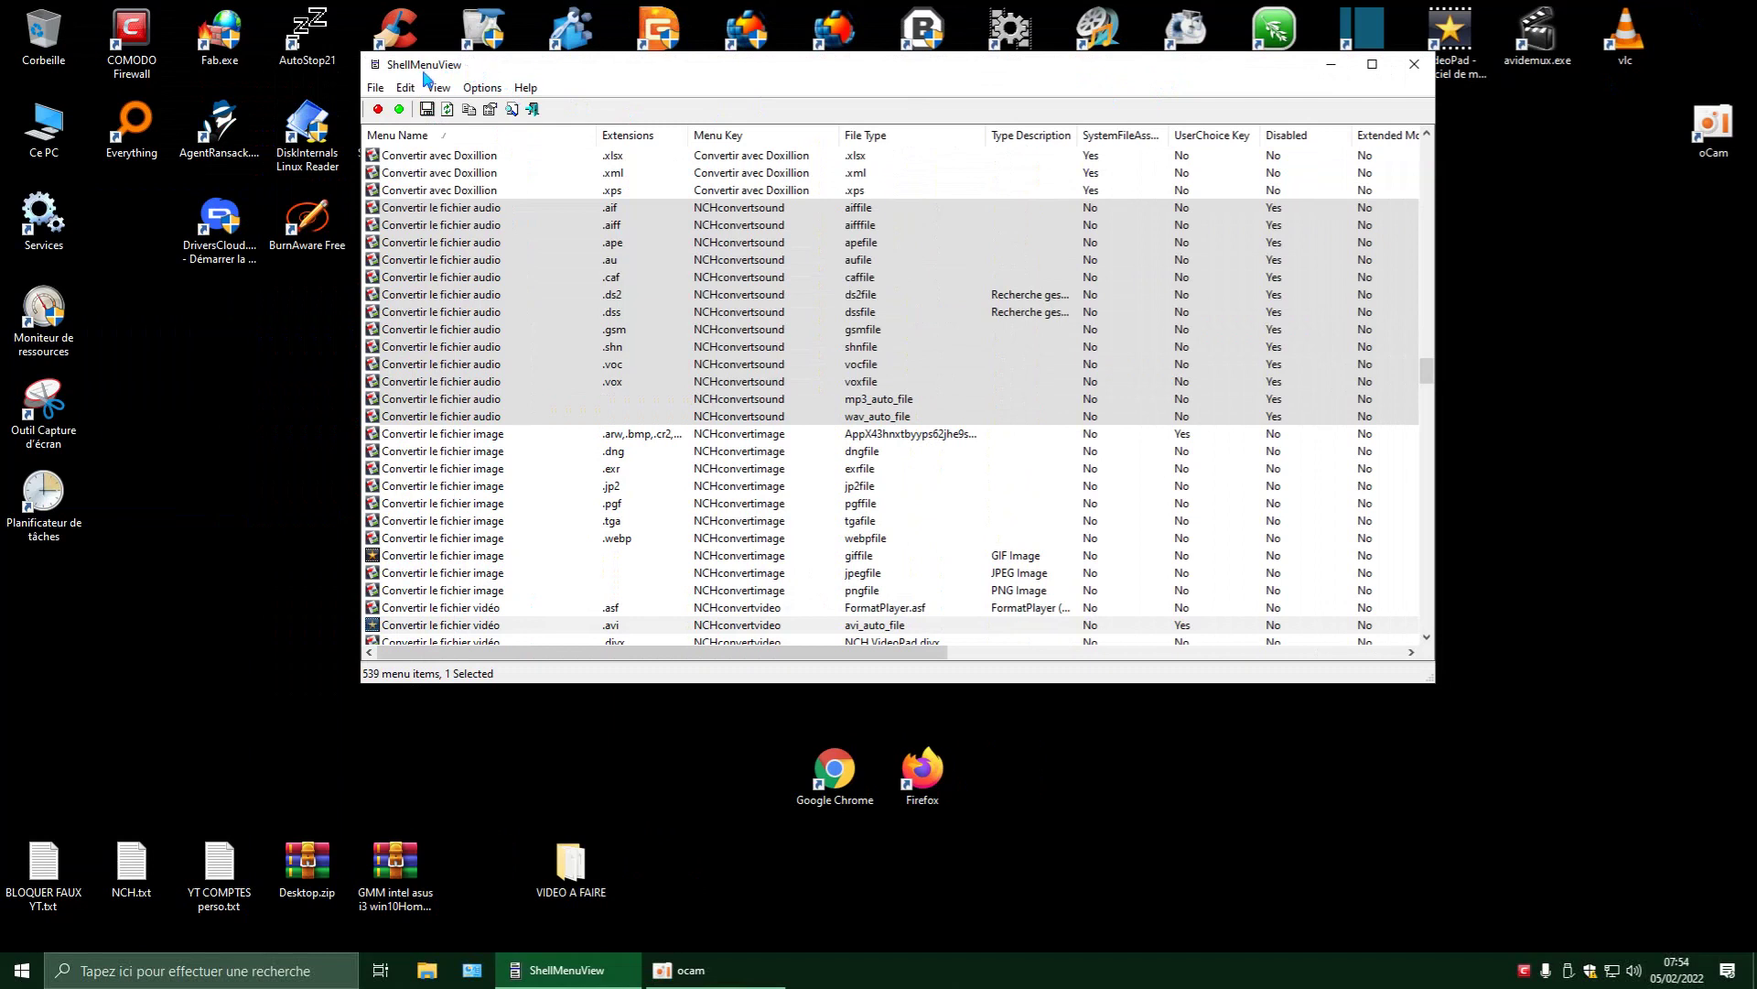
Maximize the window, widen the Menu Key column and select the .mp4 "Convertir le fichier vidéo" entry.
click(1372, 63)
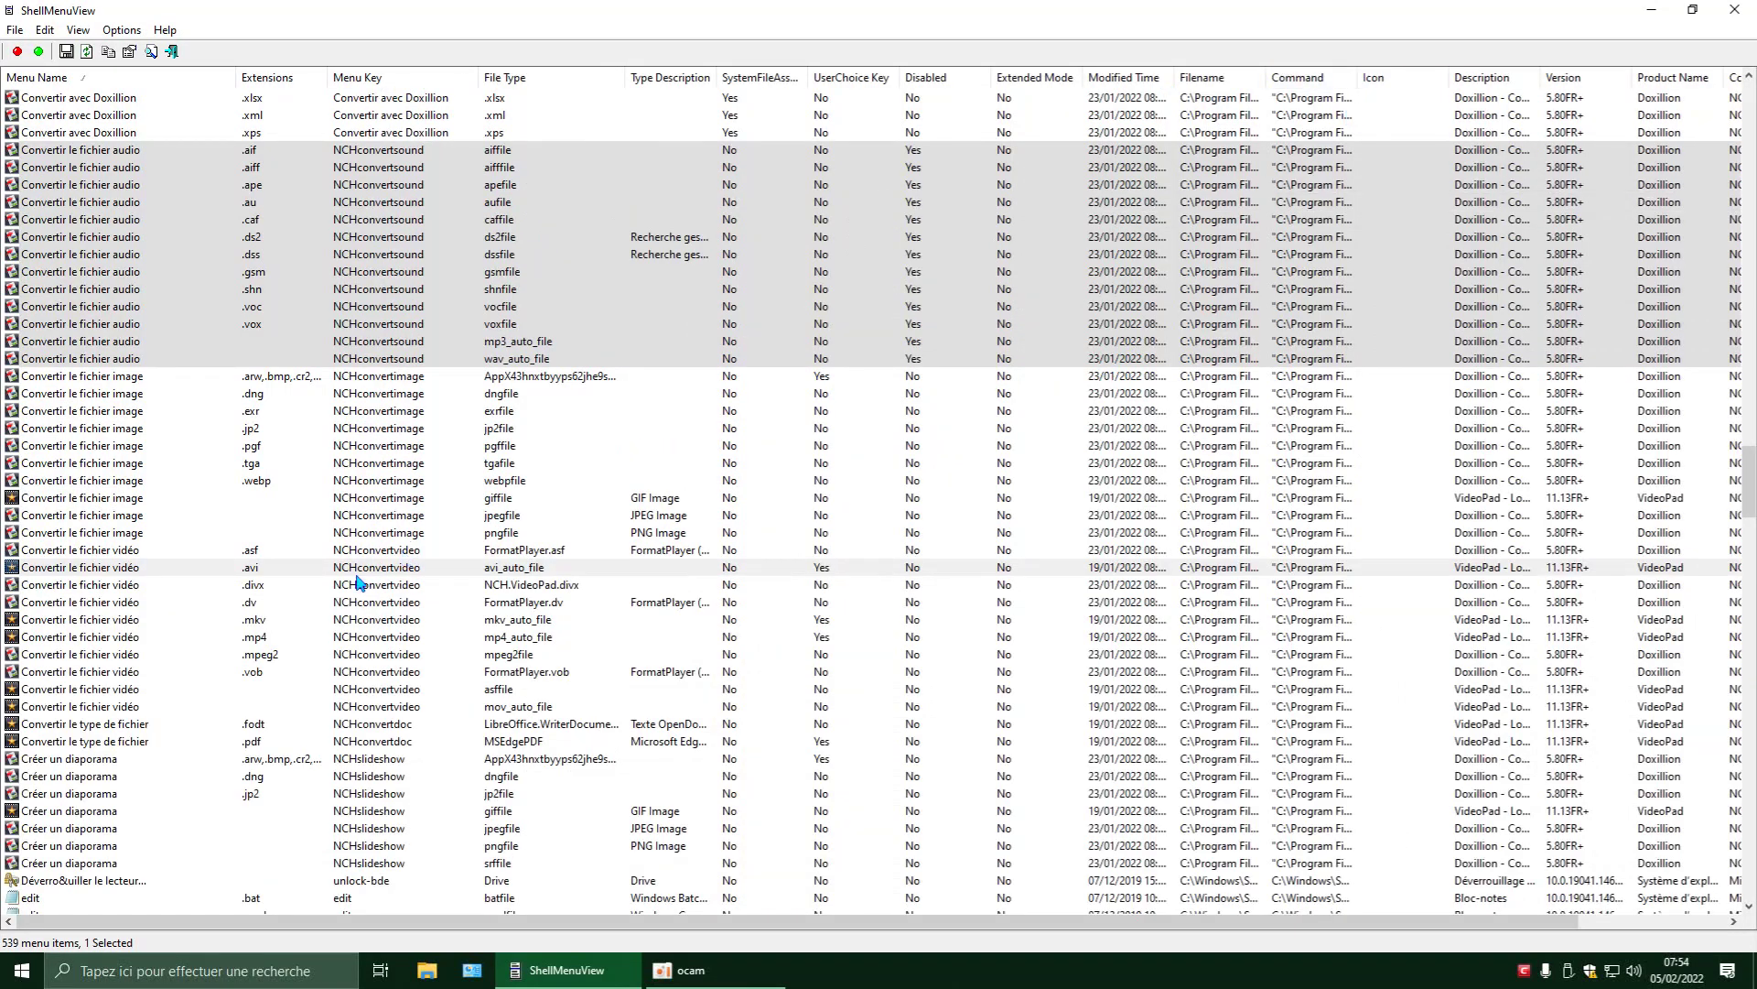
click(122, 551)
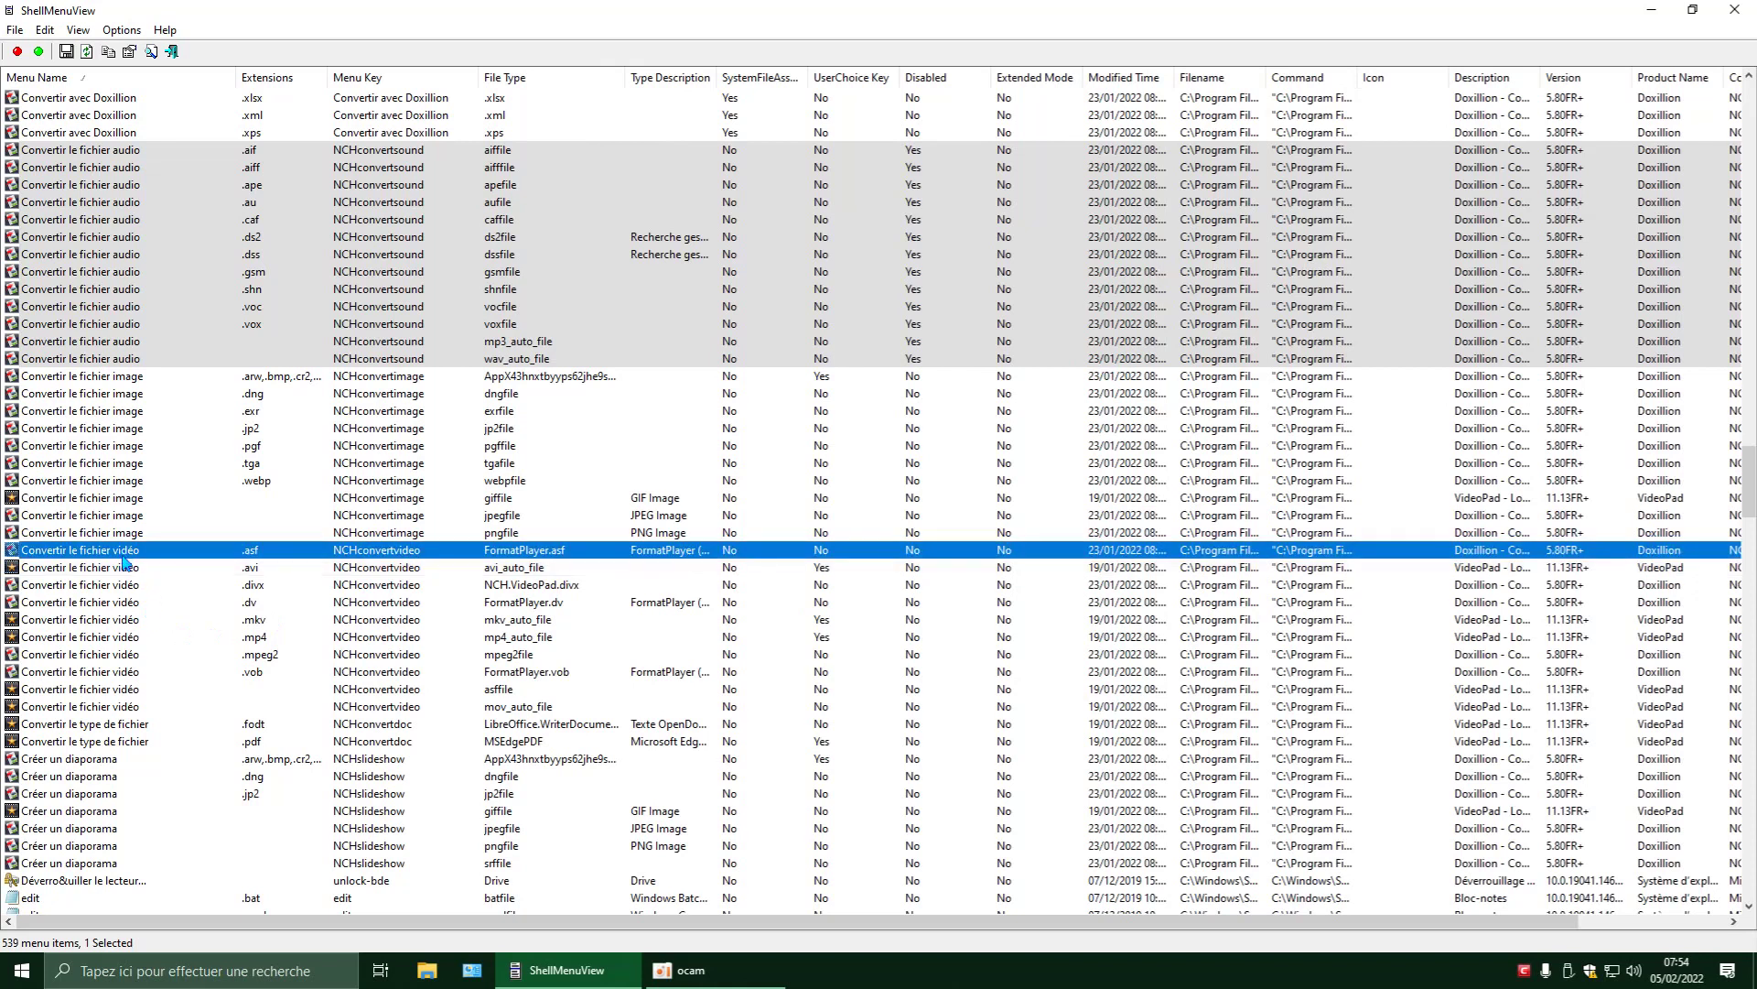
click(123, 569)
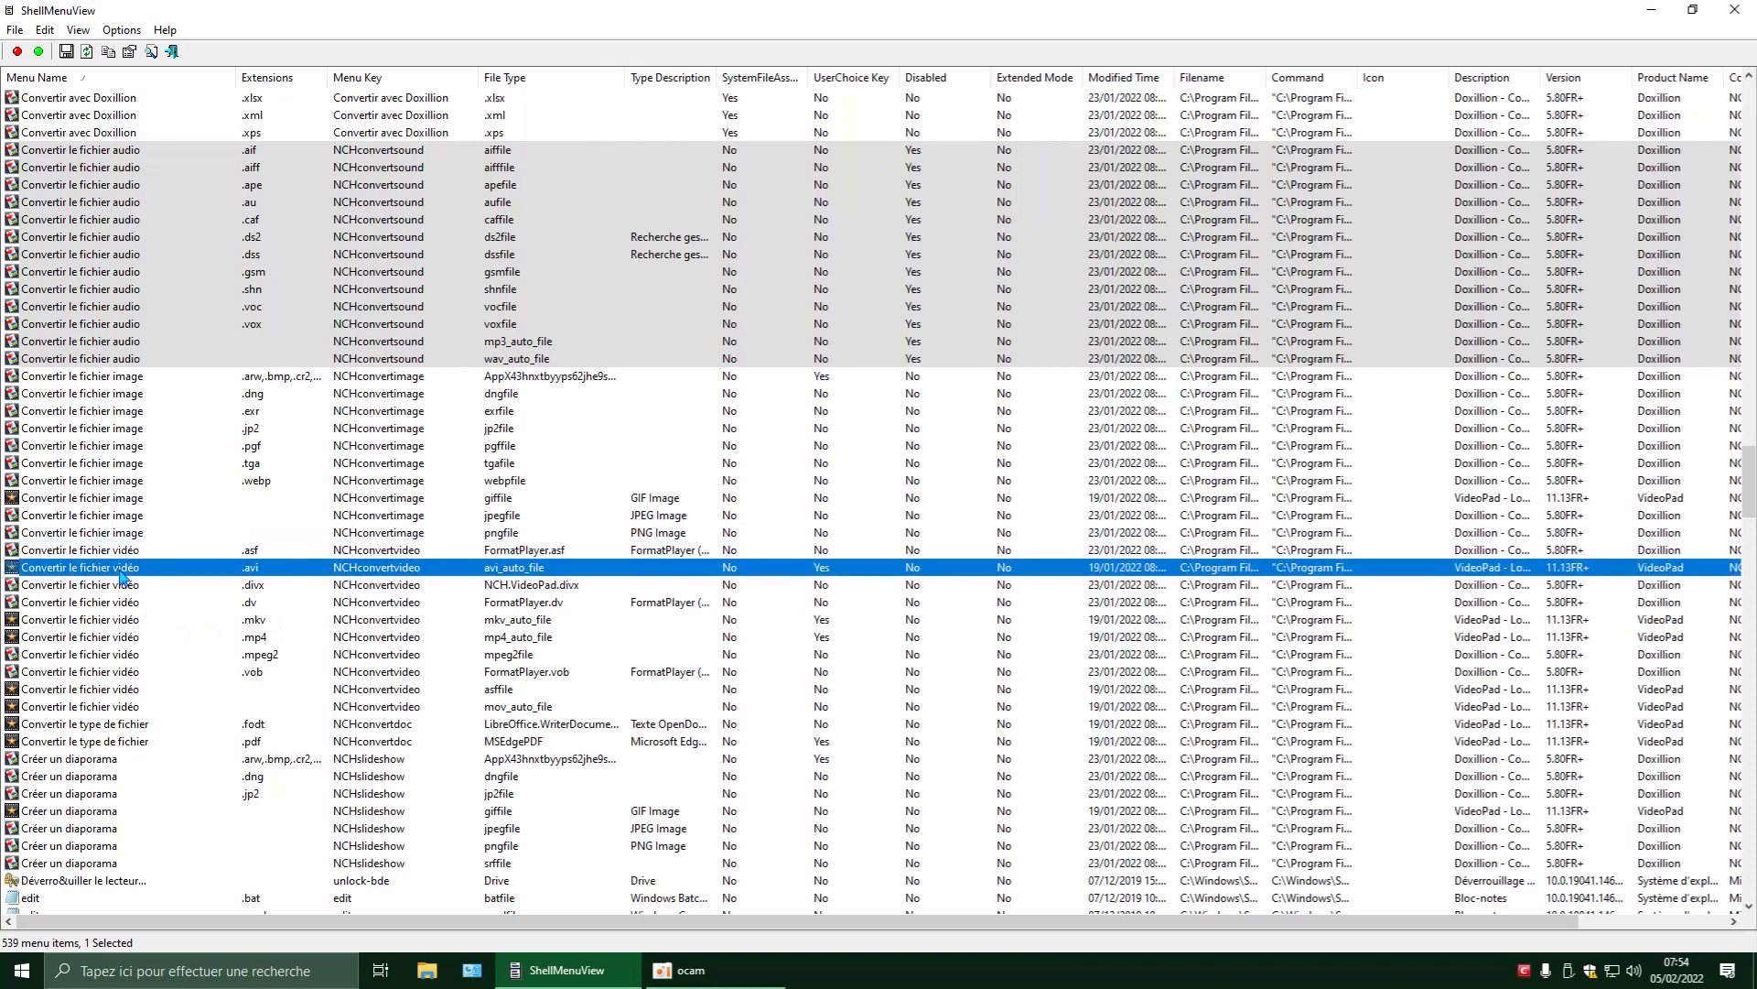
click(114, 587)
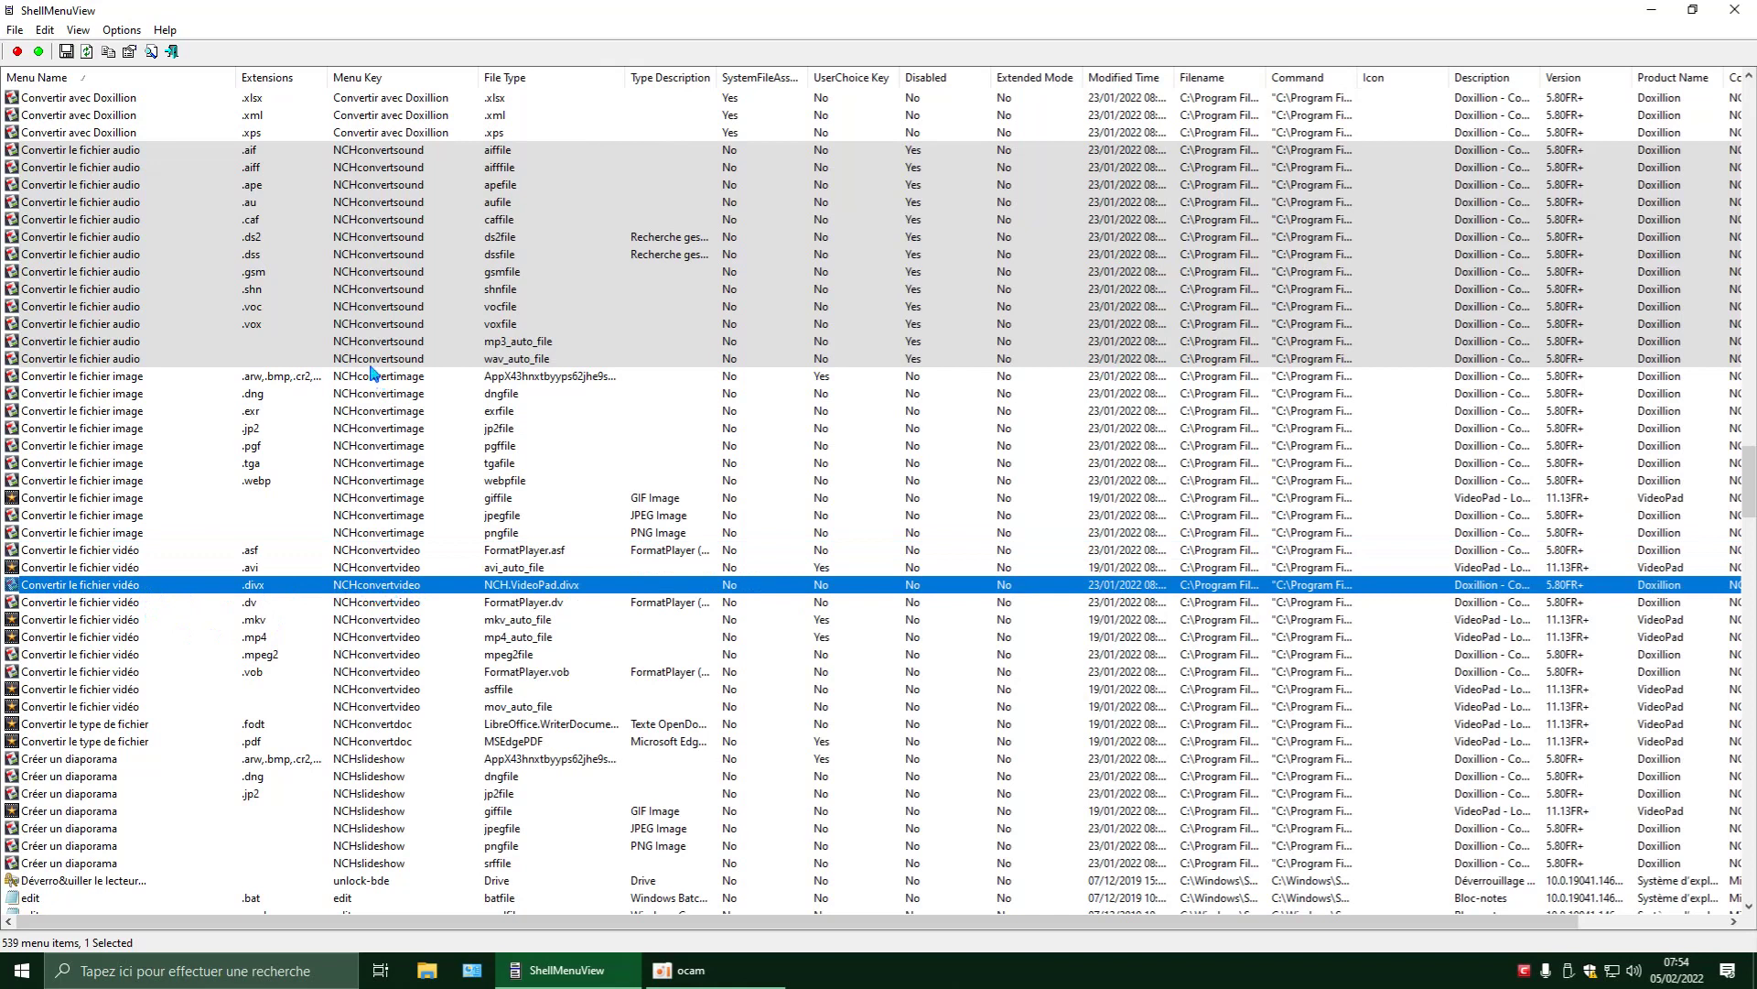
drag(479, 78, 507, 83)
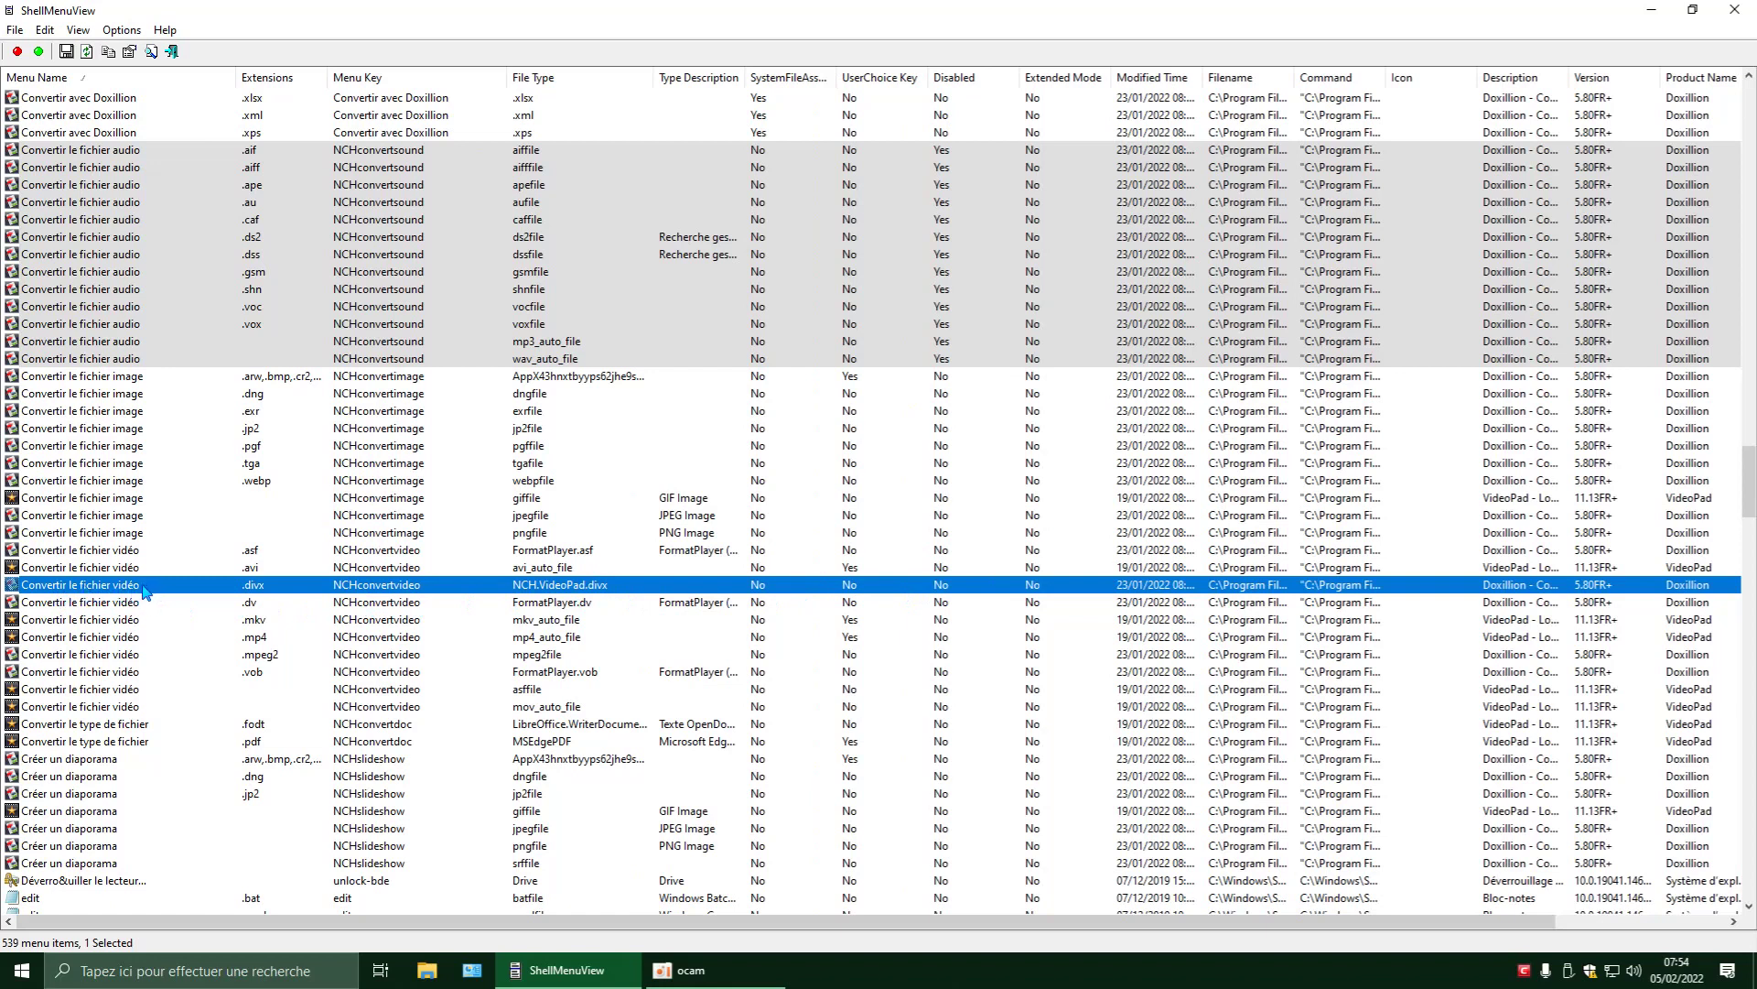
click(106, 639)
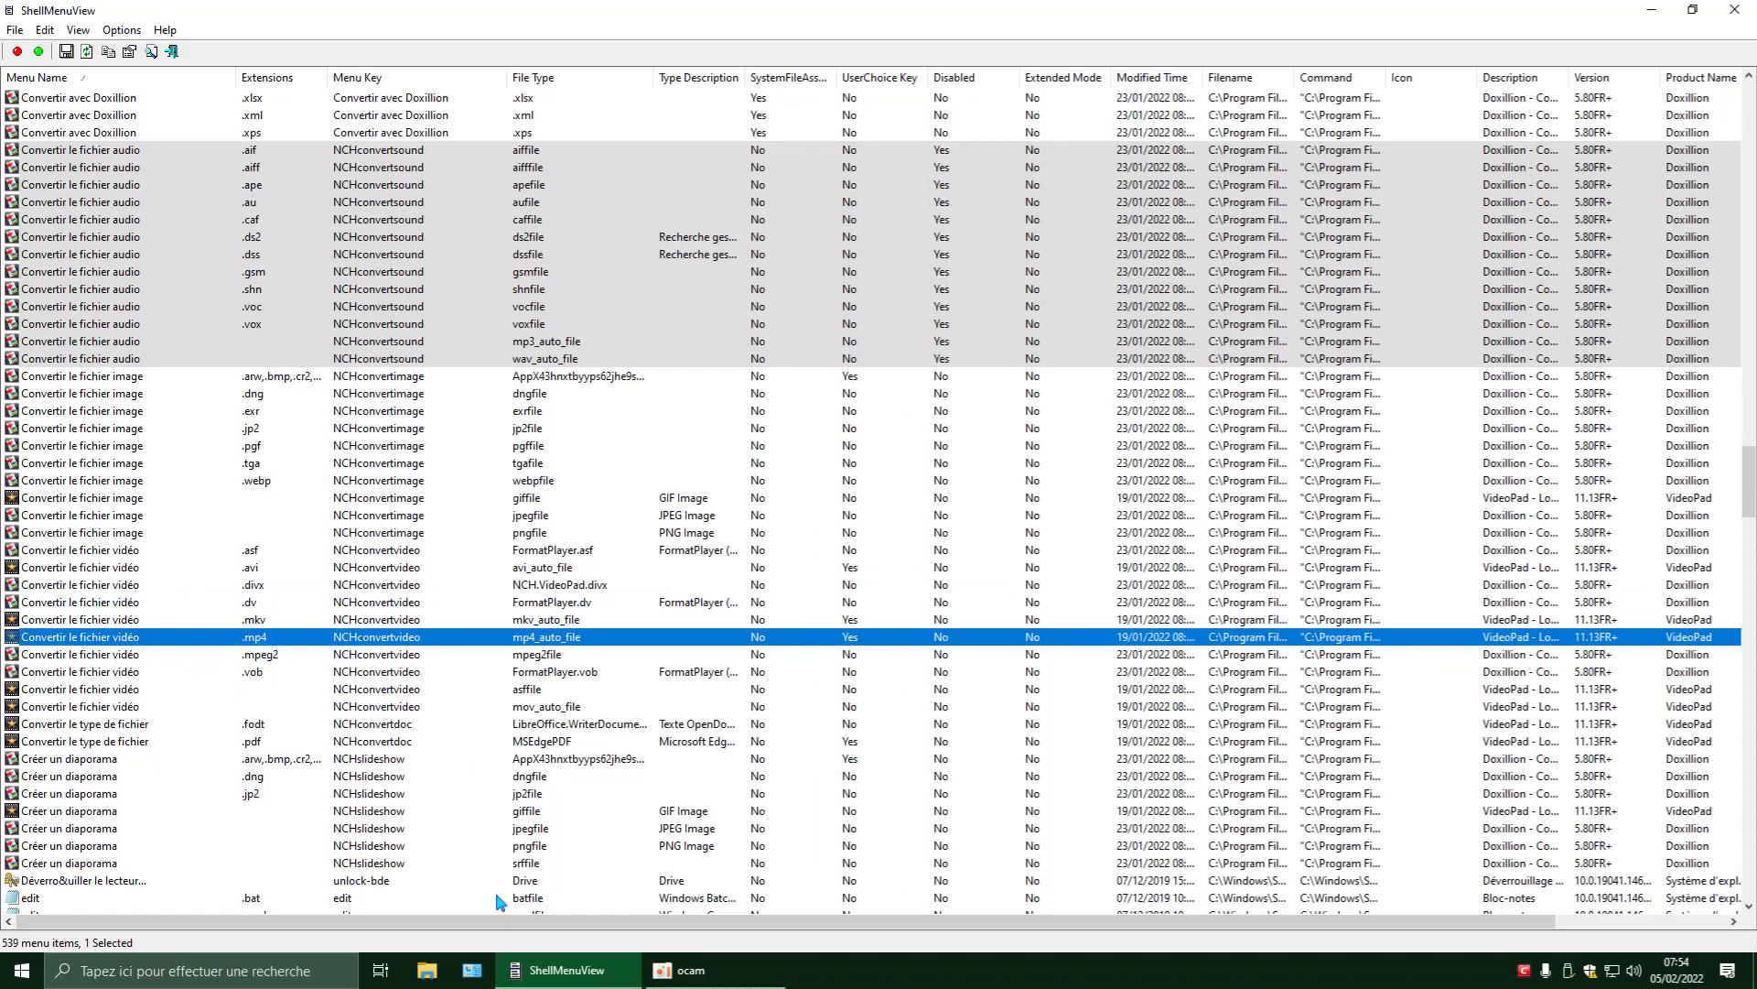
Switch to File Explorer and inspect the context menu of "PETITE SOIREE EN MODE CHILL .mp4" in the Téléchargements folder.
click(429, 972)
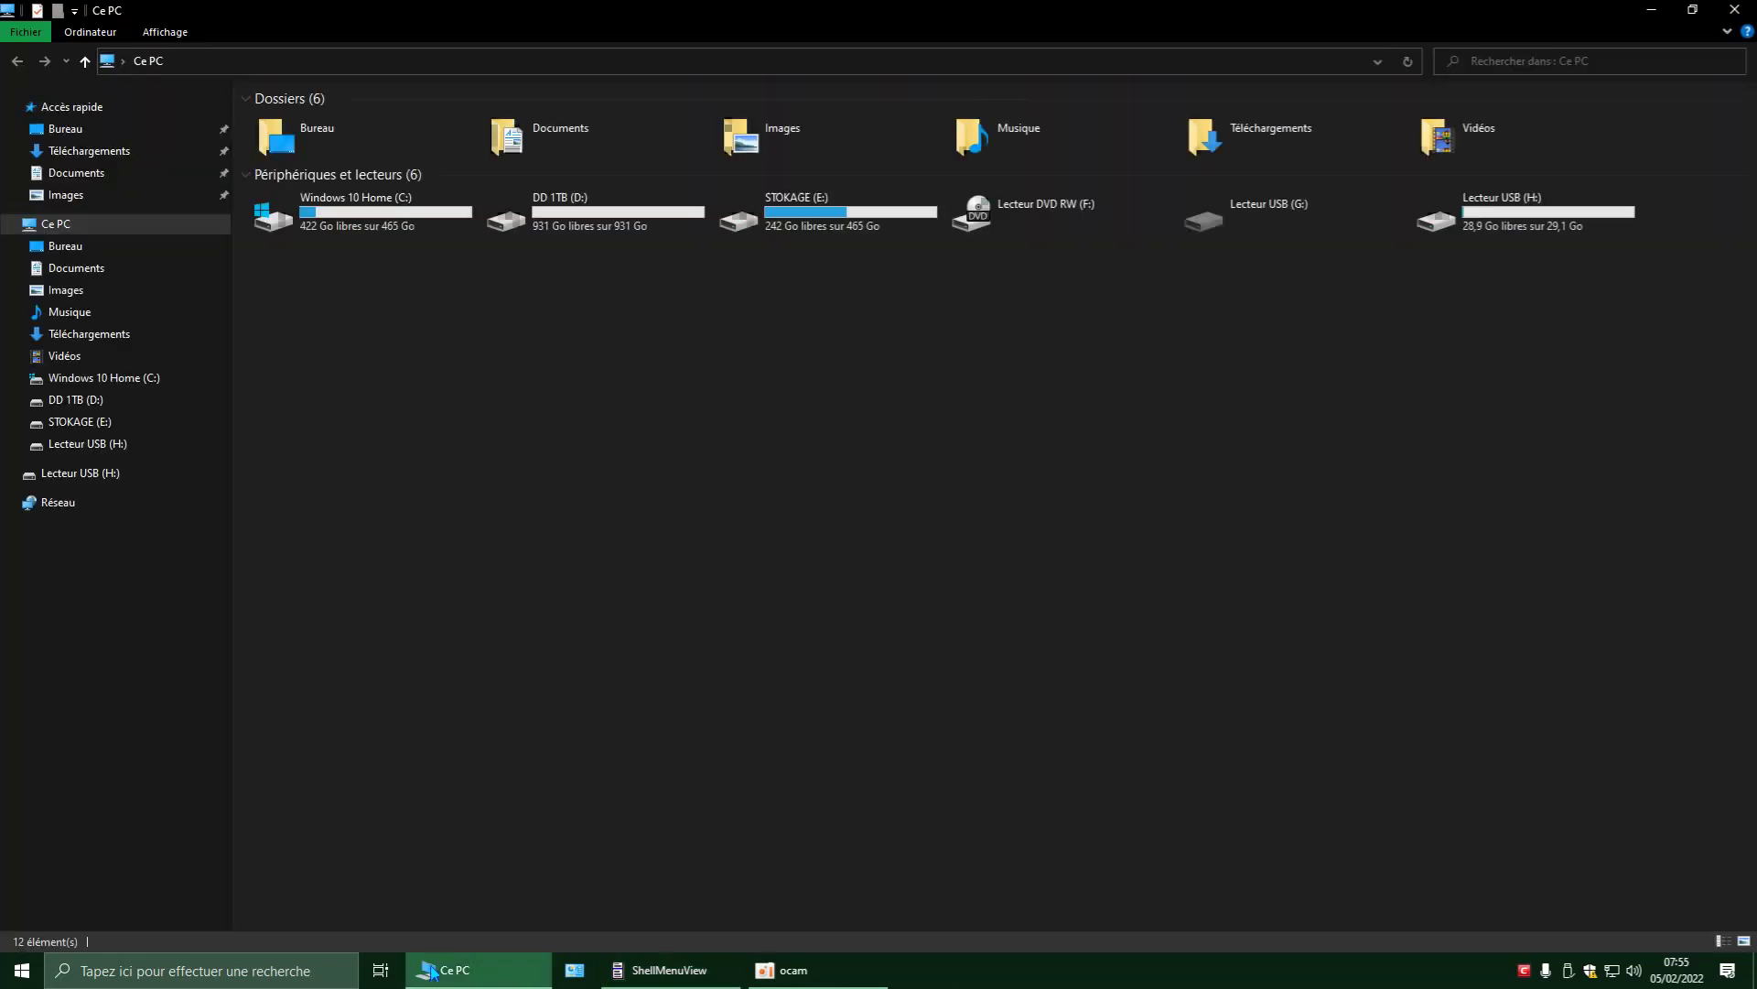
click(1246, 139)
double_click(1244, 136)
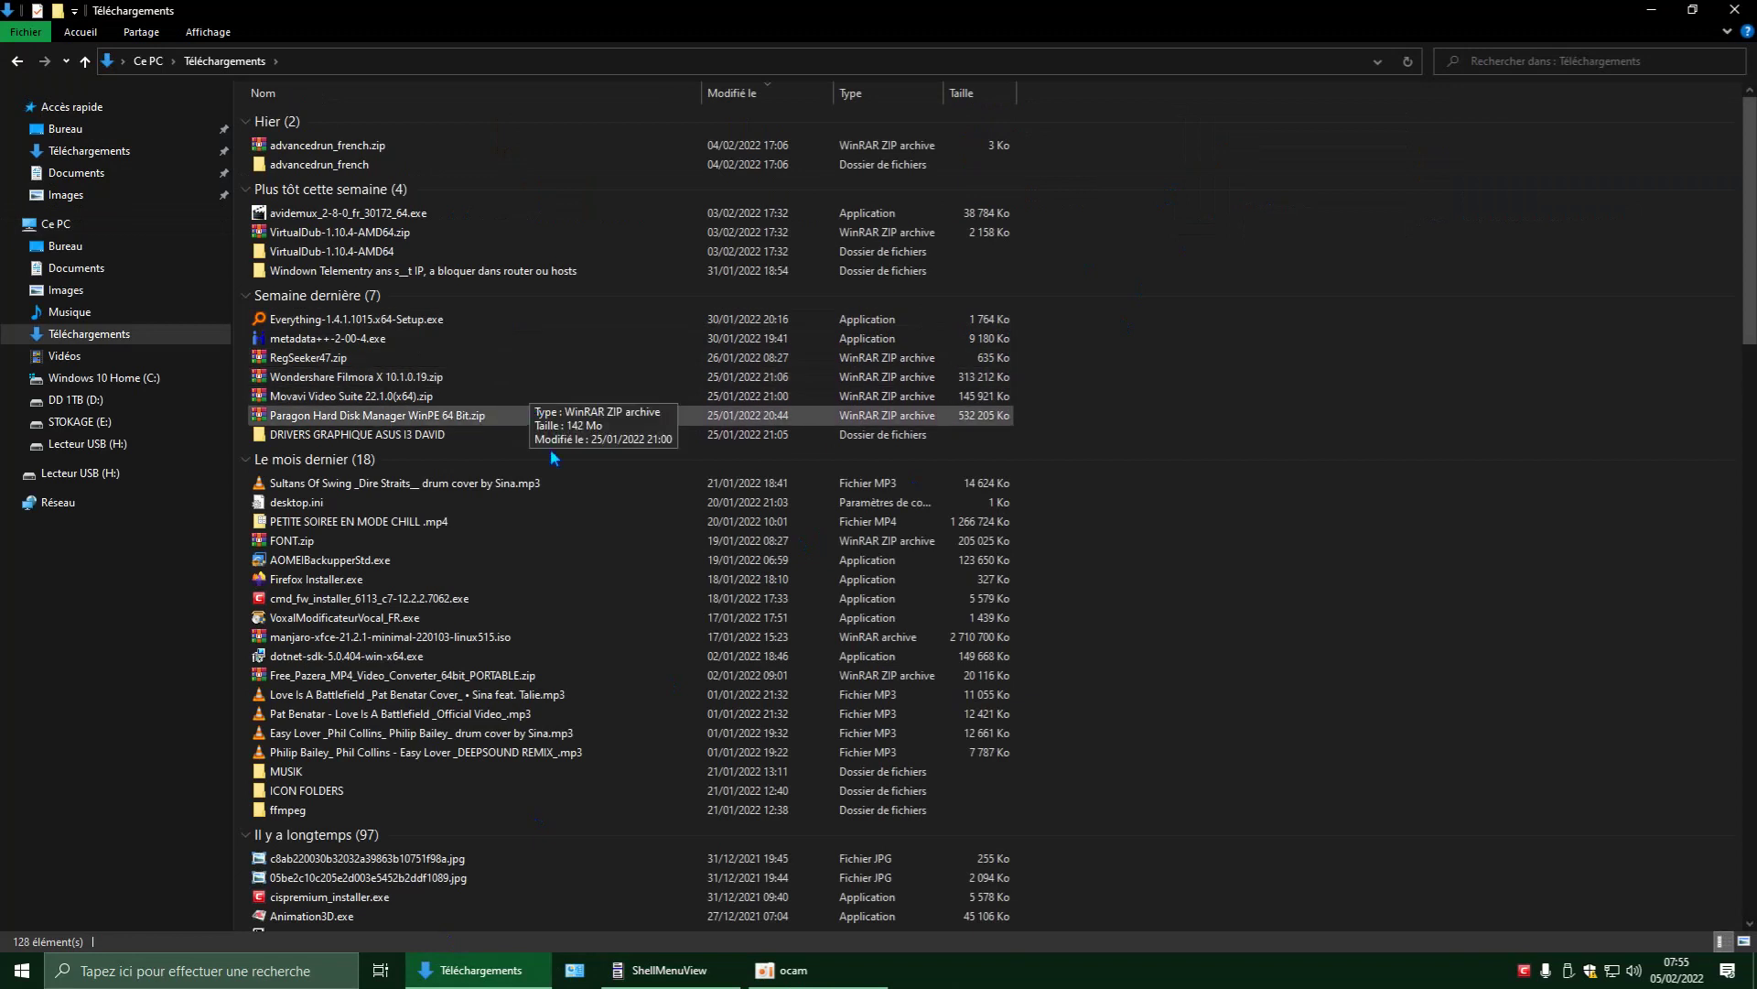
click(434, 521)
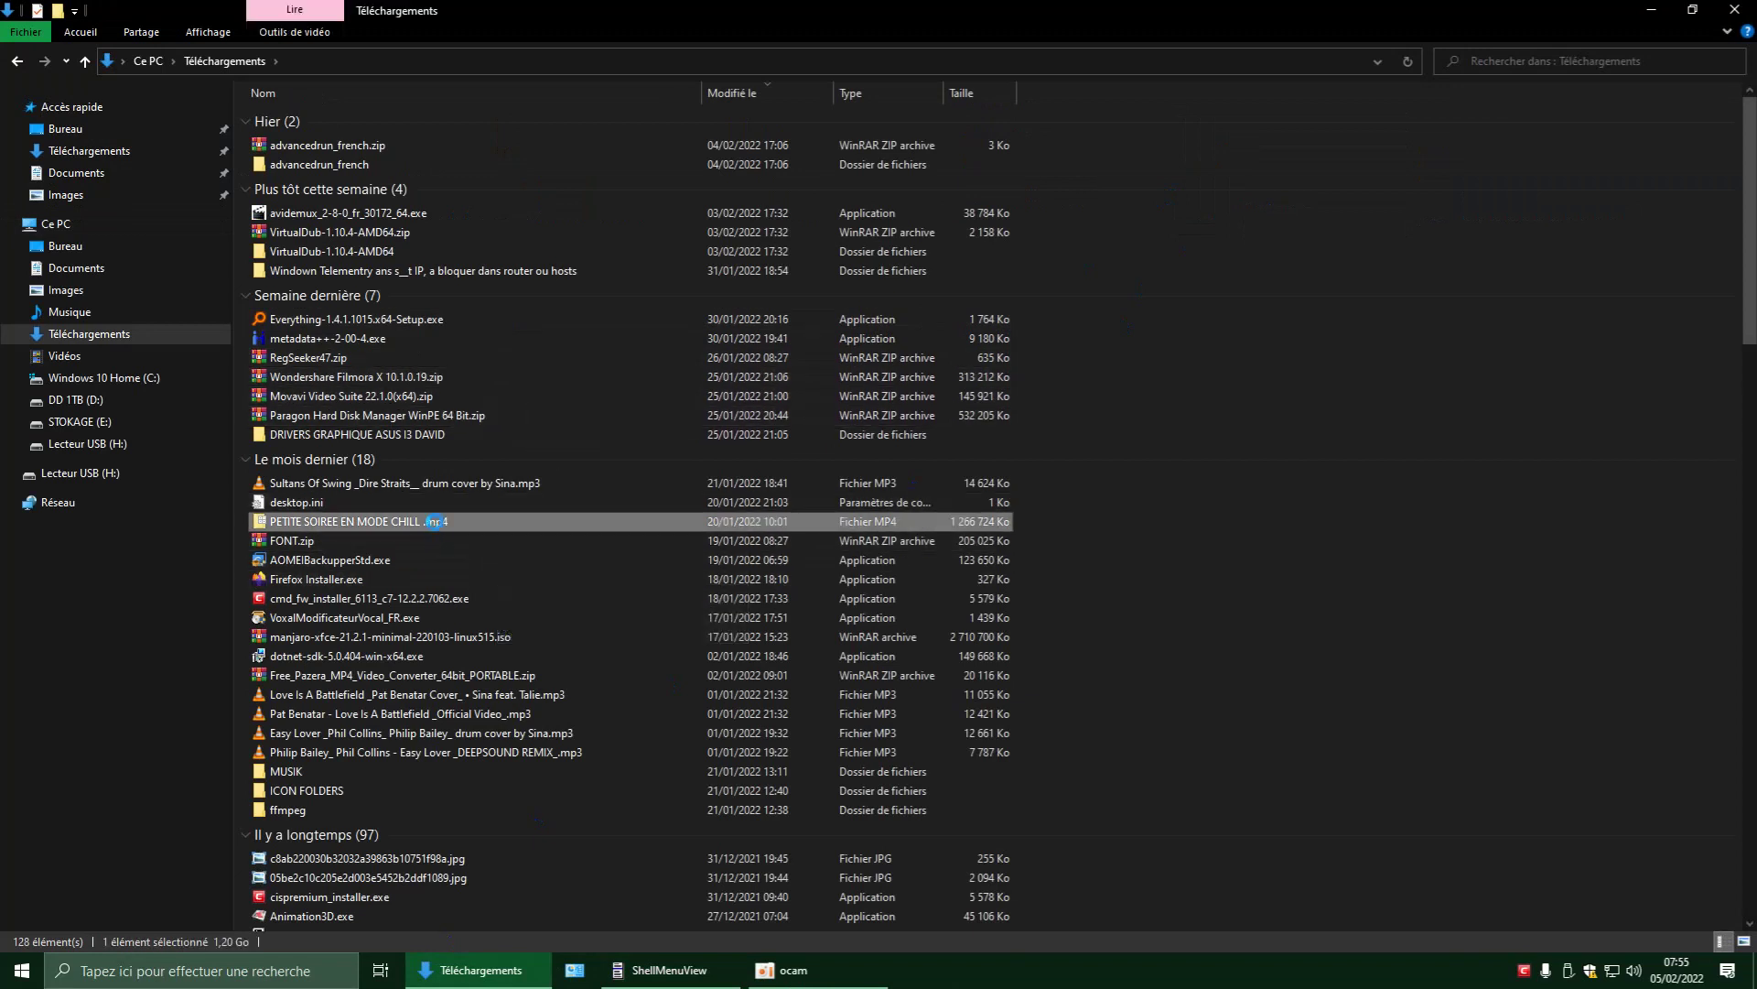
right_click(435, 523)
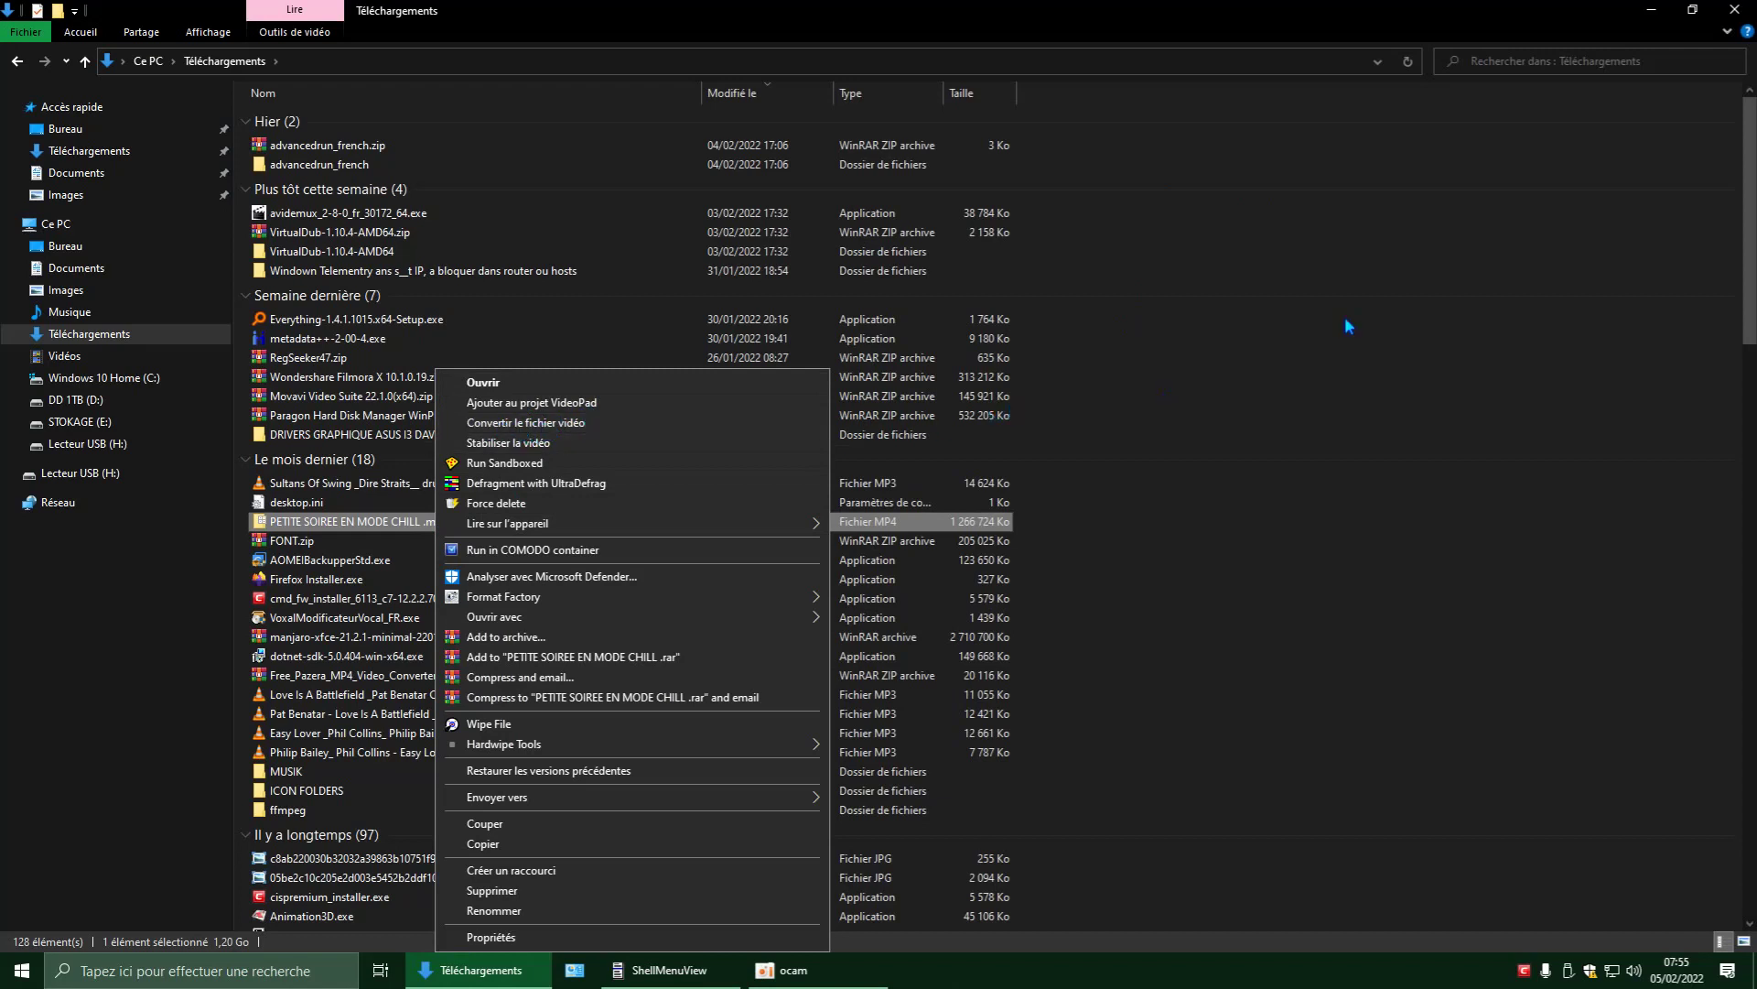
click(1737, 11)
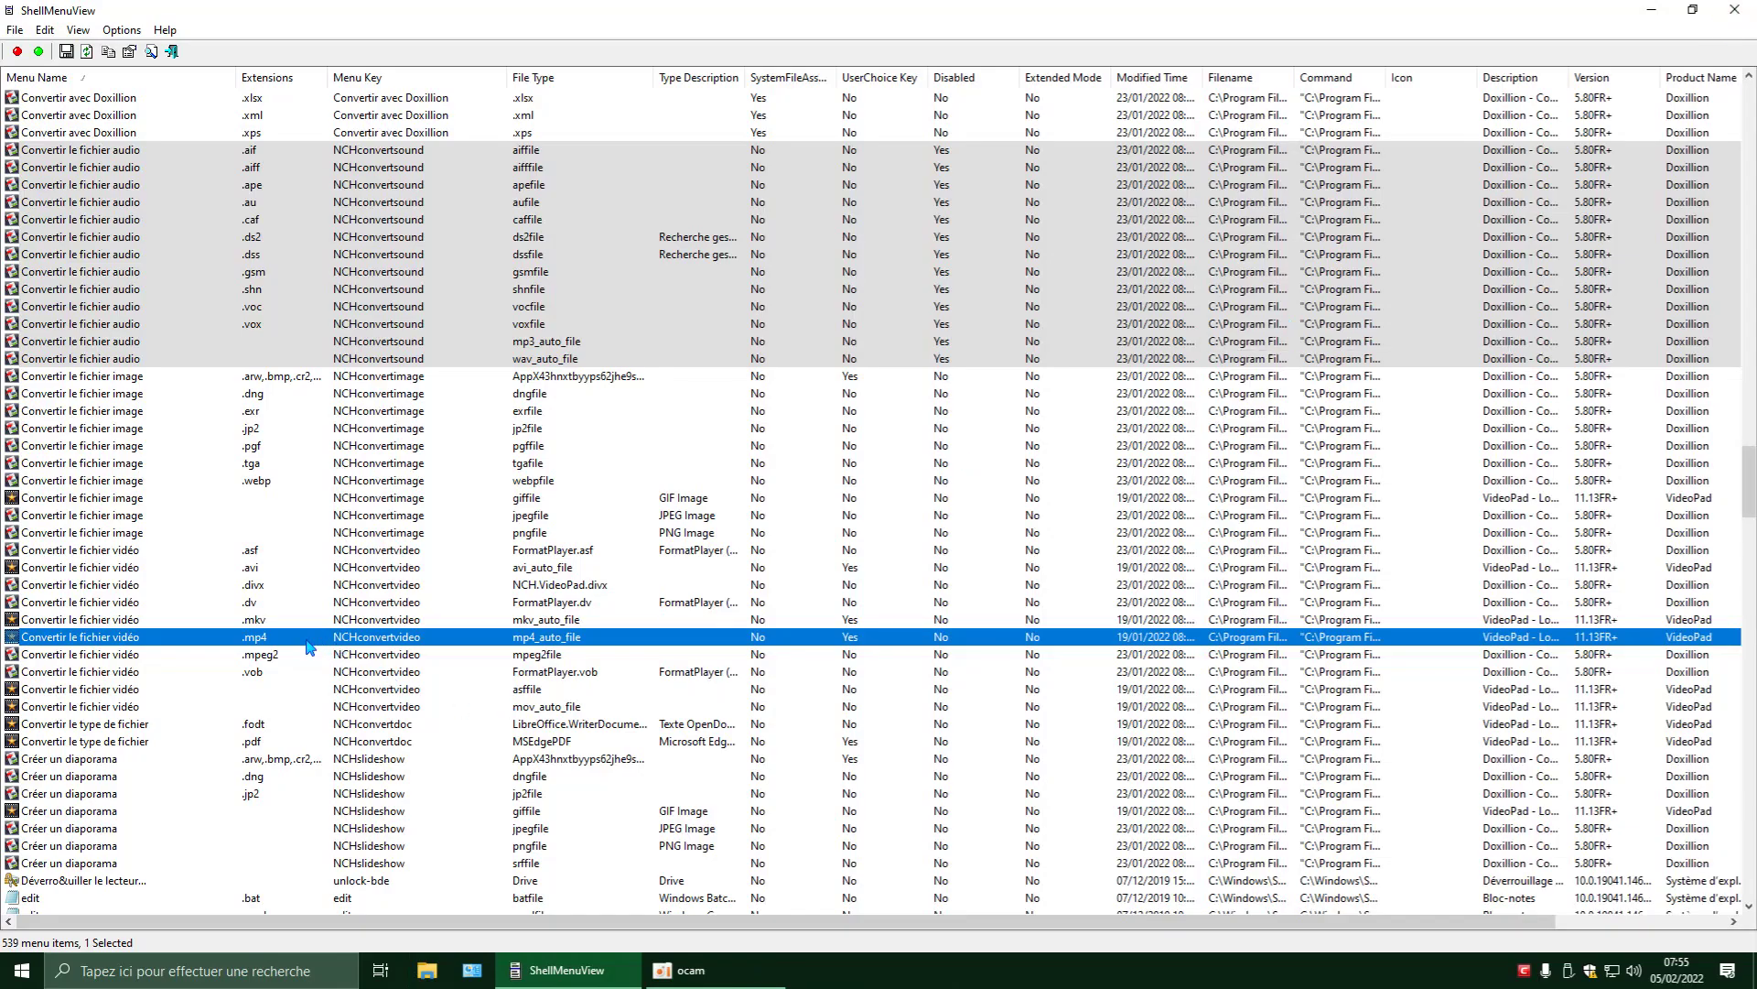
Disable the .mp4 "Convertir le fichier vidéo" menu item of VideoPad.
right_click(140, 646)
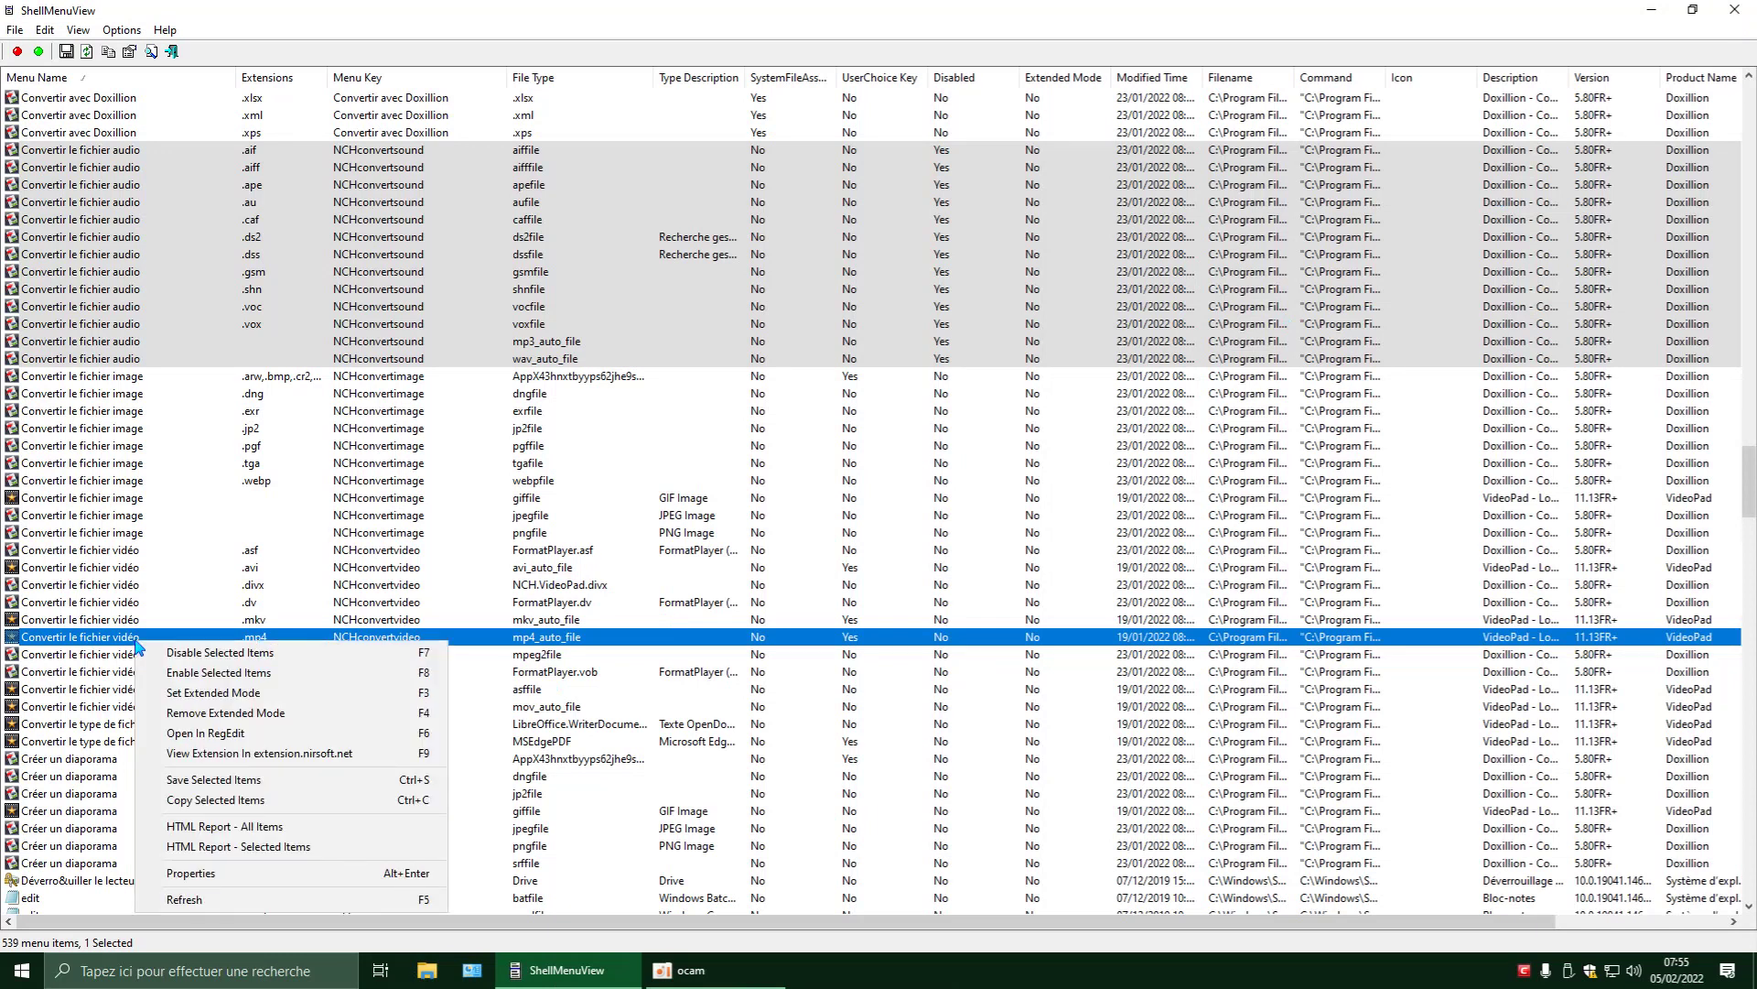
click(249, 654)
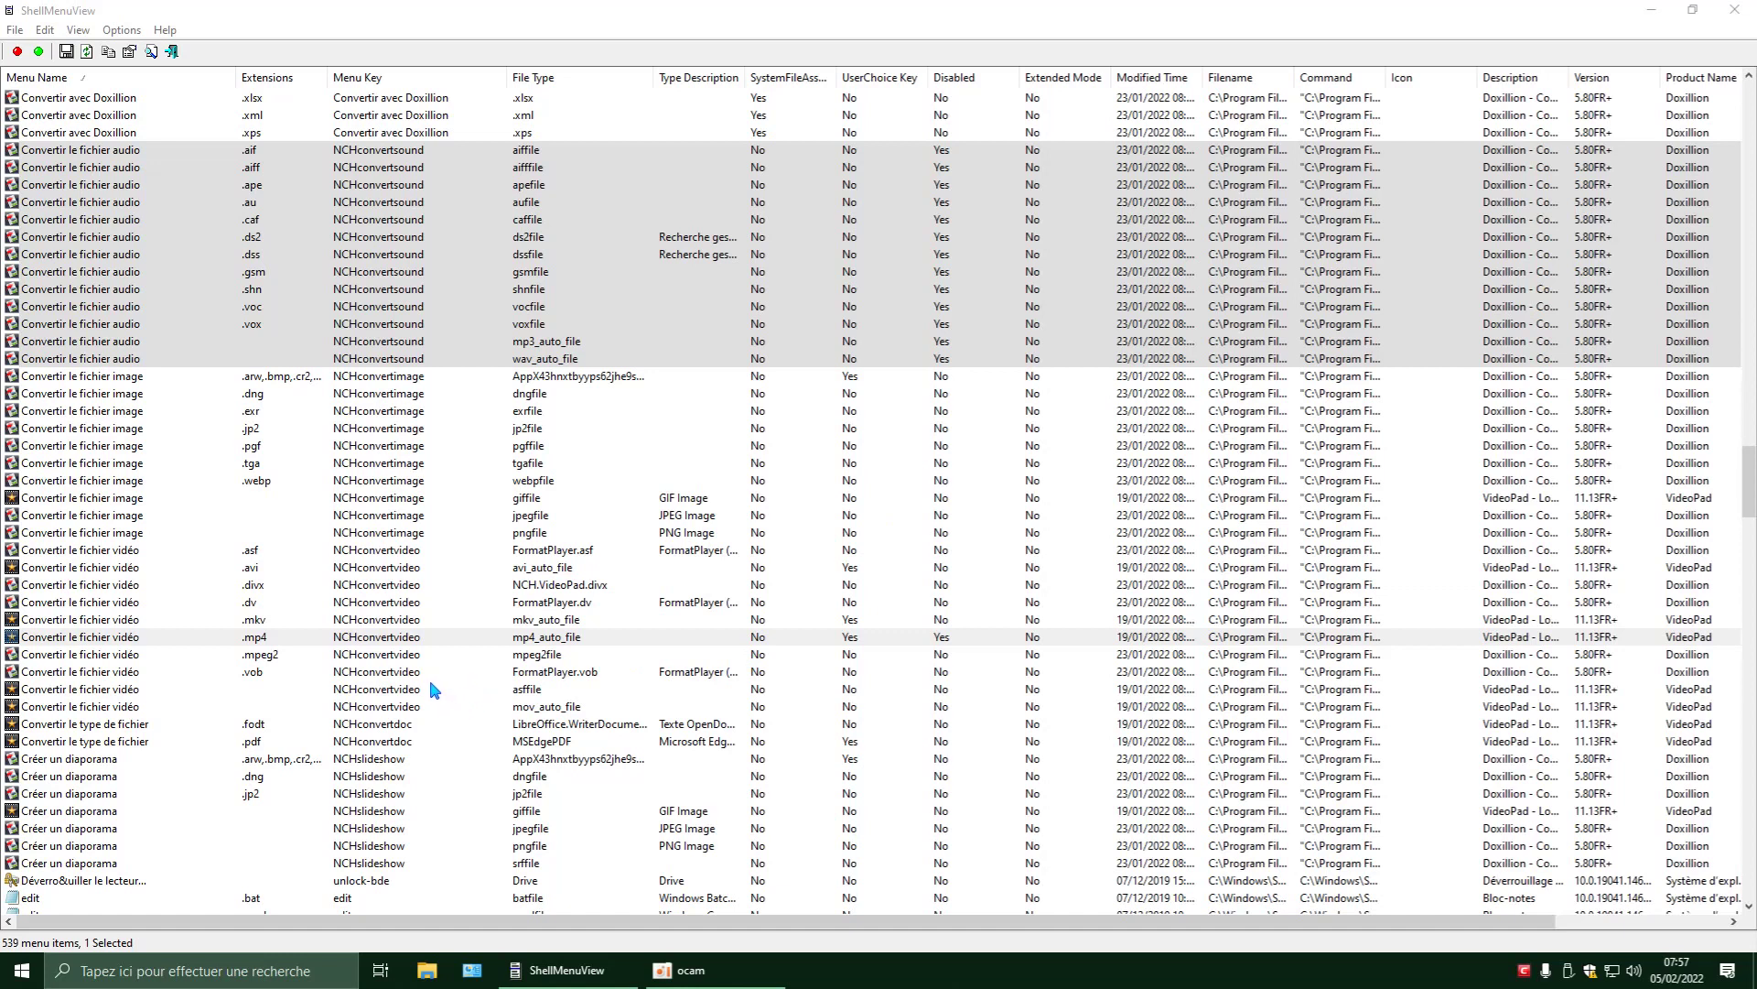
click(128, 641)
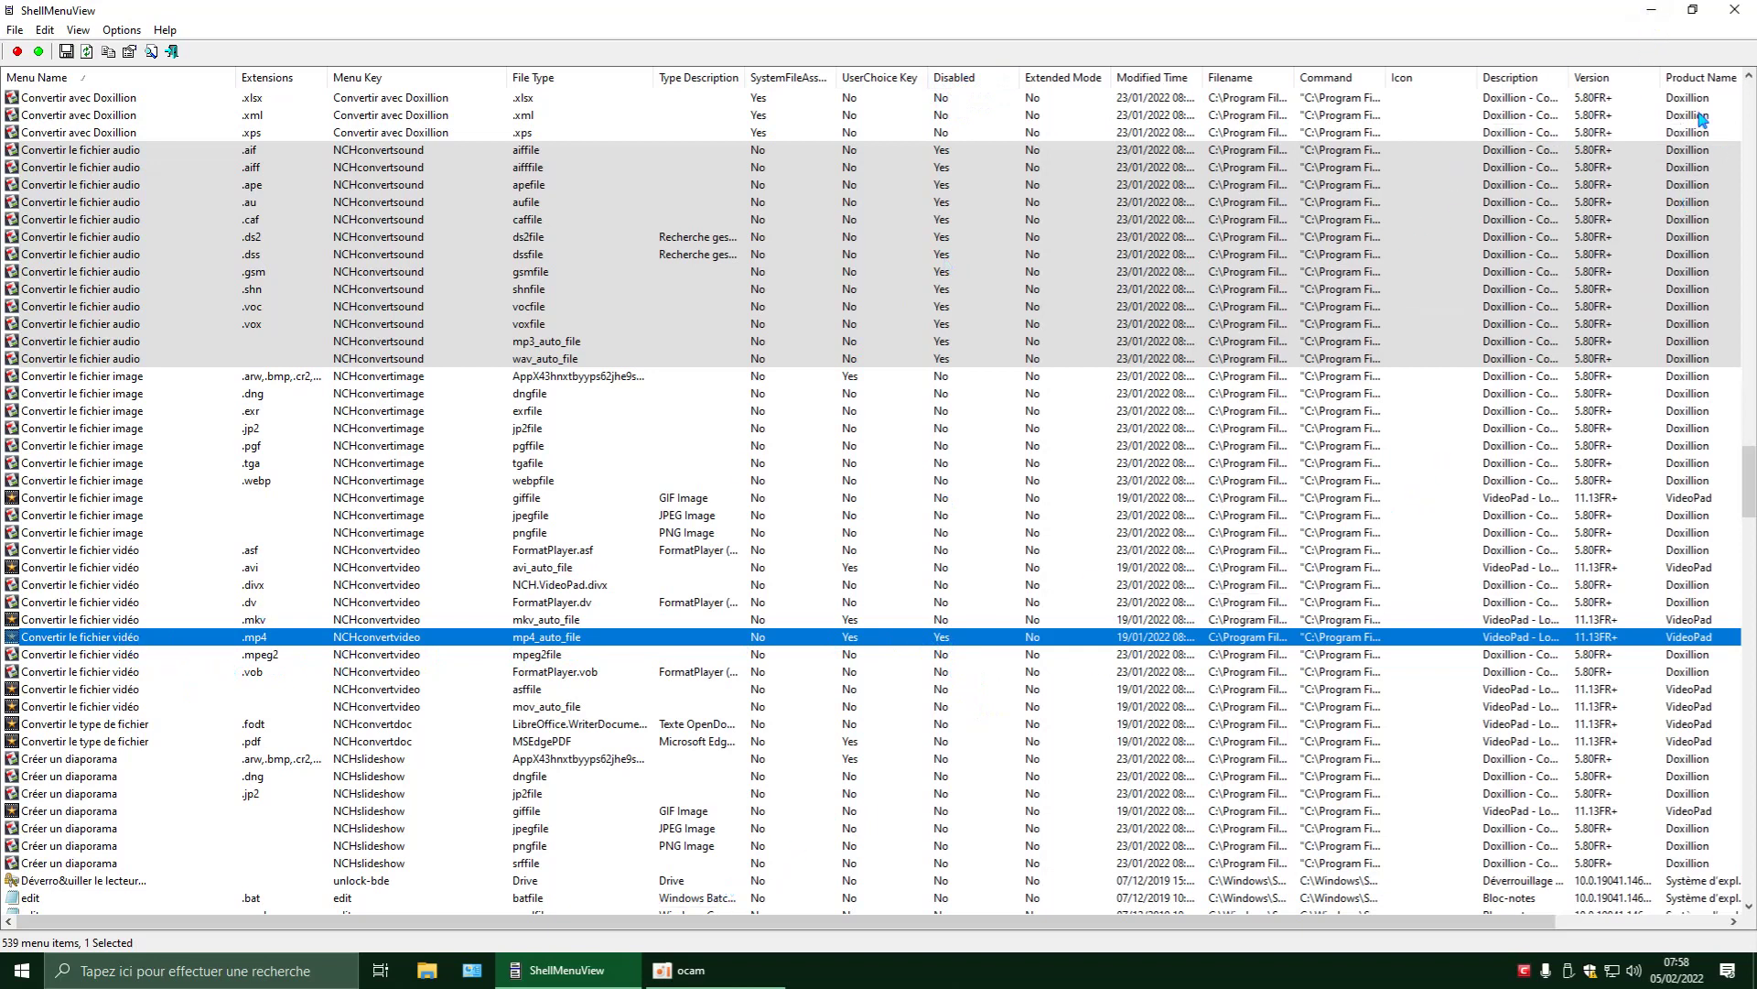
Minimize ShellMenuView and recheck the context menu of "PETITE SOIREE EN MODE CHILL .mp4" in the Téléchargements folder.
click(1655, 15)
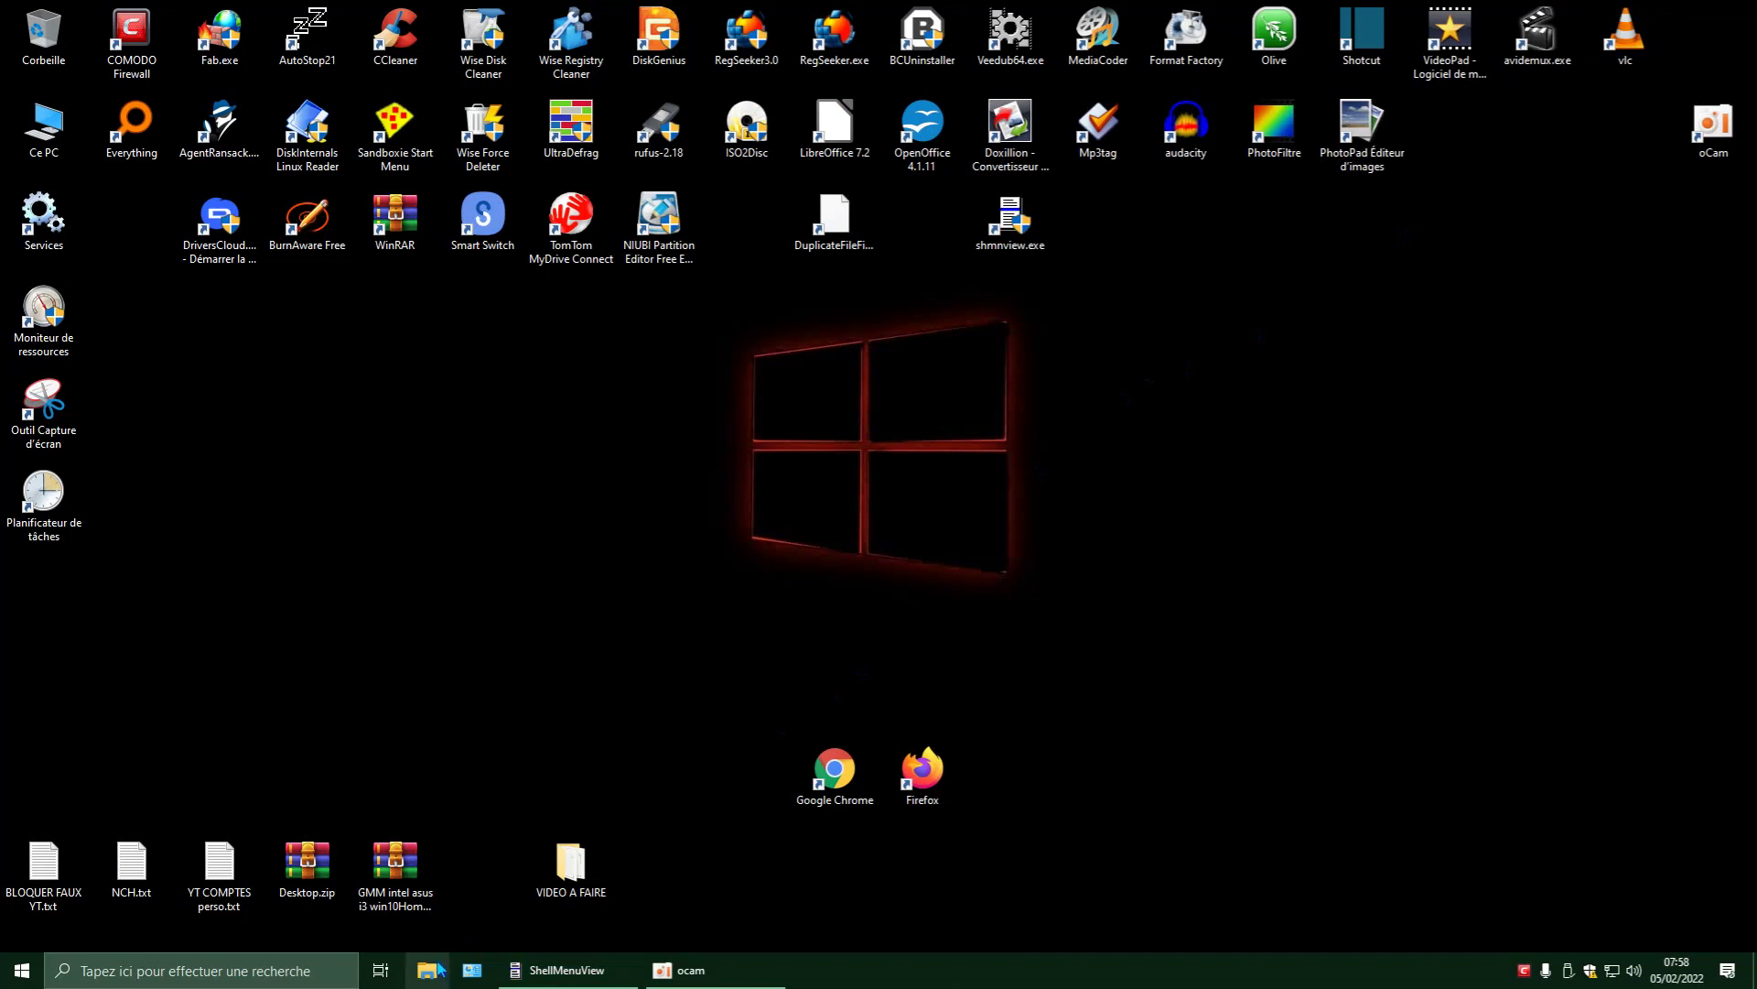
click(434, 973)
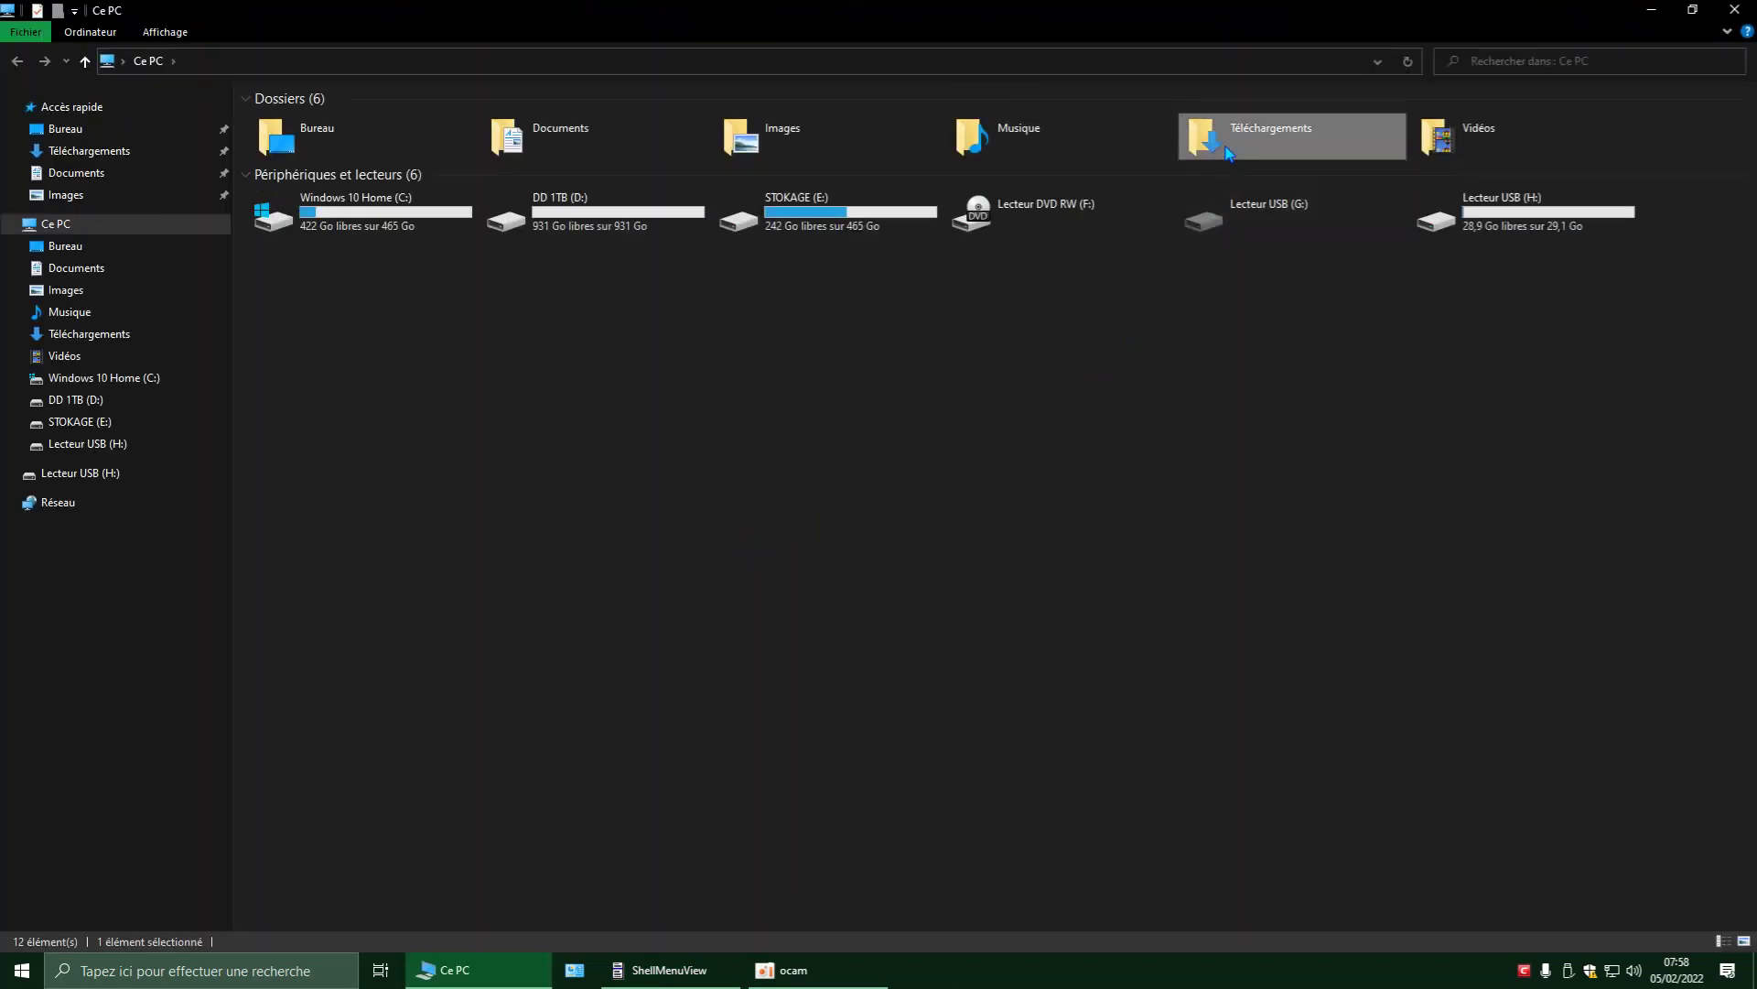
double_click(1217, 135)
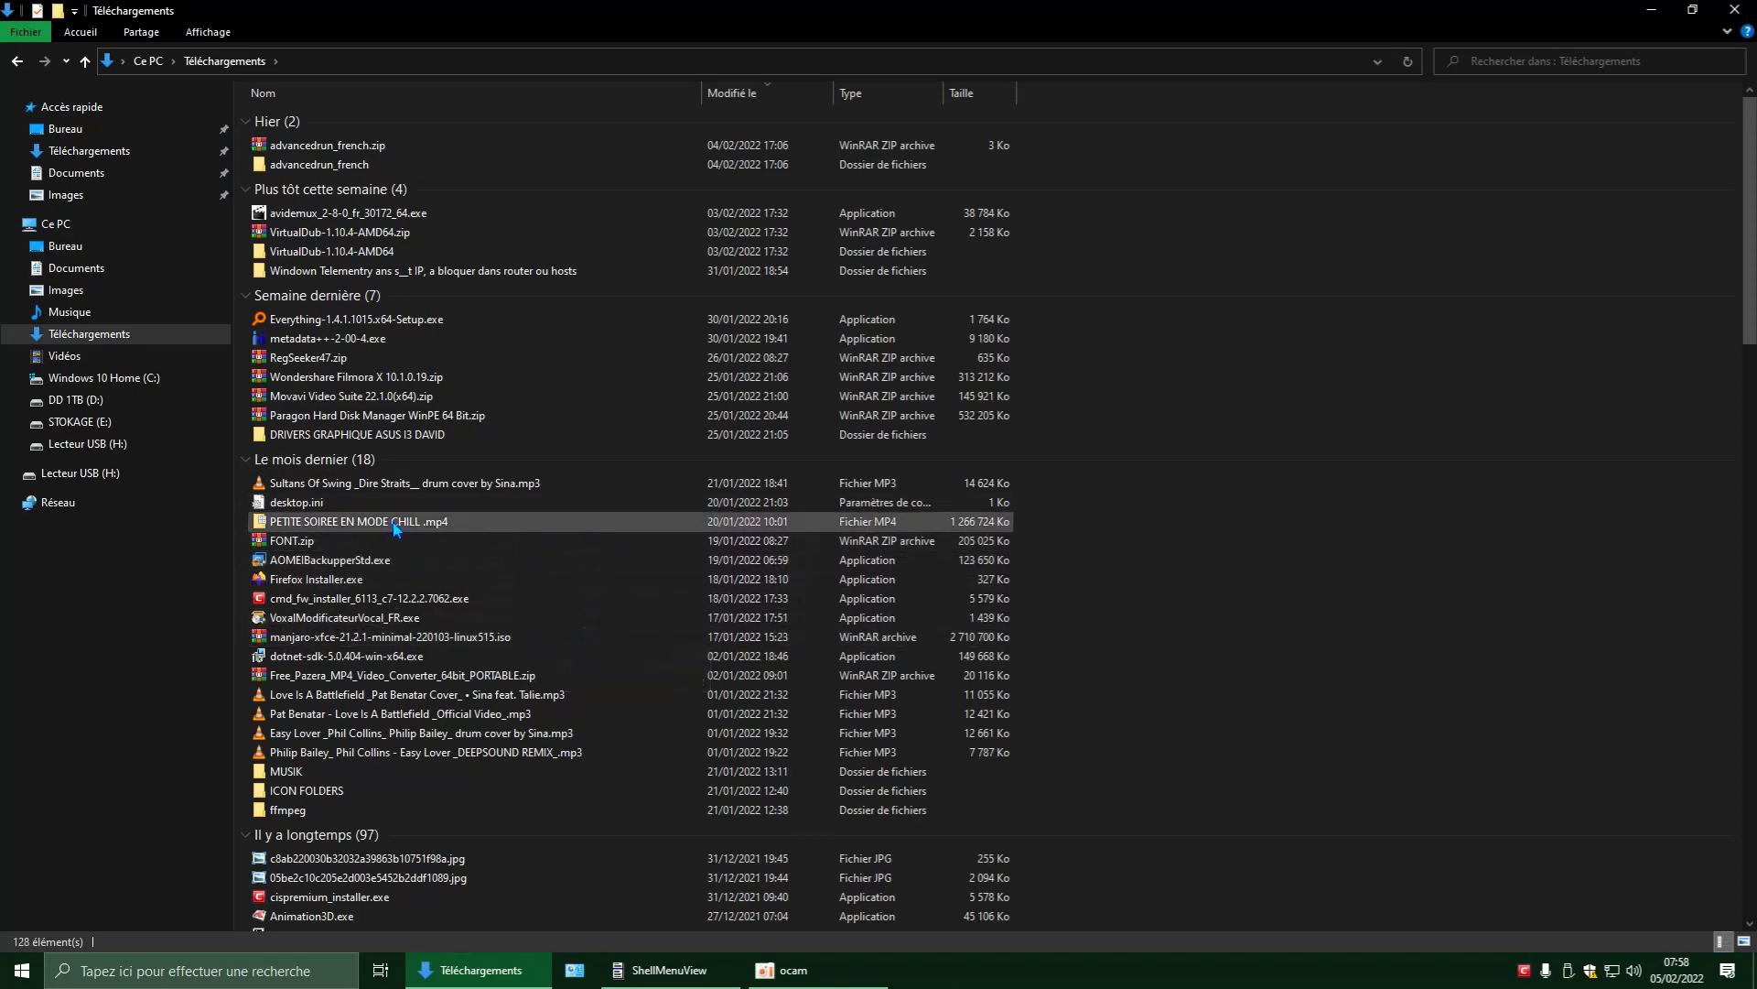
double_click(396, 526)
right_click(395, 524)
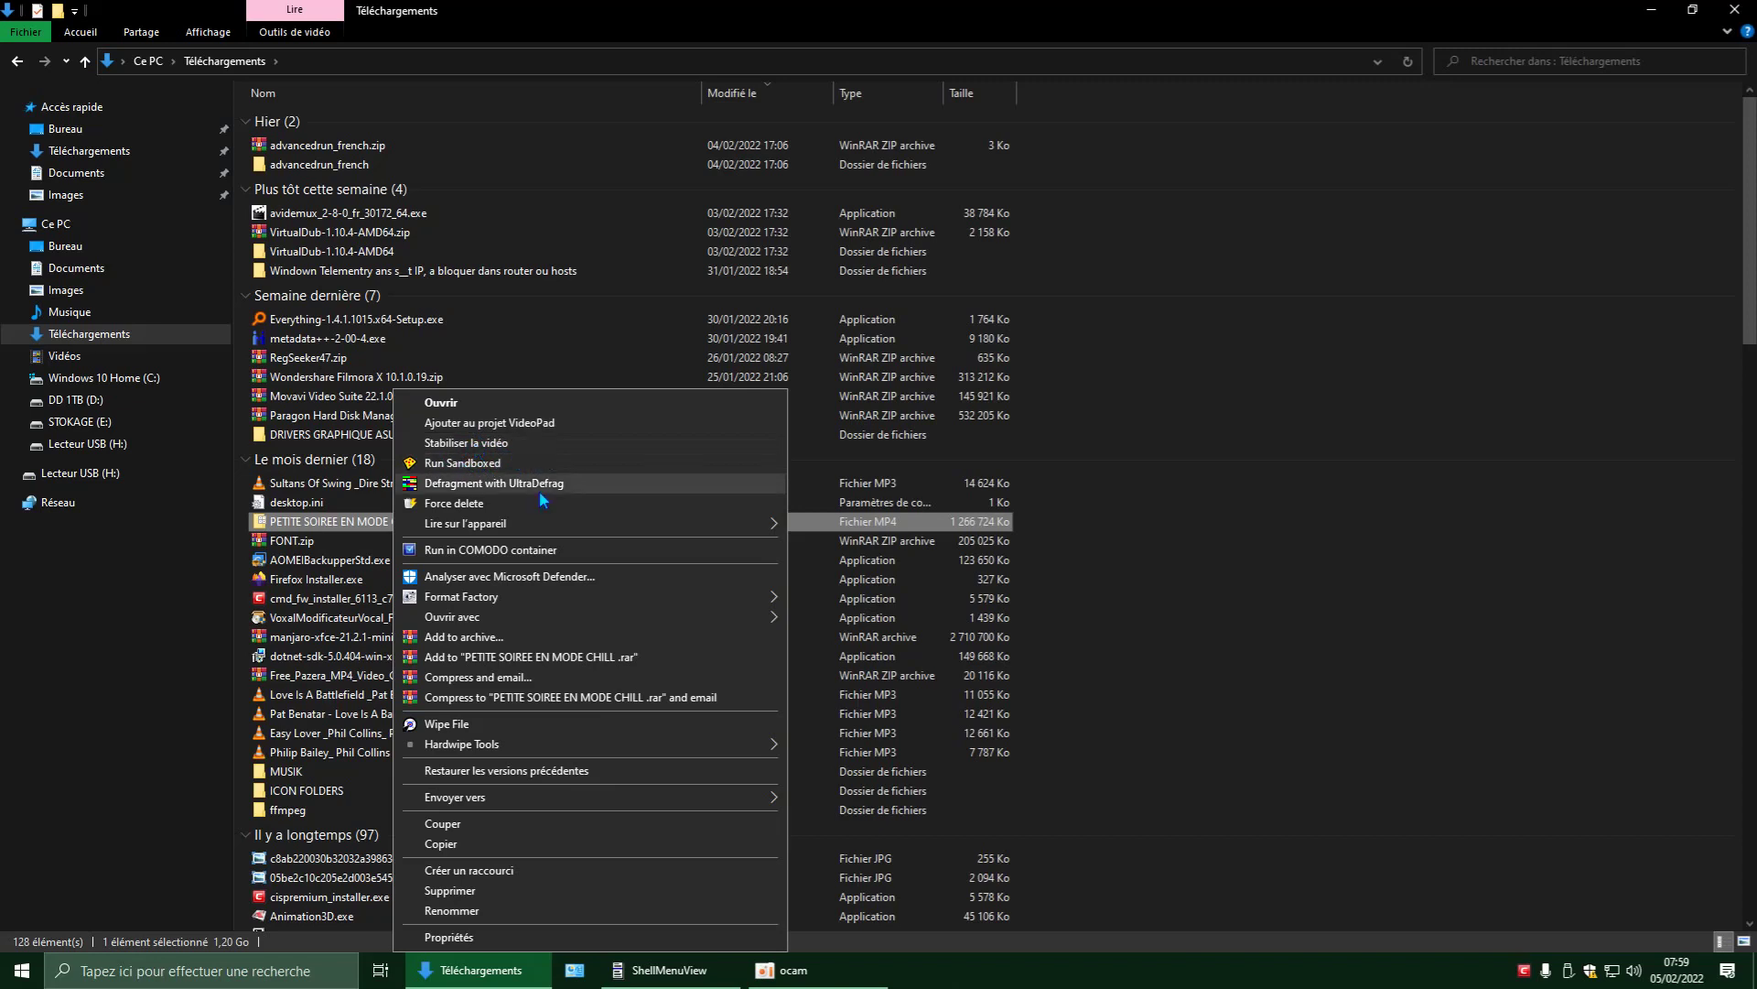
Try "Stabiliser la vidéo" on the MP4 file, reject the auto-saved project and close VideoPad.
click(475, 445)
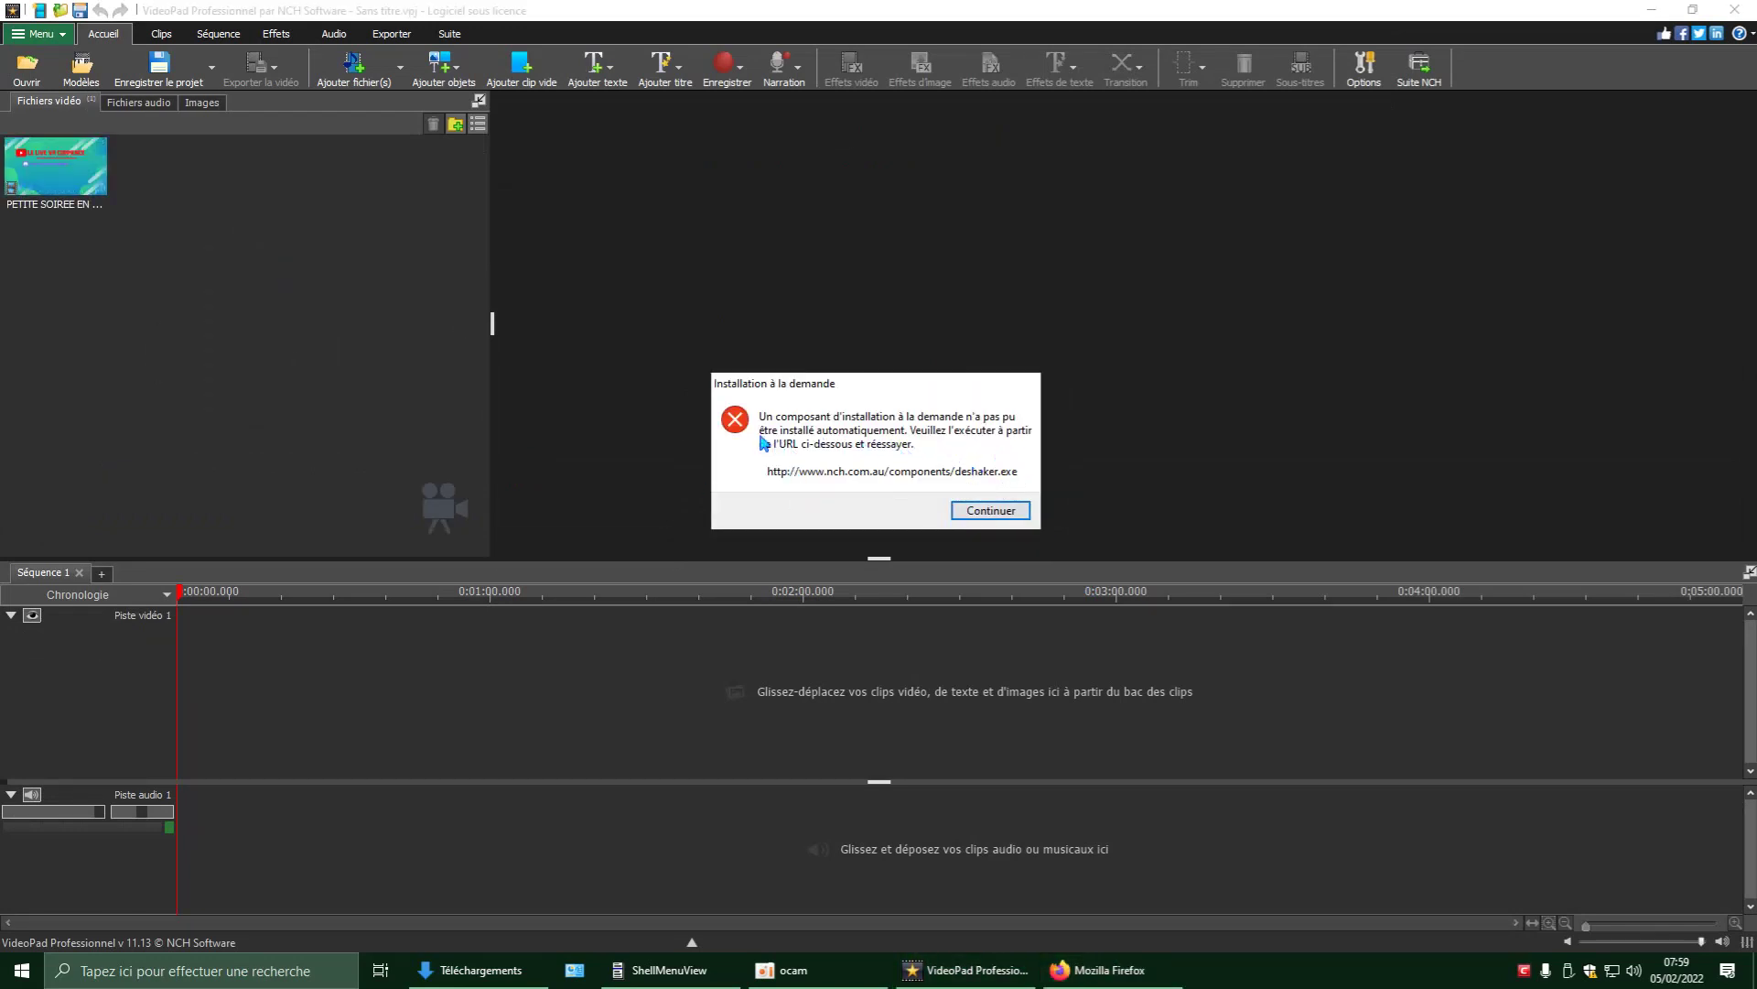
click(998, 515)
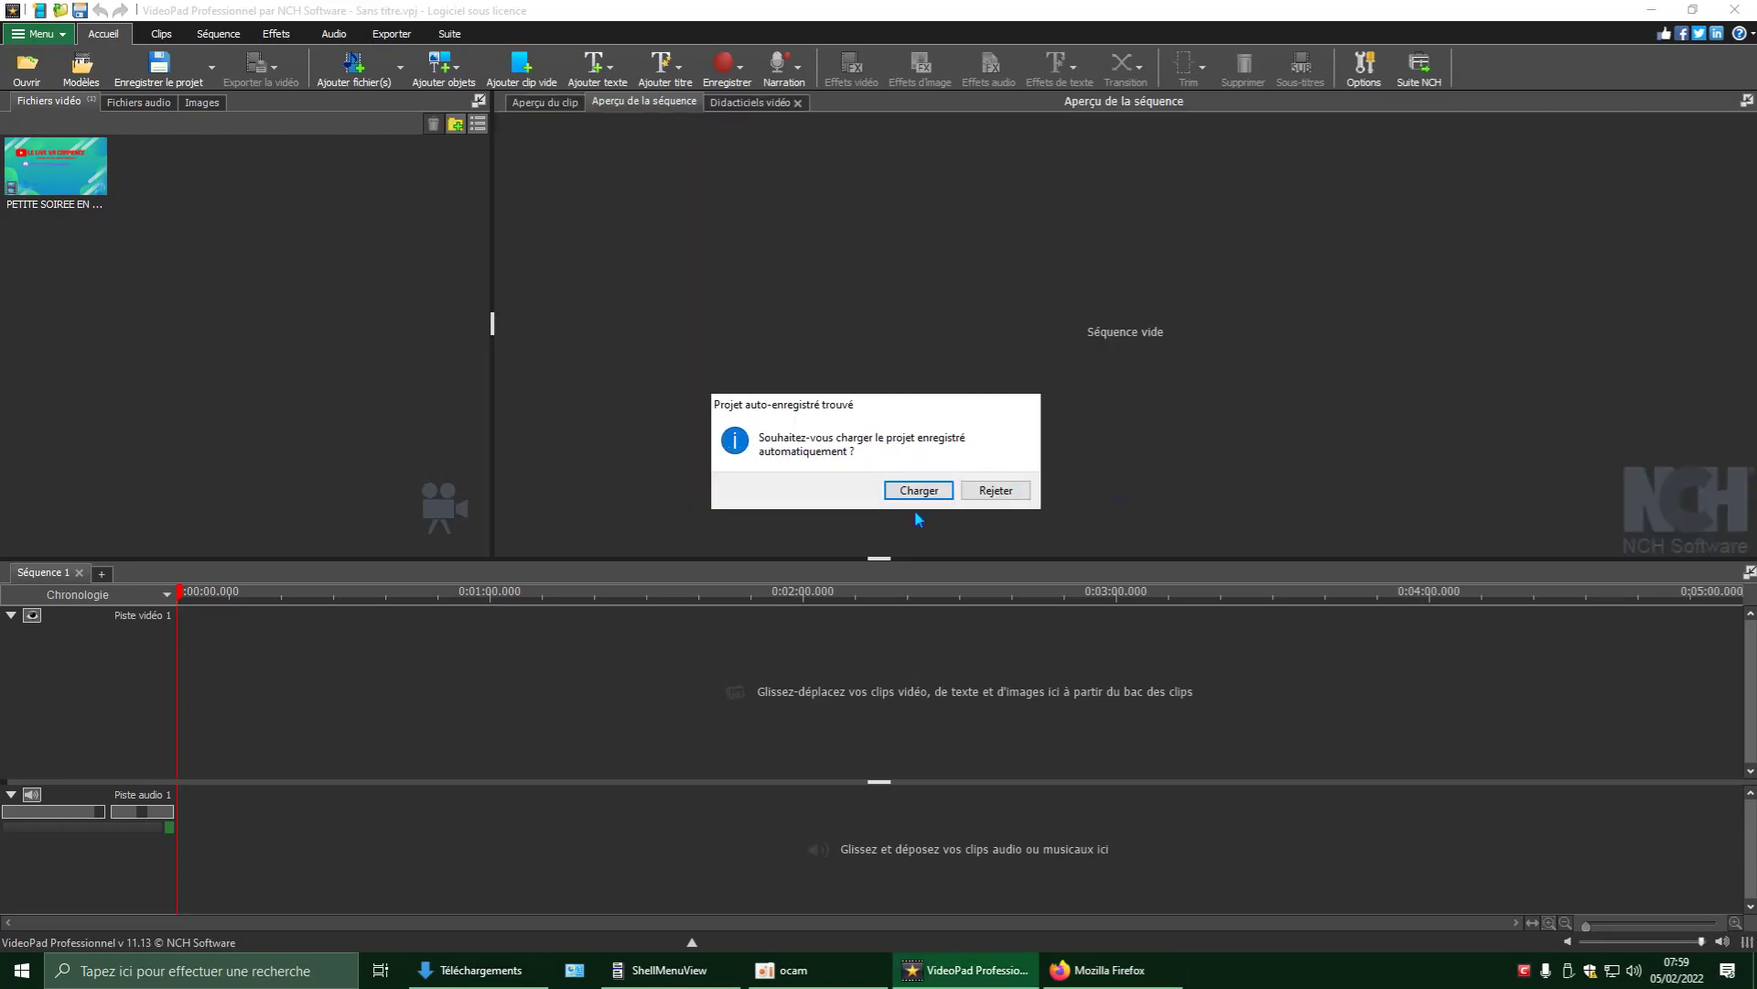
click(997, 491)
click(1734, 9)
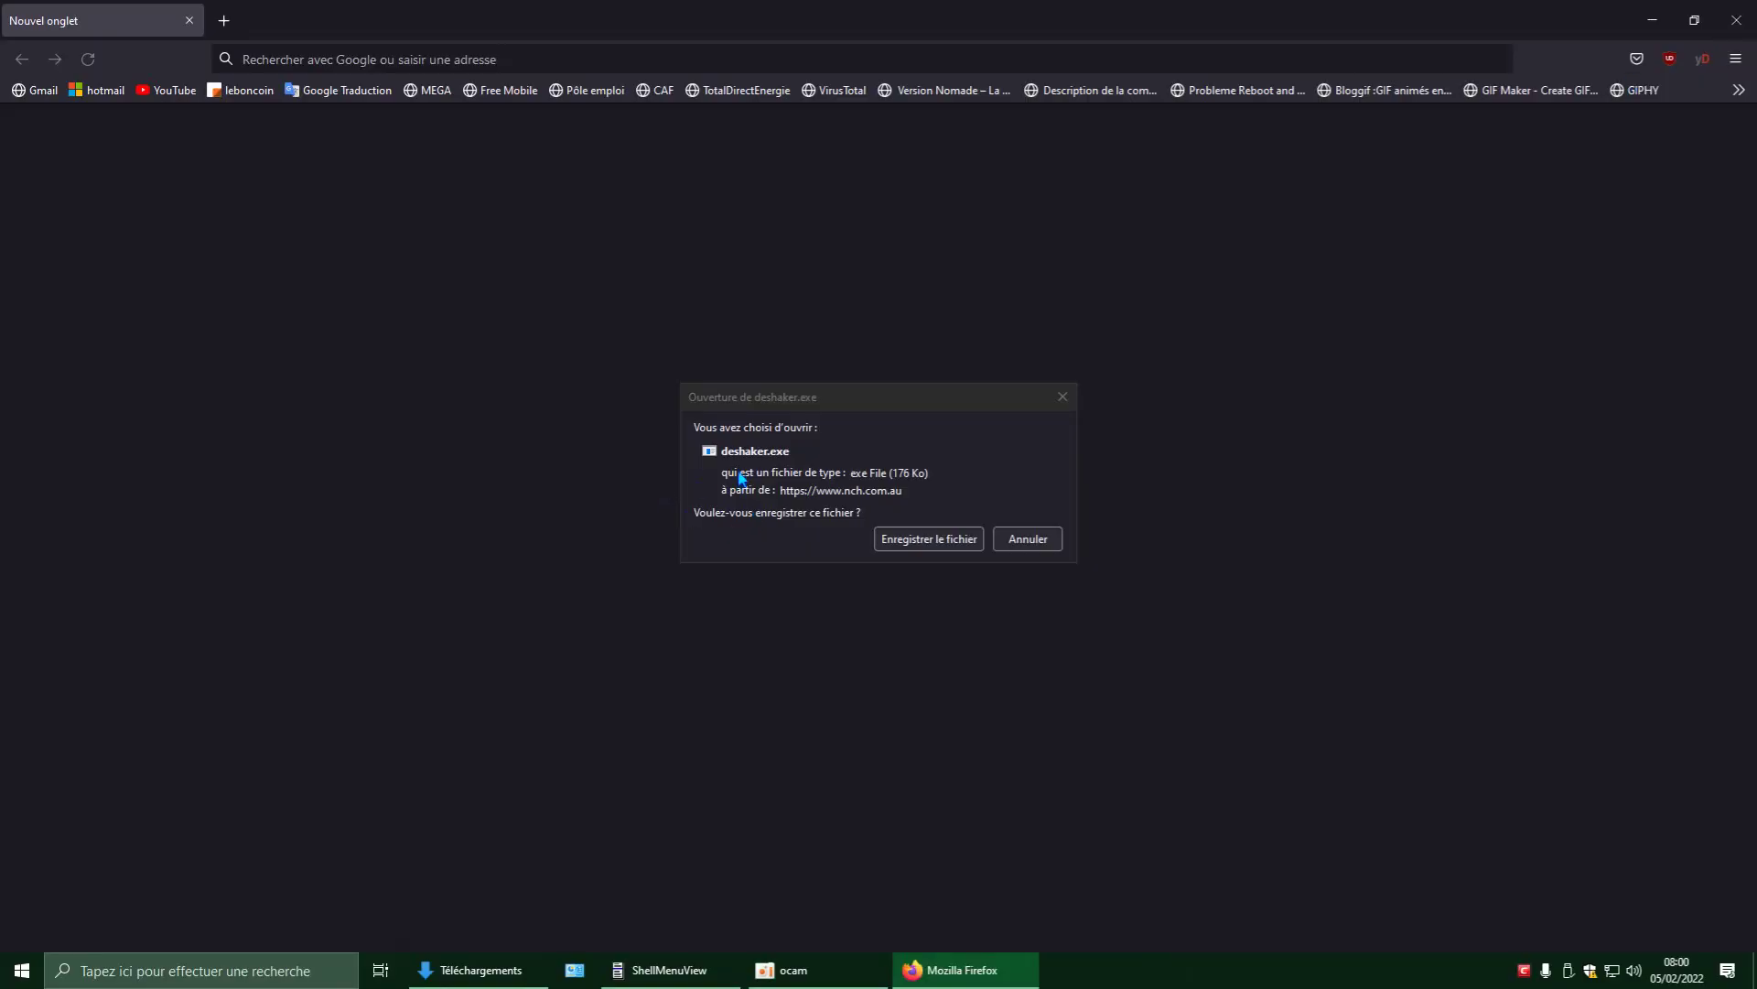
Save deshaker.exe from the Firefox download prompt.
click(929, 540)
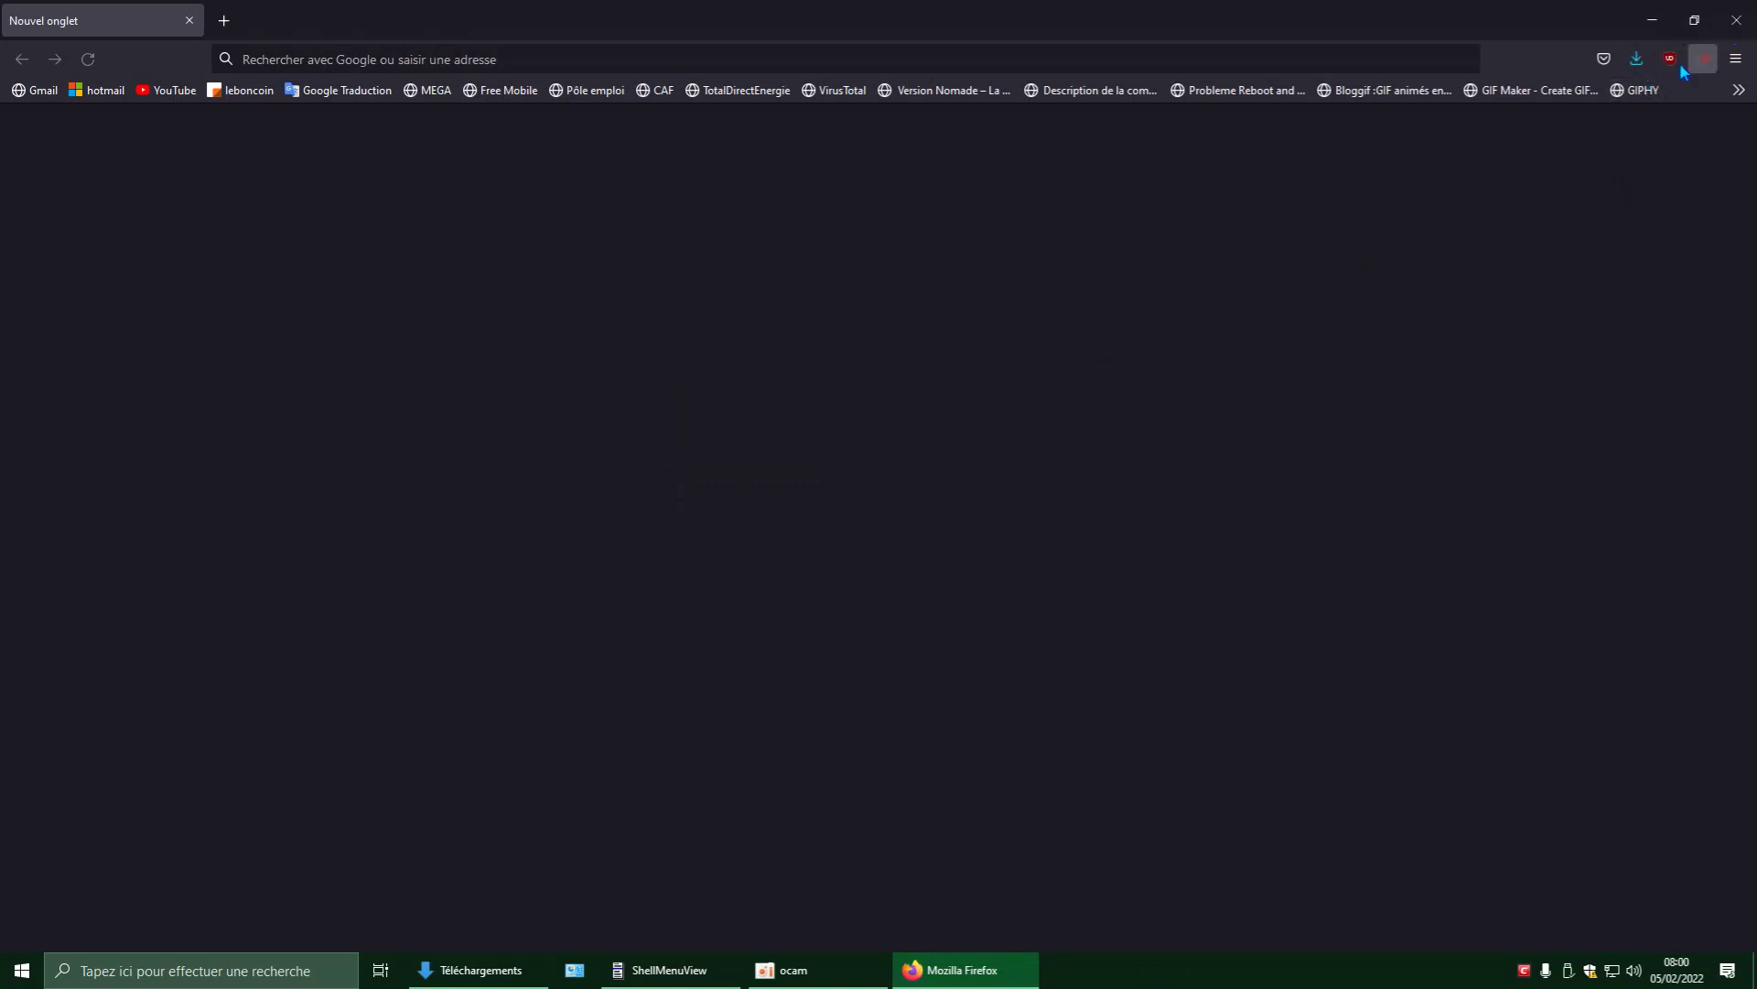
click(1636, 59)
click(1282, 105)
Install the Deshaker component by running deshaker.exe from the Téléchargements folder and allowing its execution despite SmartScreen.
click(513, 968)
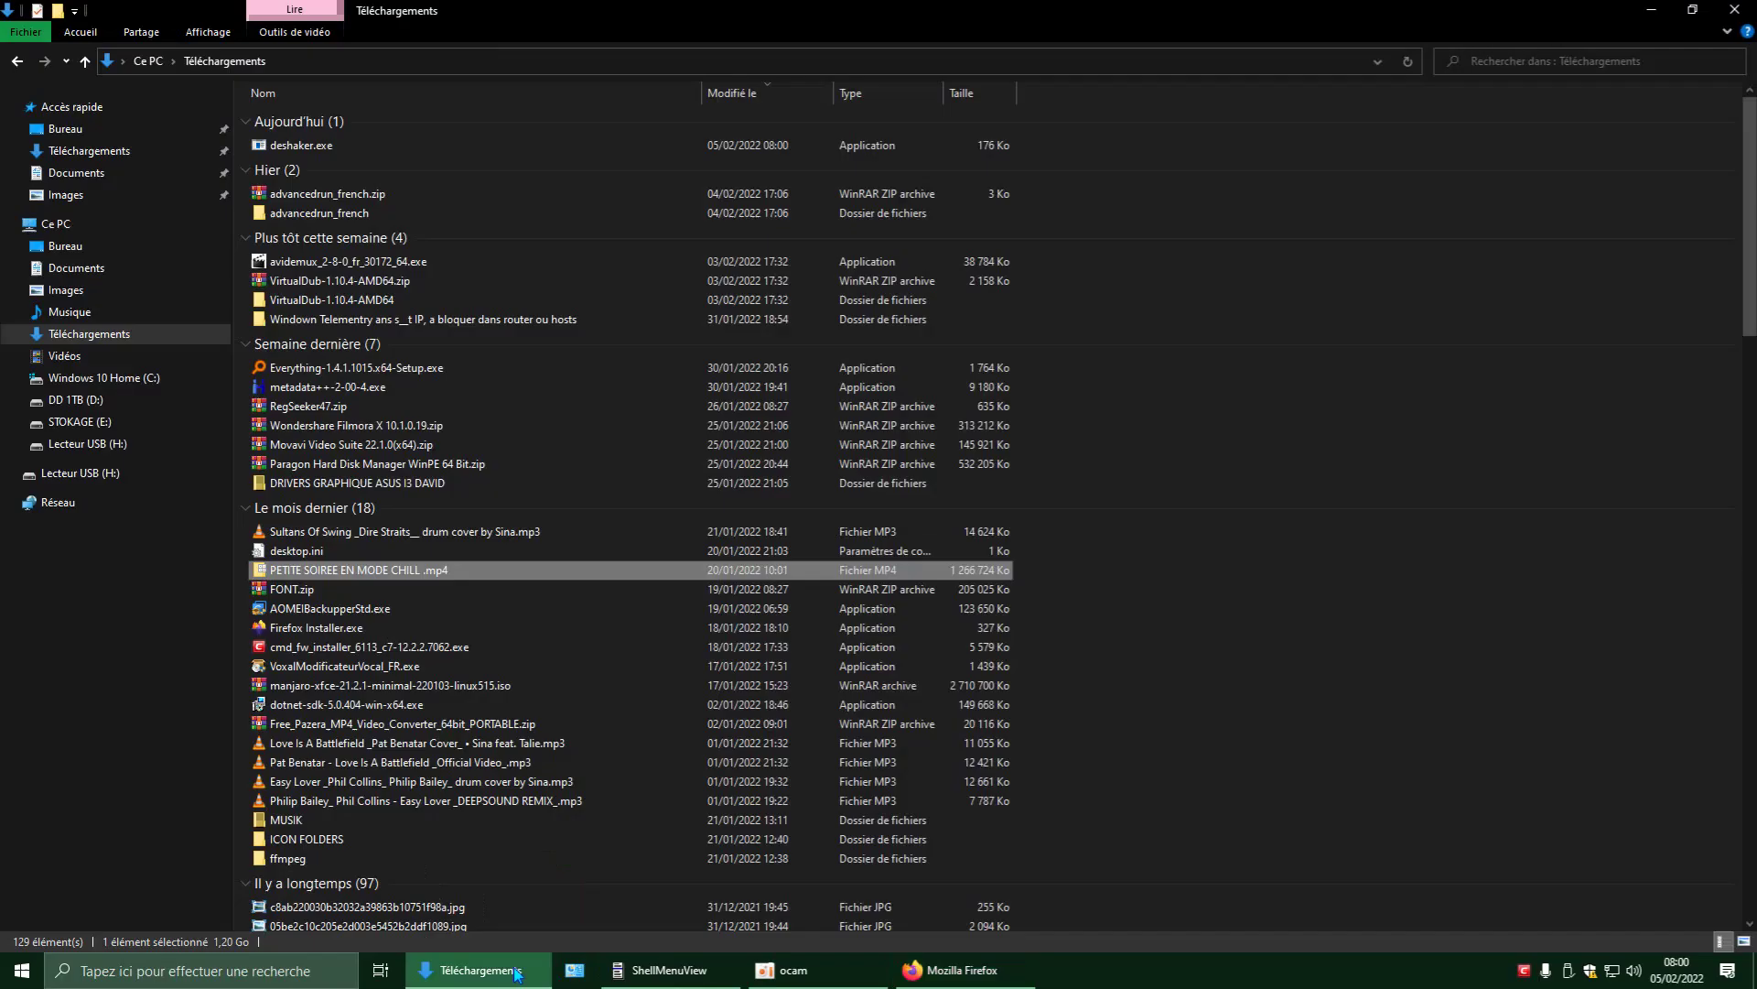
right_click(312, 144)
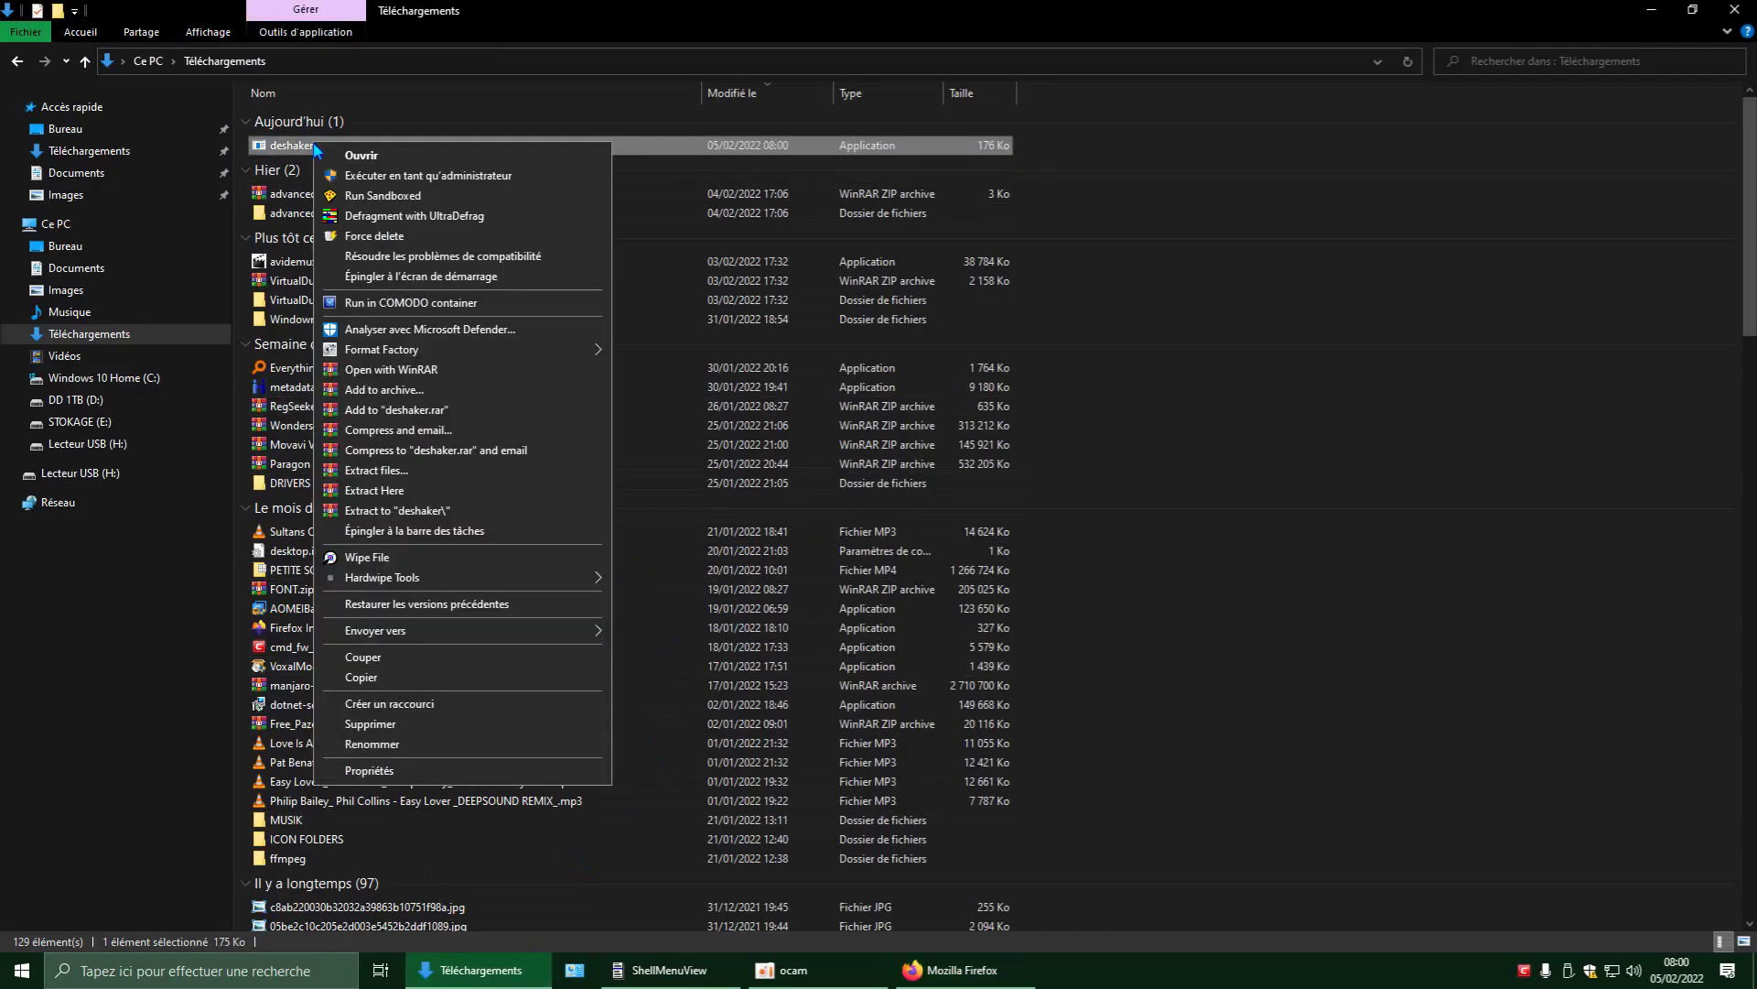
click(384, 168)
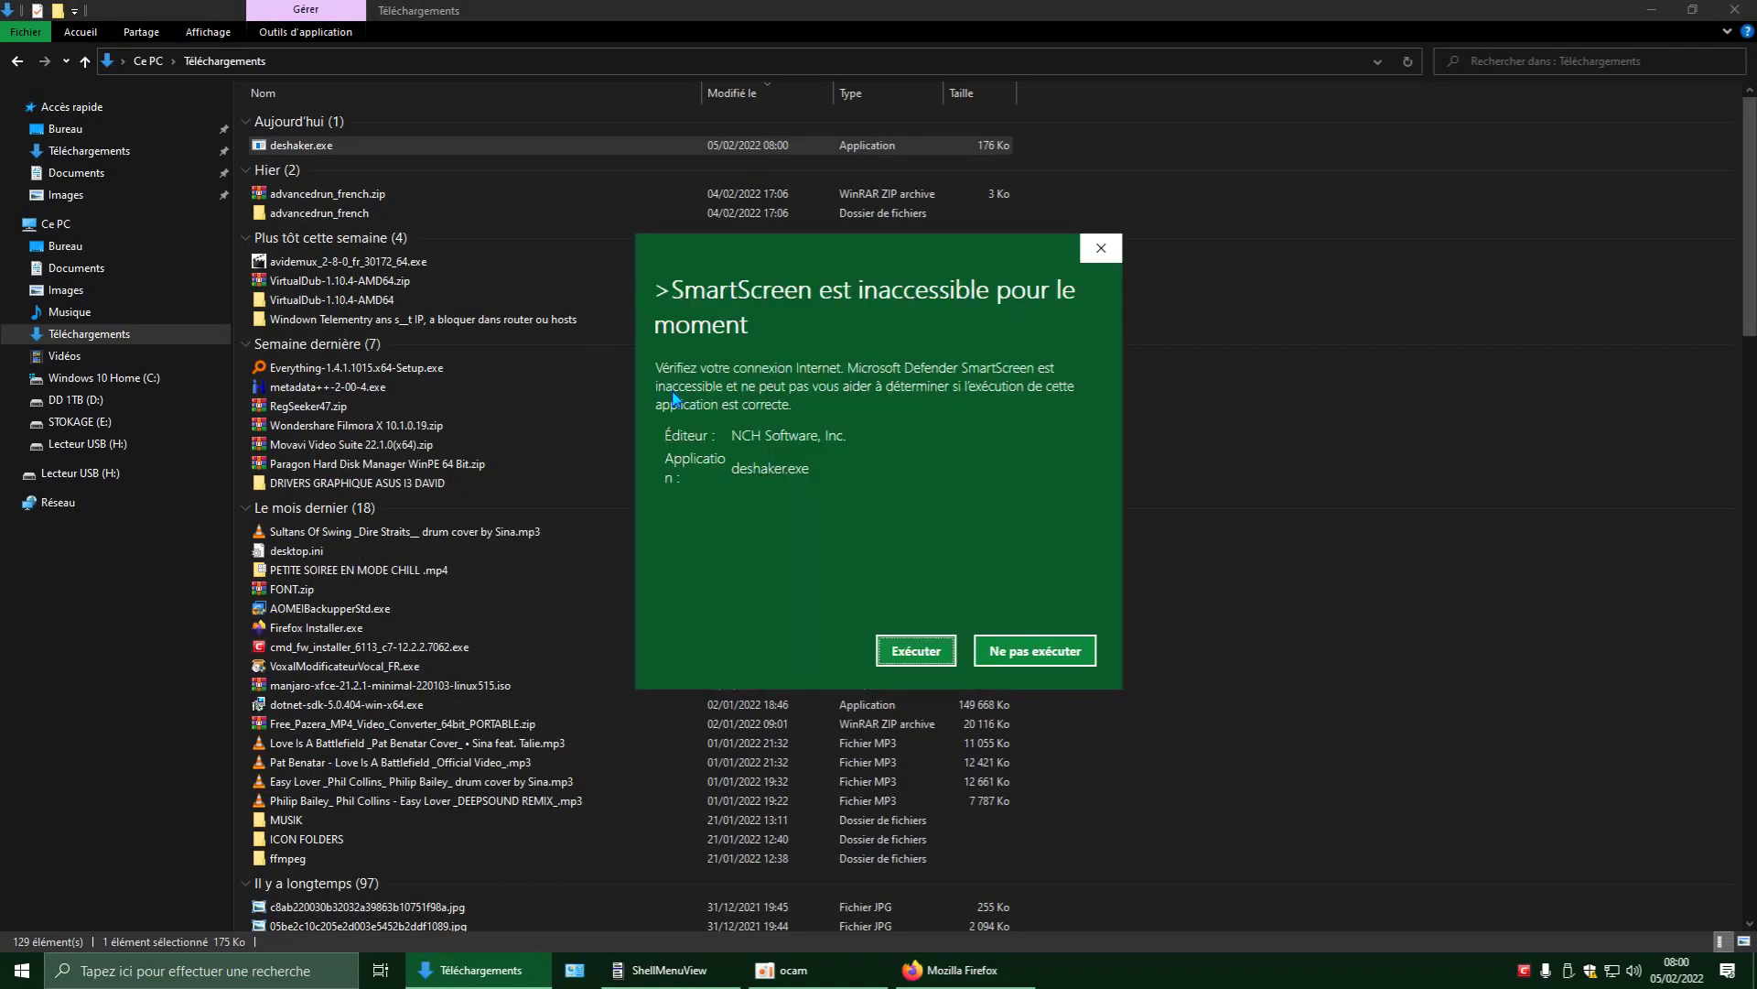
click(916, 650)
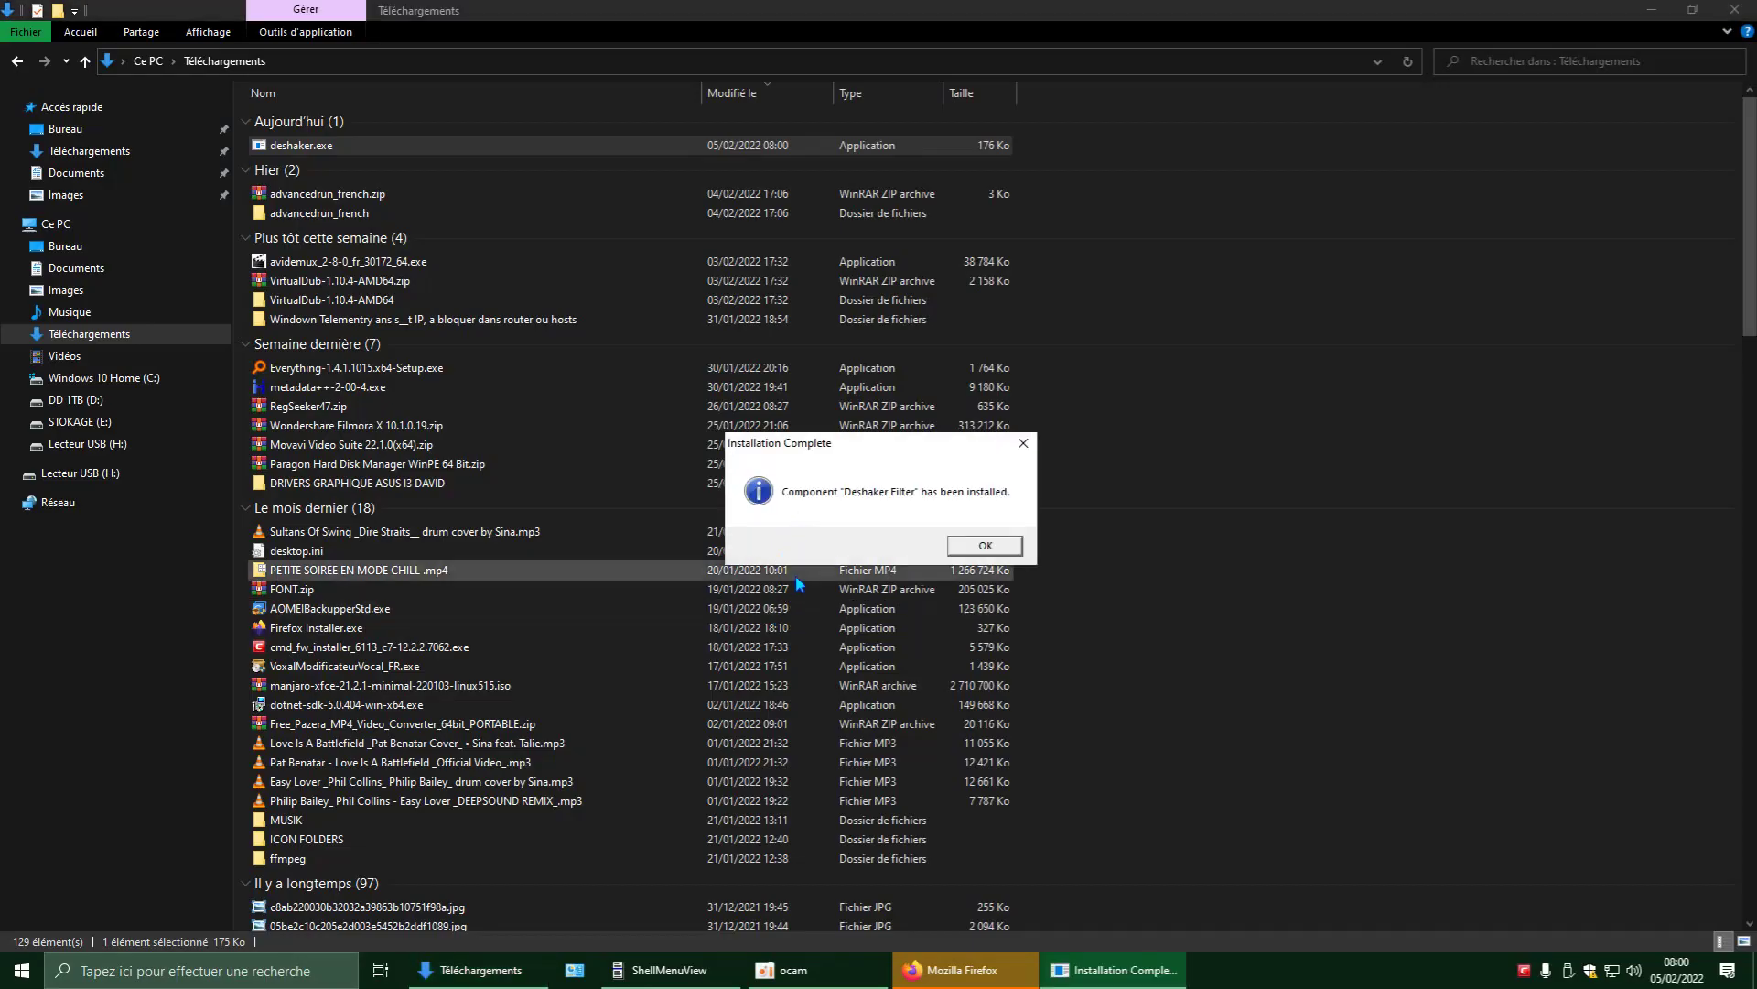
click(983, 546)
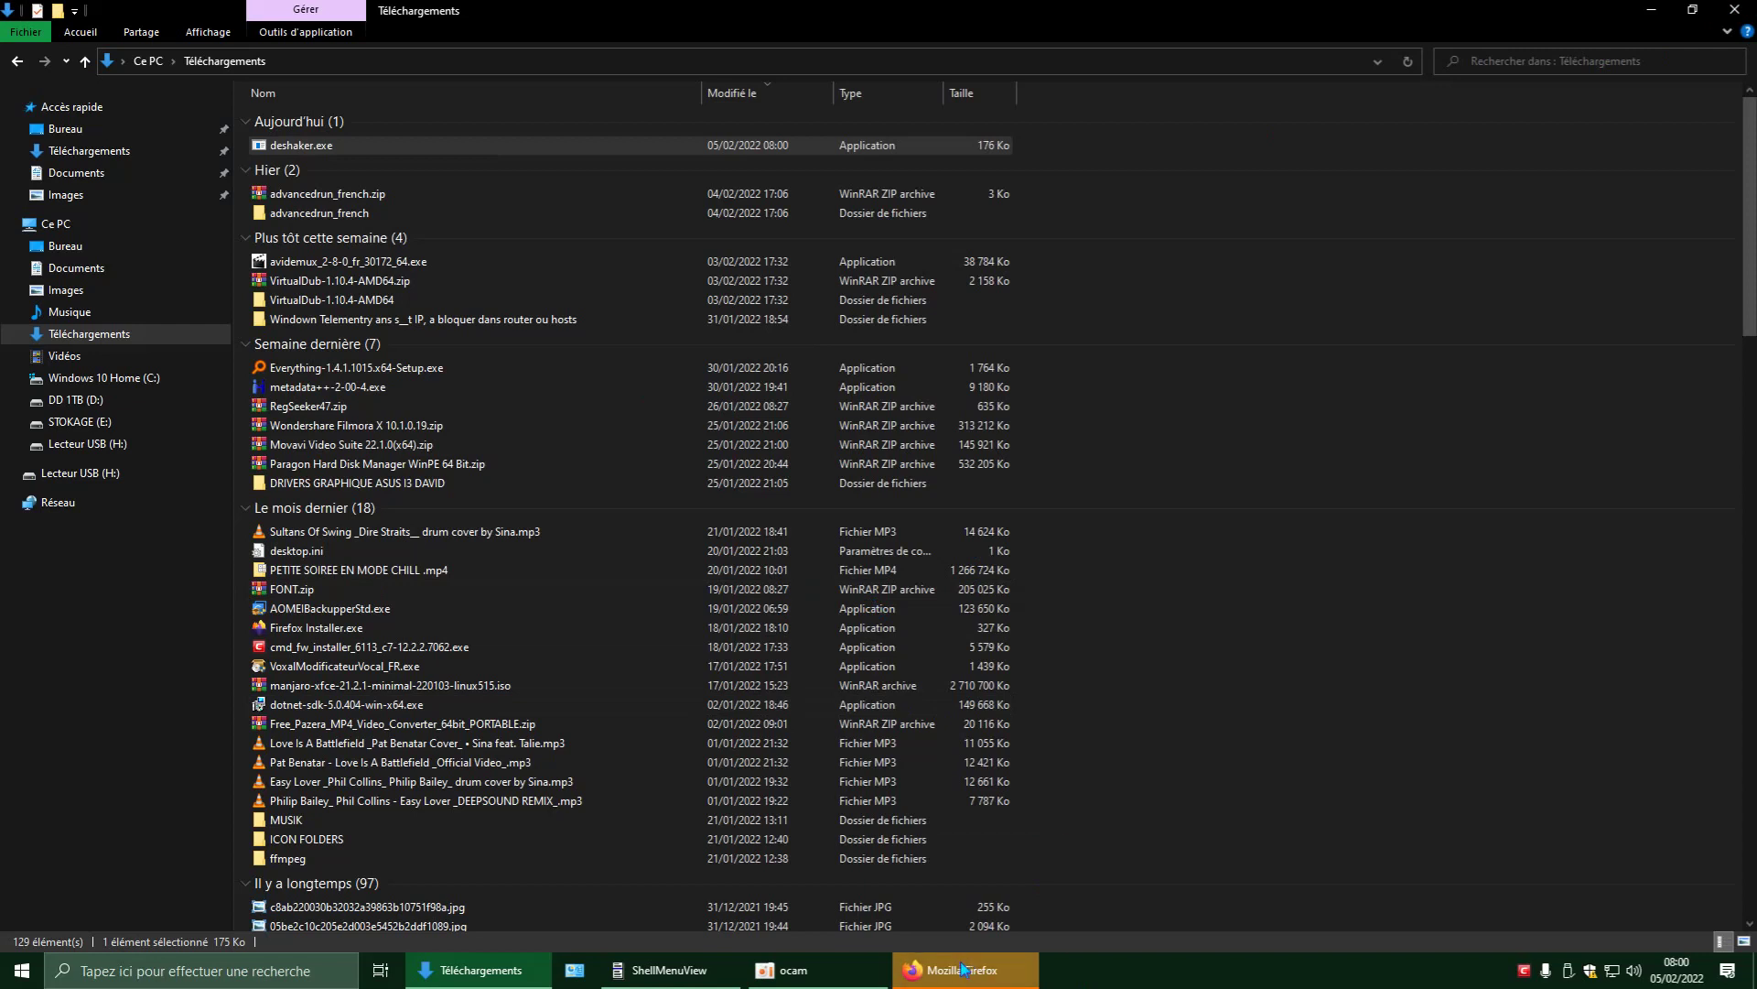
Close Firefox and examine the remaining context menu commands of "PETITE SOIREE EN MODE CHILL .mp4" in Téléchargements.
mouse_move(963, 965)
click(1049, 860)
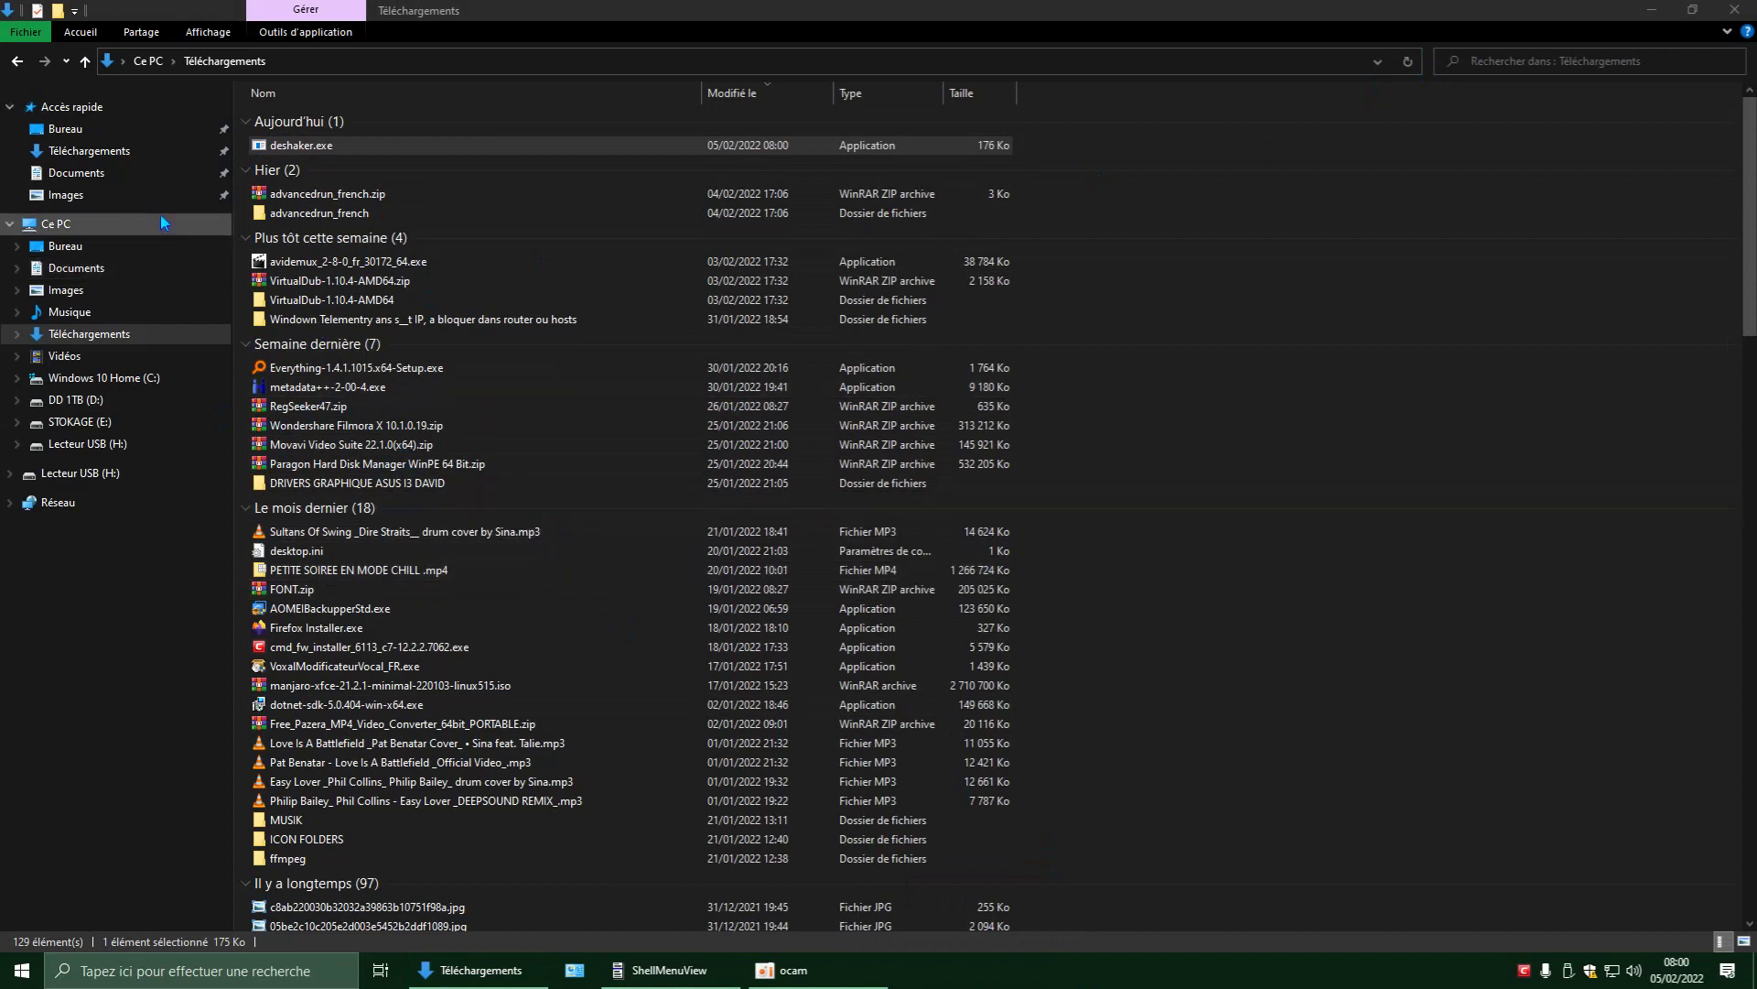
click(114, 154)
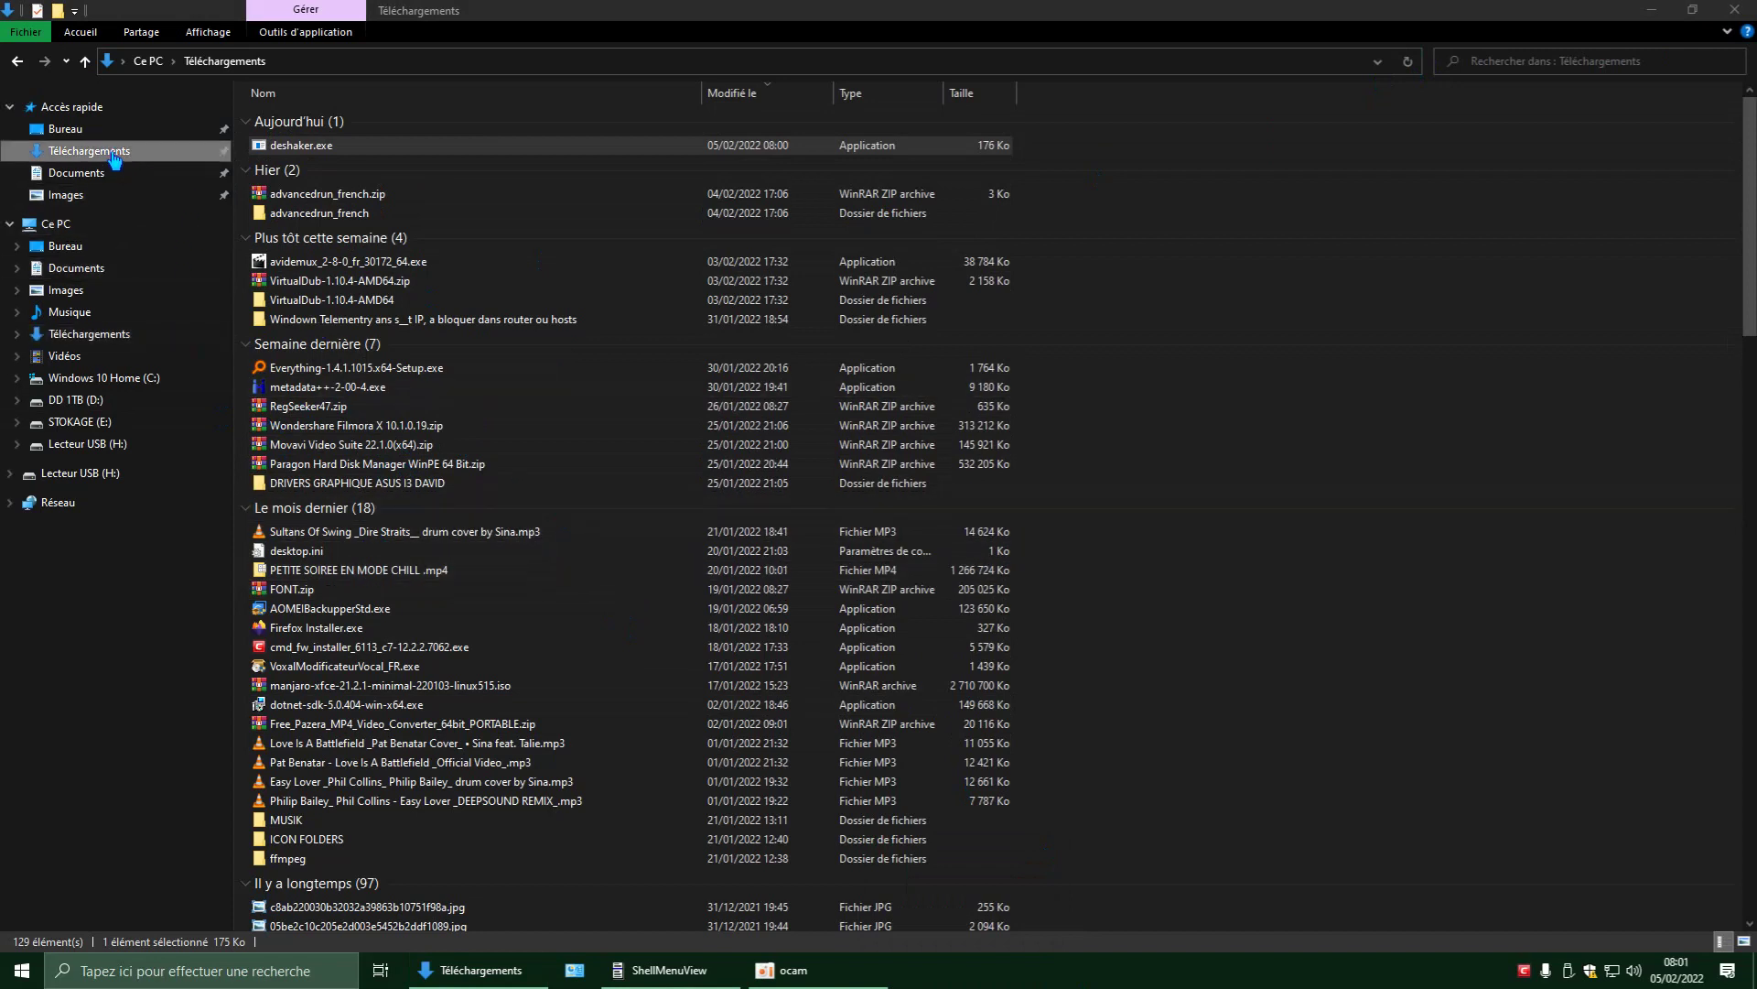
click(108, 339)
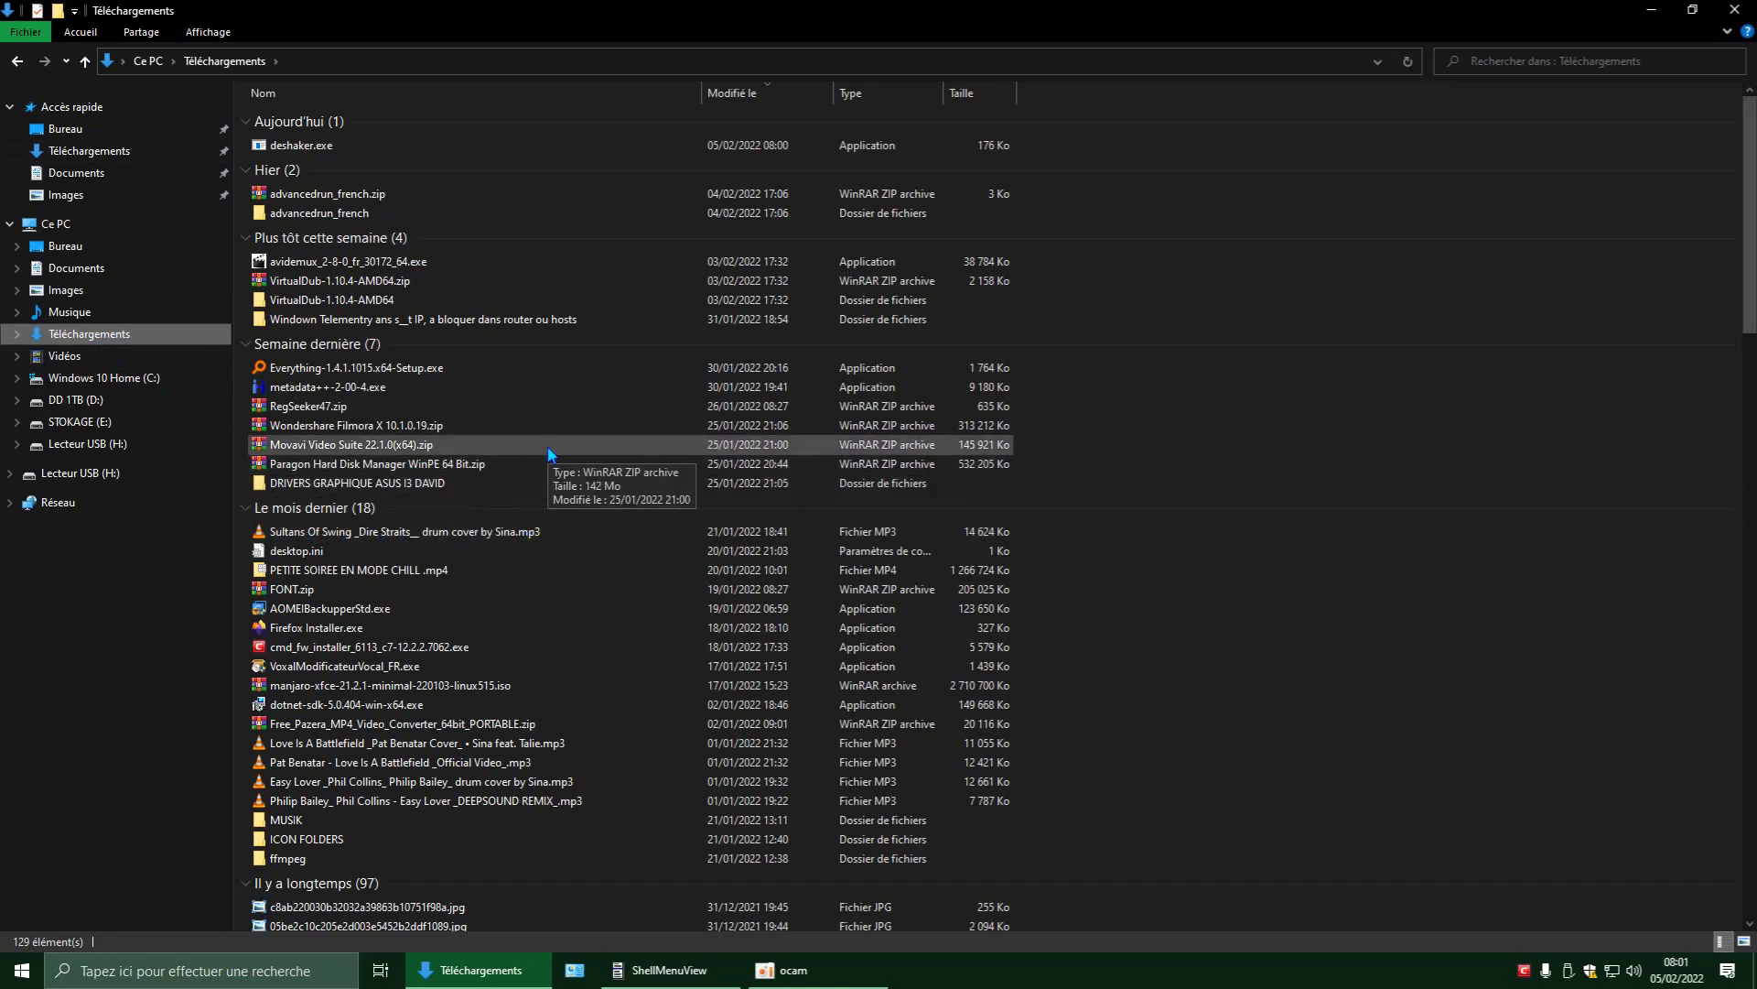
right_click(415, 571)
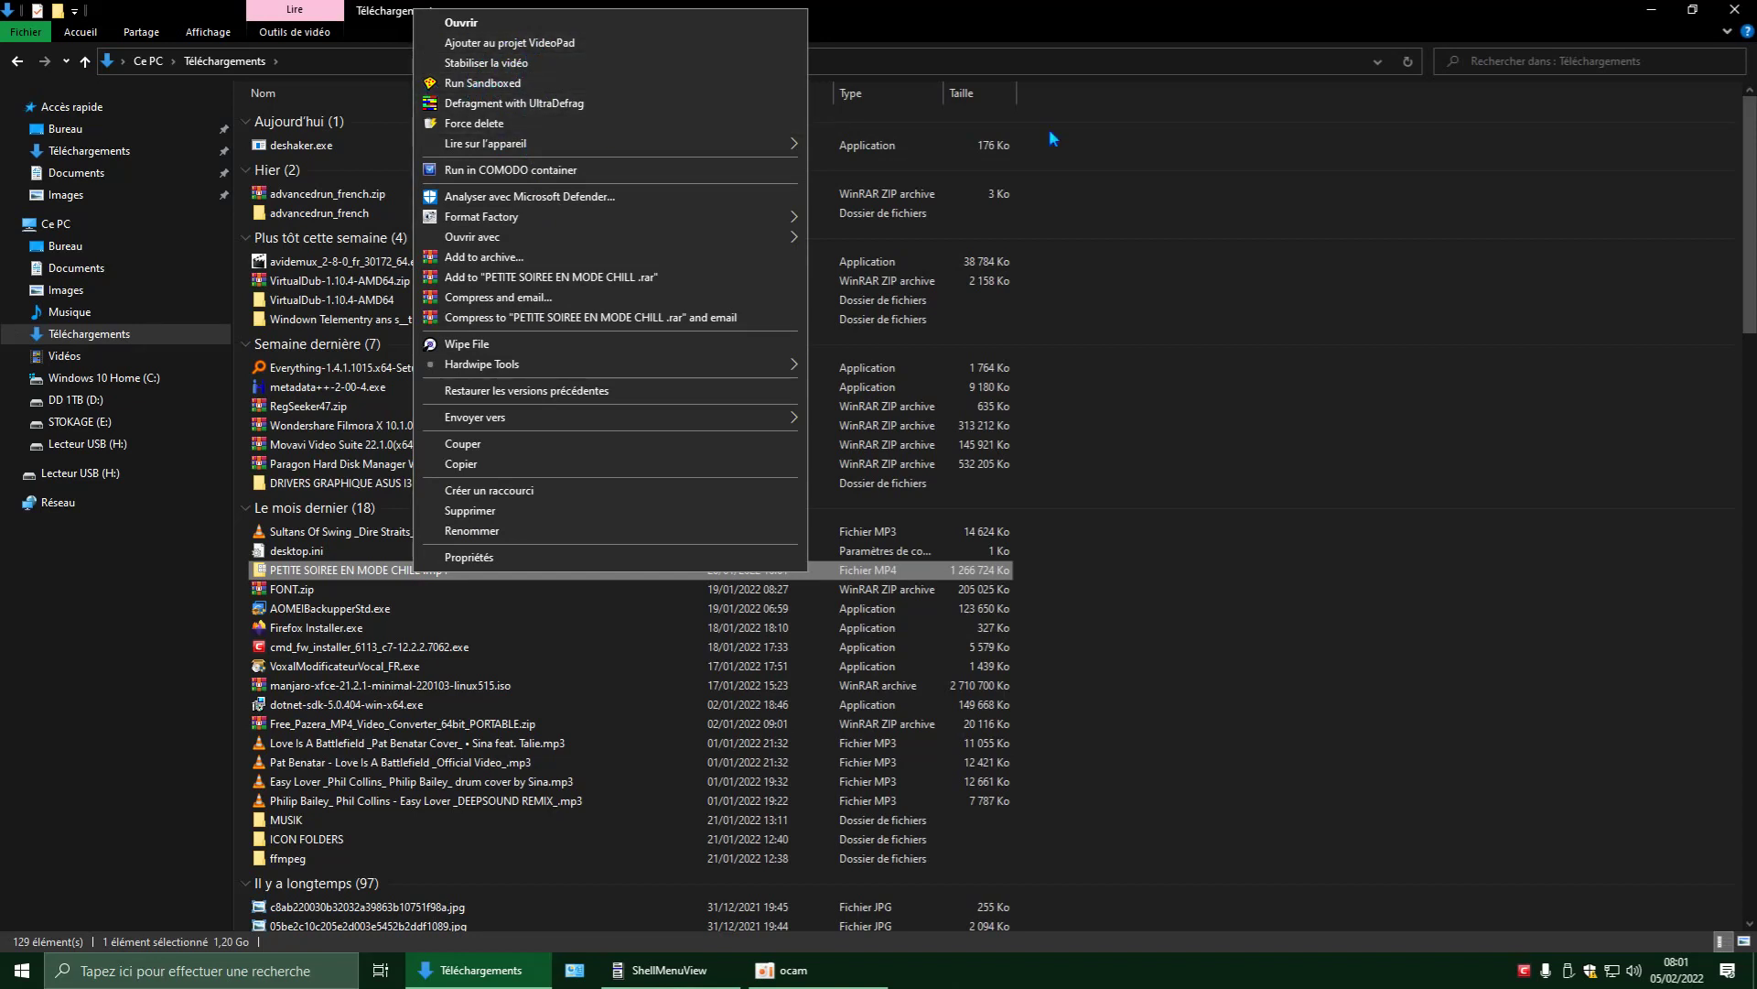
click(1735, 13)
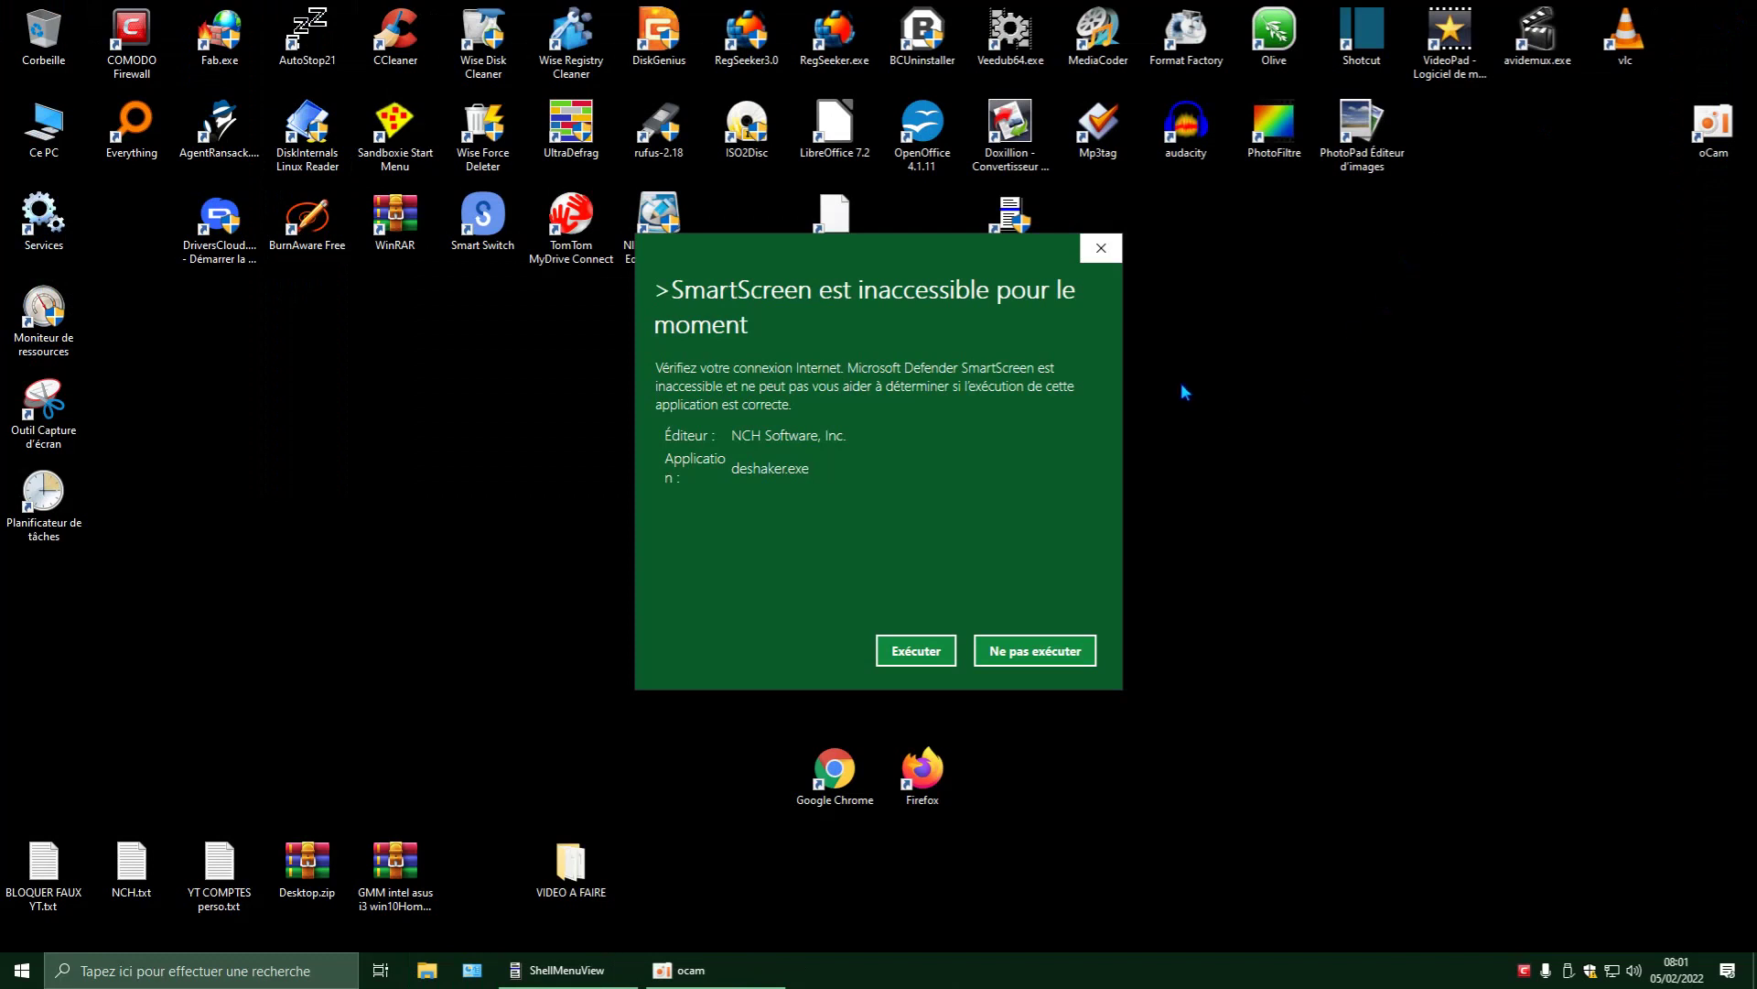
Dismiss the leftover SmartScreen warning and switch back to the menu item list in ShellMenuView.
click(1103, 258)
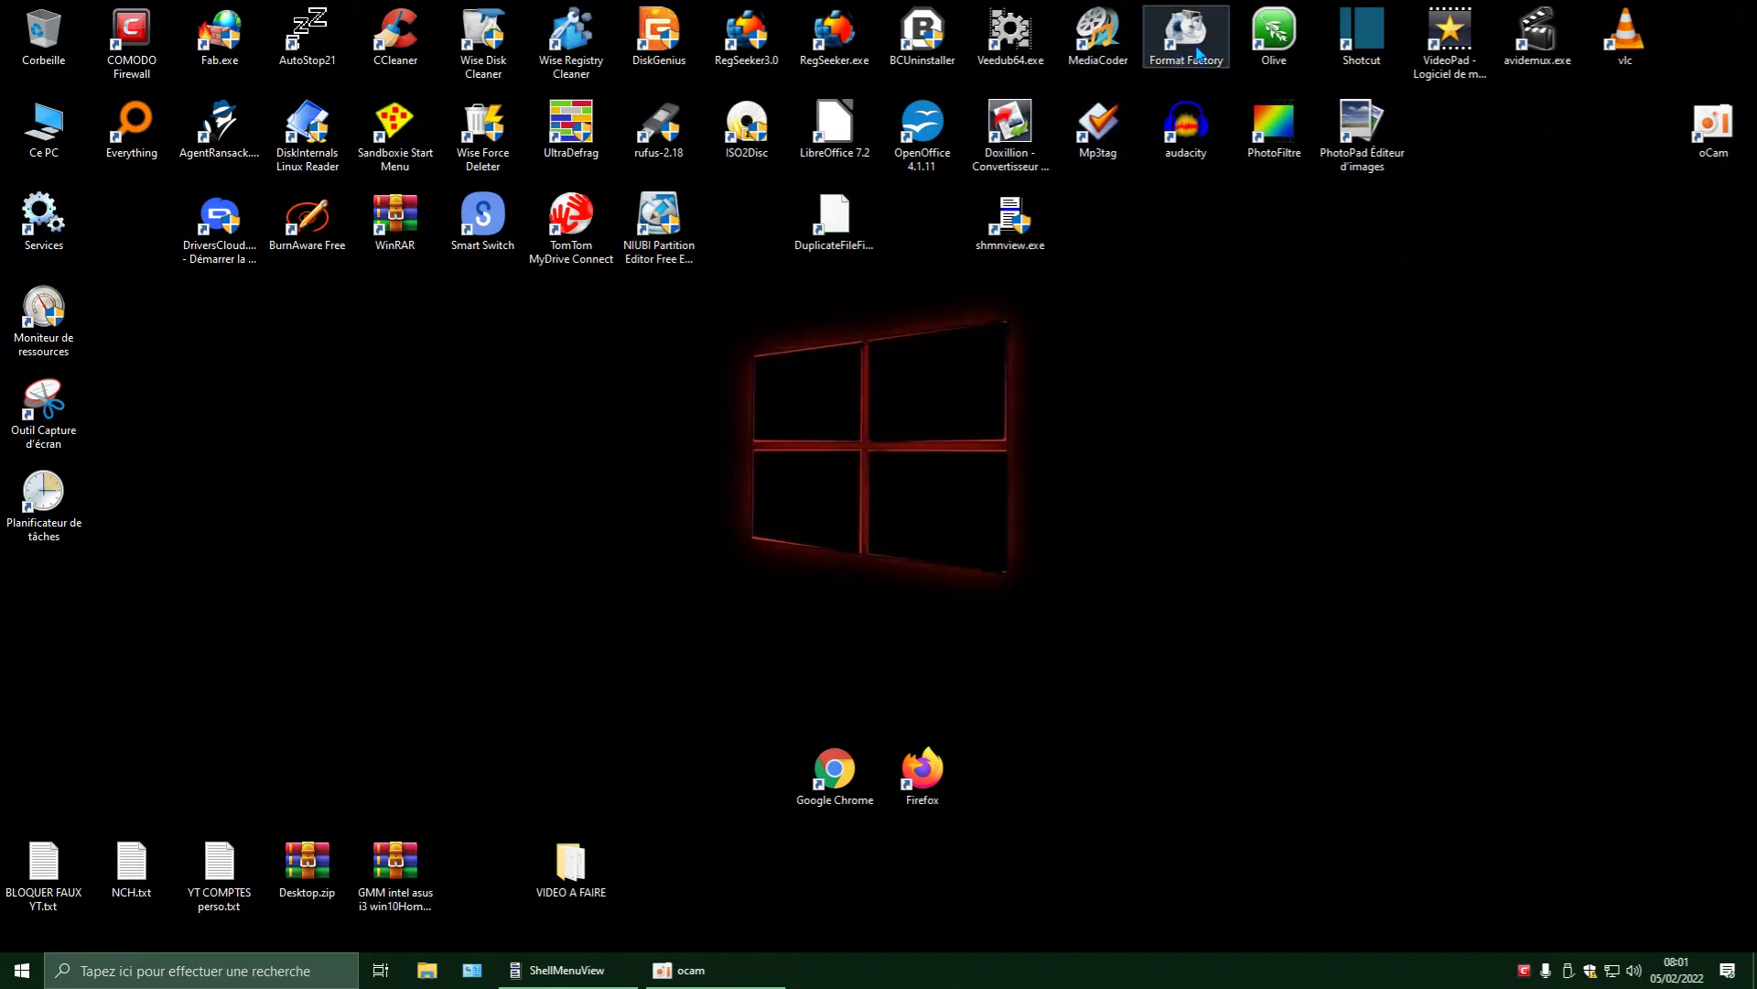
click(577, 968)
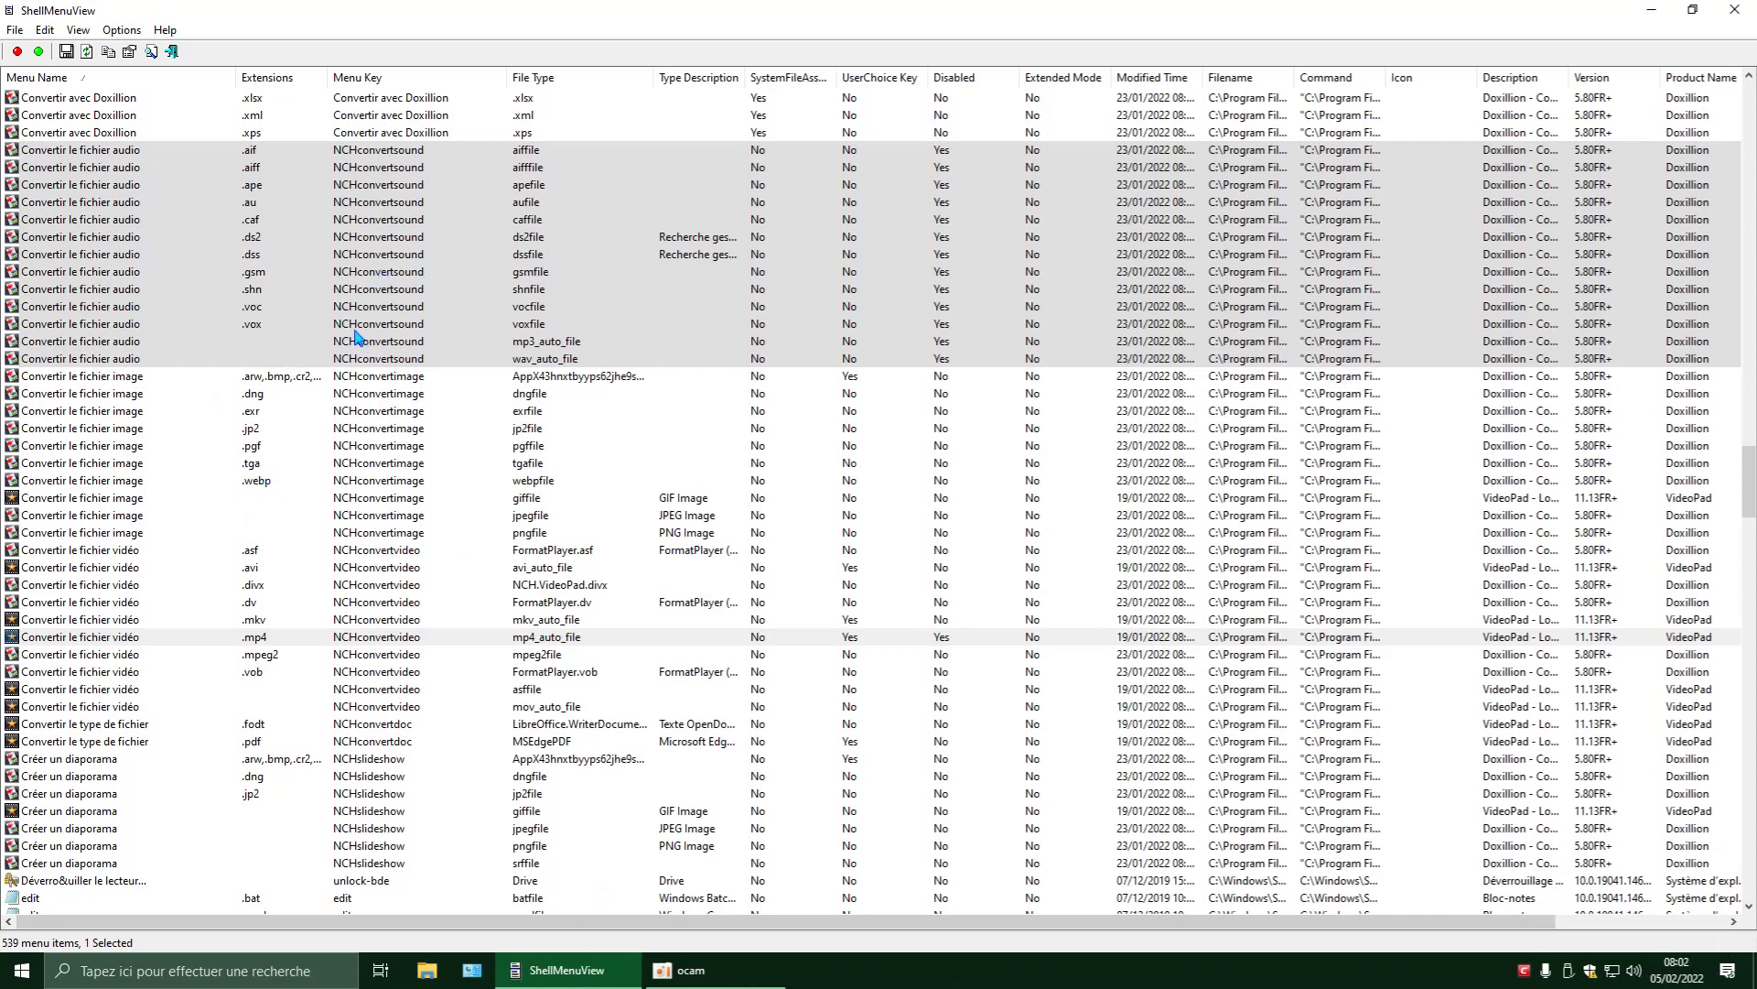
scroll(661, 313, up, 1)
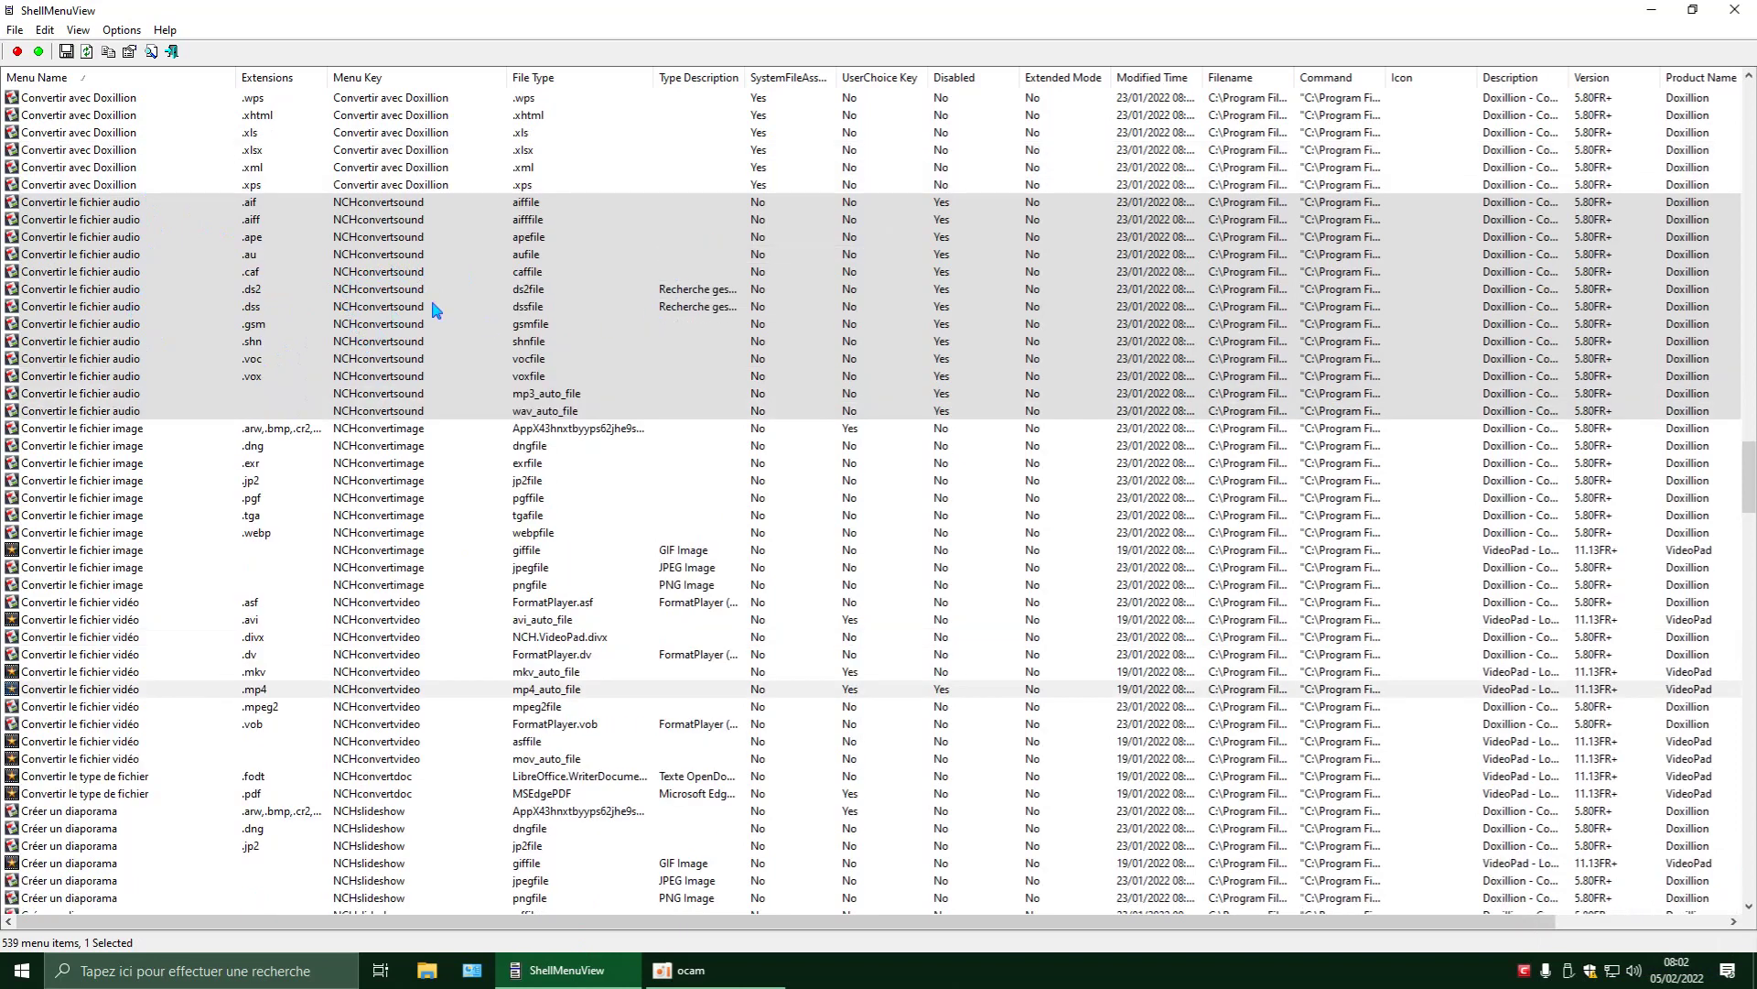
Examine the "Convertir le fichier audio" entries under the NCHconvertsound key, from .aif through wav_auto_file.
scroll(236, 298, up, 1)
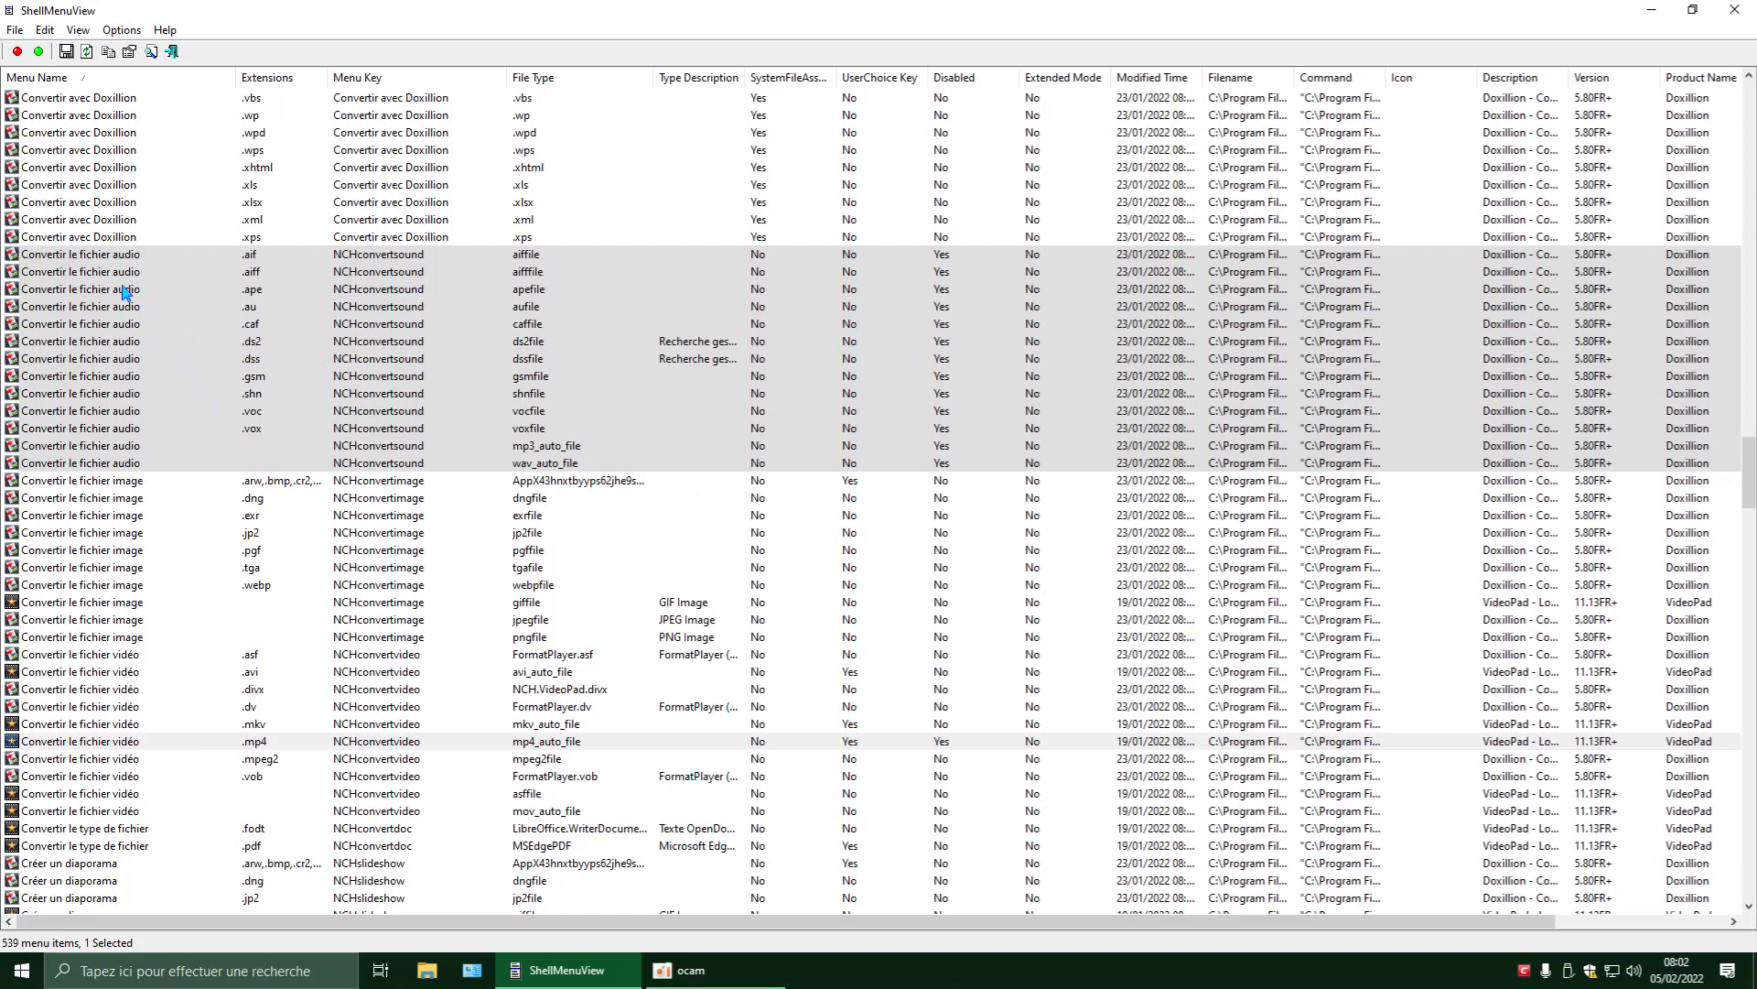
click(112, 260)
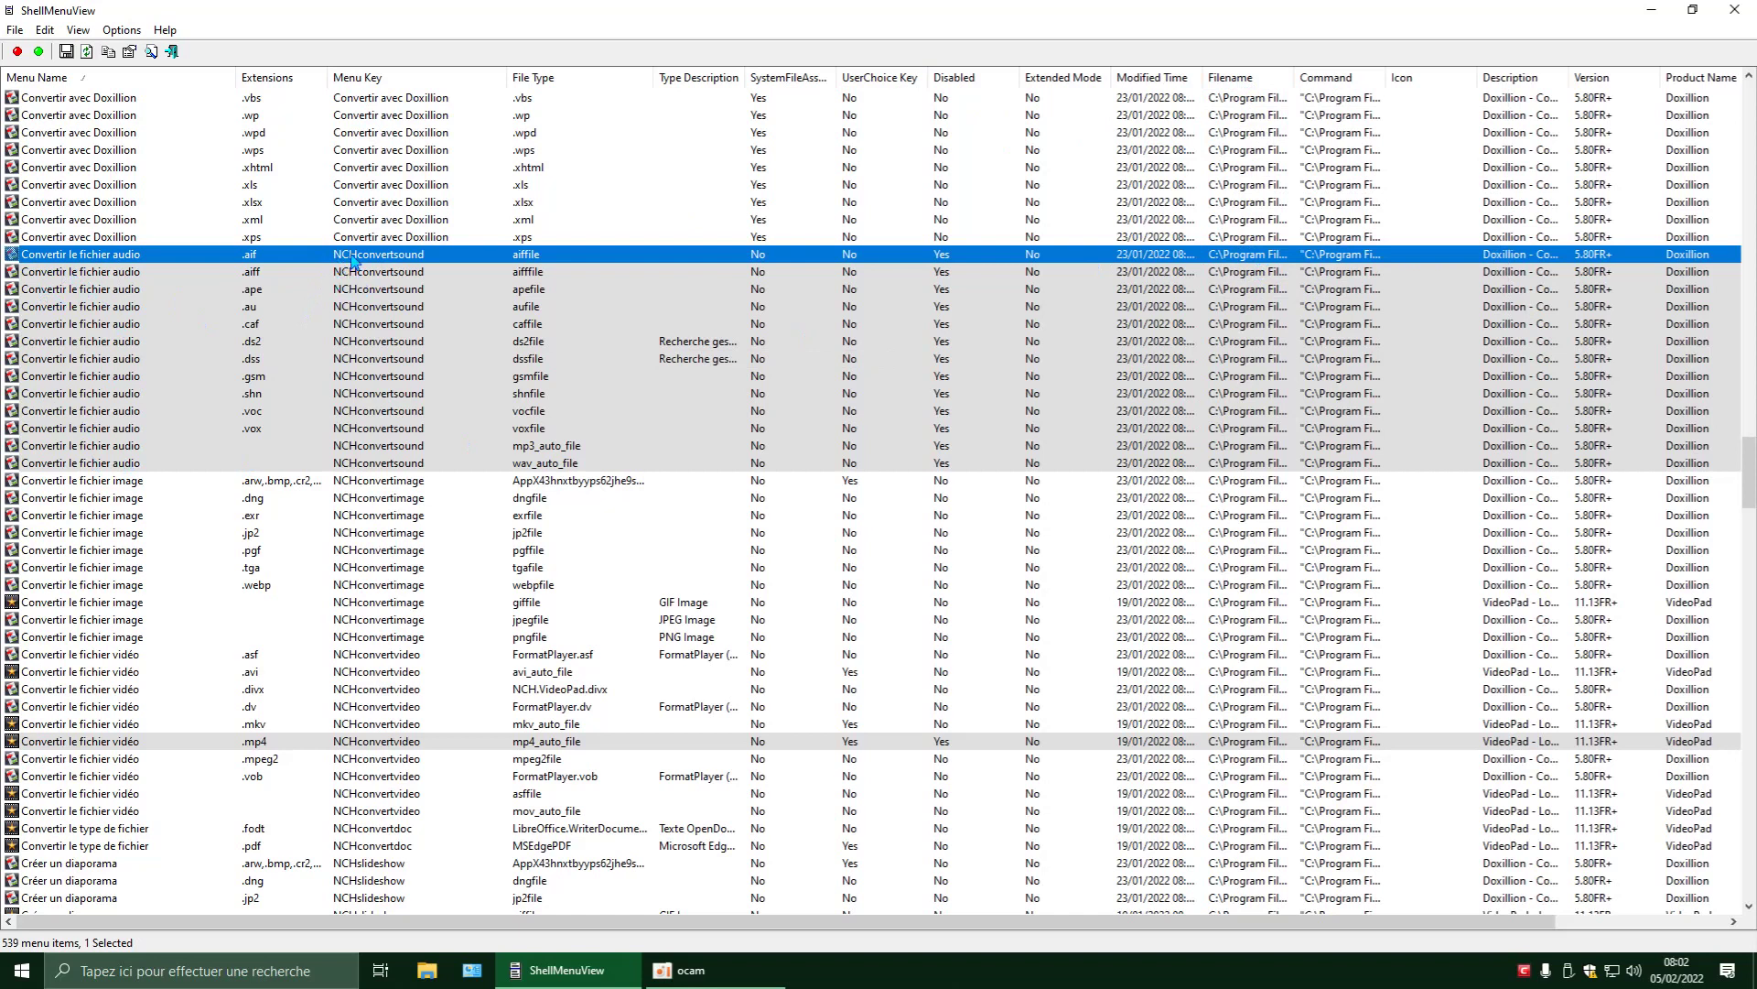
click(373, 223)
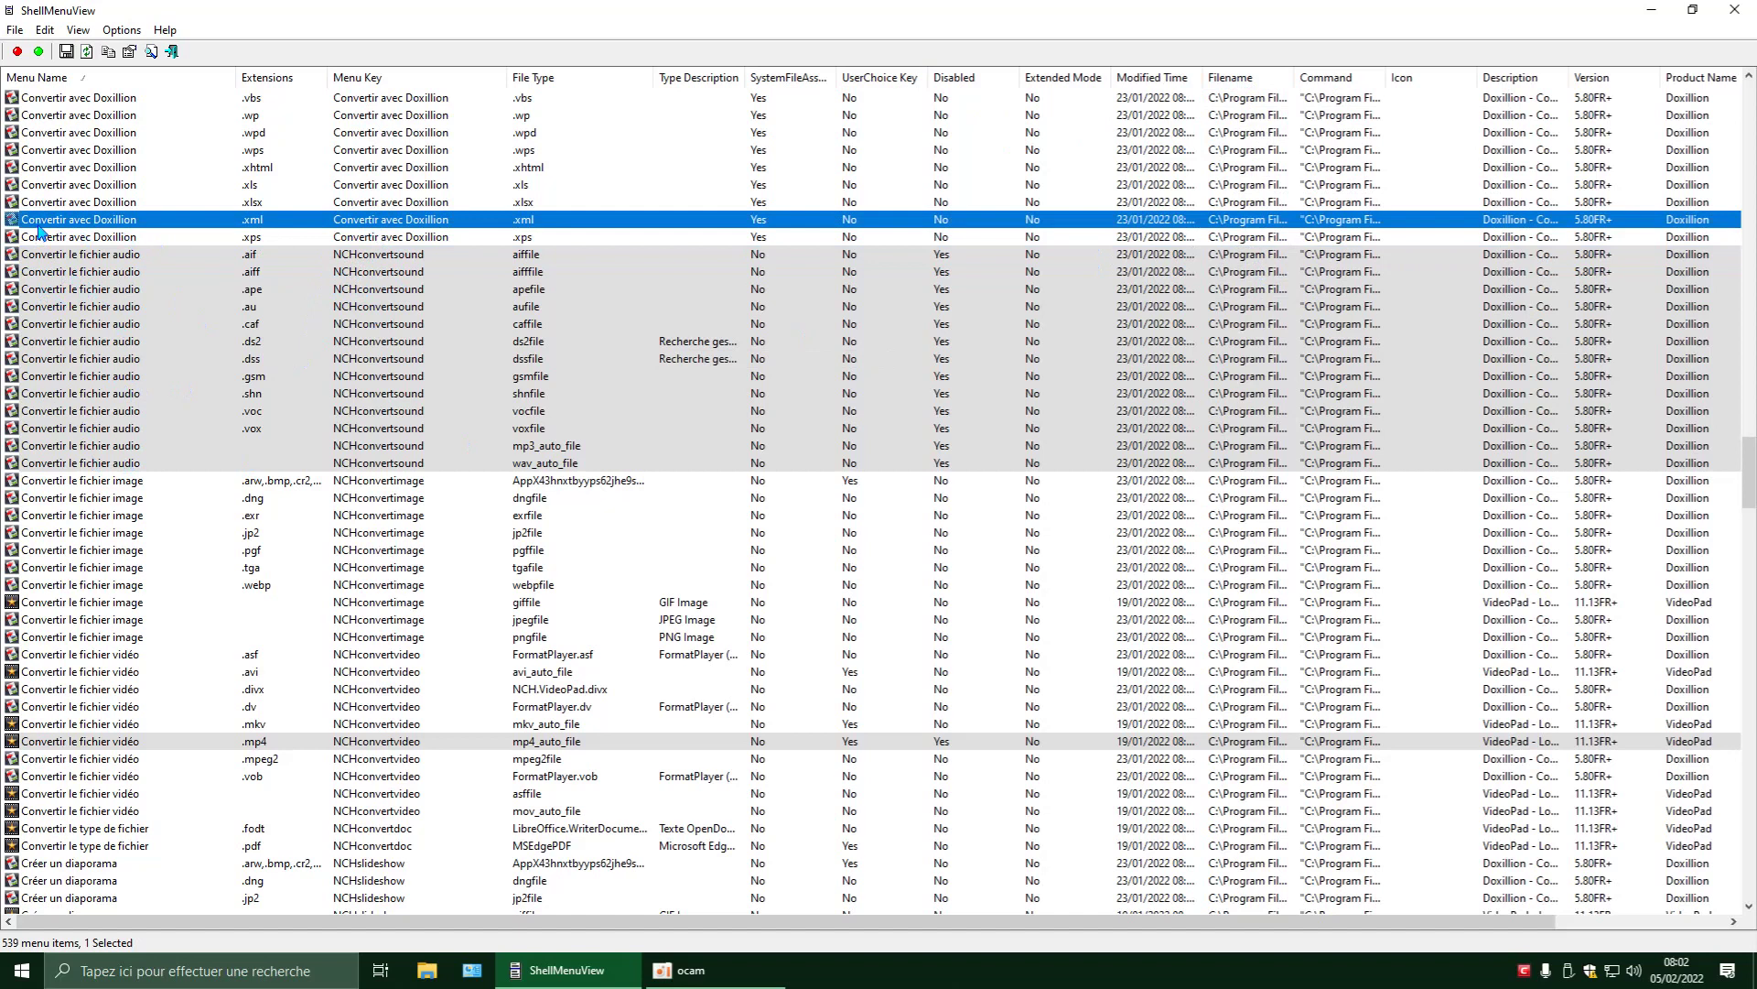
click(137, 256)
click(129, 273)
click(125, 291)
click(121, 308)
click(118, 324)
click(117, 342)
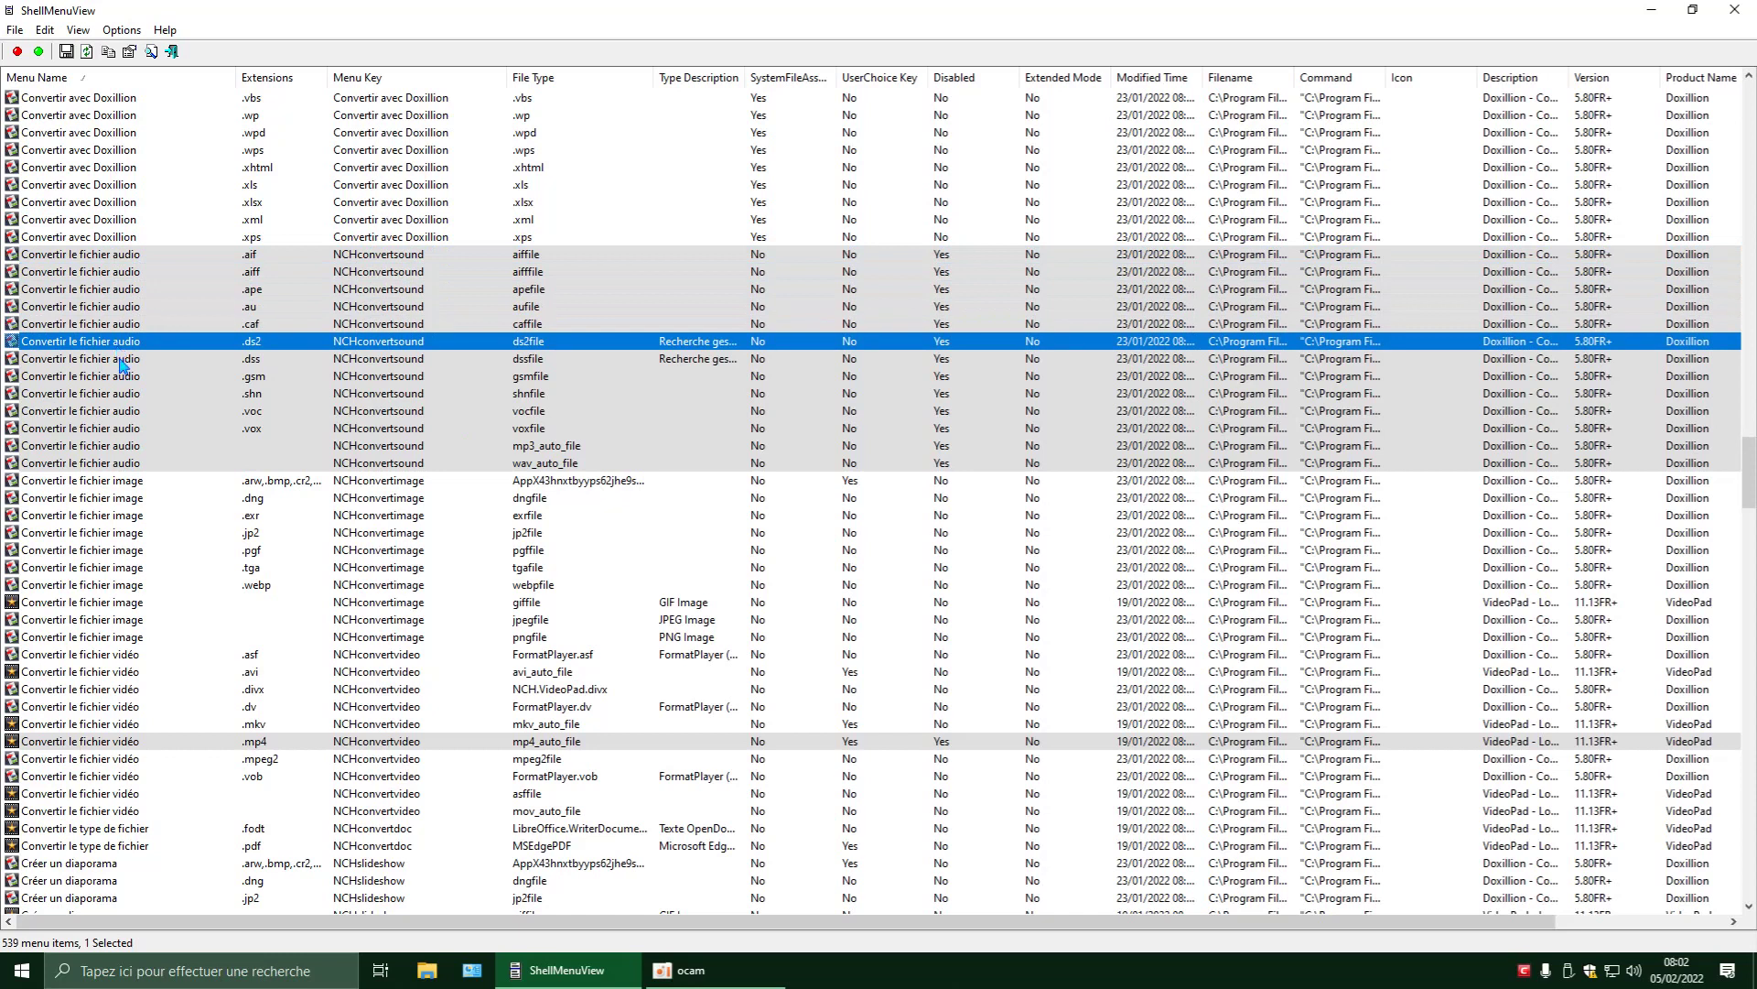
click(121, 360)
click(124, 376)
click(127, 393)
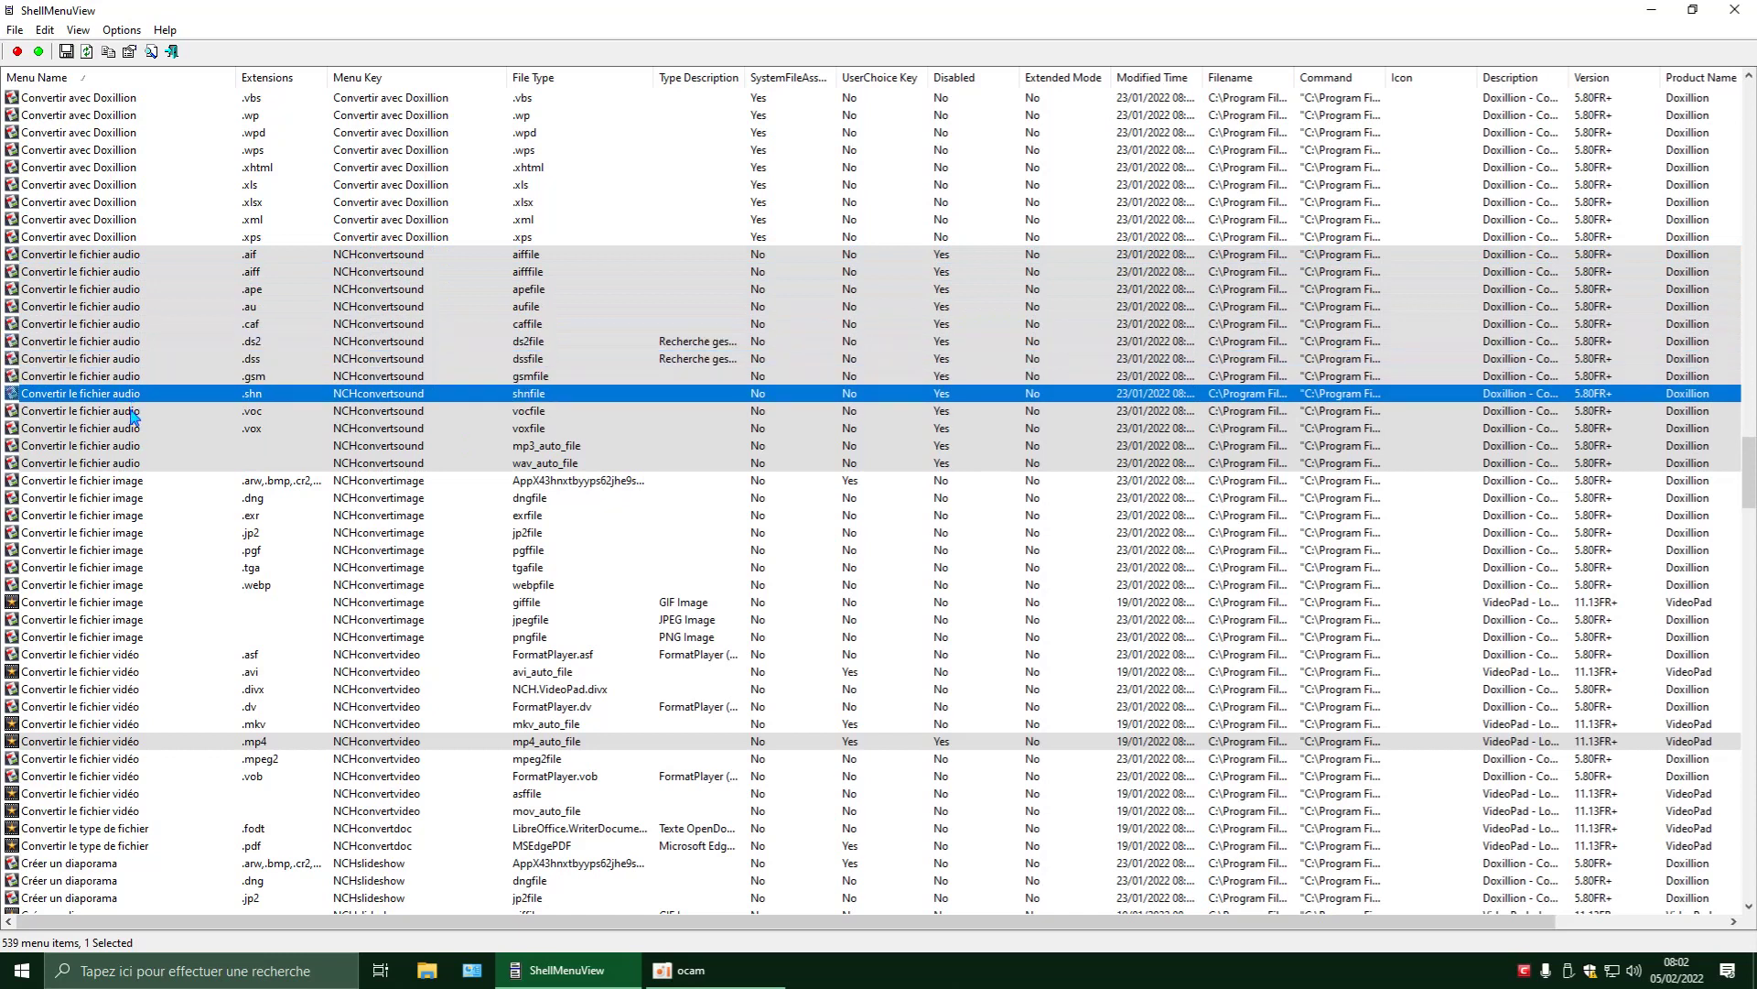
click(132, 413)
click(130, 430)
click(128, 446)
click(127, 464)
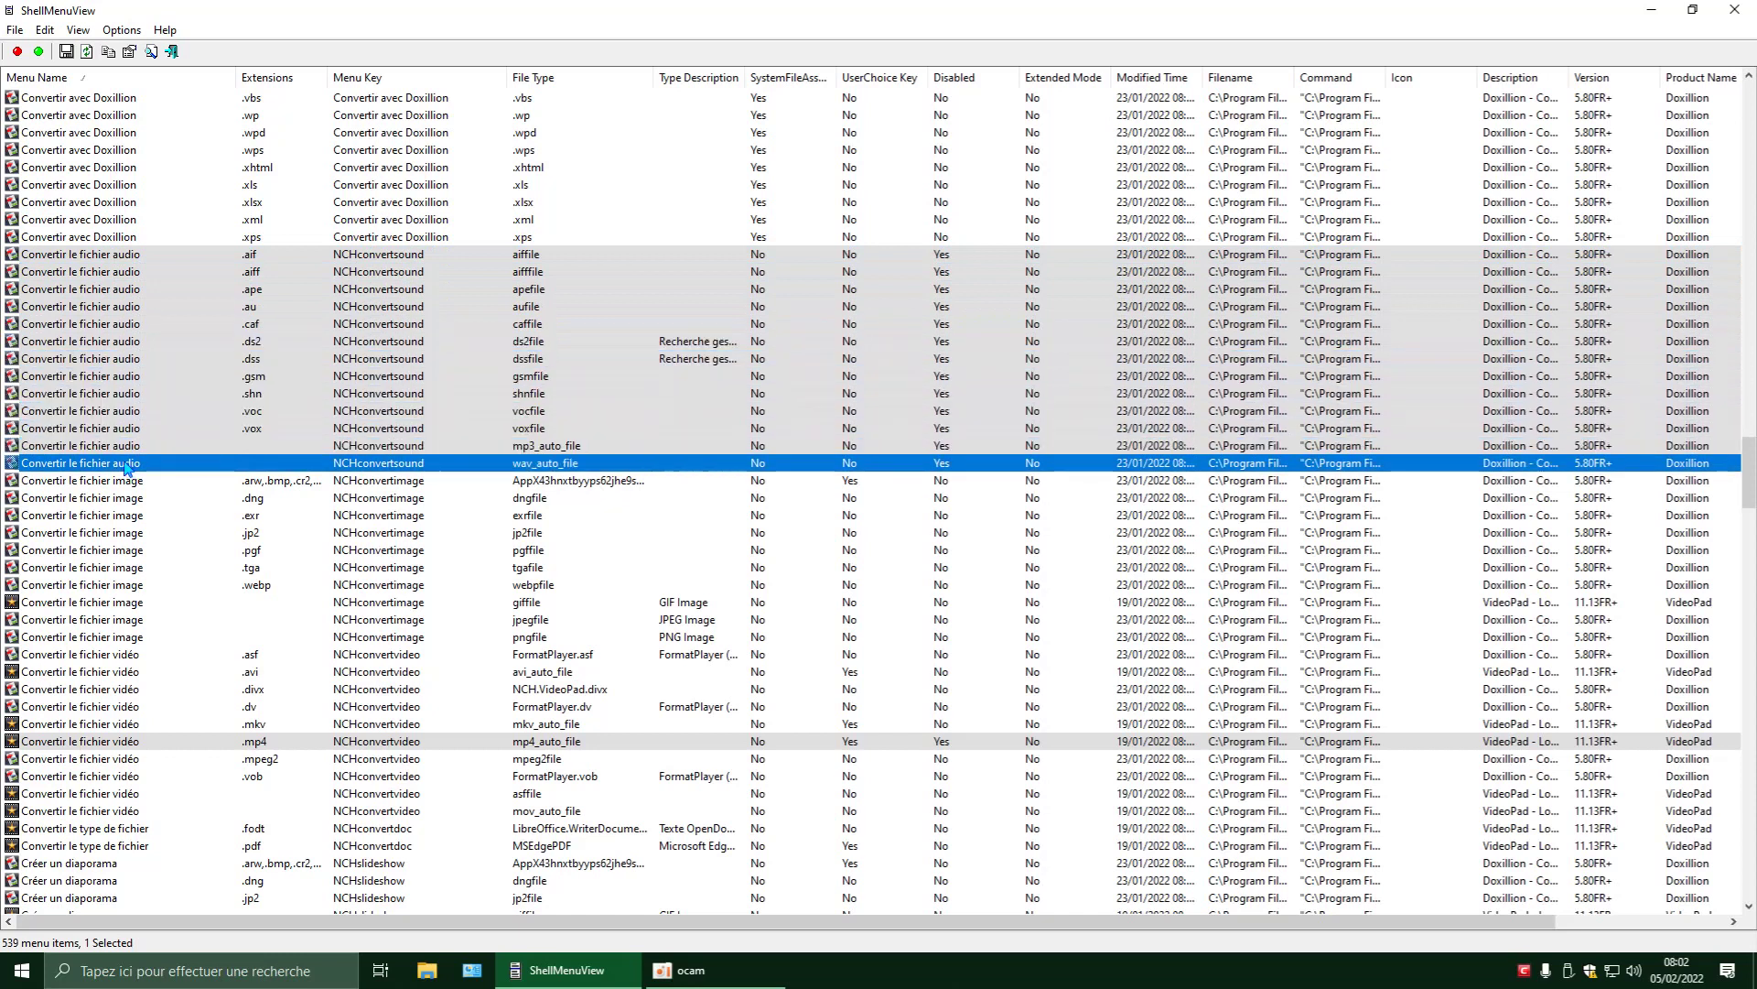
click(133, 257)
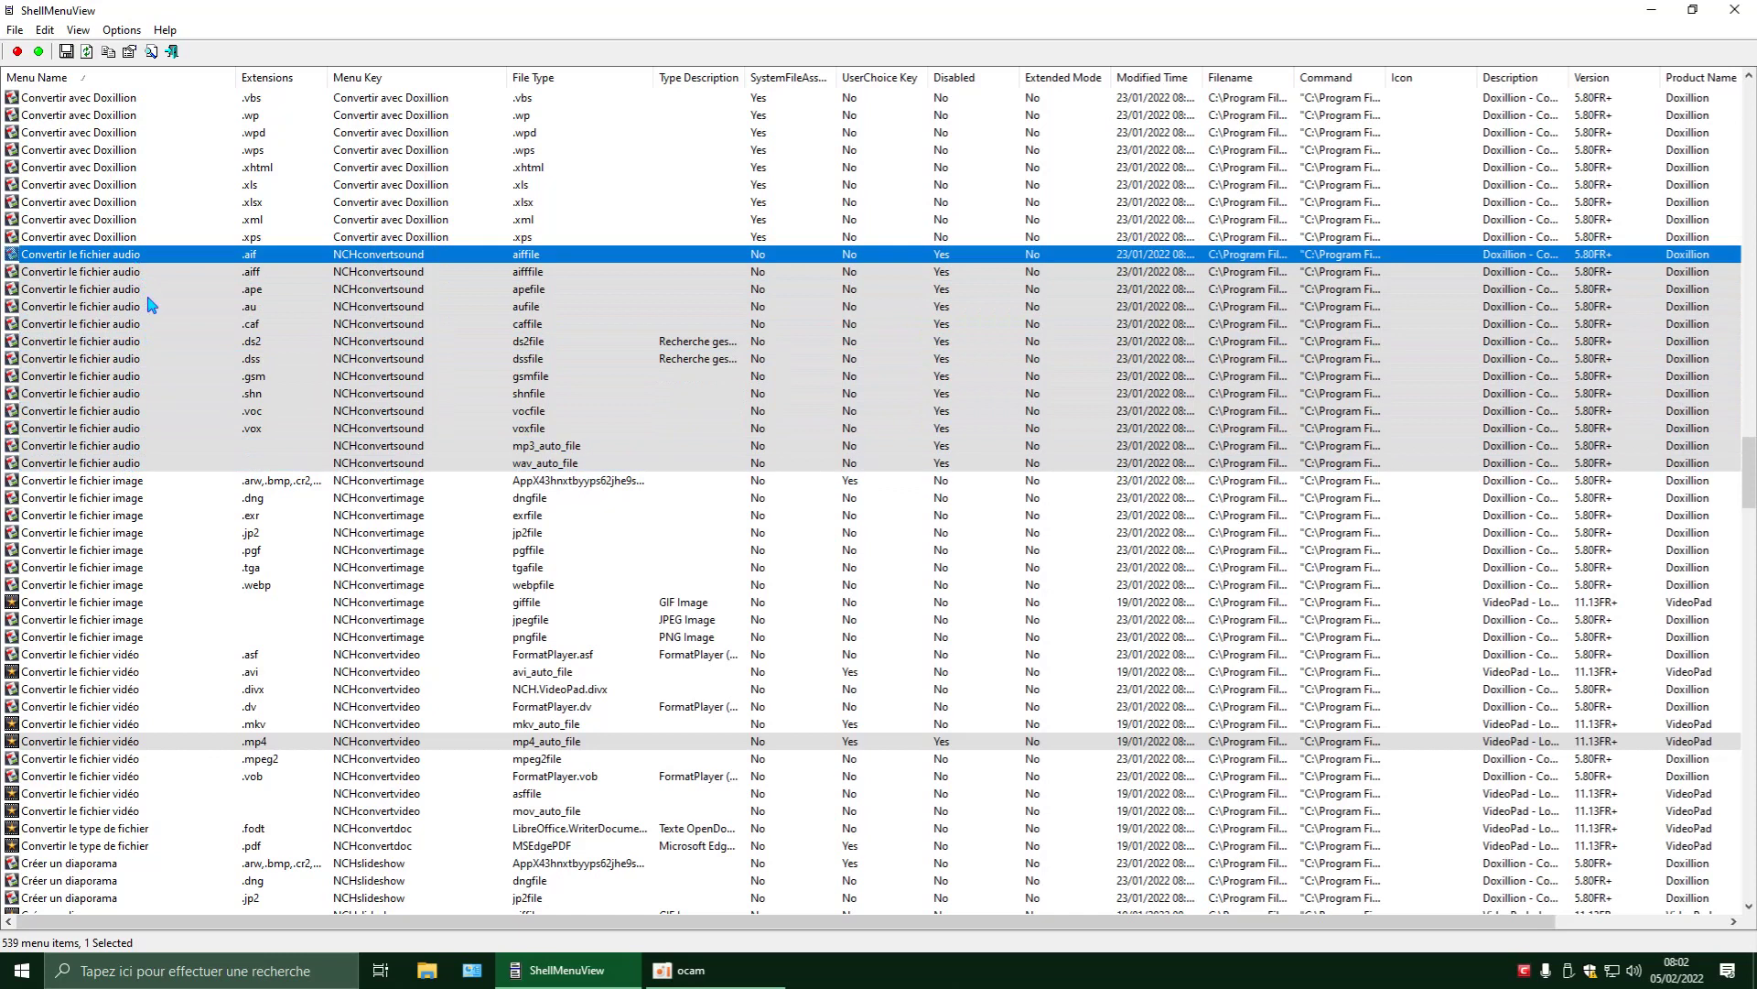
click(133, 465)
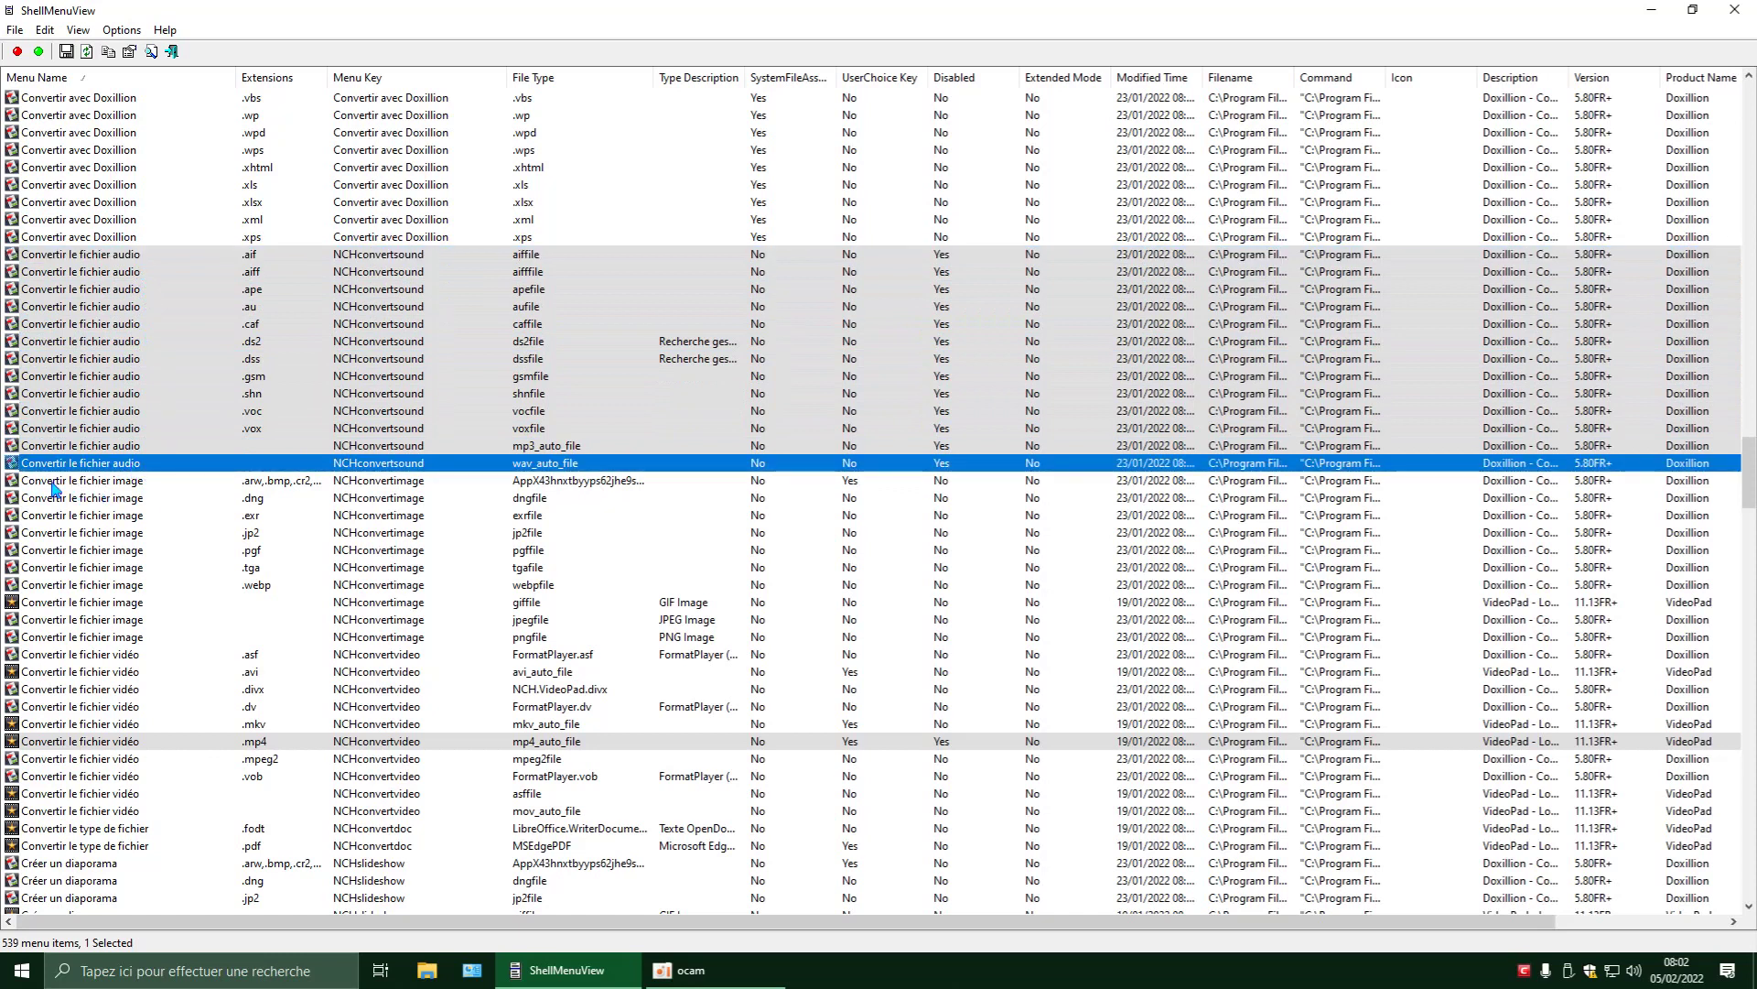
click(130, 258)
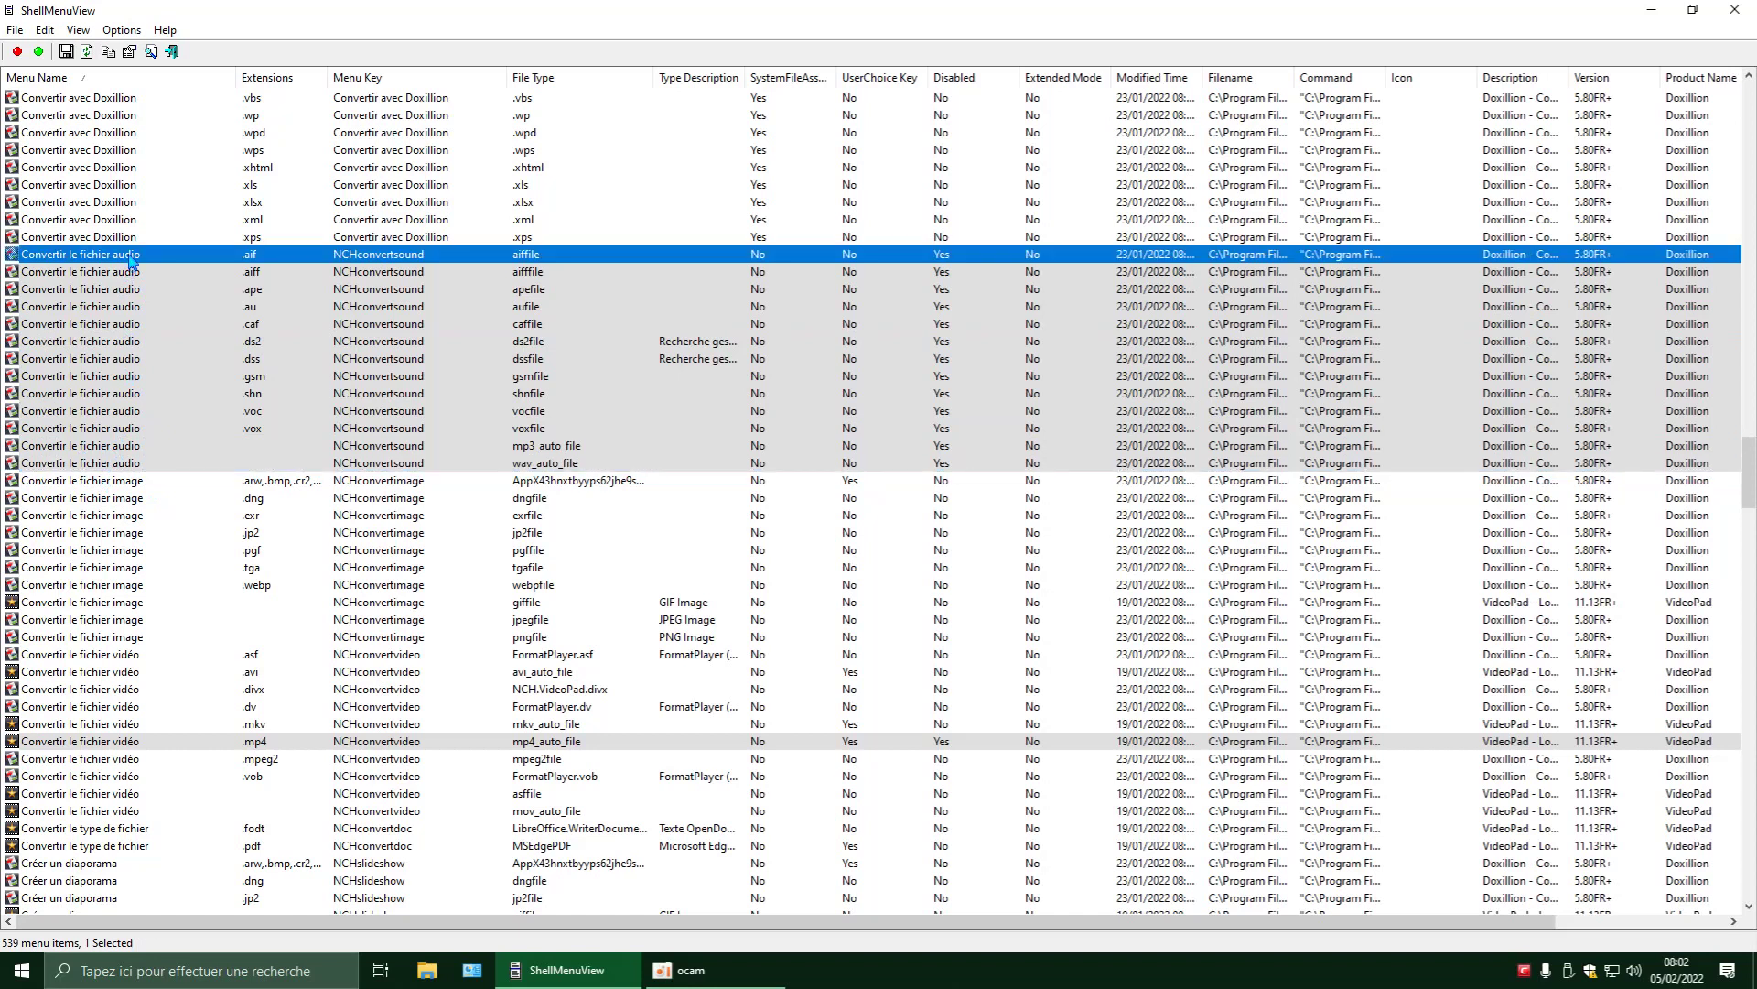
Open the .aif "Convertir le fichier audio" entry in the registry editor and close the editor.
right_click(259, 263)
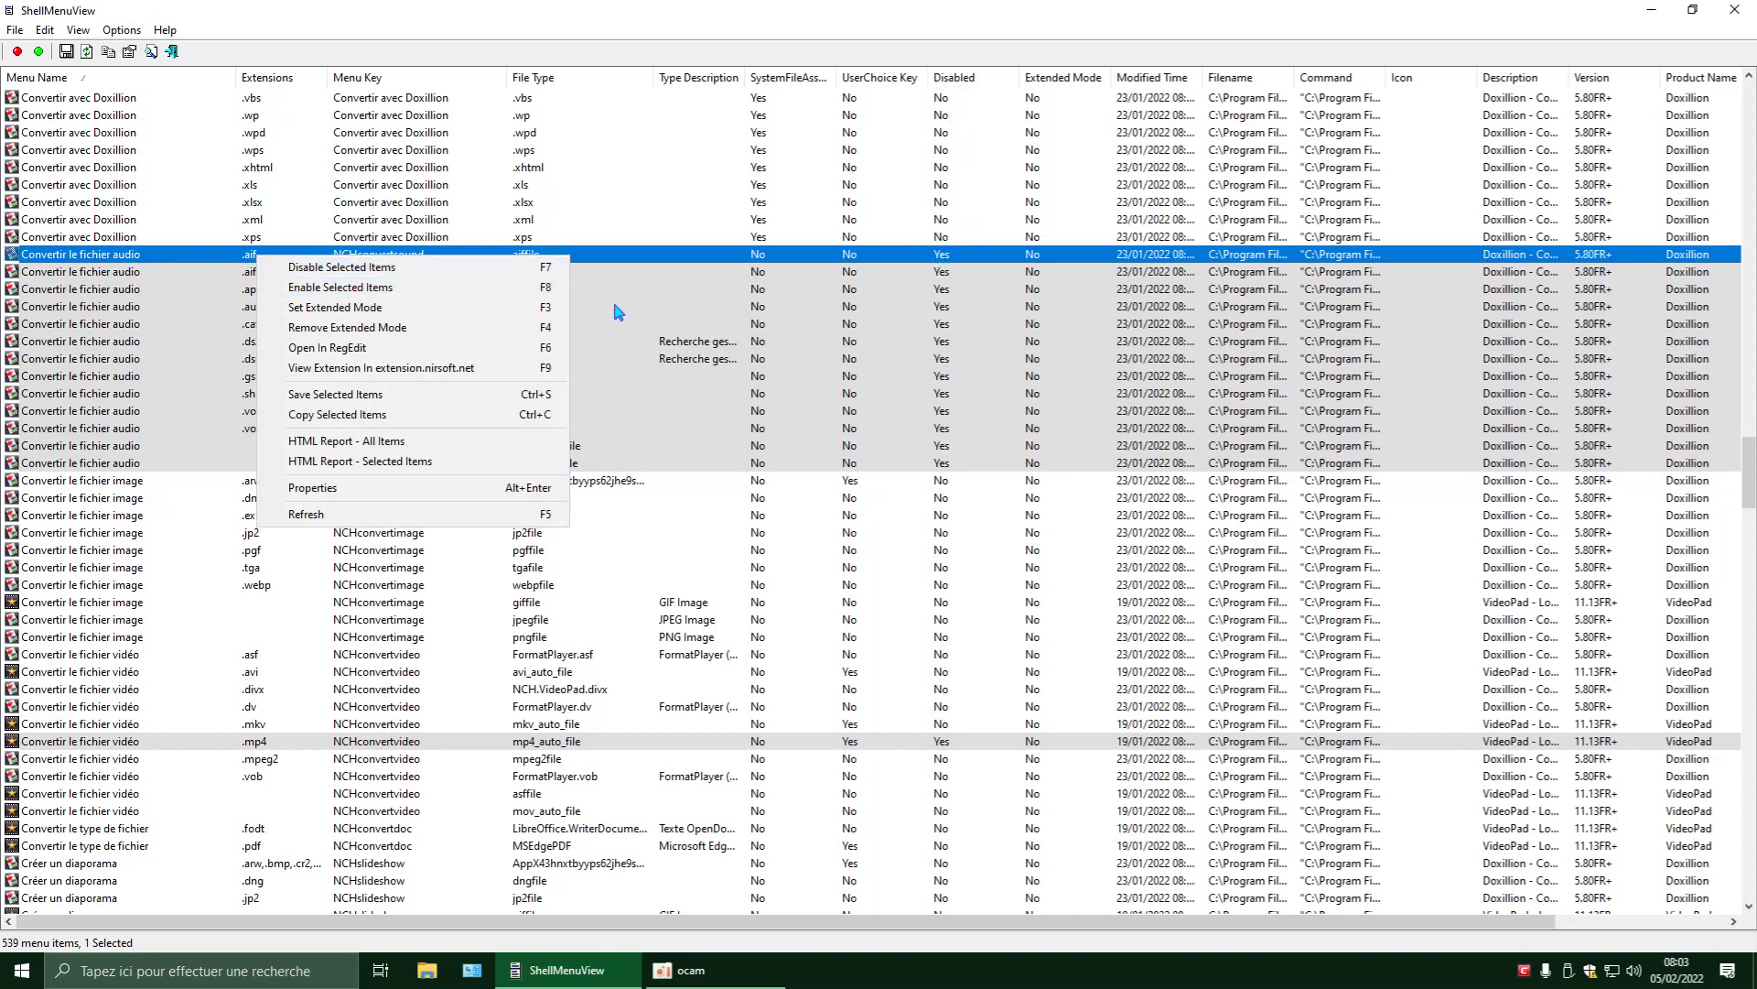
right_click(136, 258)
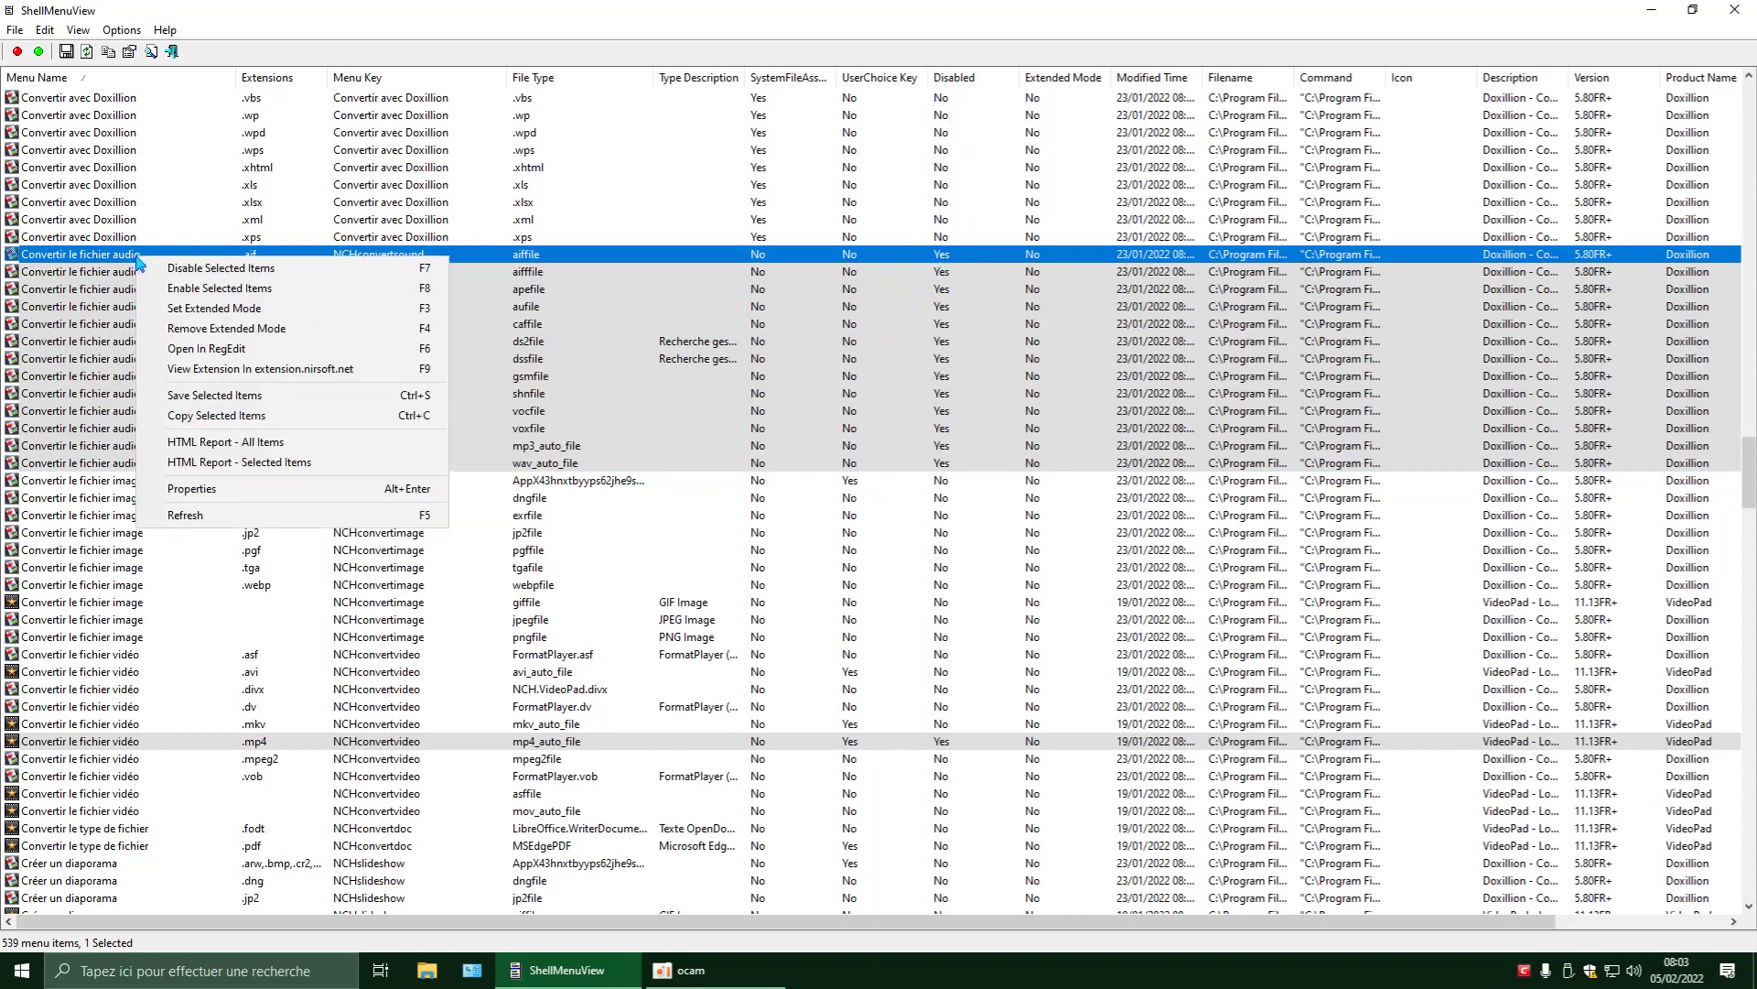
click(195, 348)
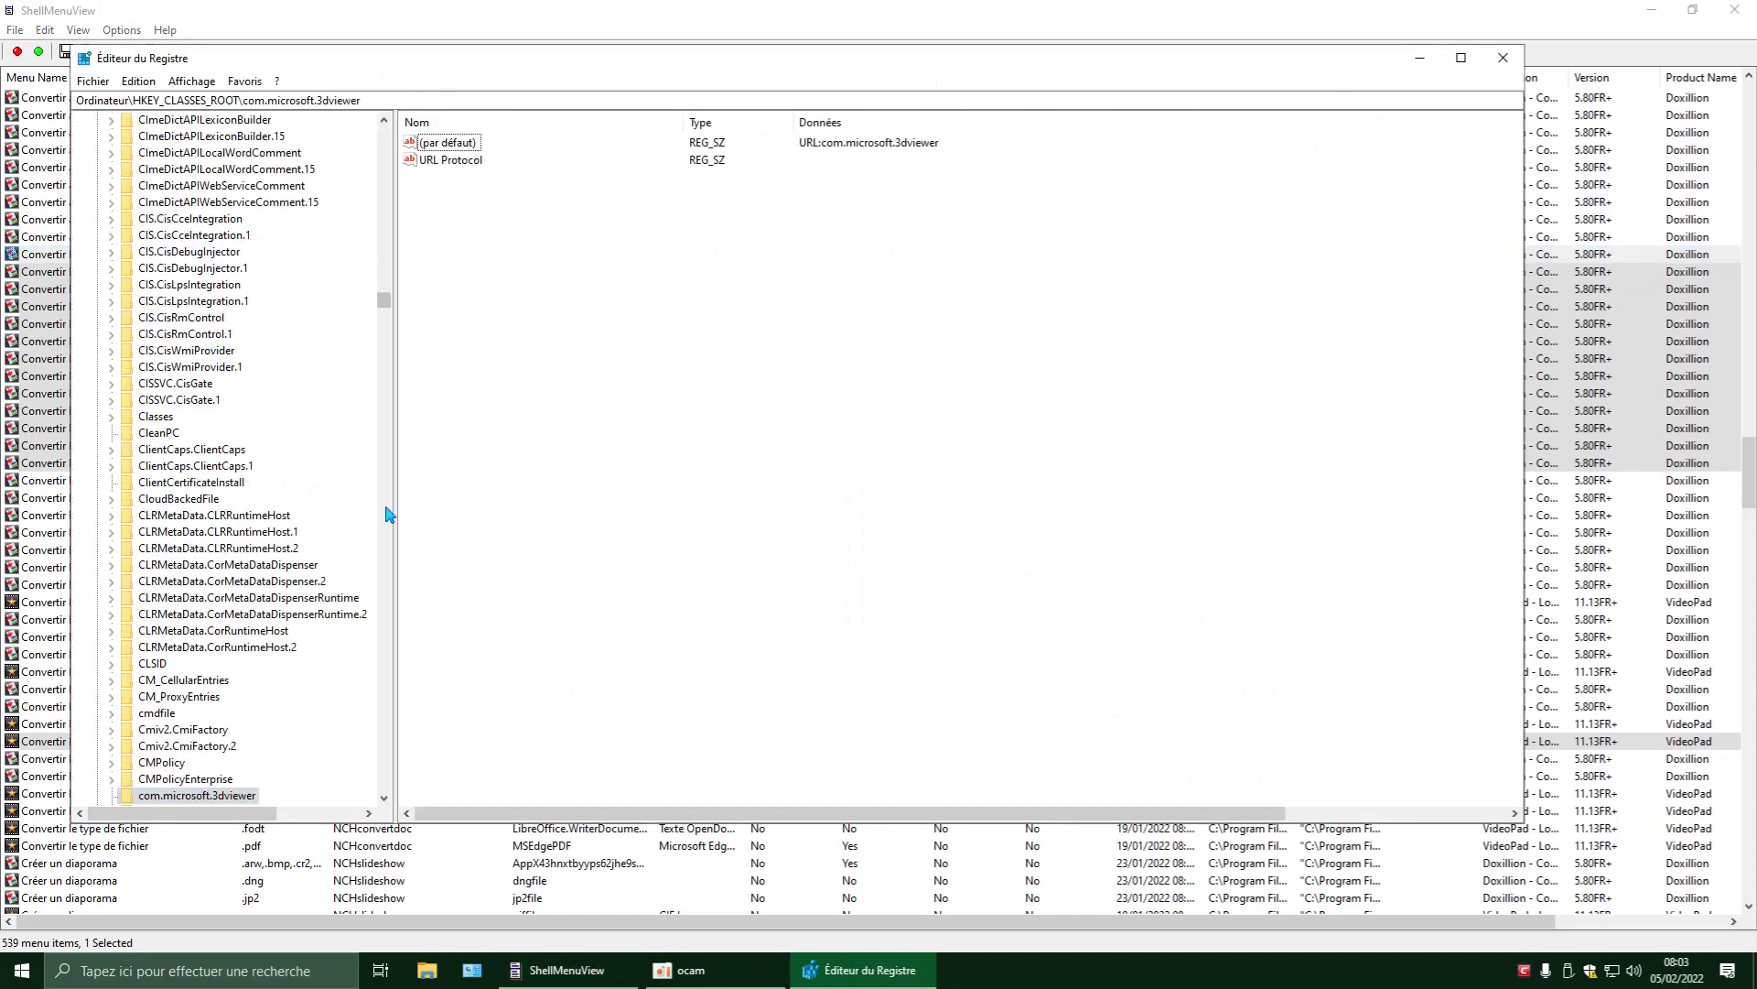
click(1504, 59)
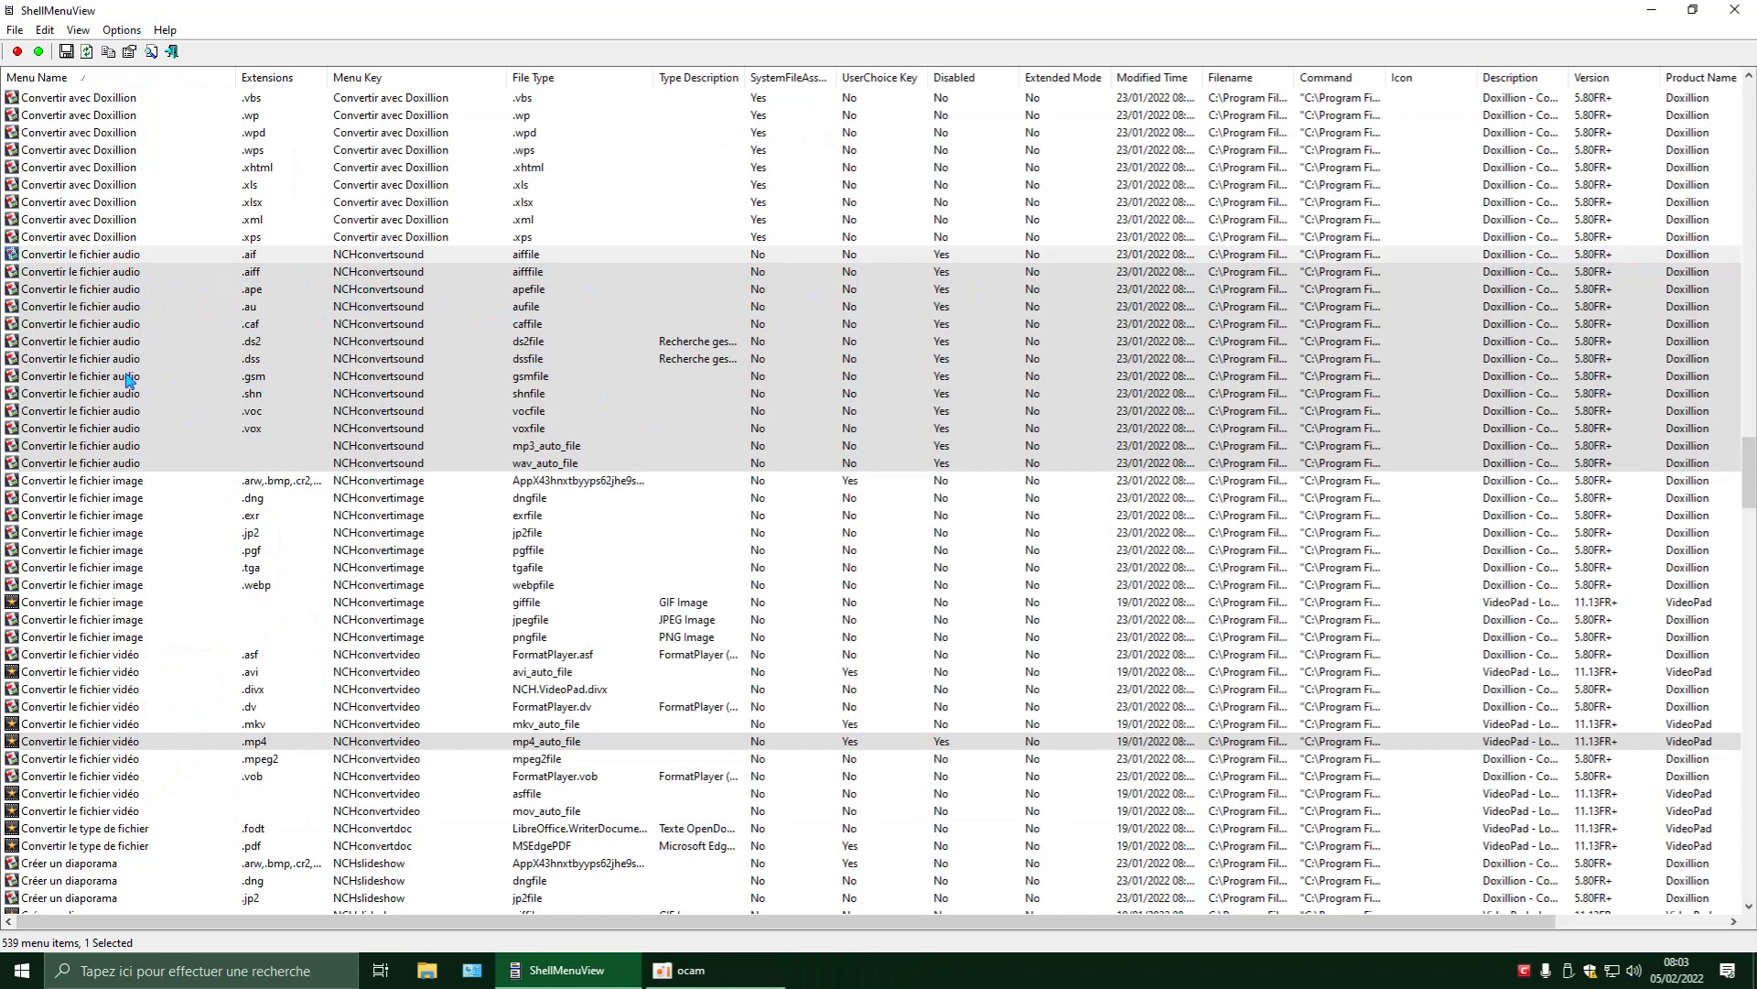
Disable the .dss "Convertir le fichier audio" entry.
right_click(126, 363)
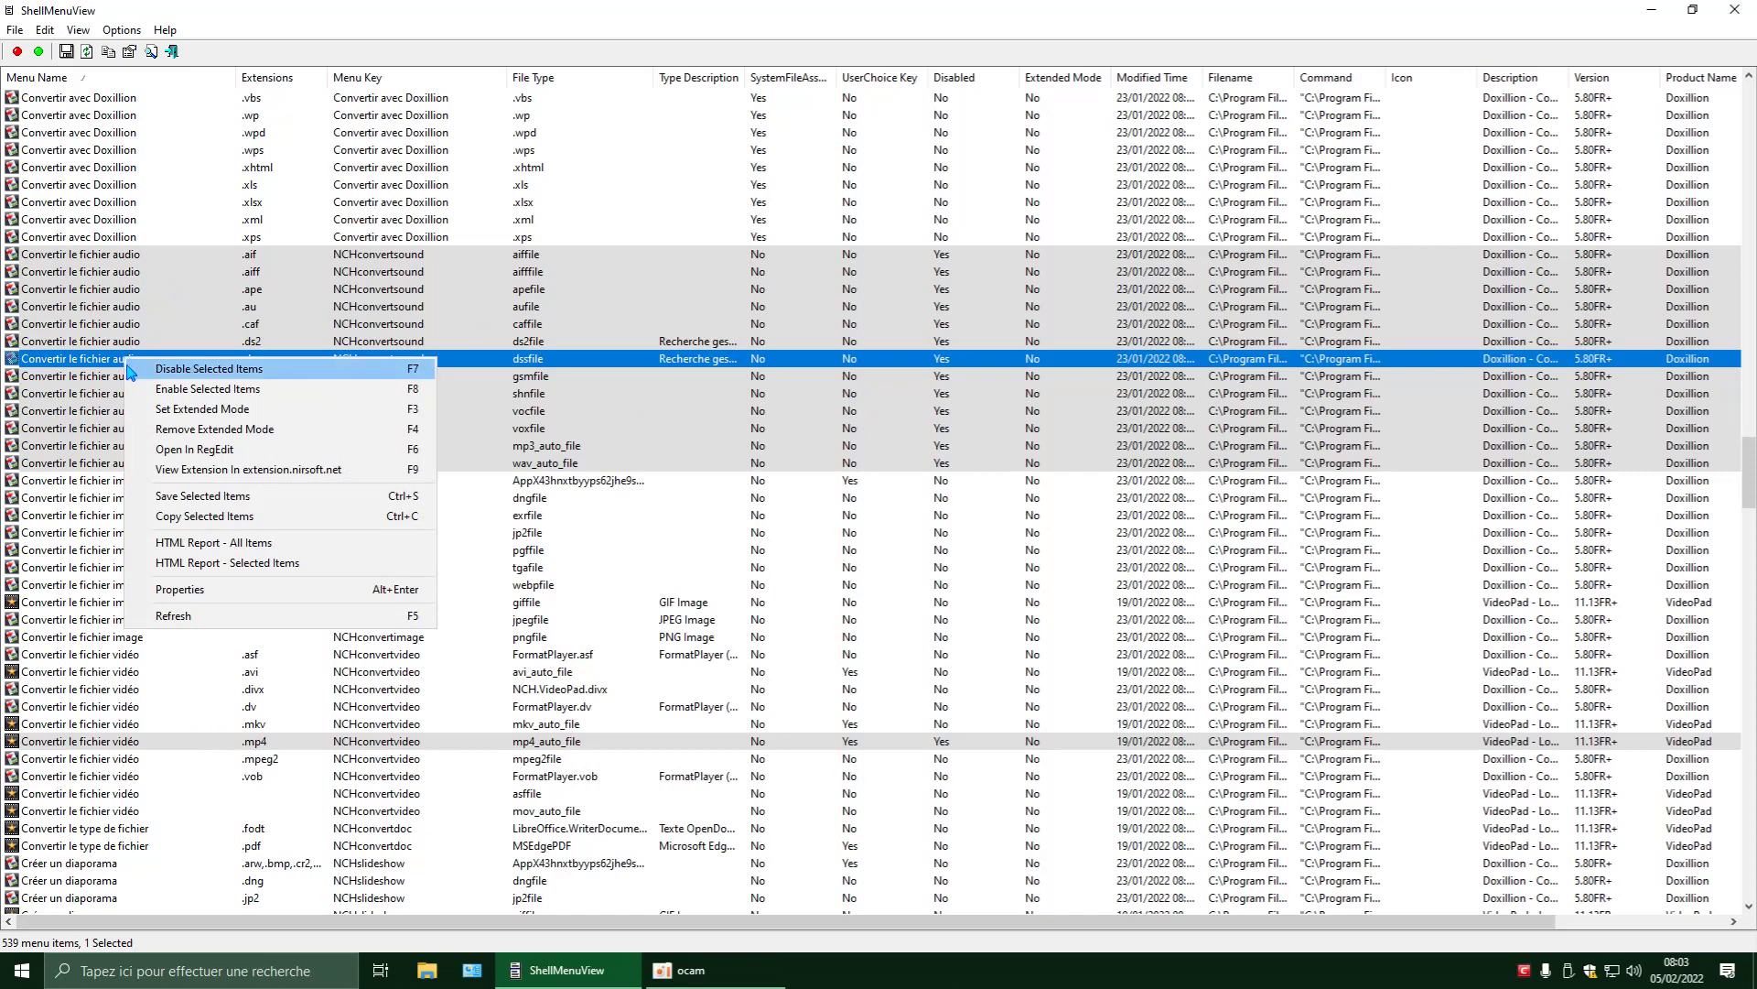
click(170, 370)
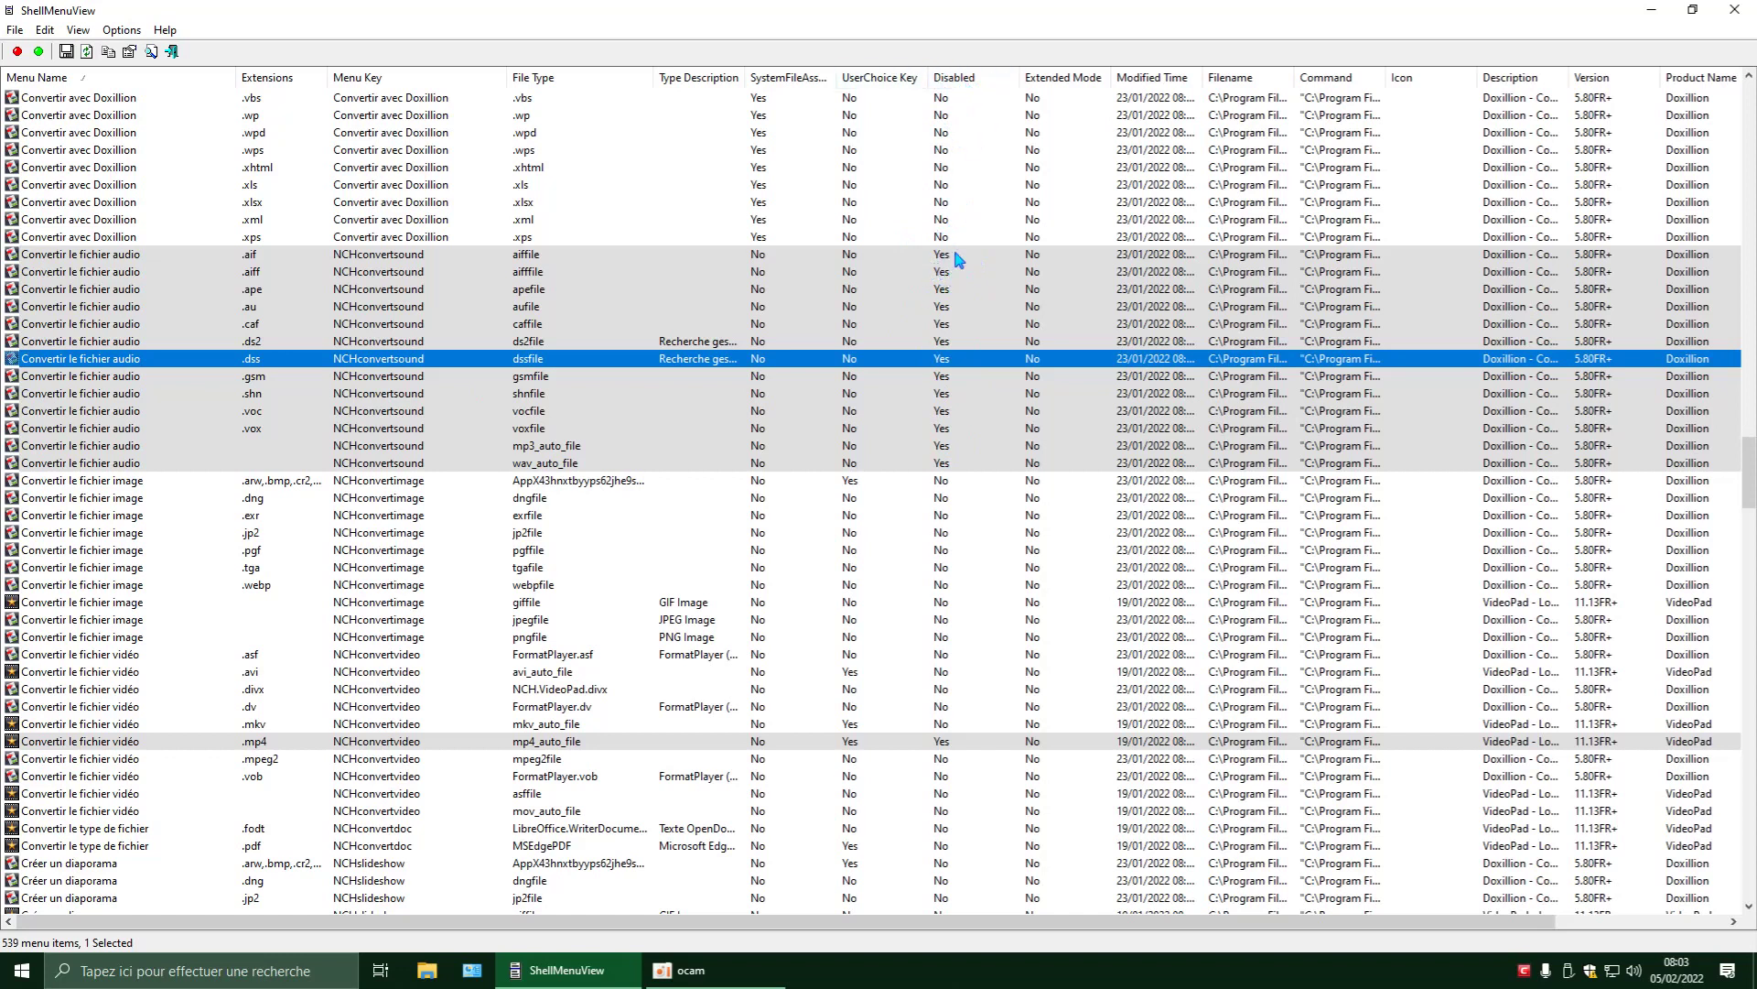
Open the .ds2 "Convertir le fichier audio" entry in the registry editor, collapse HKEY_CLASSES_ROOT, and close the editor.
right_click(119, 341)
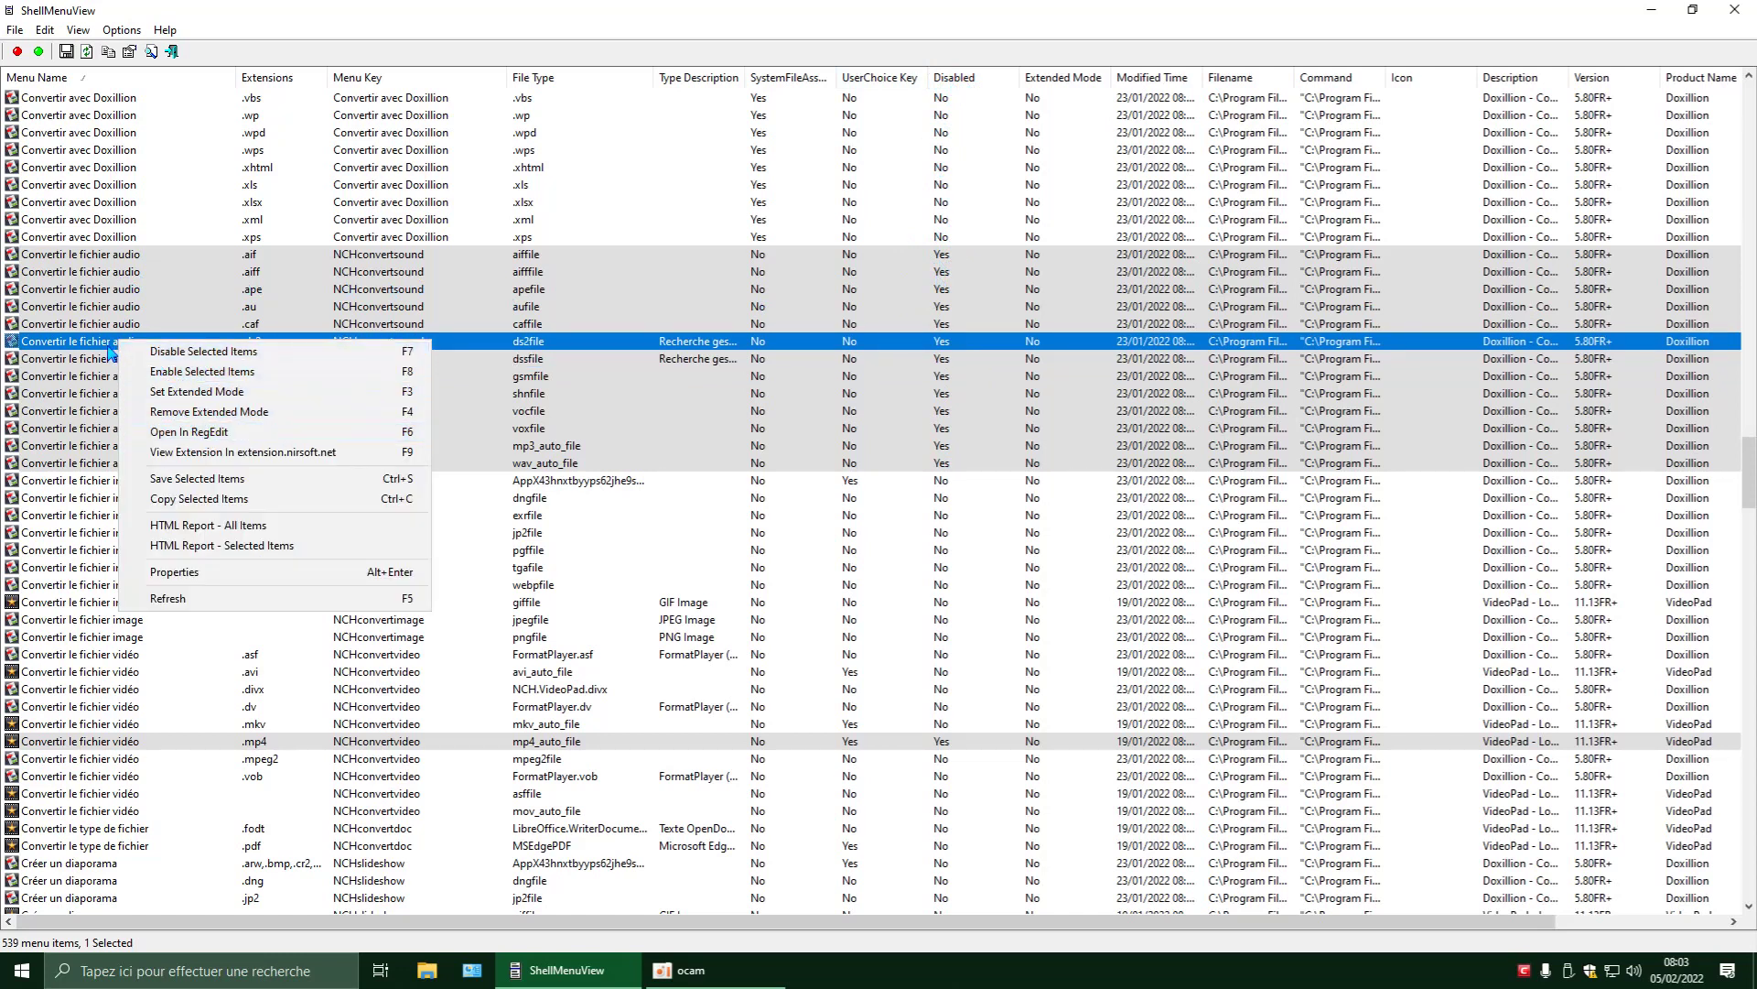
click(193, 435)
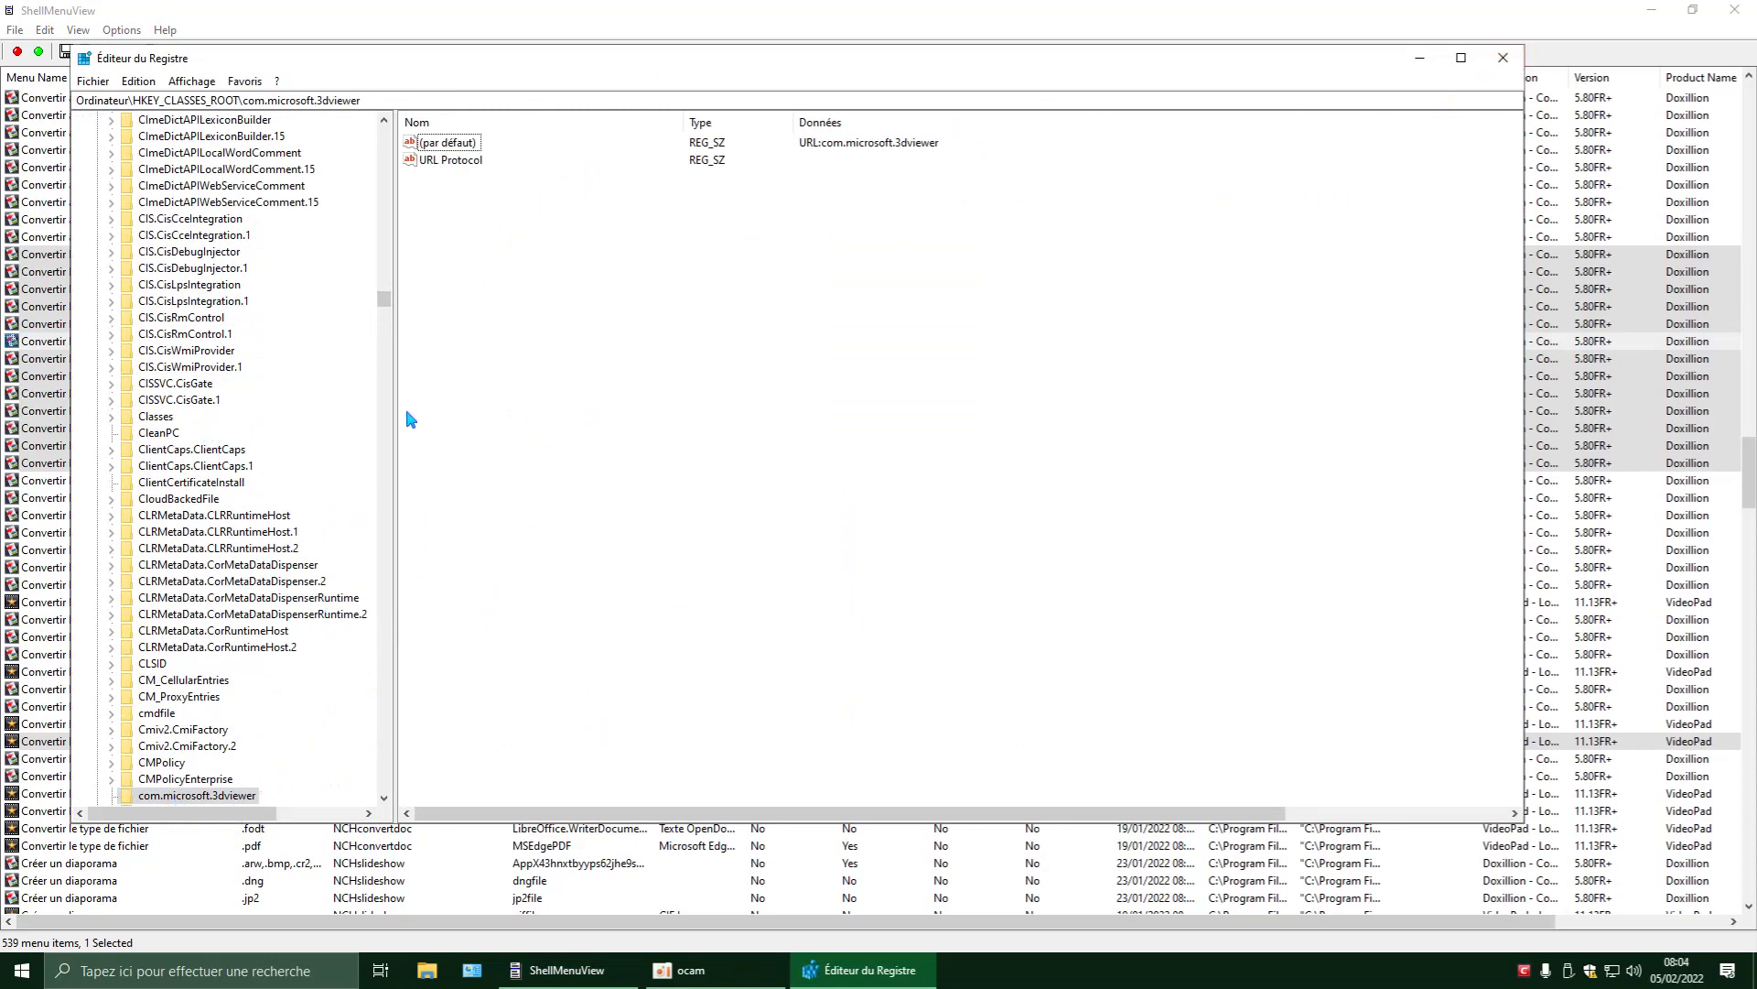
scroll(354, 738, down, 1)
scroll(376, 474, up, 1)
scroll(376, 474, up, 3)
scroll(278, 223, up, 3)
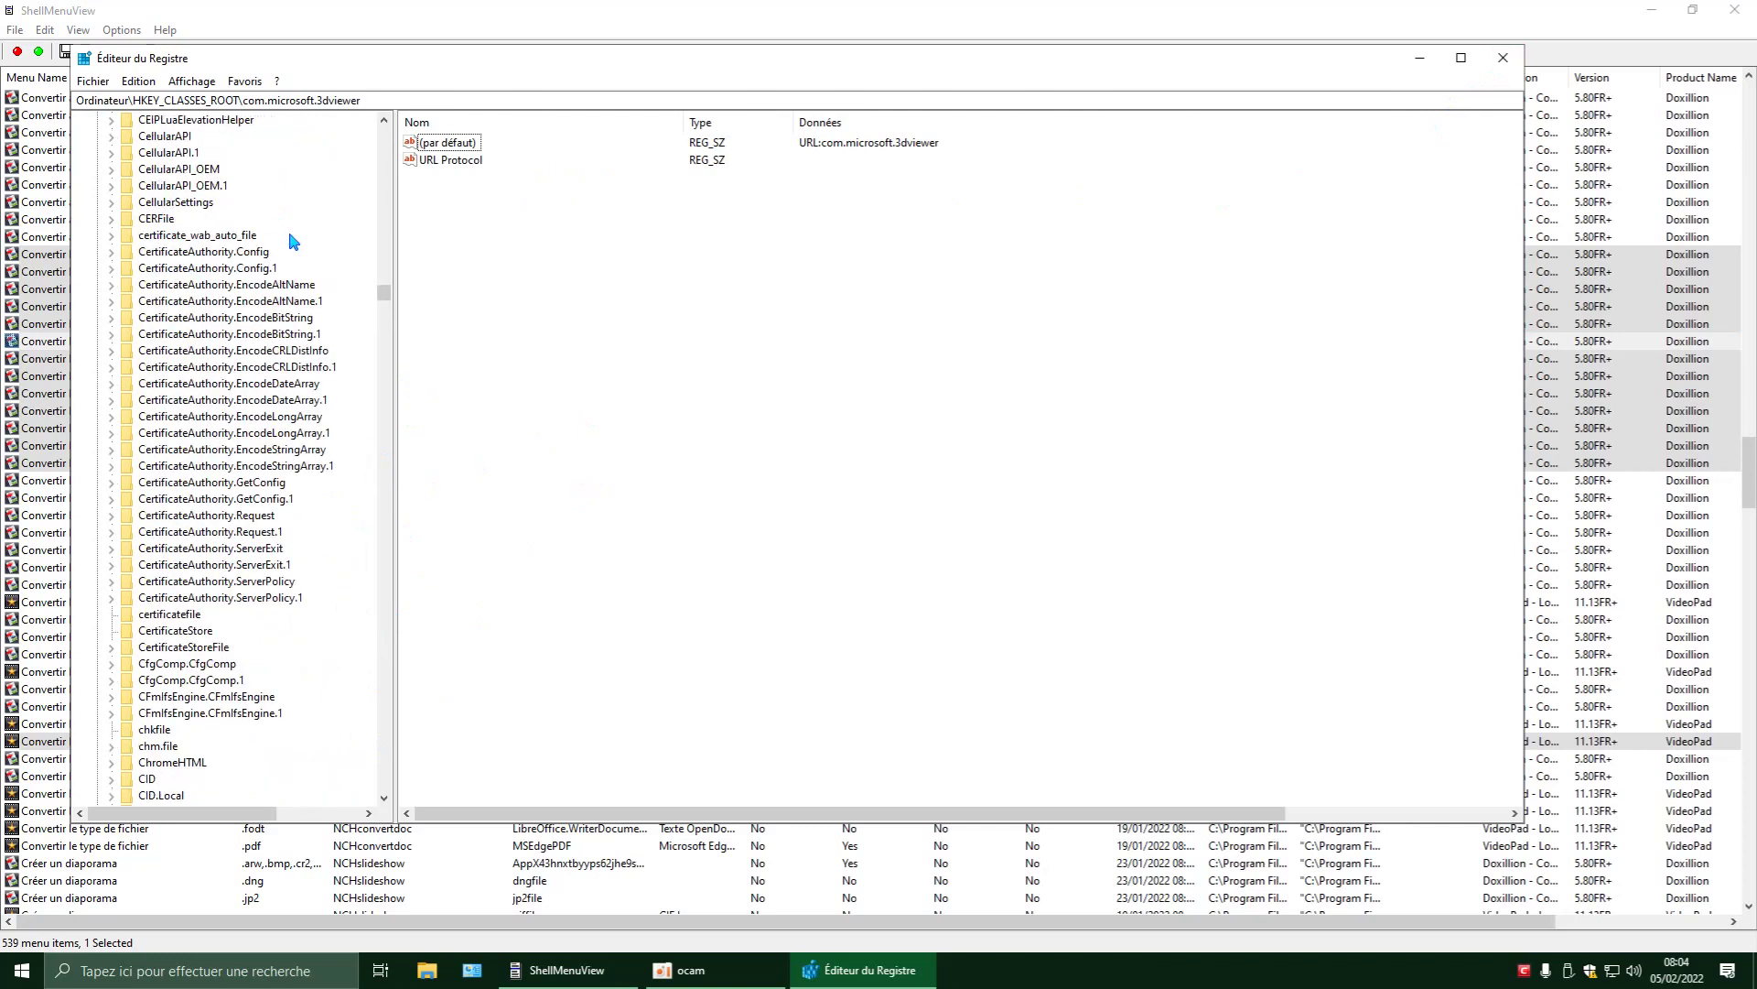
drag(383, 289, 389, 130)
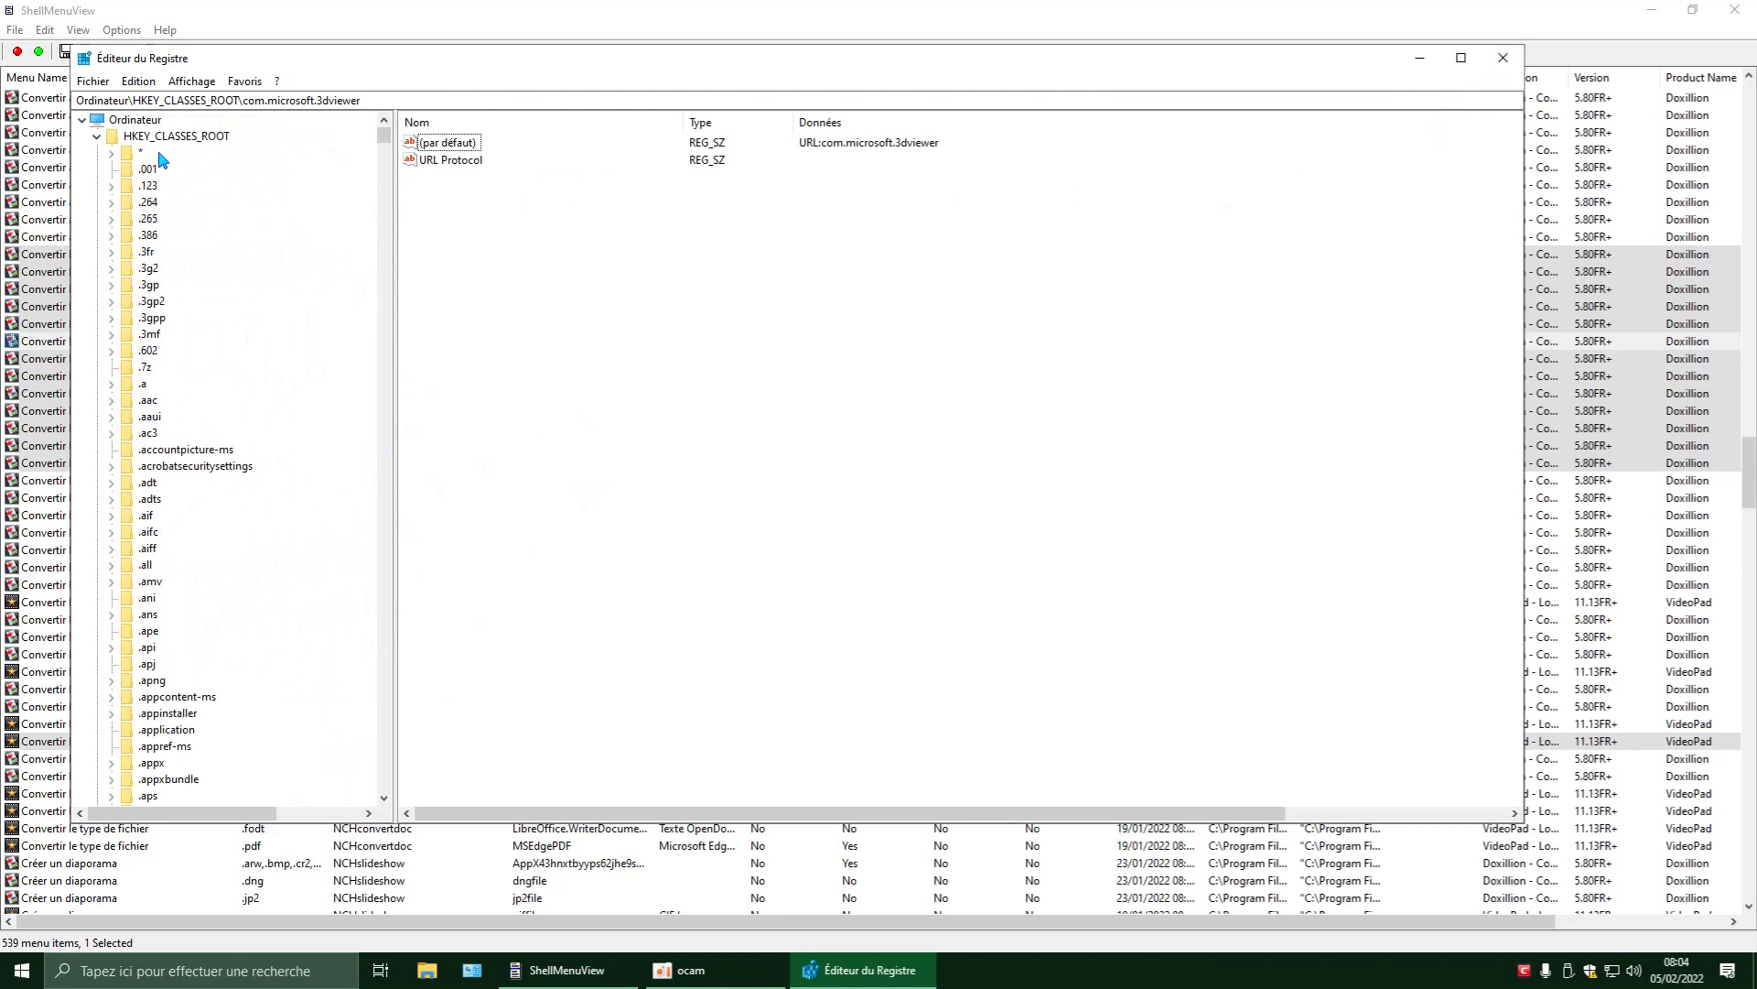
click(97, 139)
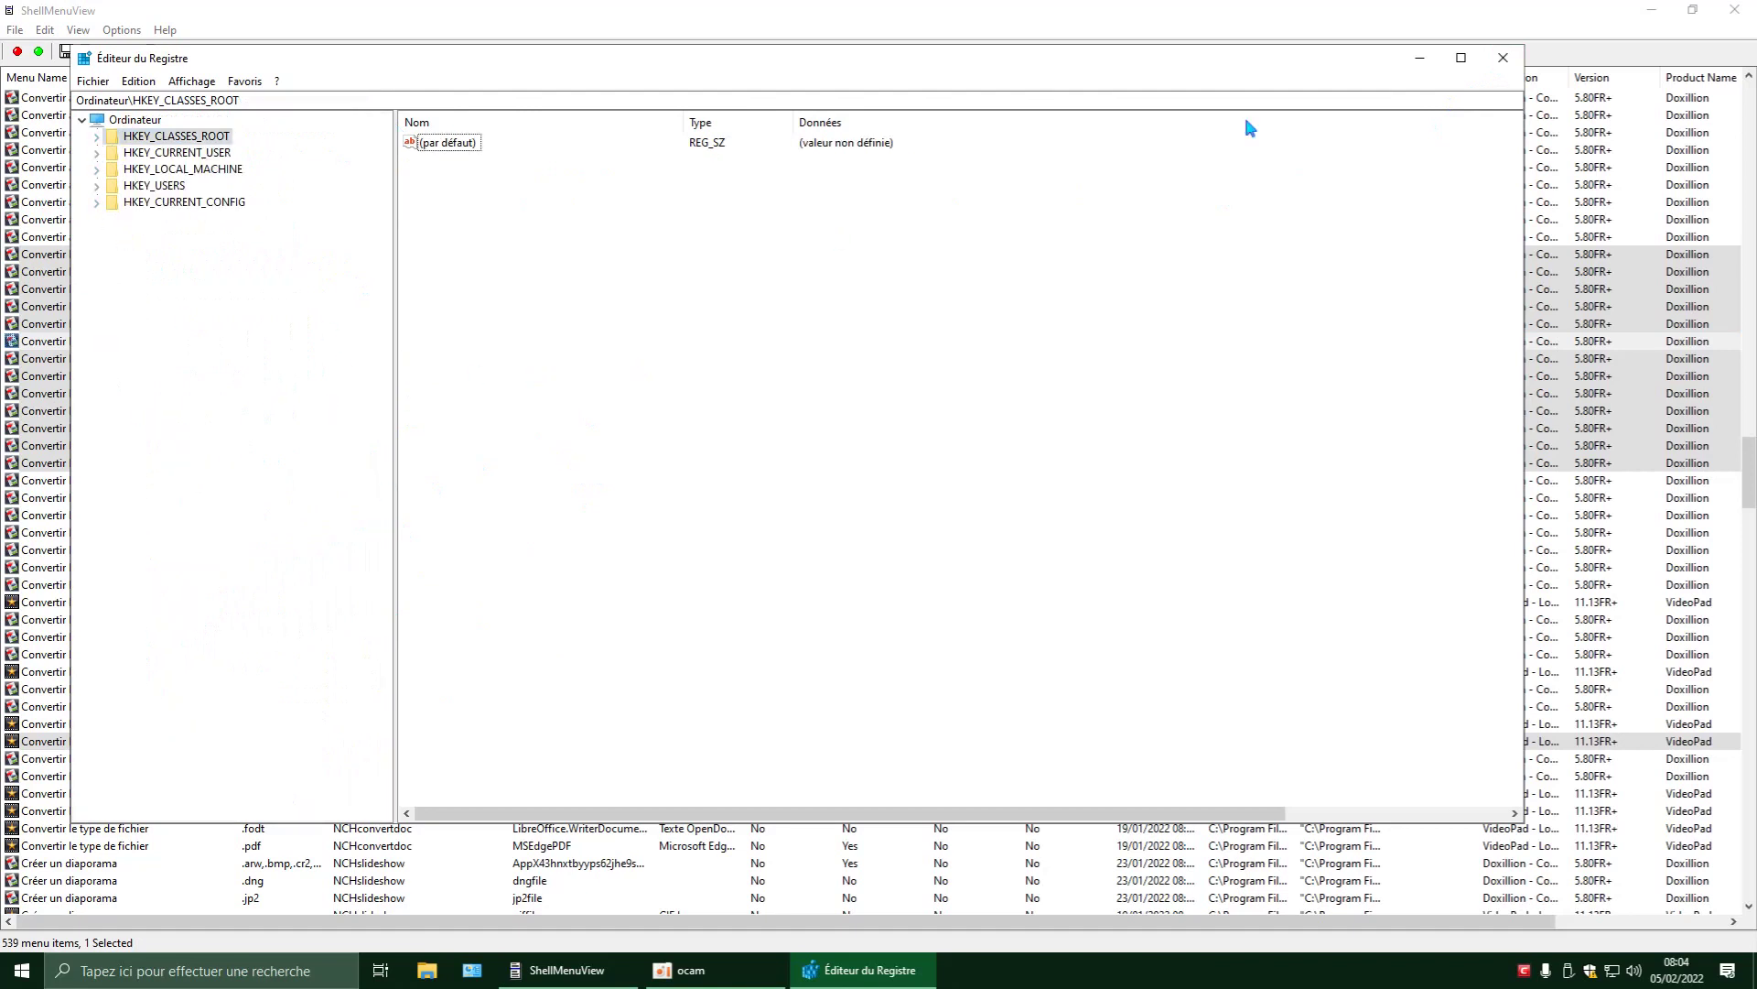
click(1503, 57)
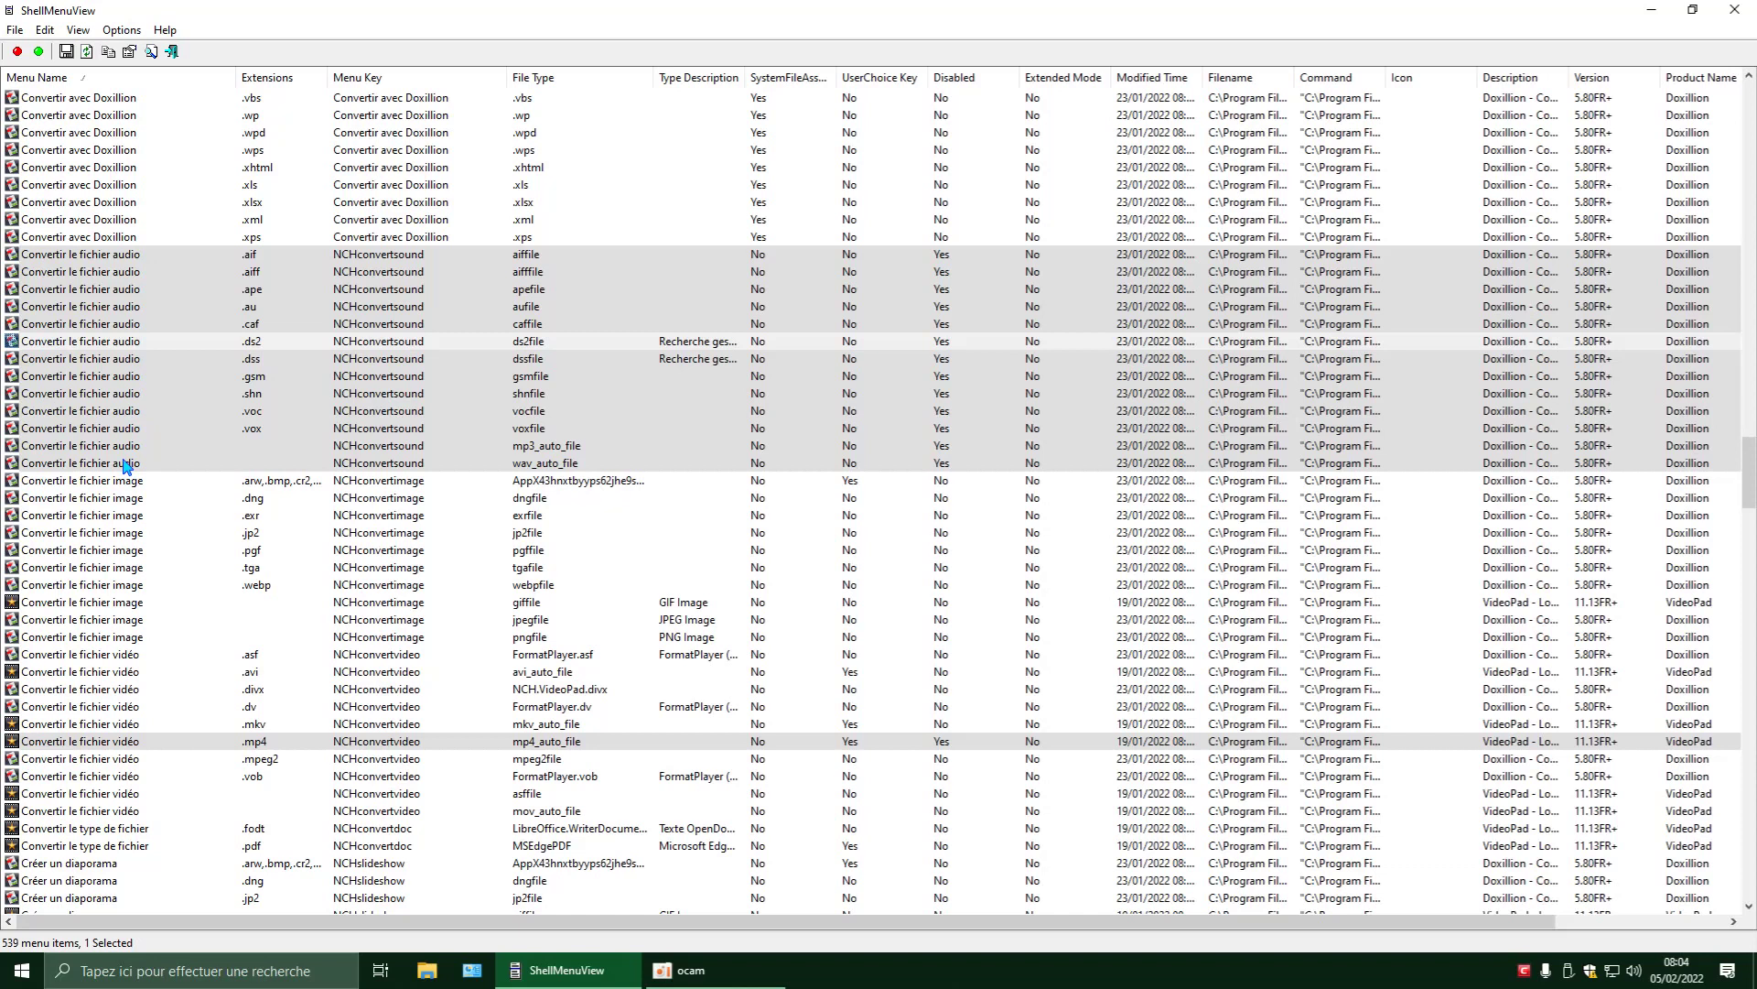
View the .vox "Convertir le fichier audio" entry in the registry editor and return to the wav_auto_file entry in the item list.
right_click(125, 259)
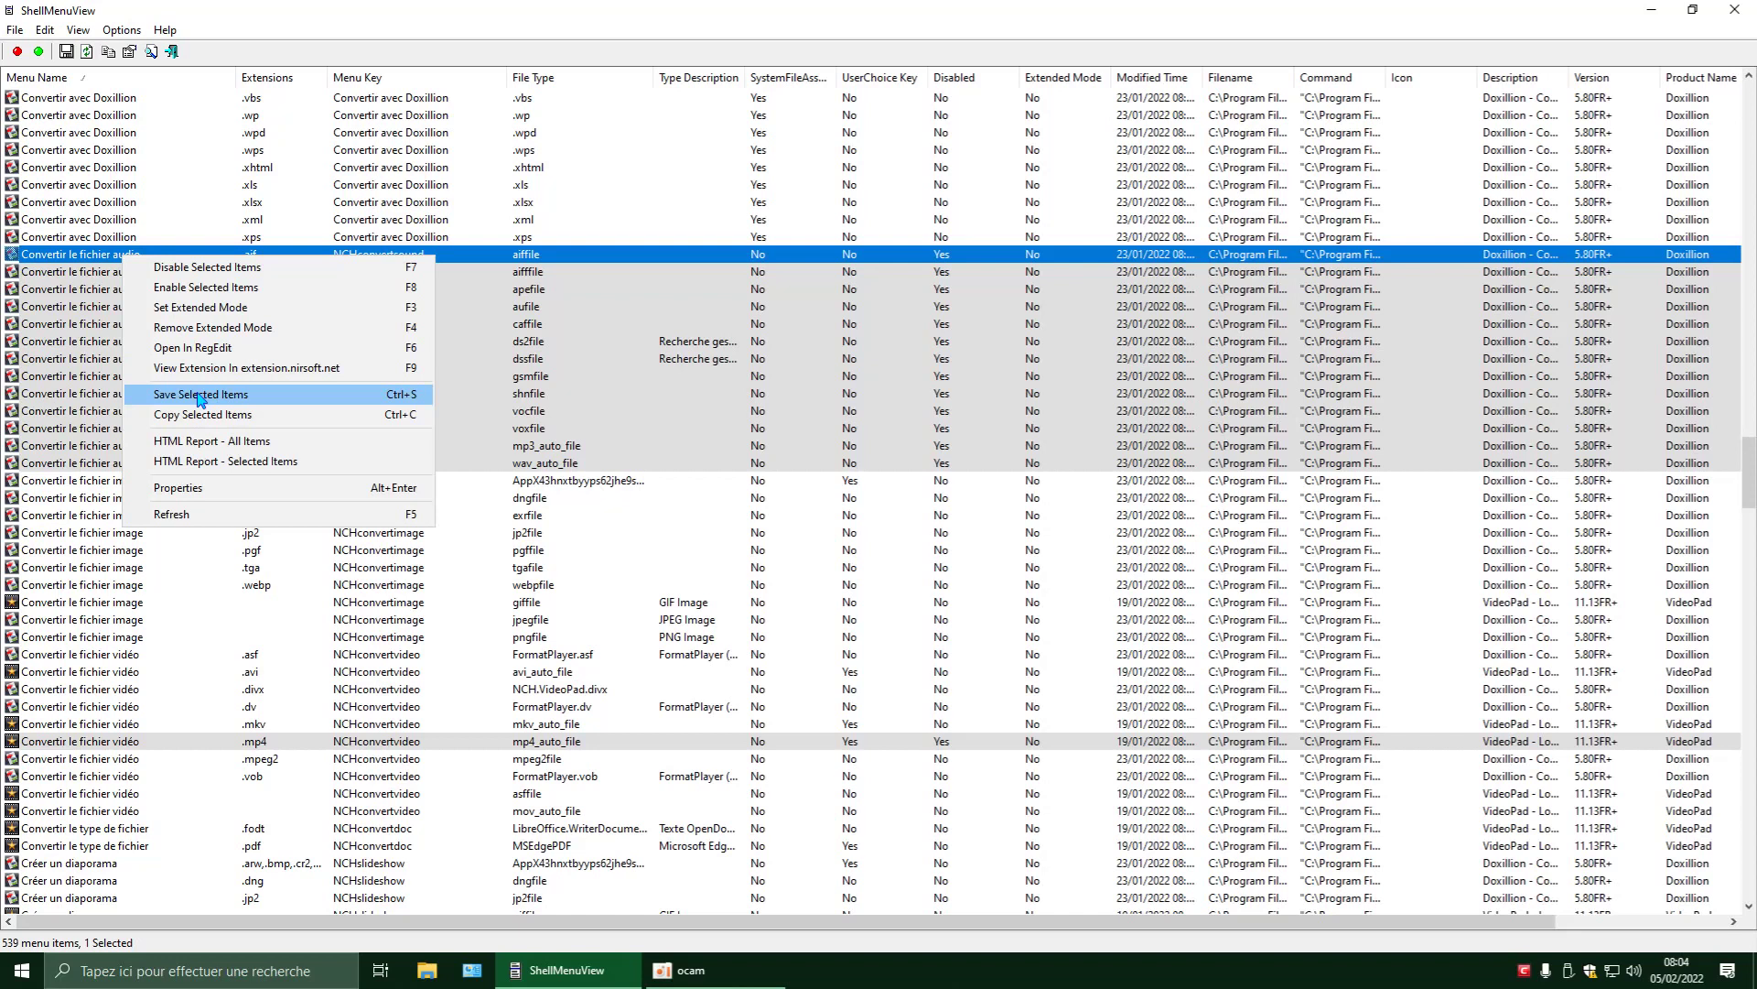
click(103, 265)
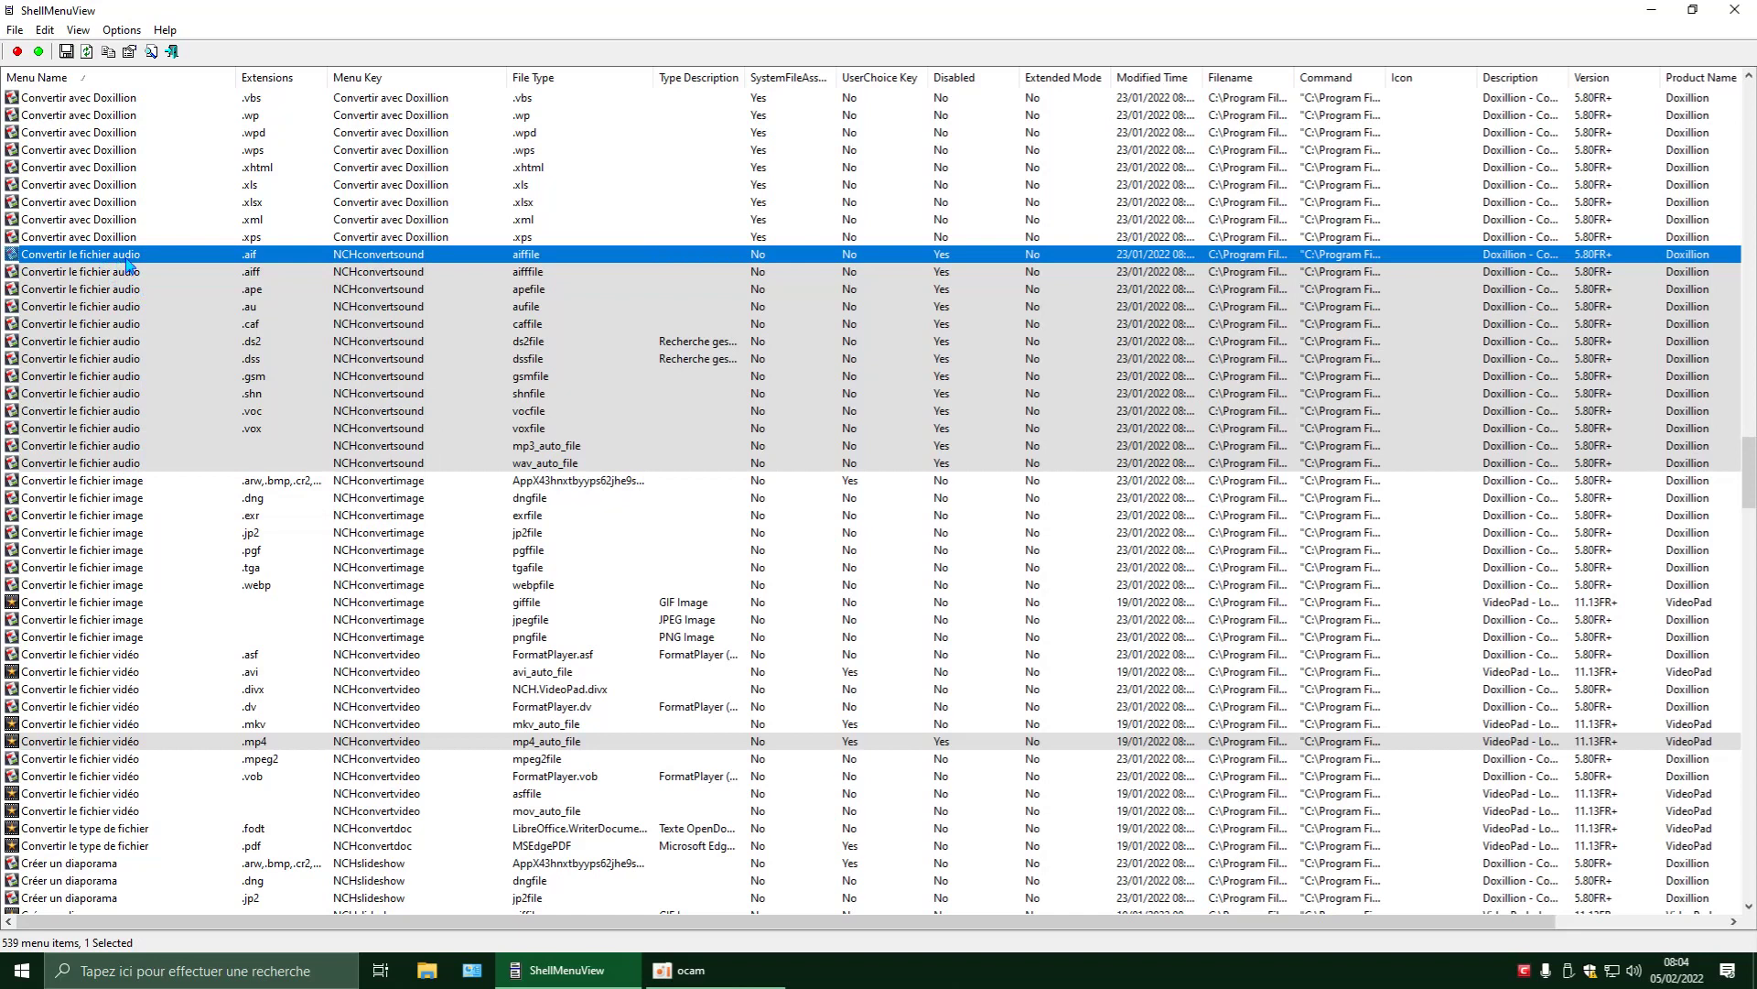
right_click(136, 437)
click(199, 526)
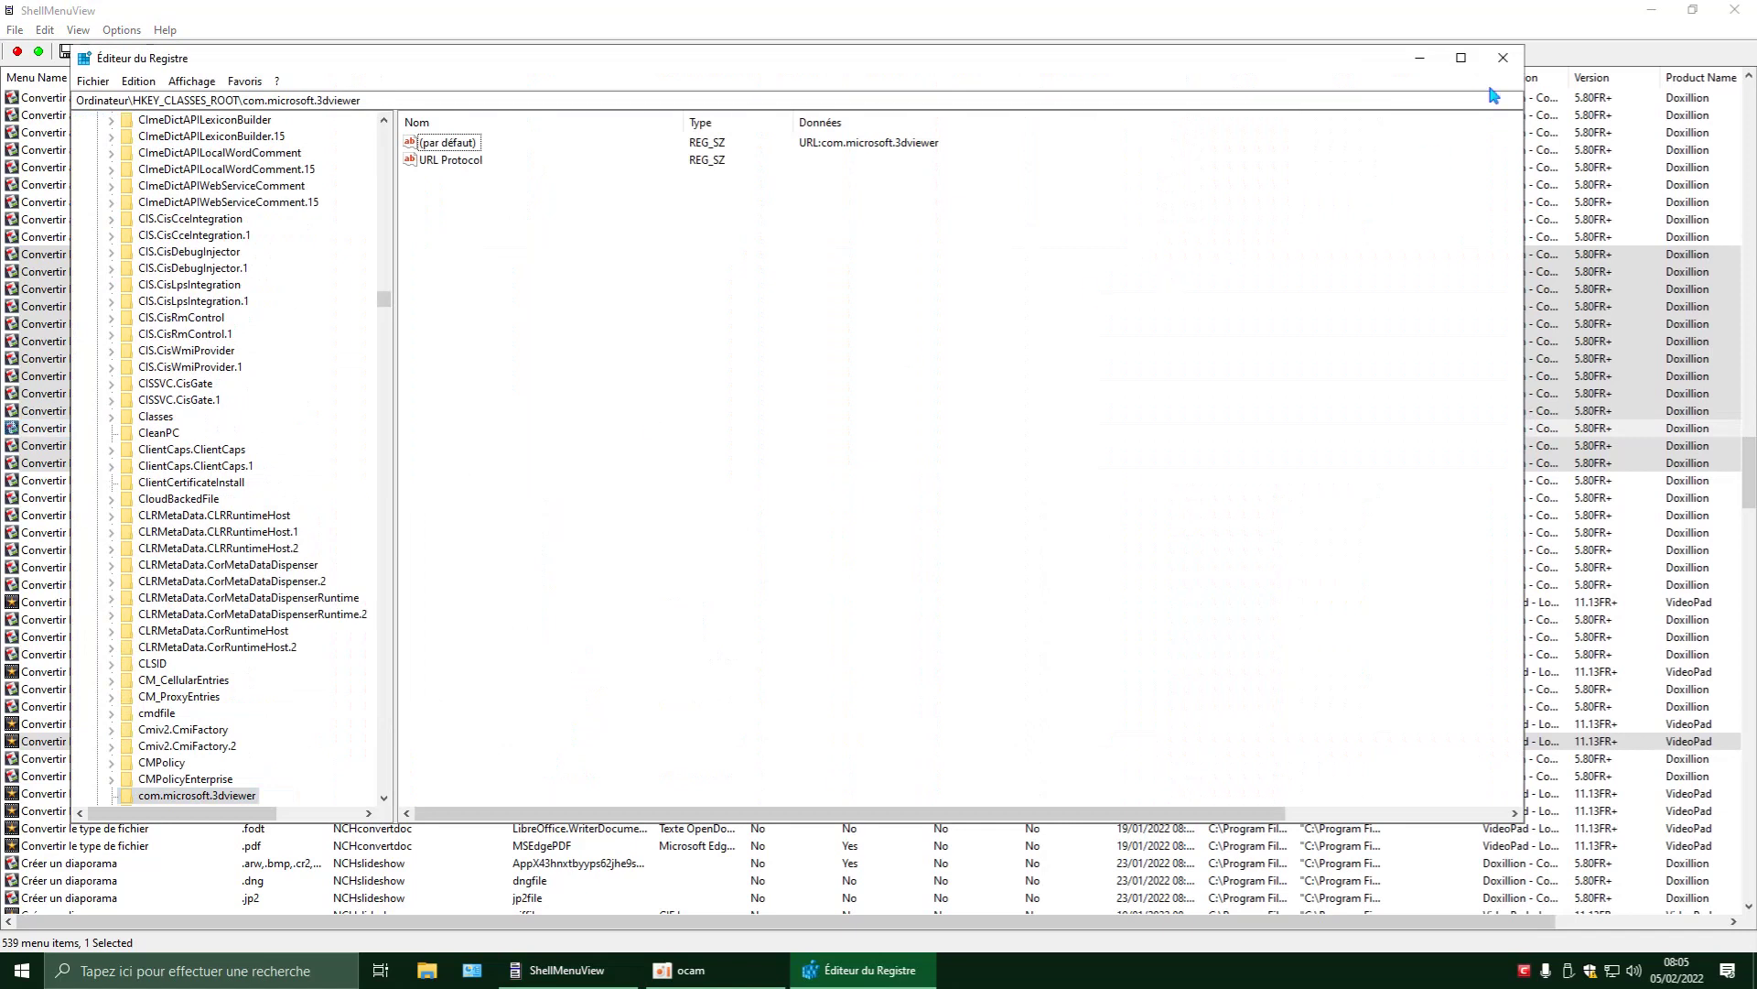
click(1503, 58)
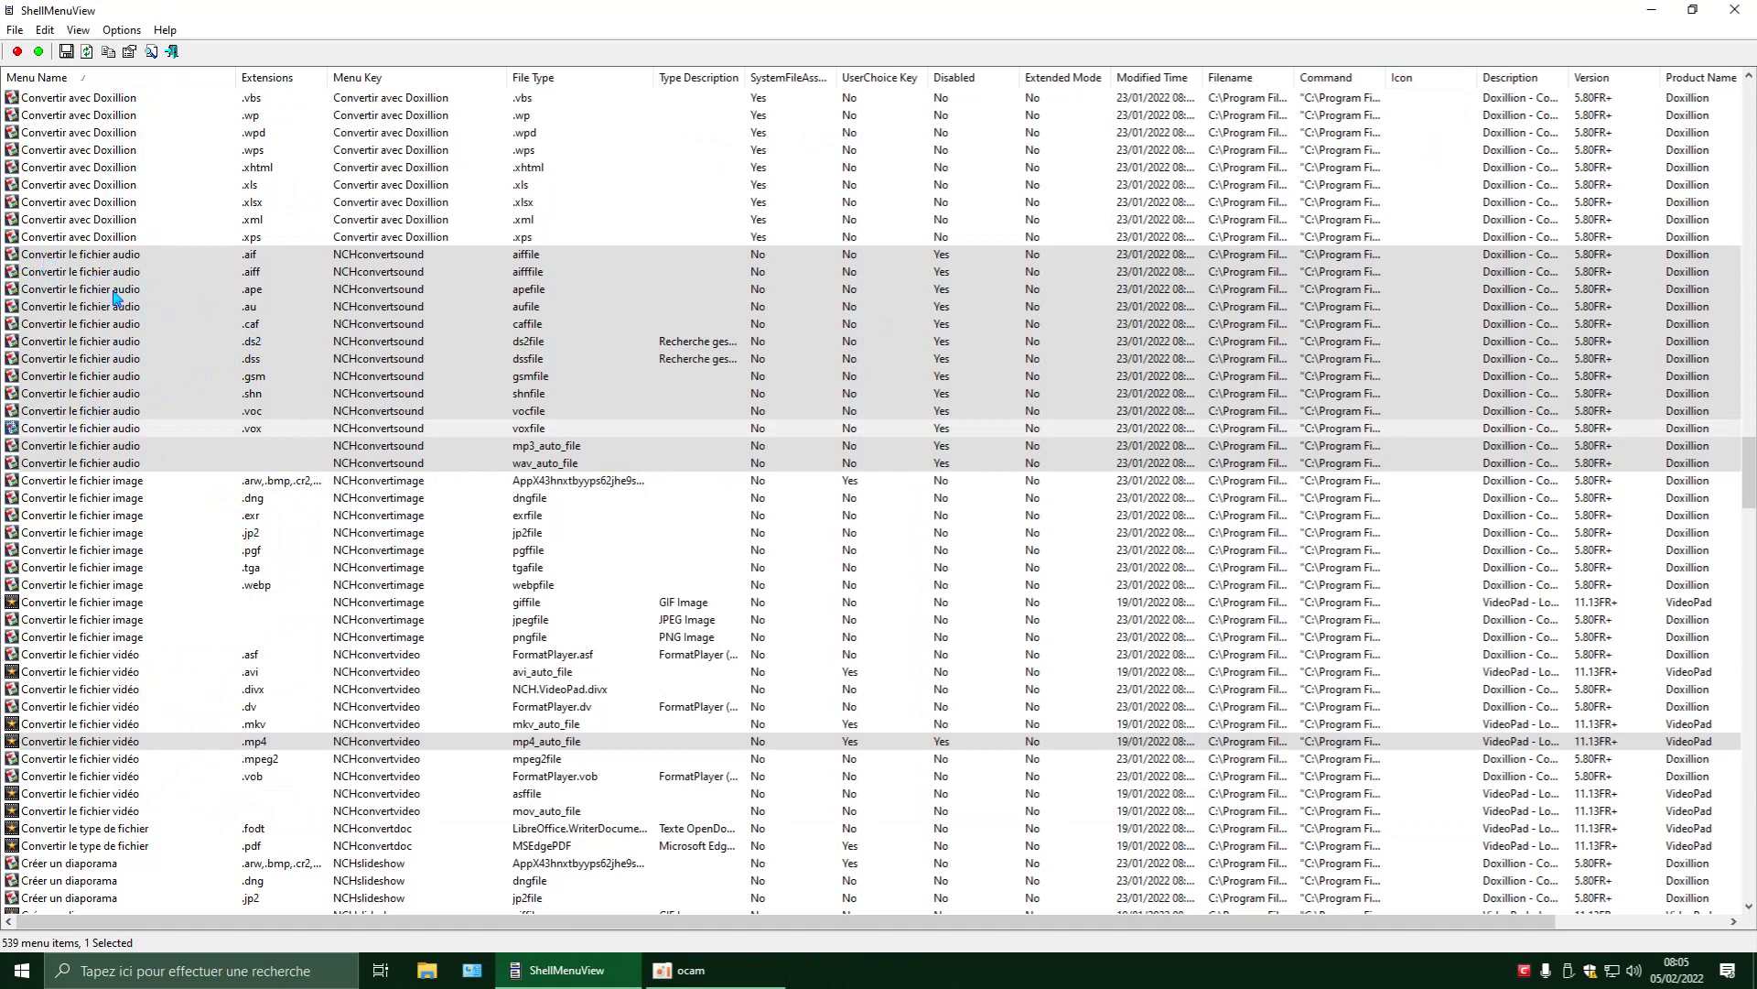
click(131, 465)
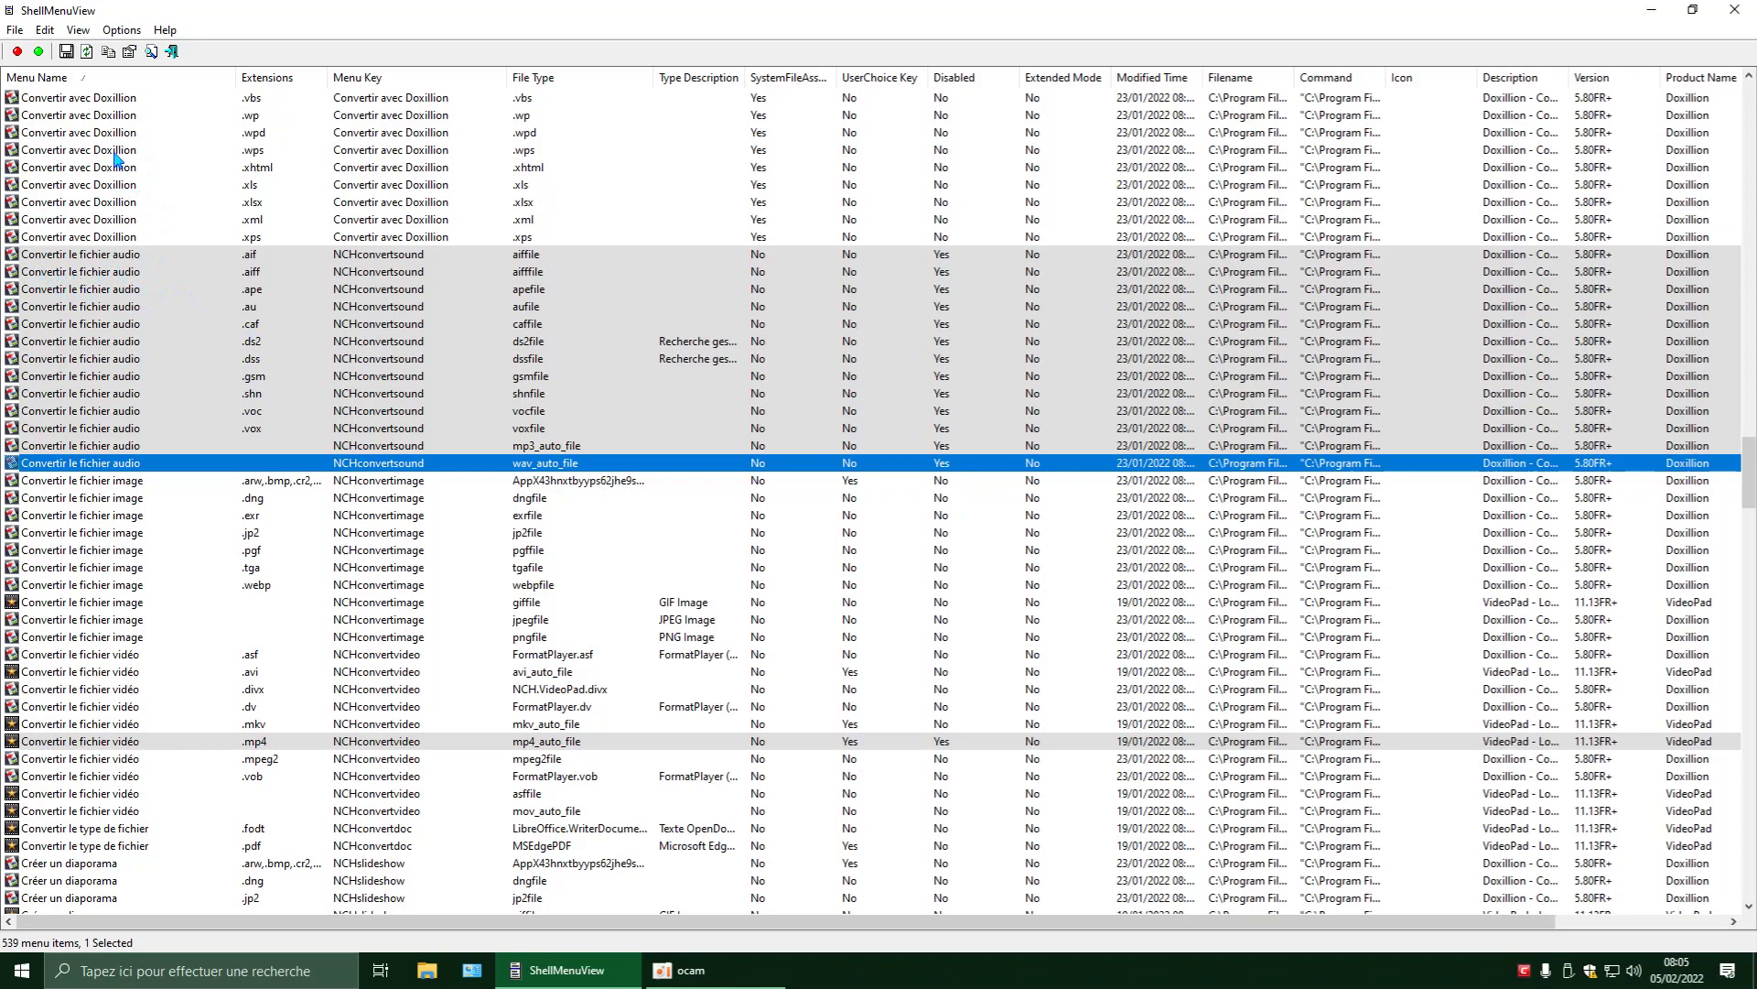
Restart ShellMenuView and check the reloaded list between "Convertir avec Doxillion" and "Convertir le fichier image" for audio conversion entries.
click(1735, 11)
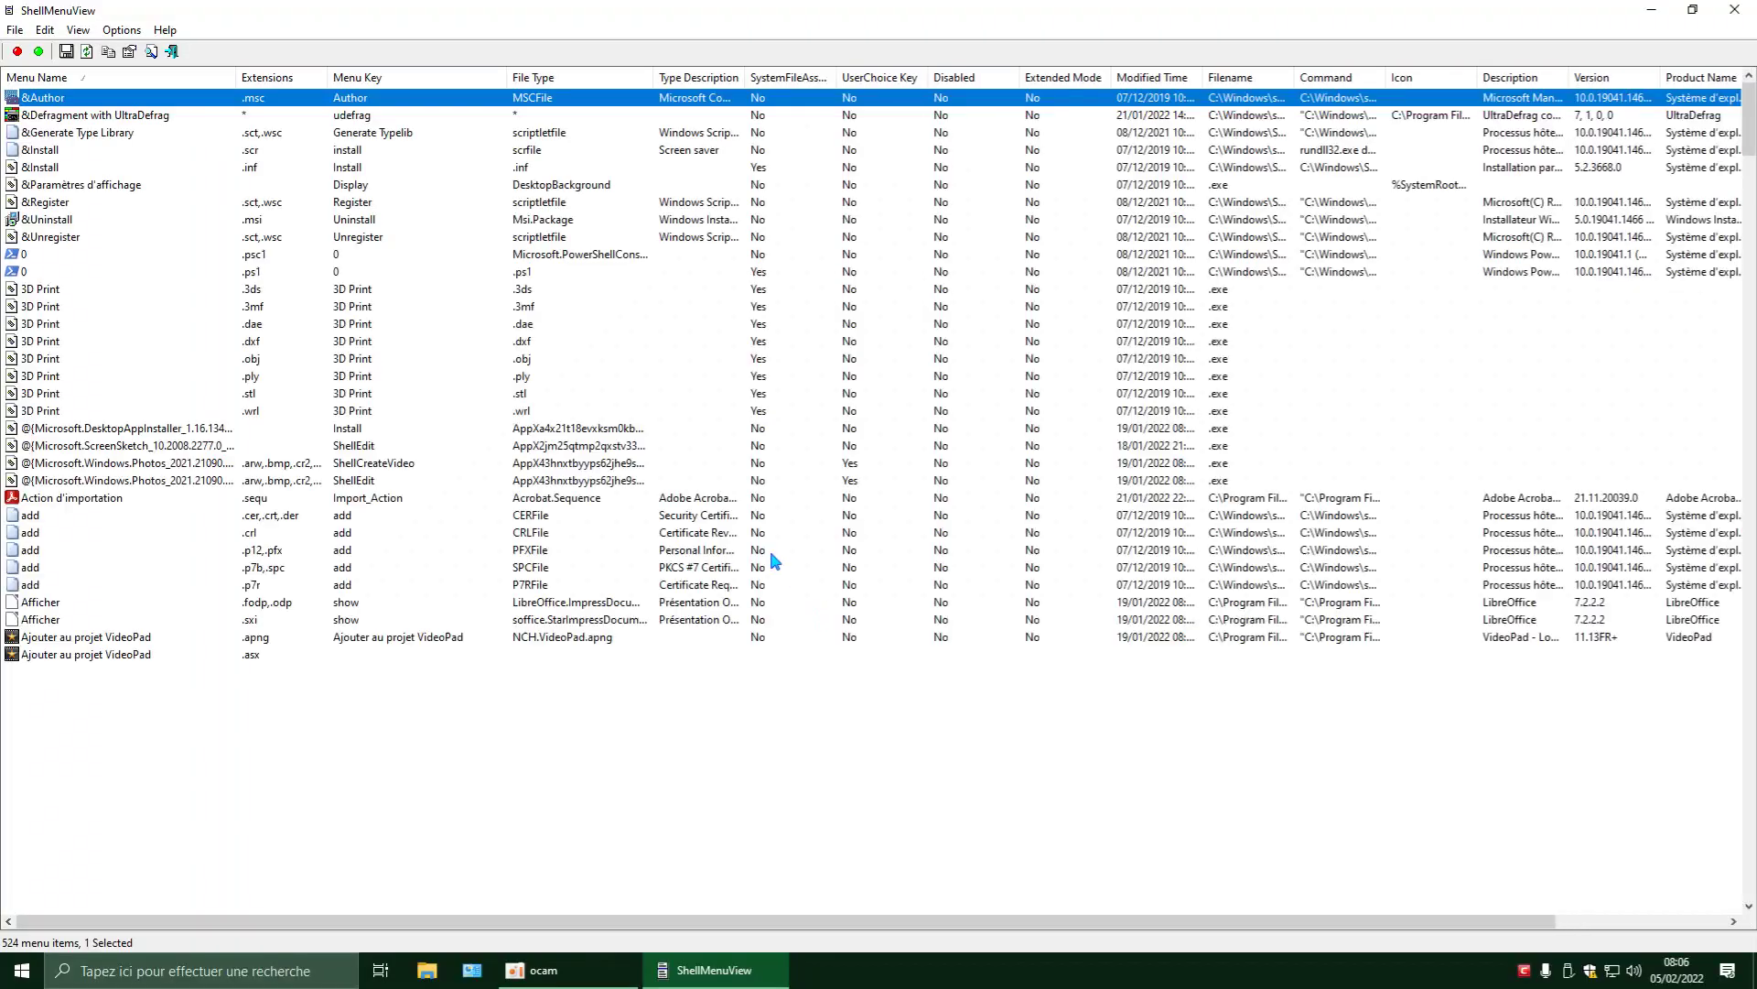
scroll(261, 590, down, 16)
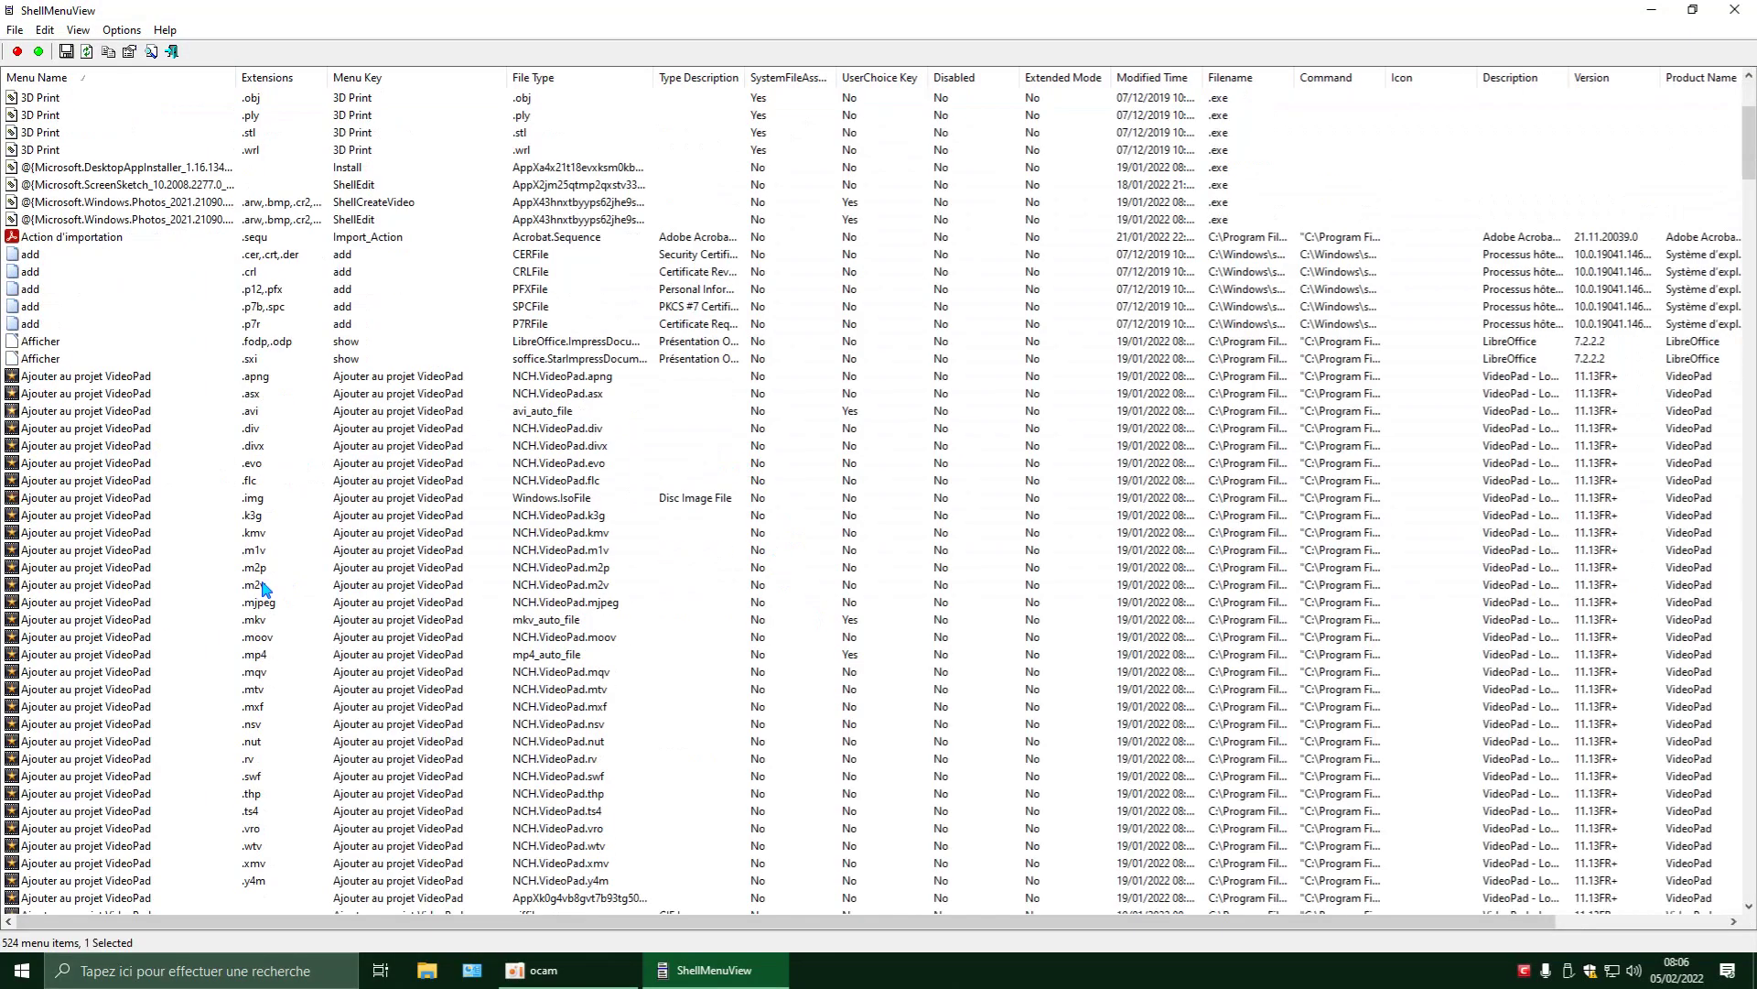
scroll(250, 618, down, 20)
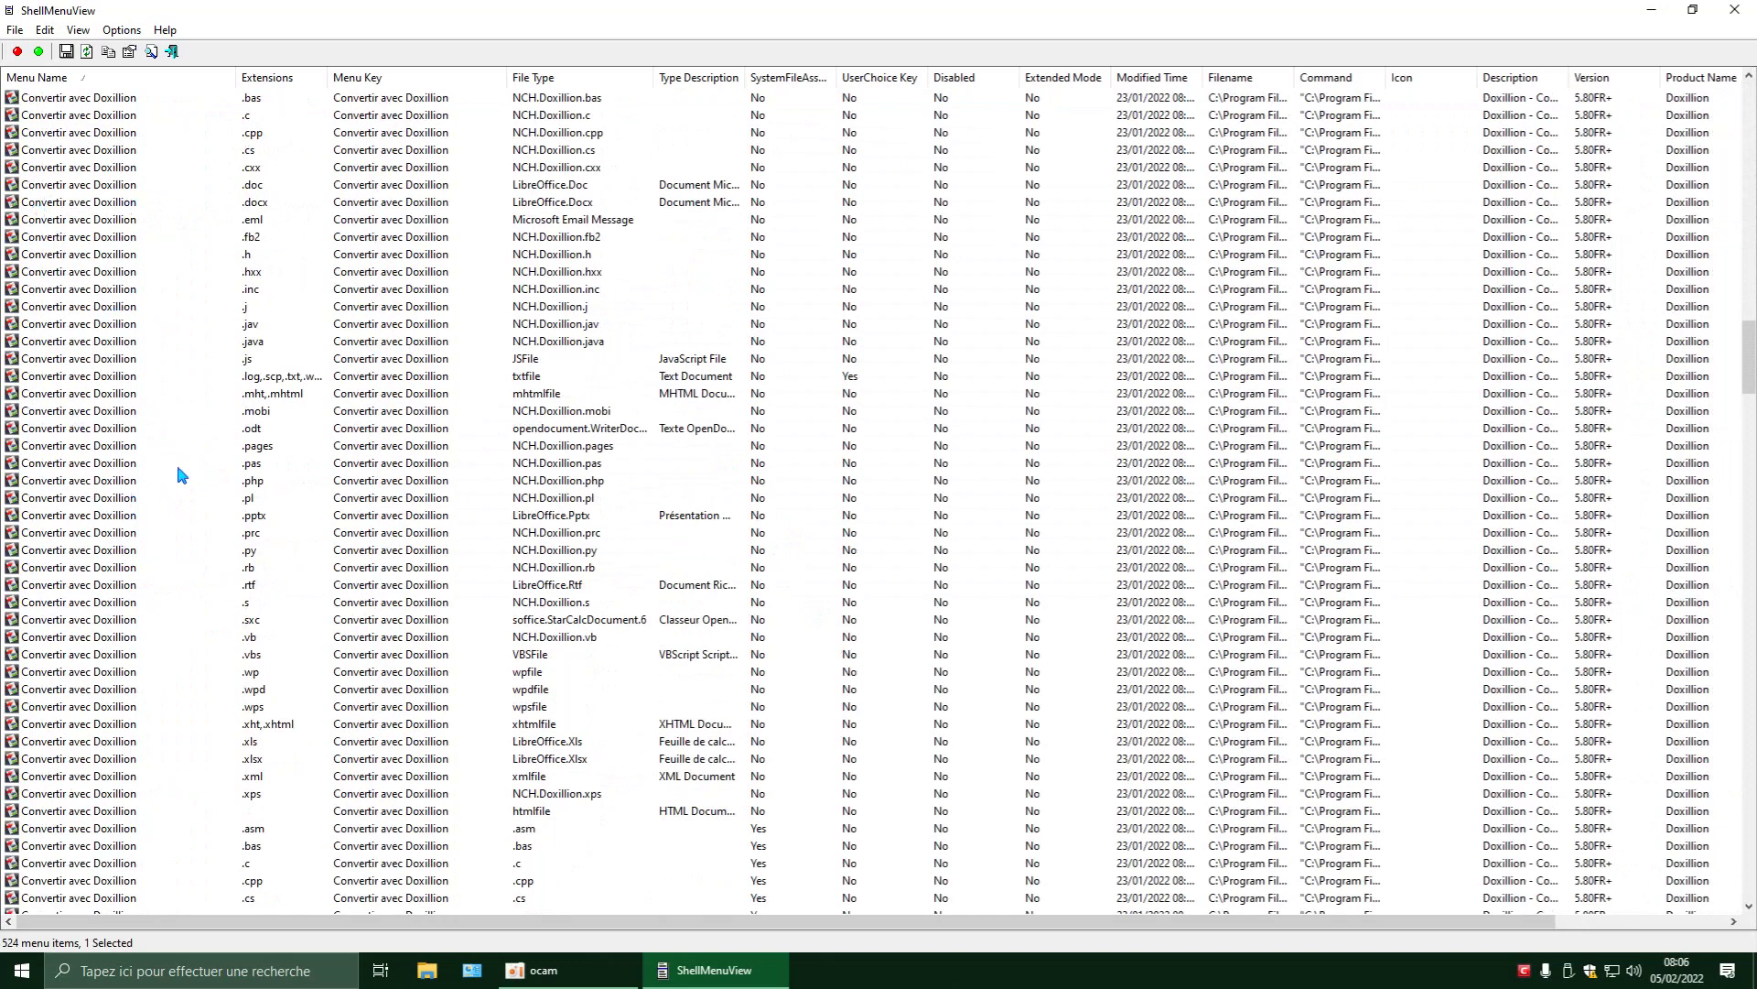
scroll(177, 470, down, 16)
scroll(179, 471, down, 6)
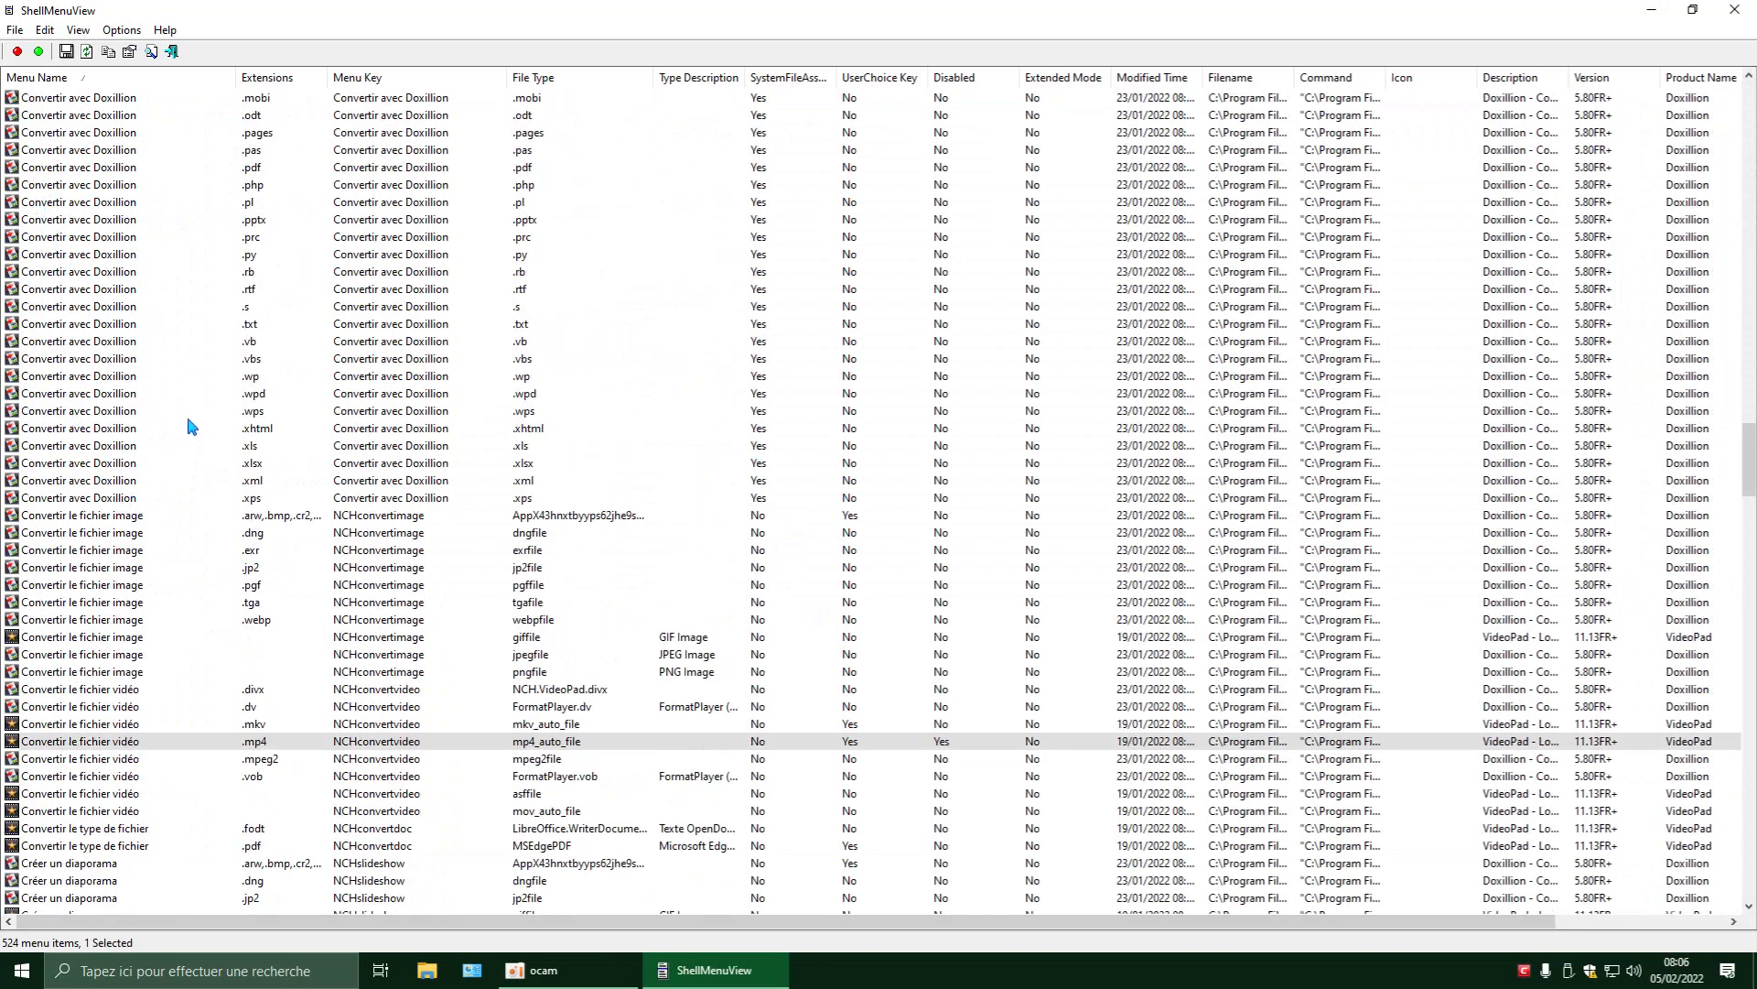
scroll(190, 426, down, 3)
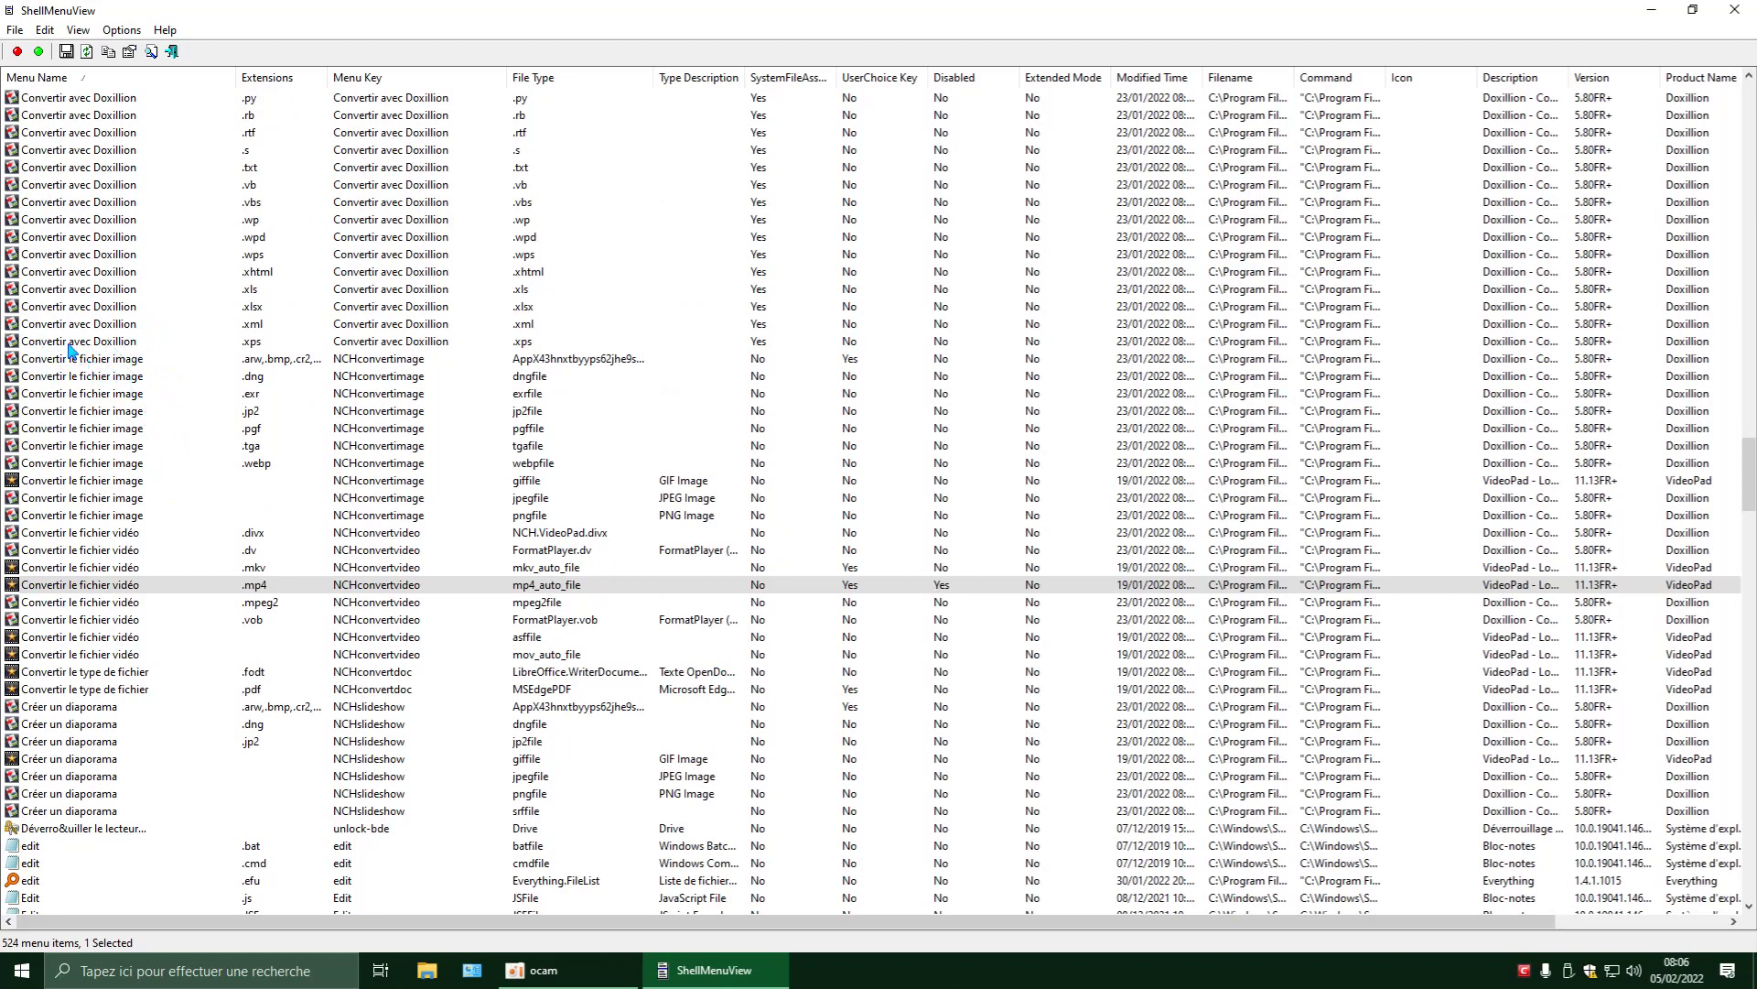
click(118, 346)
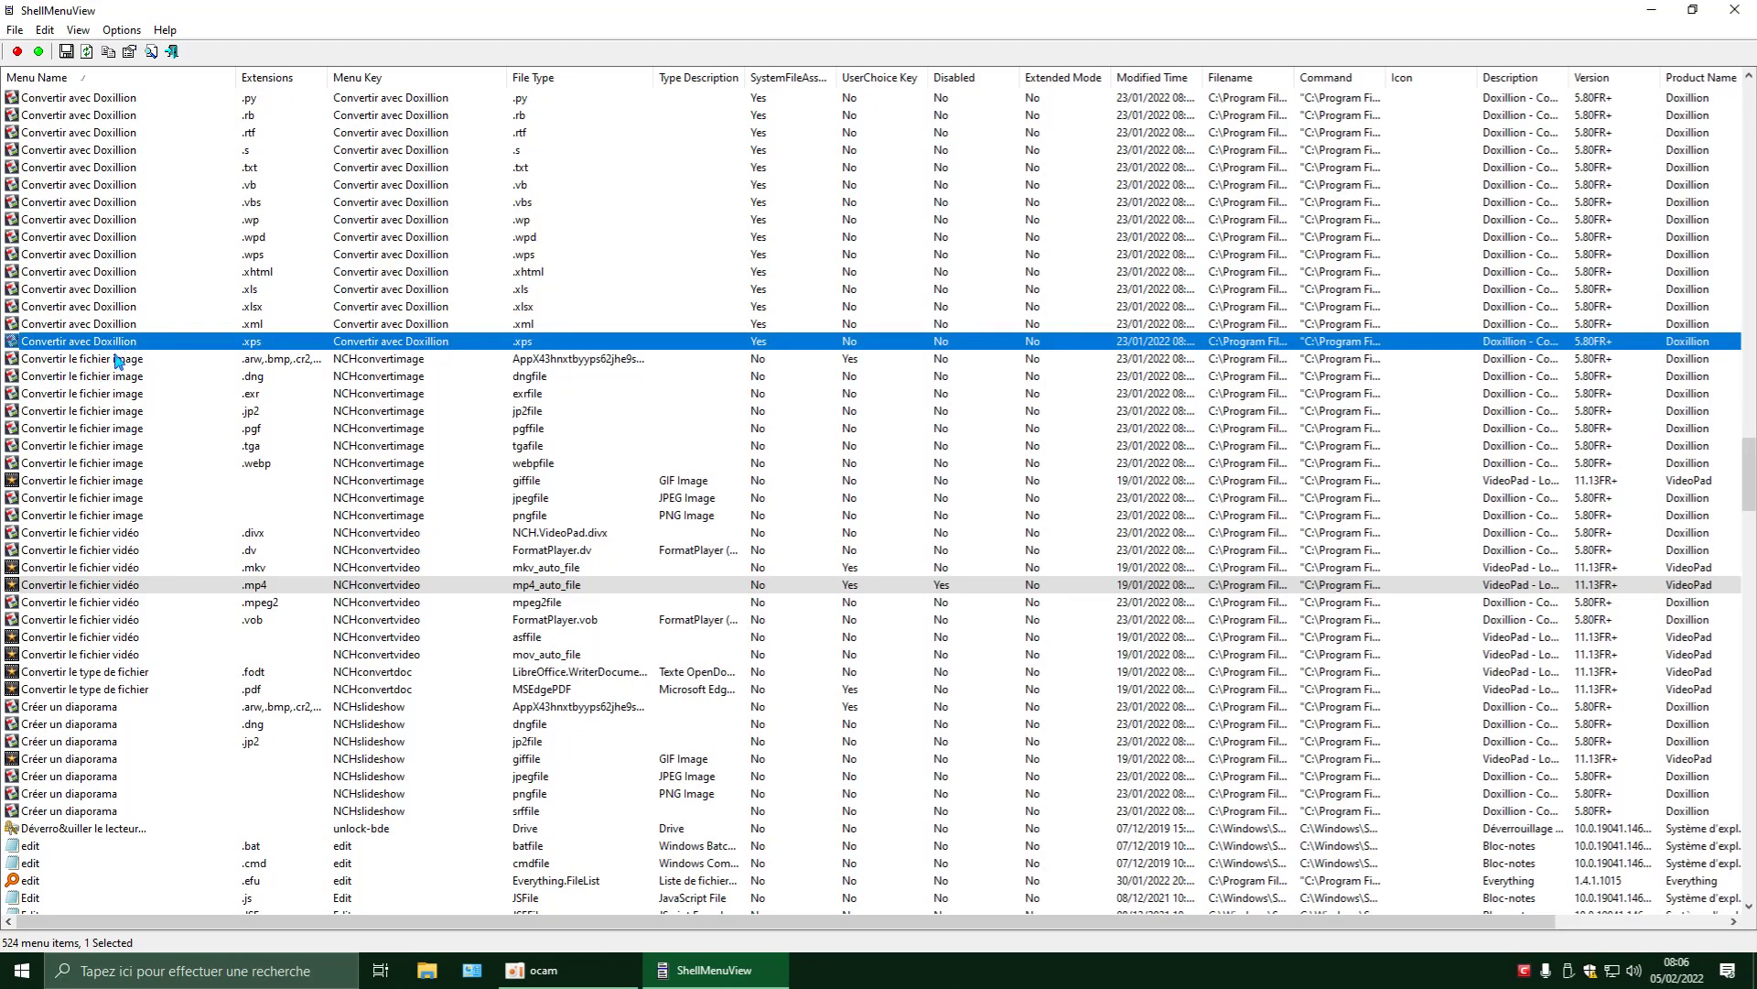
click(124, 361)
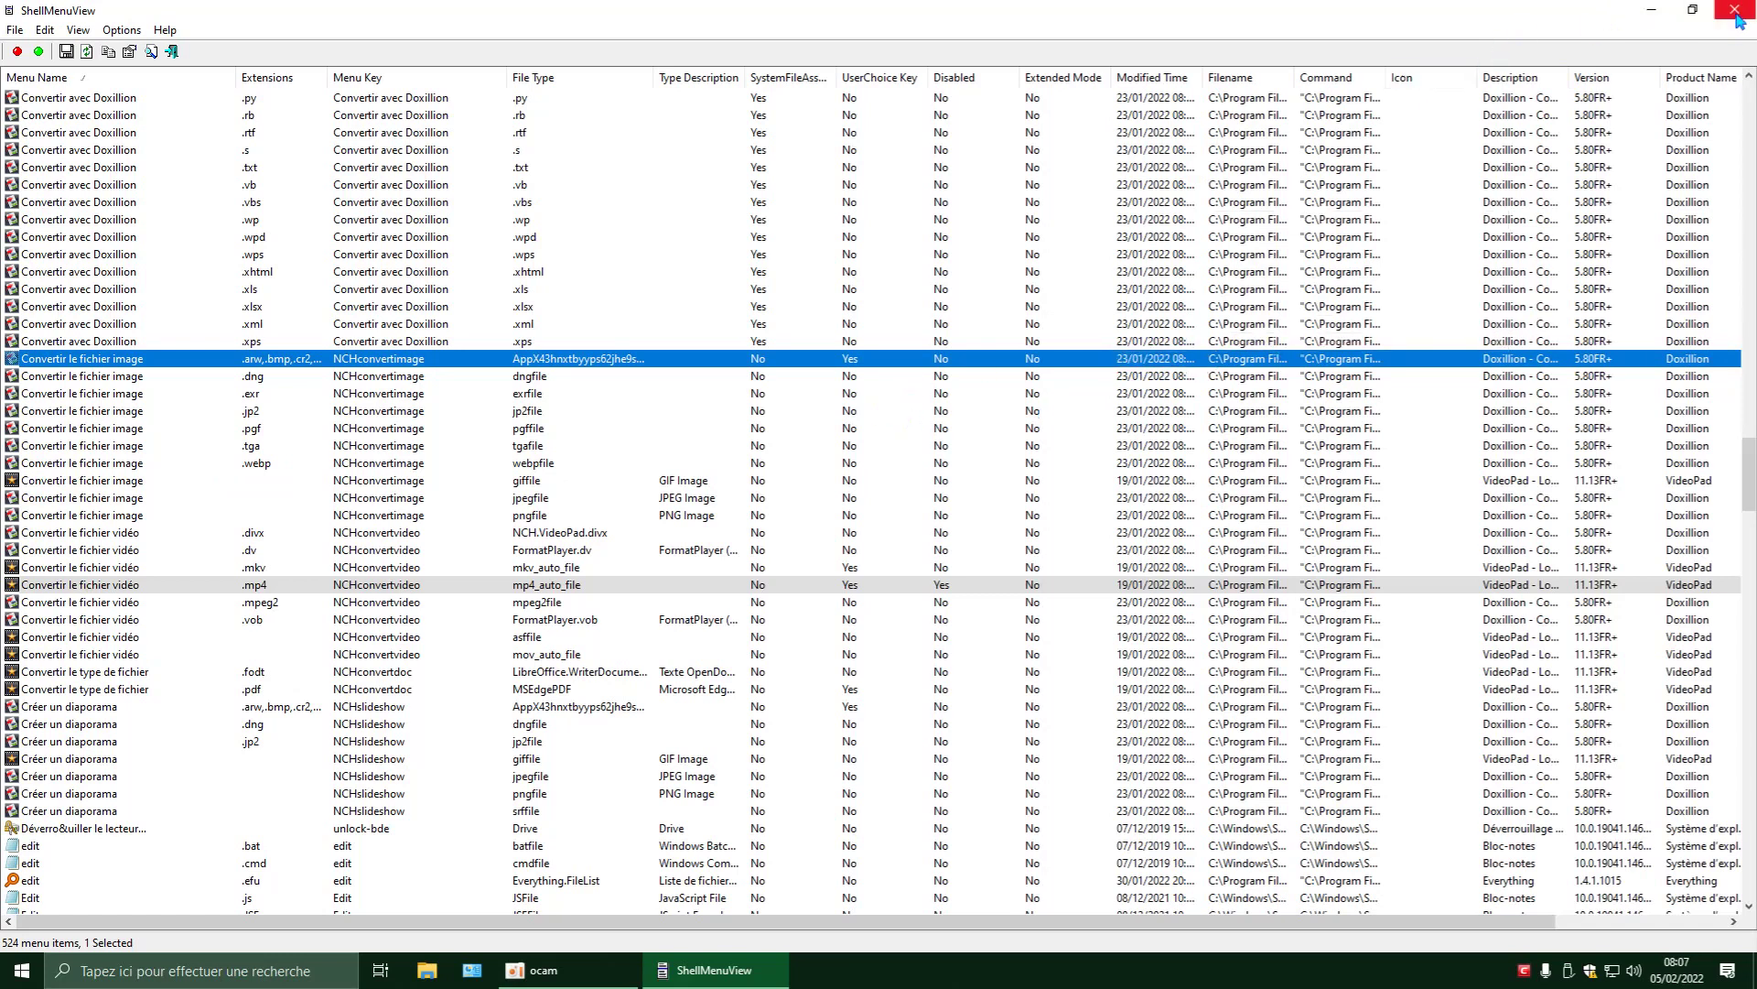
click(43, 30)
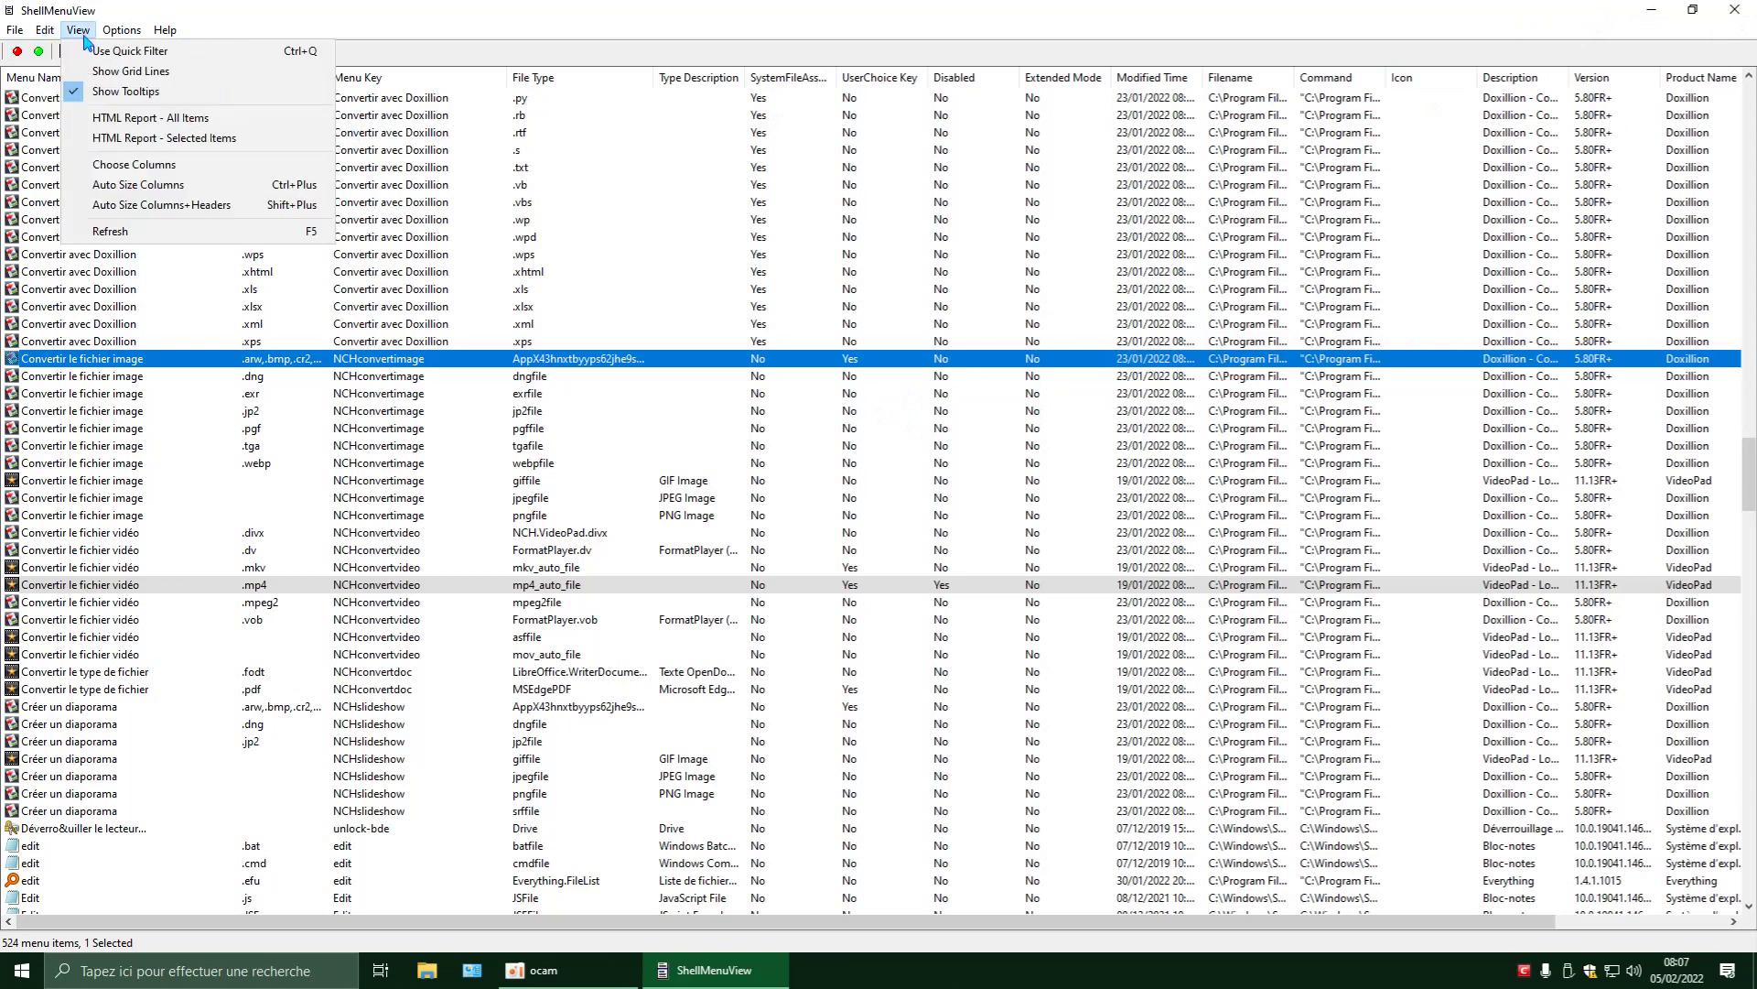
mouse_move(17, 35)
mouse_move(167, 37)
click(338, 20)
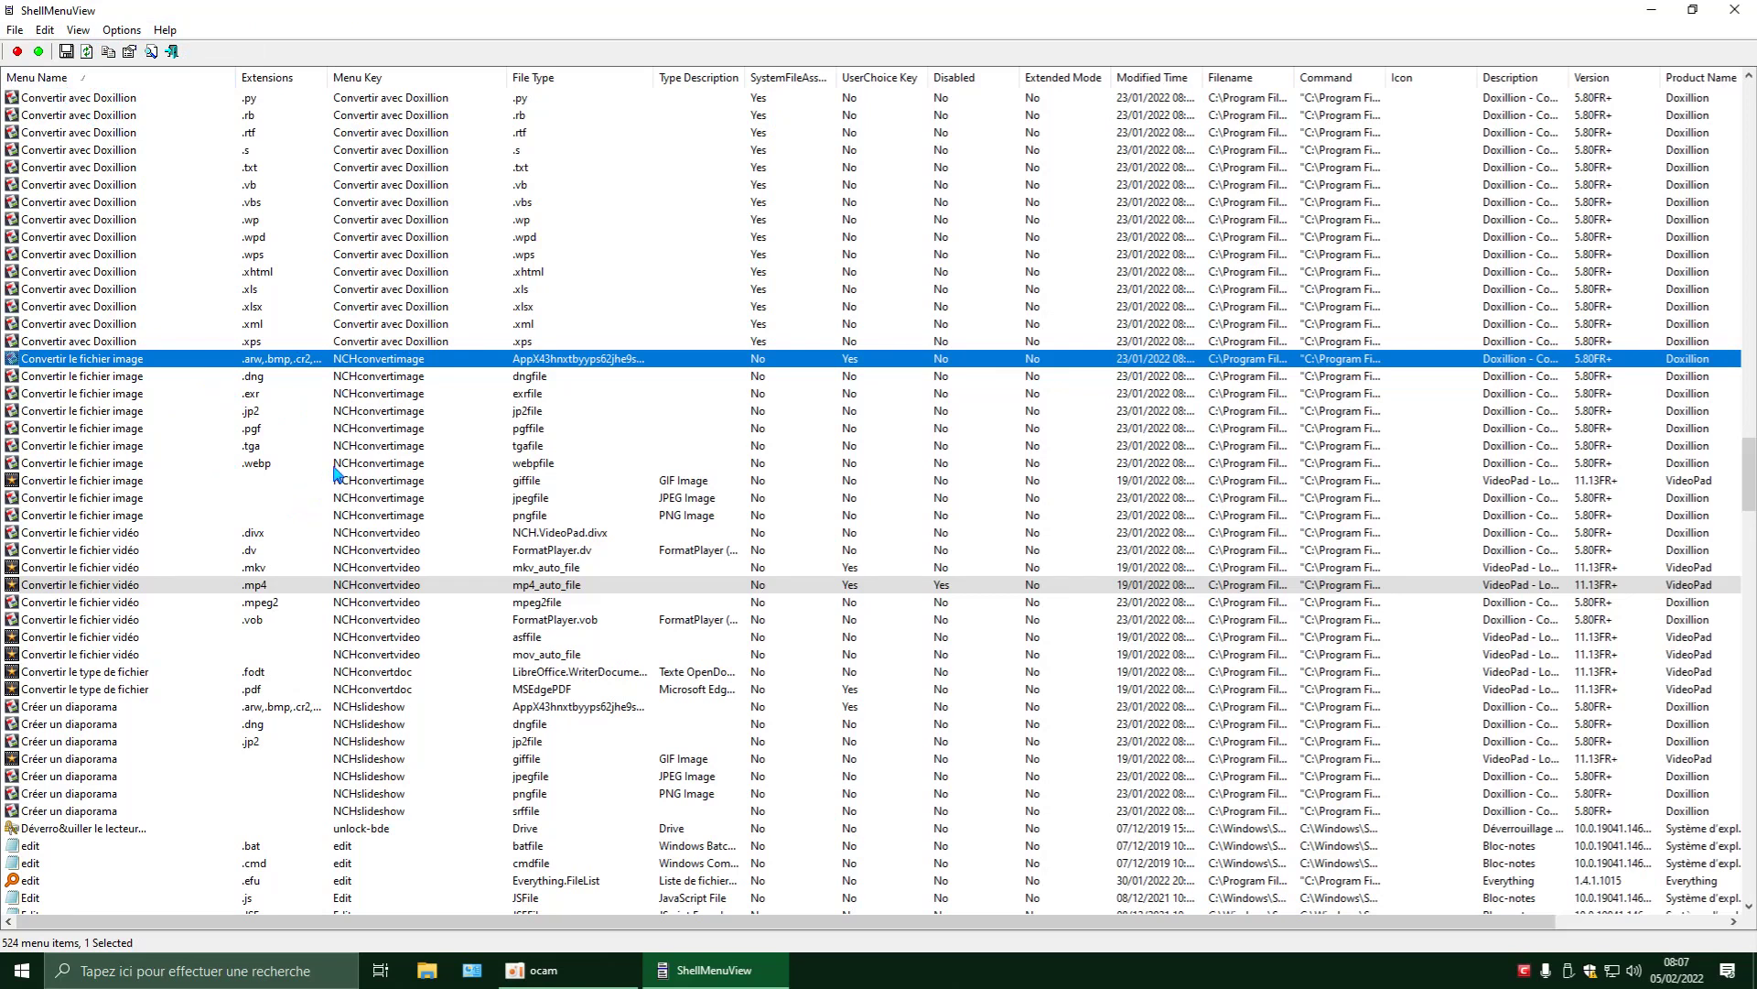
Go through the "Convertir le fichier image" entries for .dng, .exr, .jp2 and .pgf.
click(105, 377)
click(108, 394)
click(109, 412)
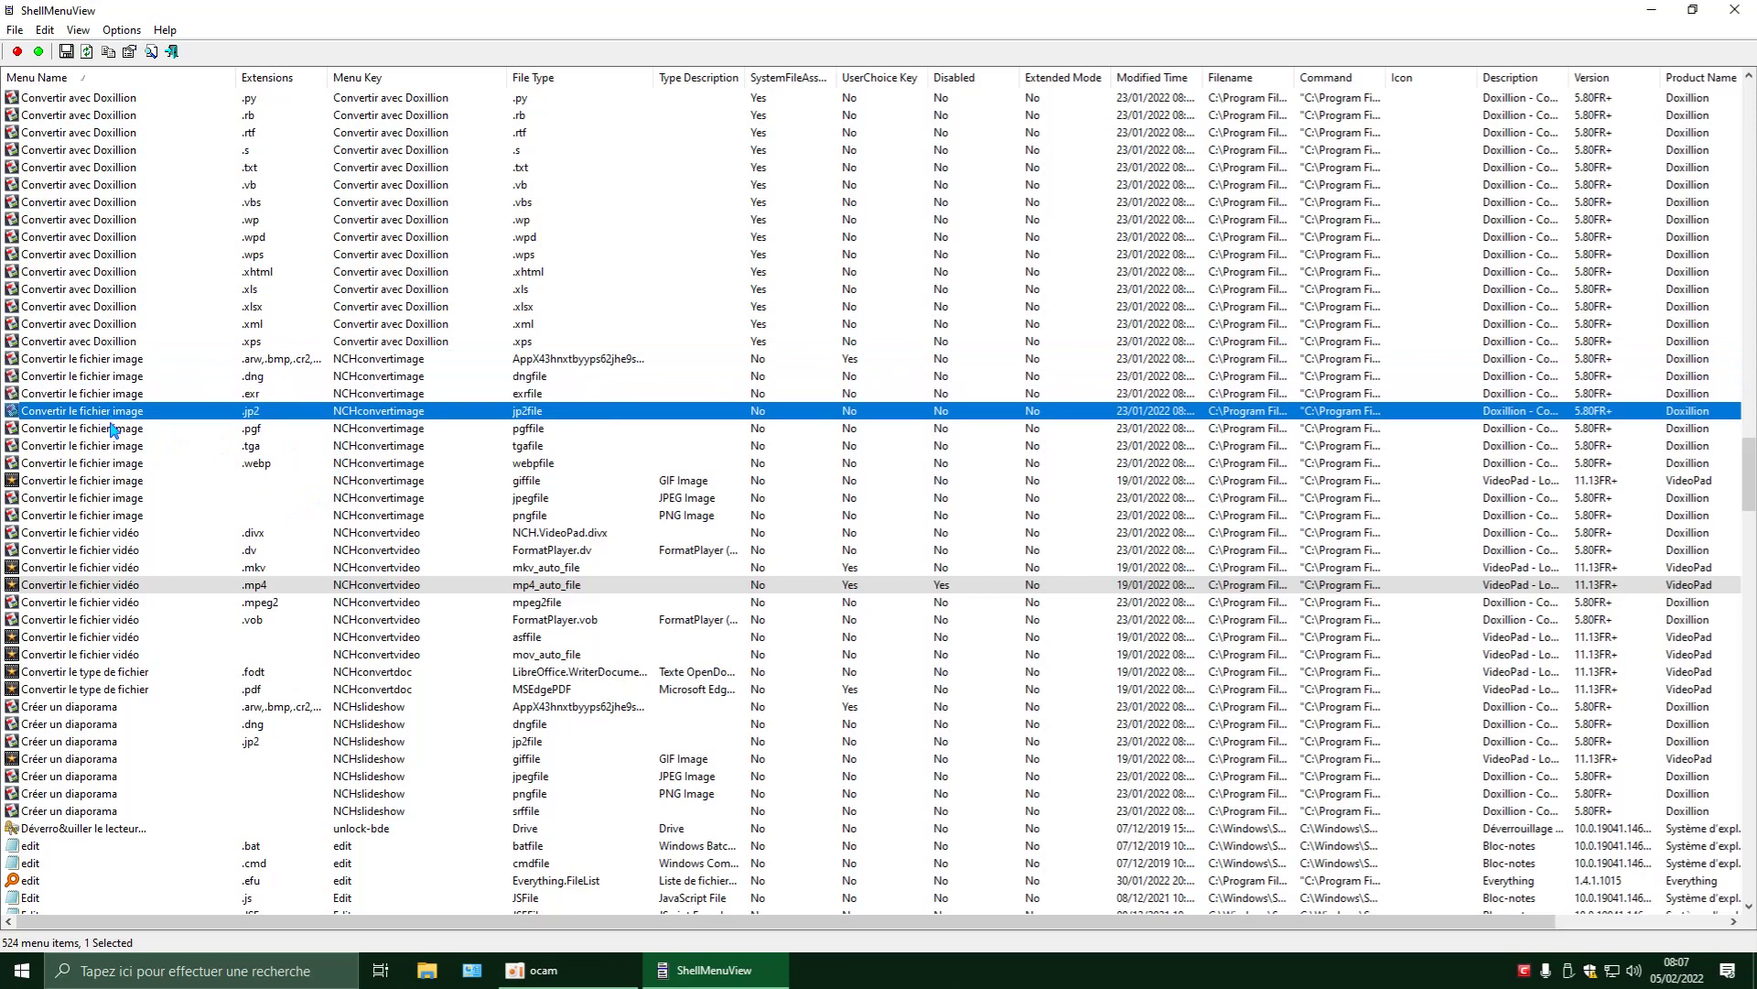
click(114, 429)
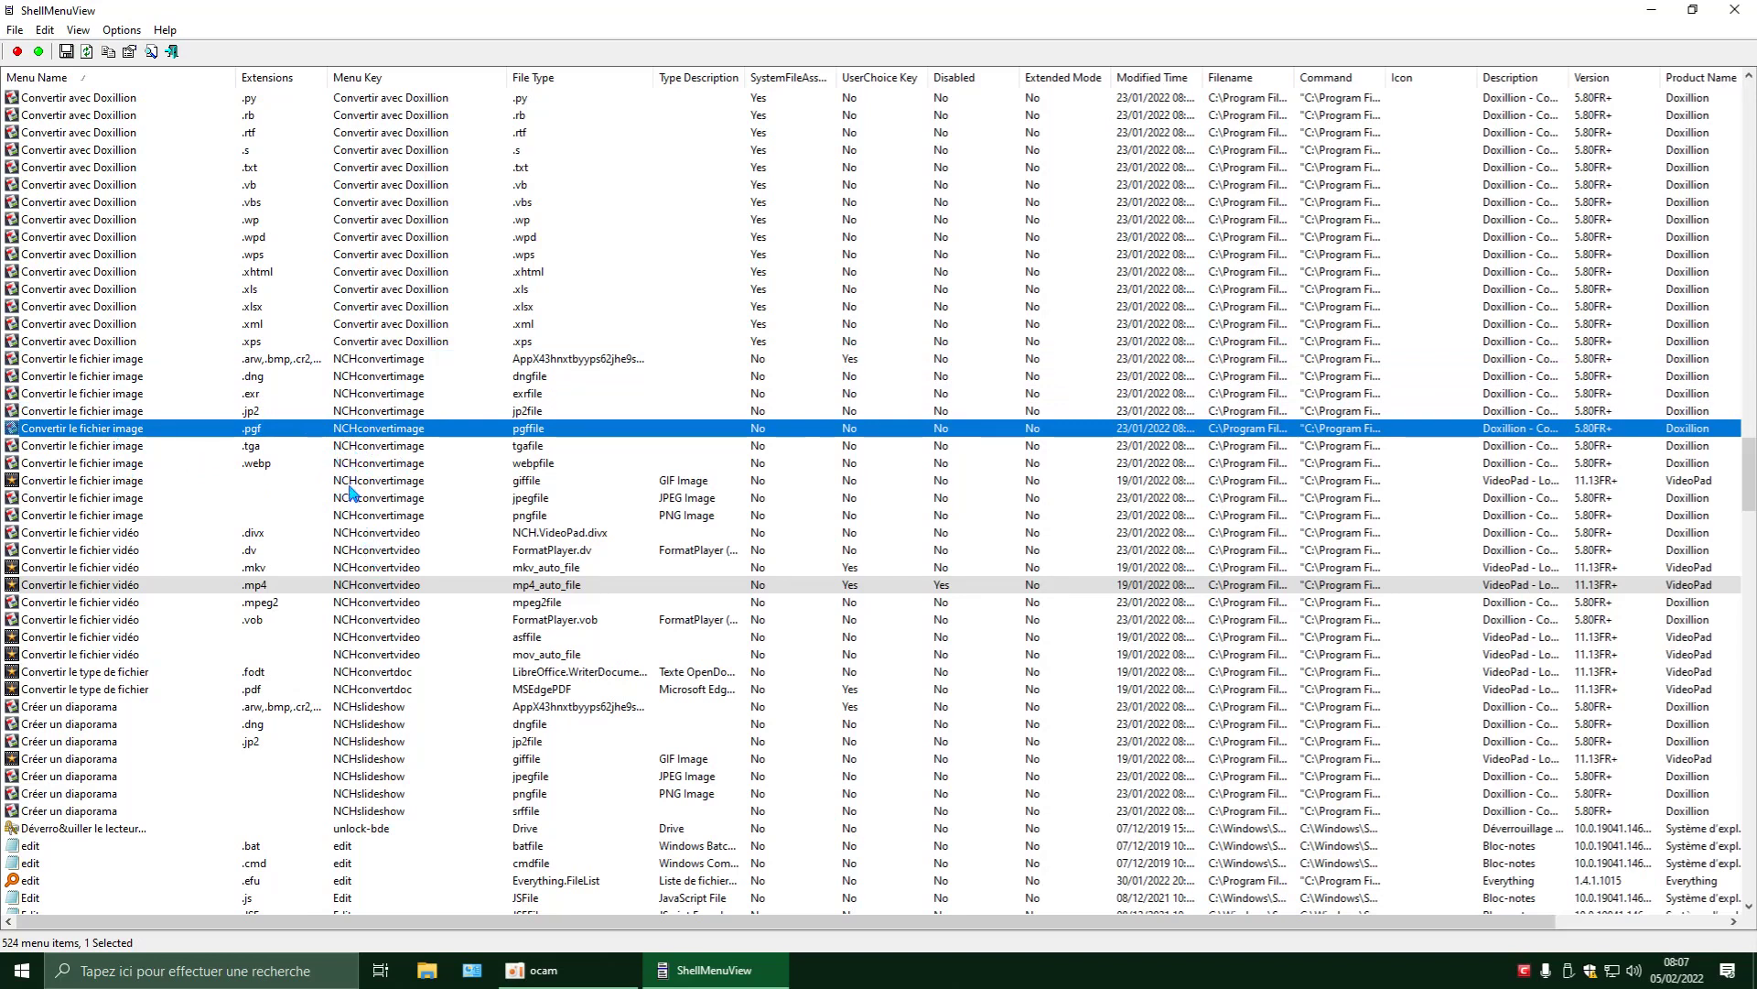
scroll(358, 521, down, 1)
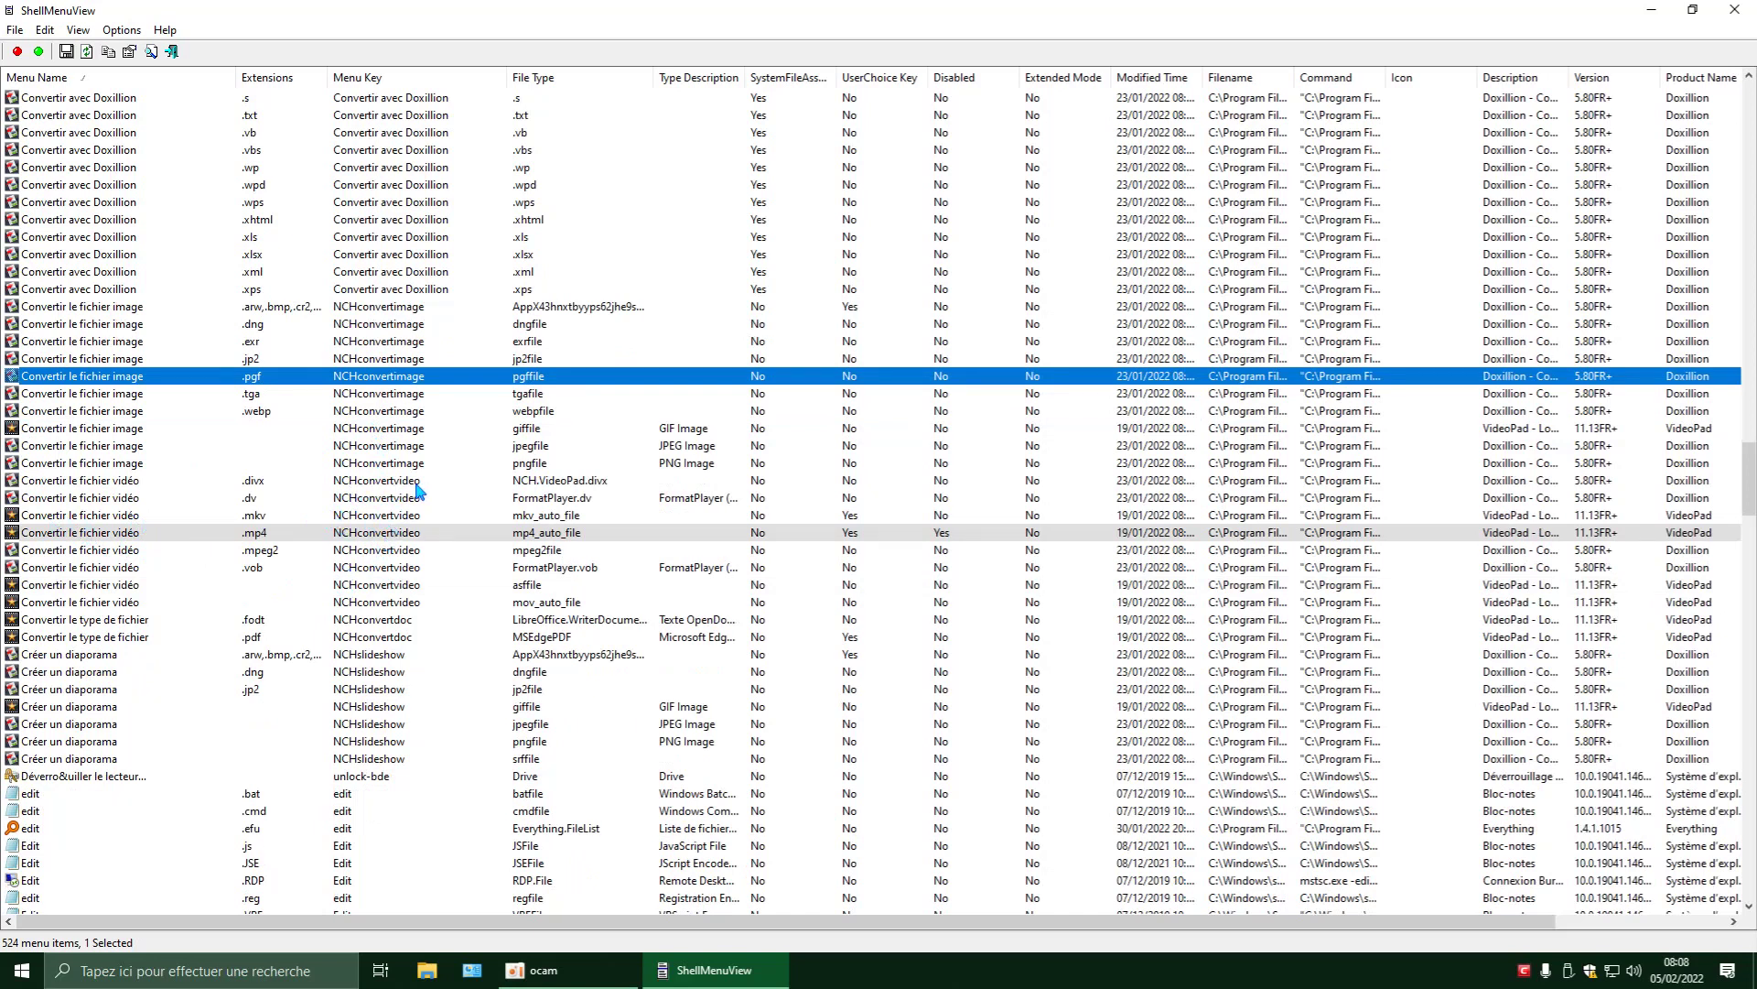
Open the .divx "Convertir le fichier vidéo" entry in the registry editor and move the editor window aside to show the item list.
click(129, 483)
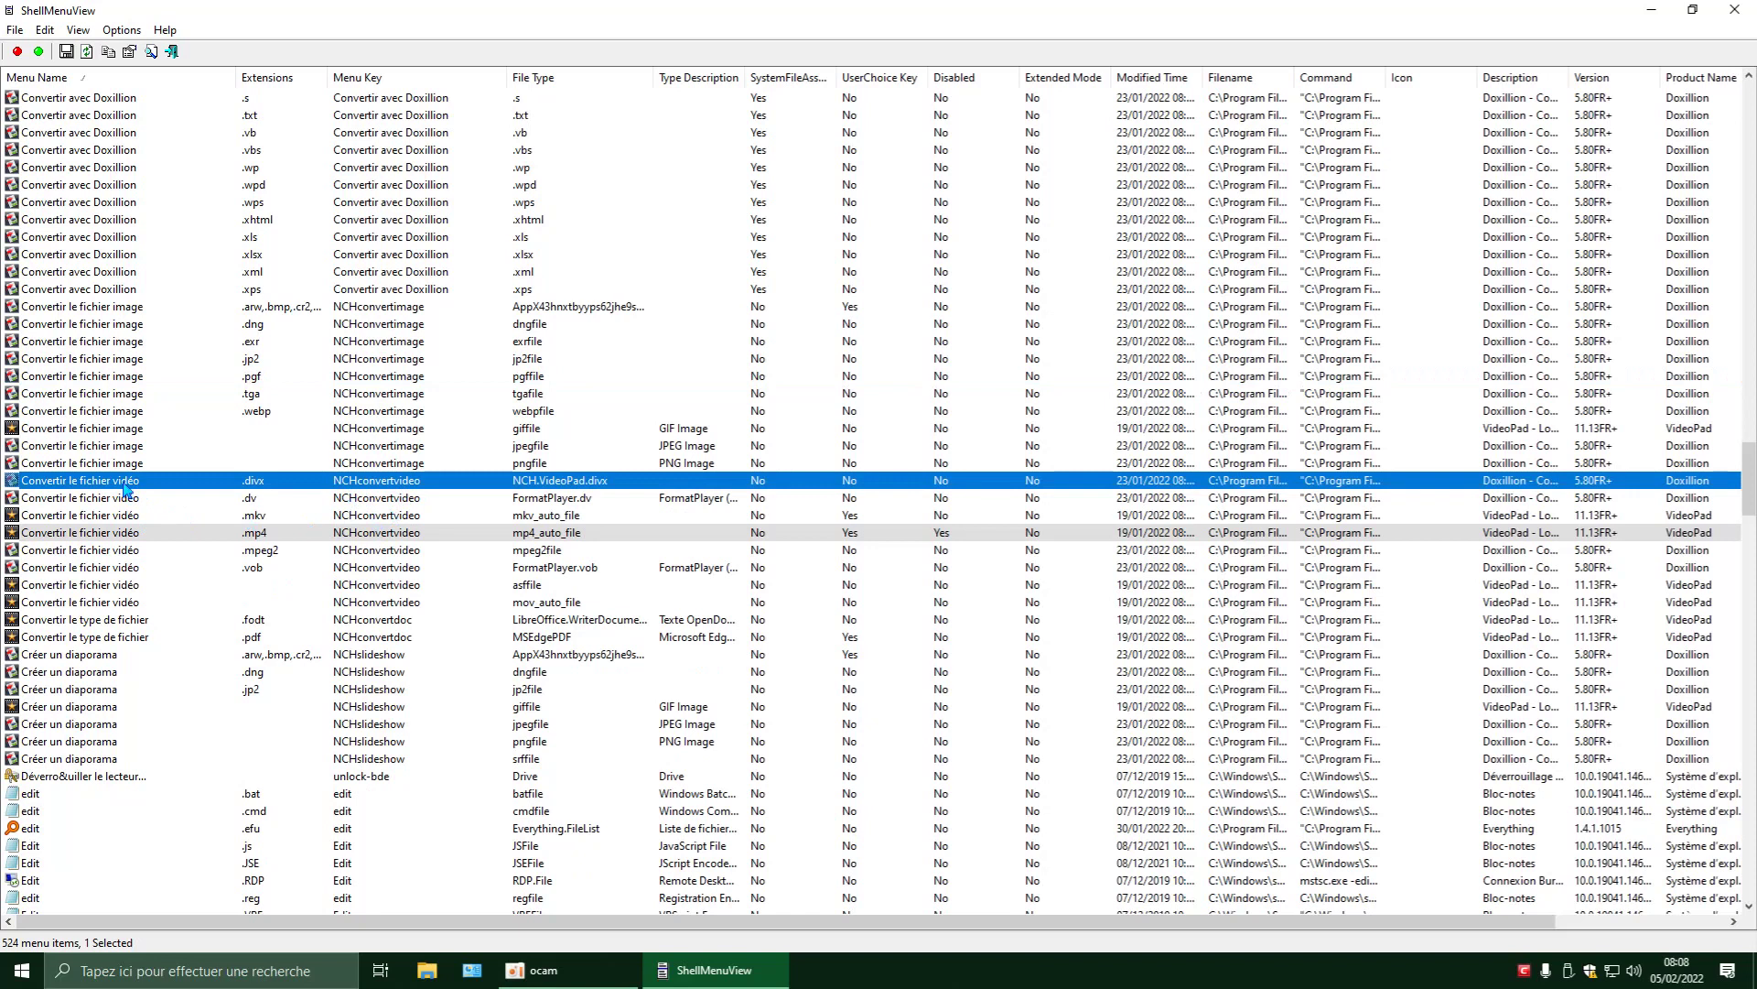
right_click(125, 486)
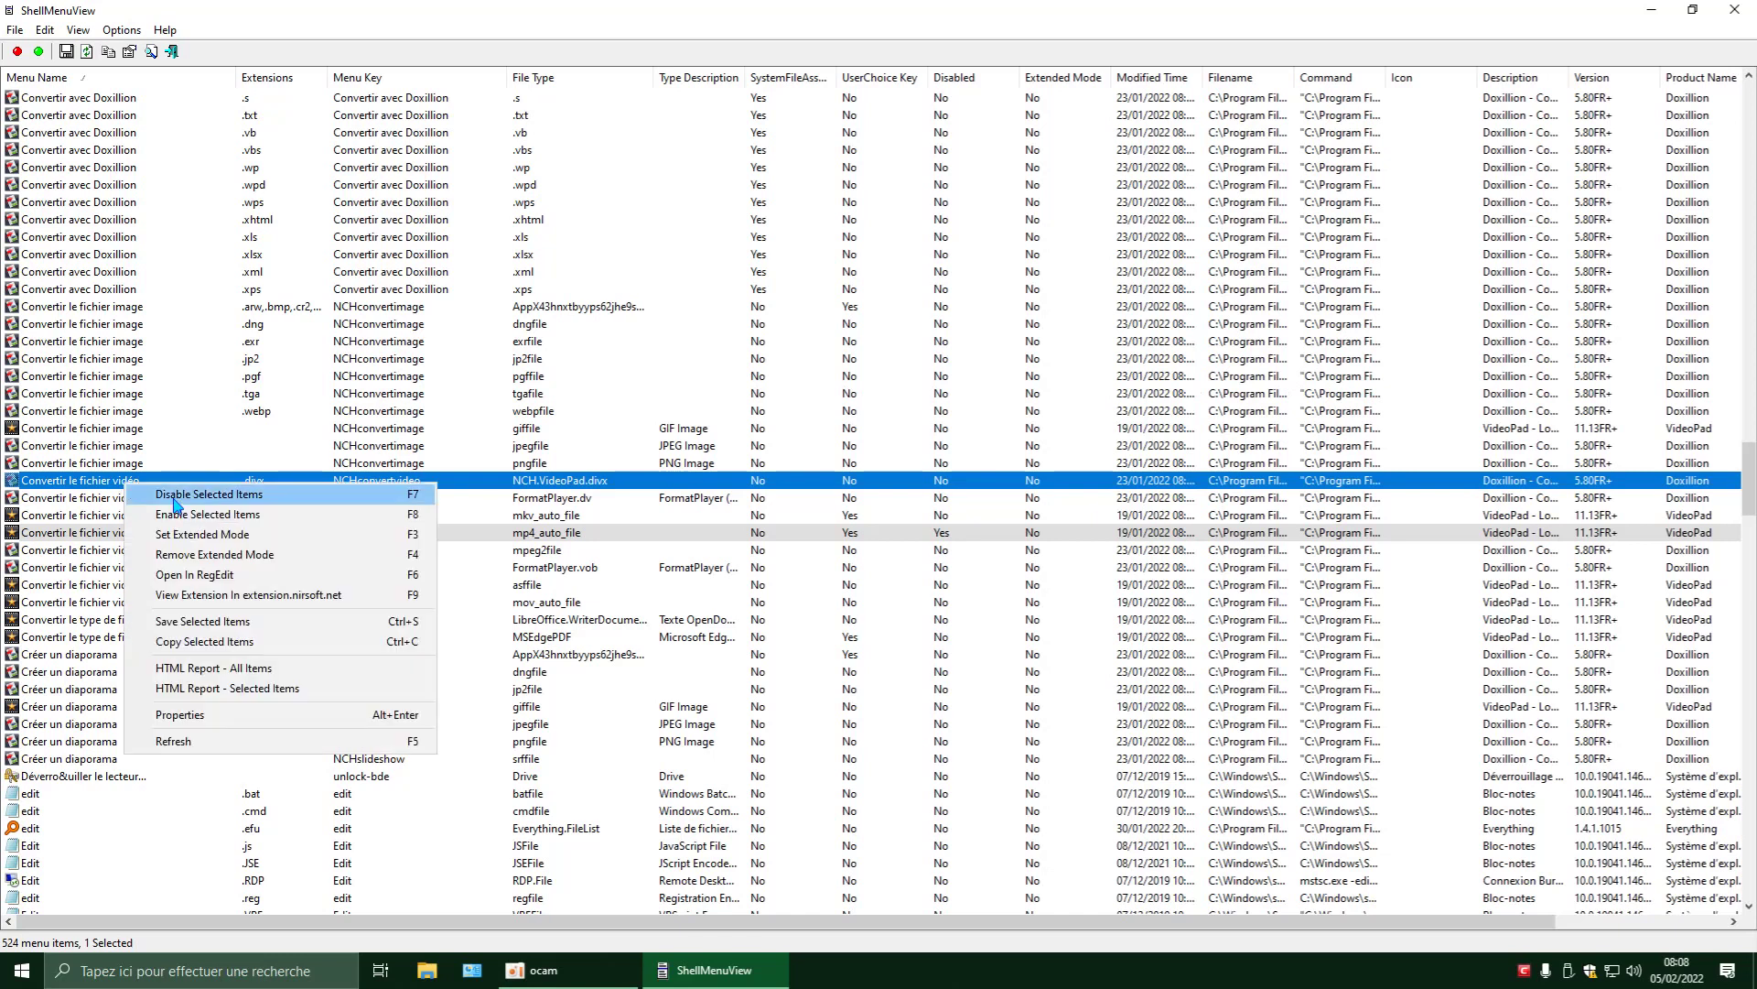
click(210, 577)
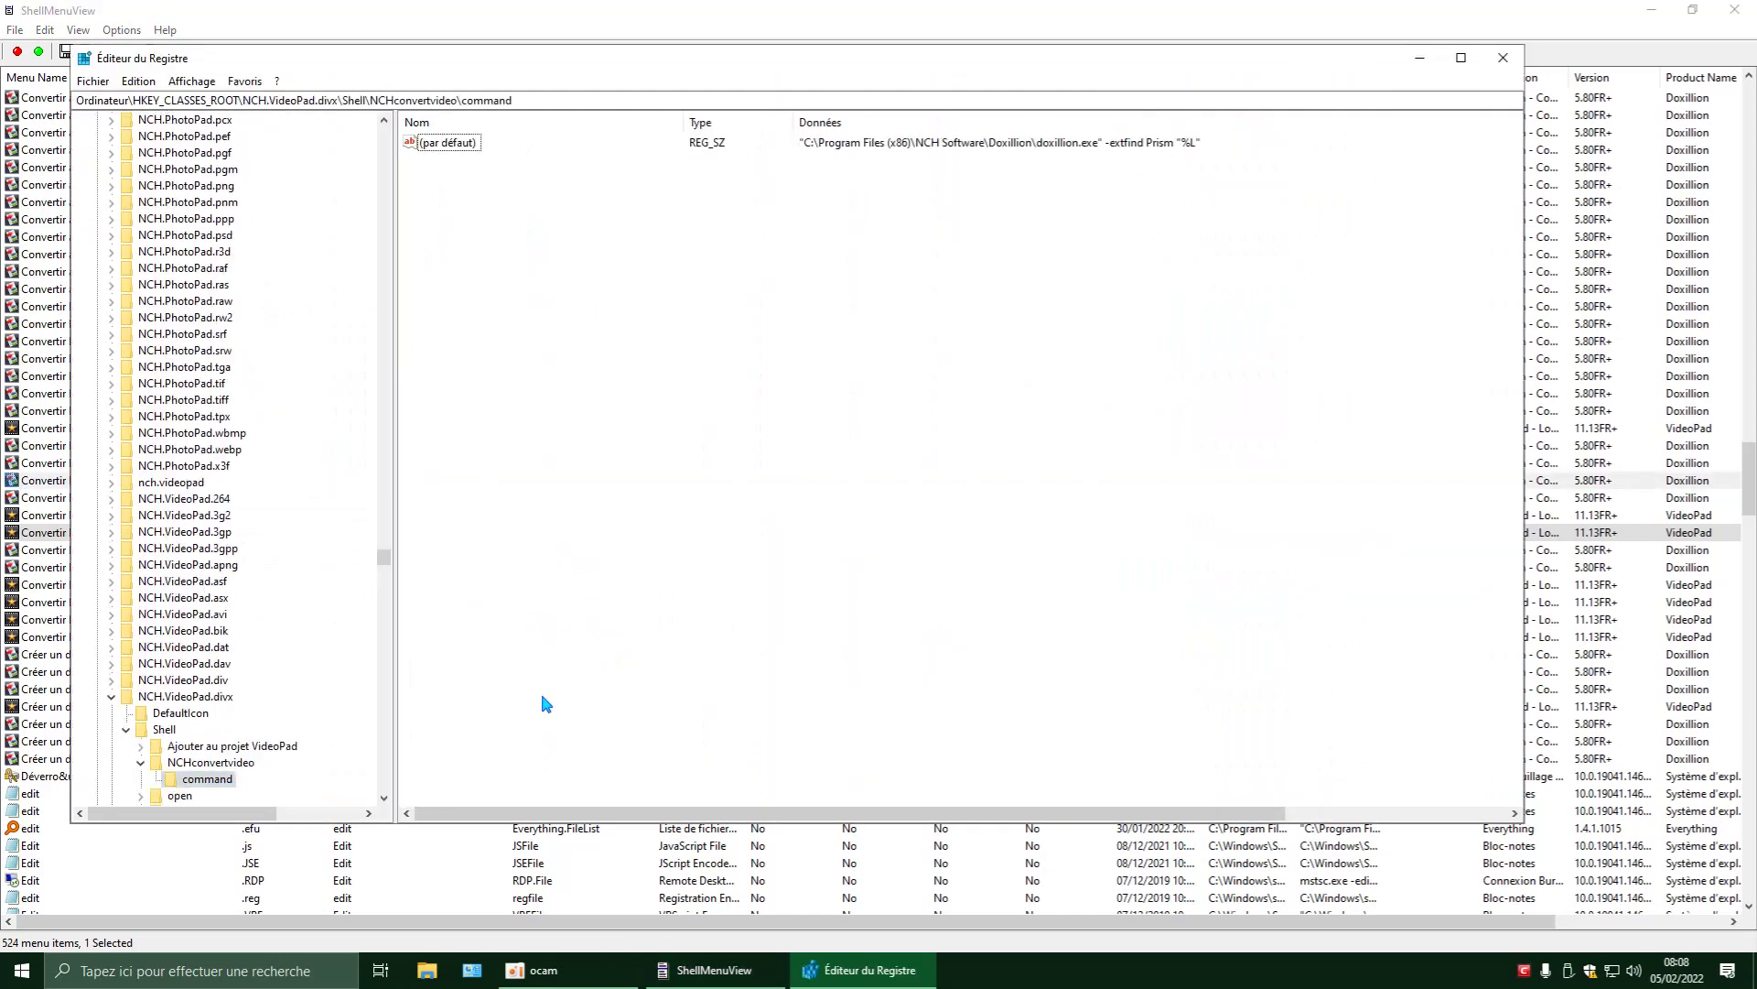
scroll(384, 567, down, 5)
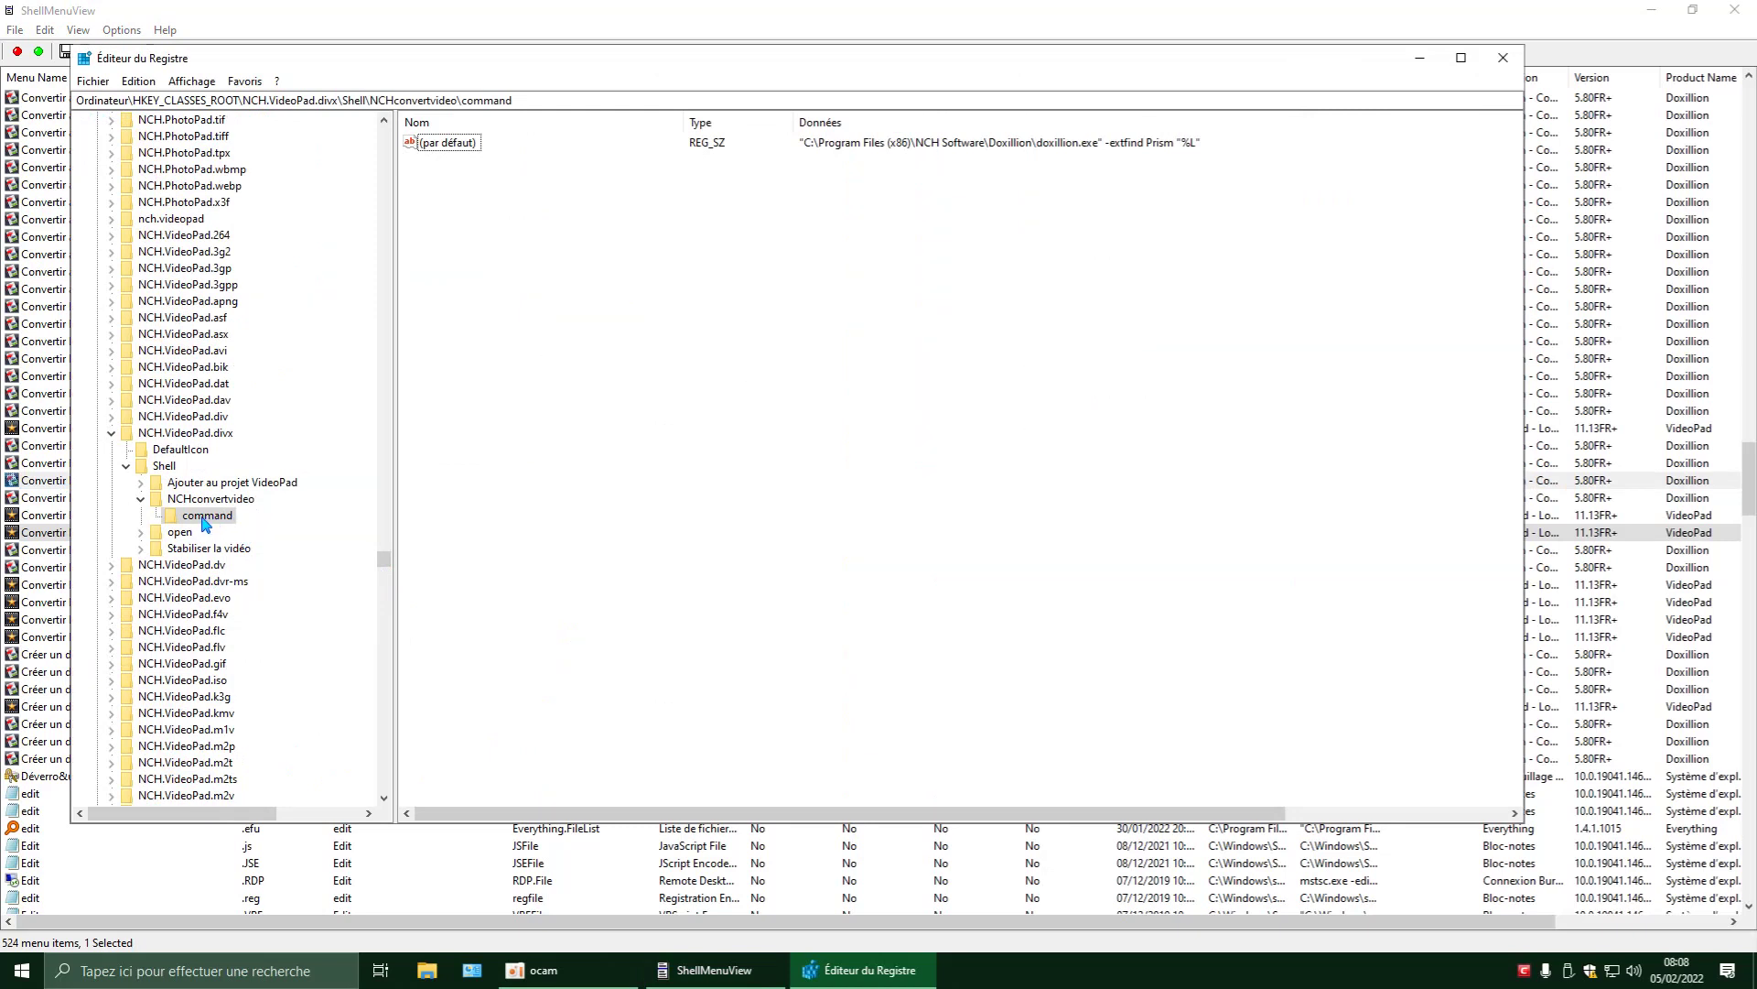
drag(678, 59, 1005, 80)
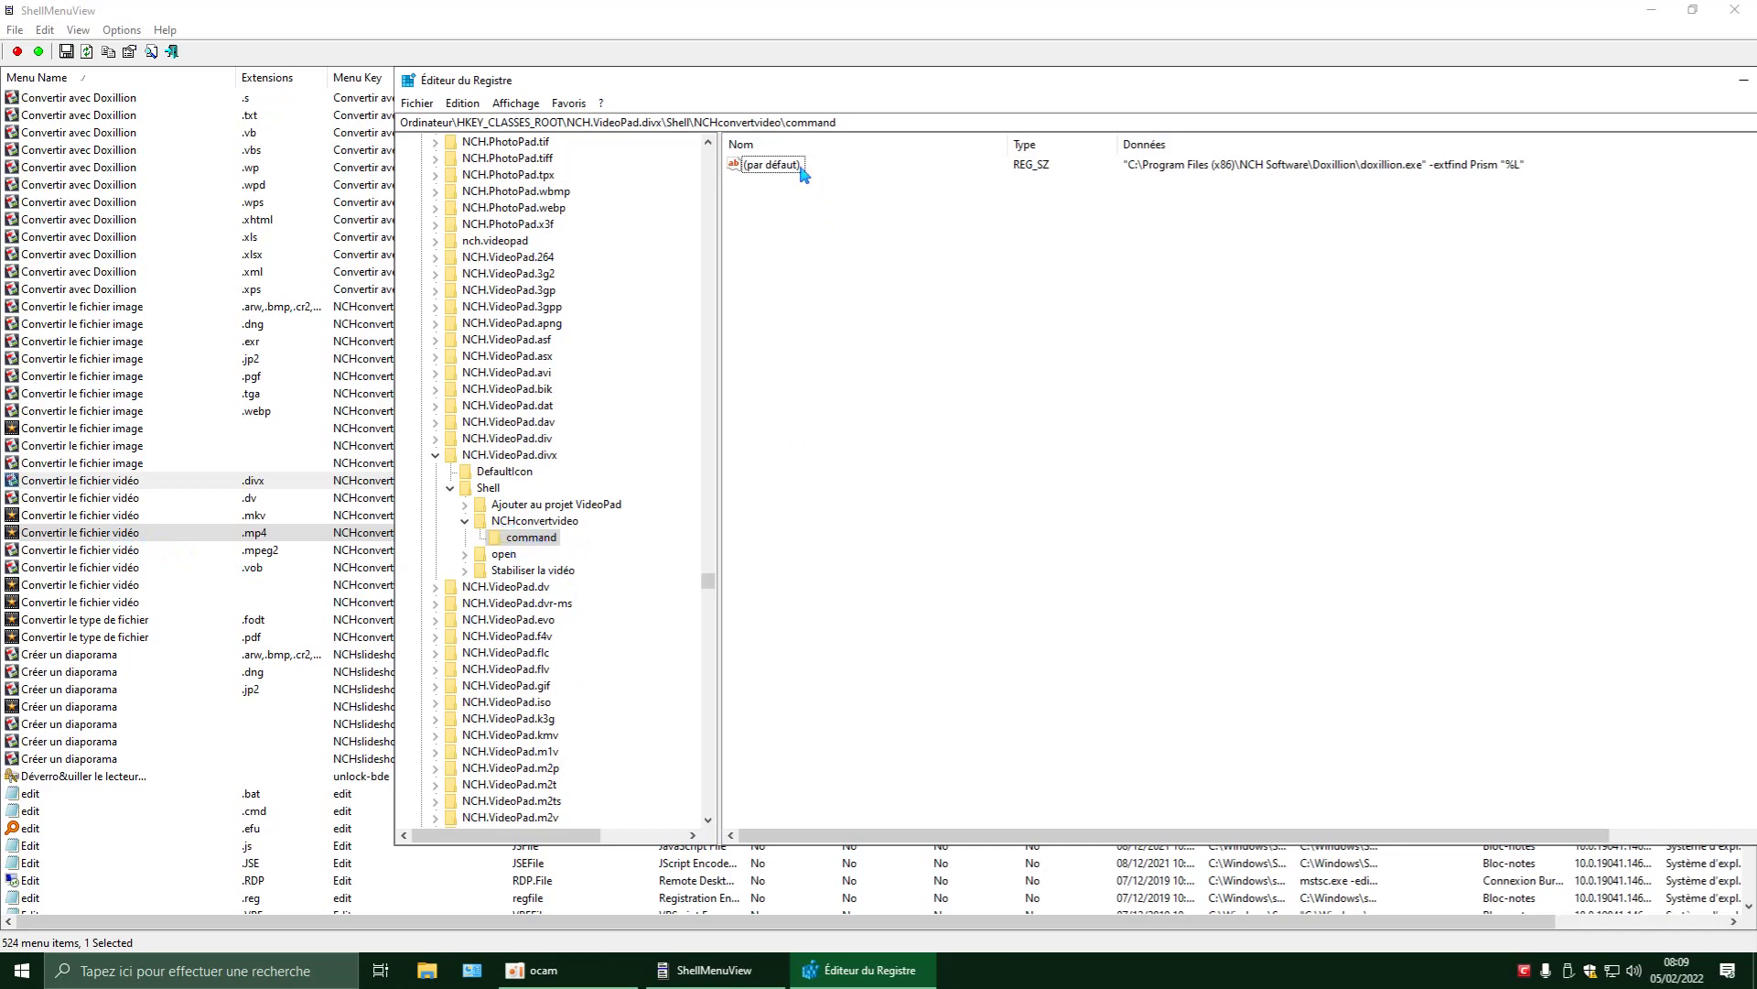
Check the actions available for the default value and the command key of the .divx entry, and close the registry editor.
click(783, 168)
right_click(780, 167)
click(816, 530)
right_click(545, 539)
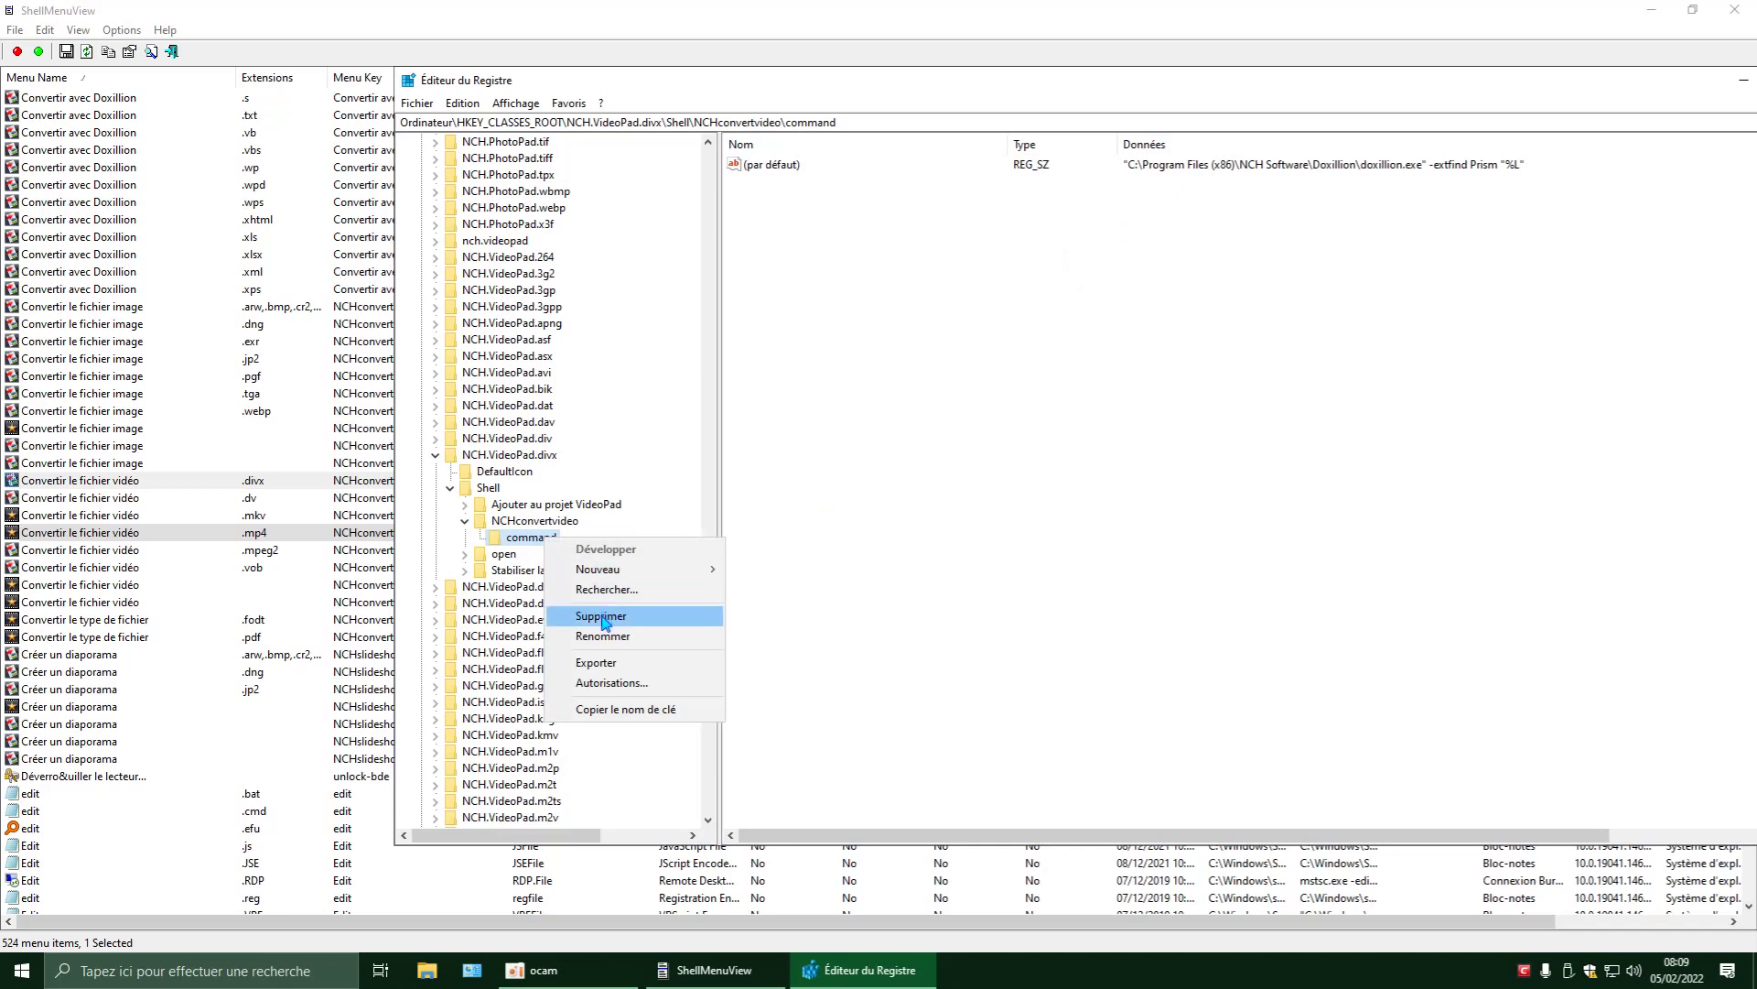
drag(1485, 88, 1210, 110)
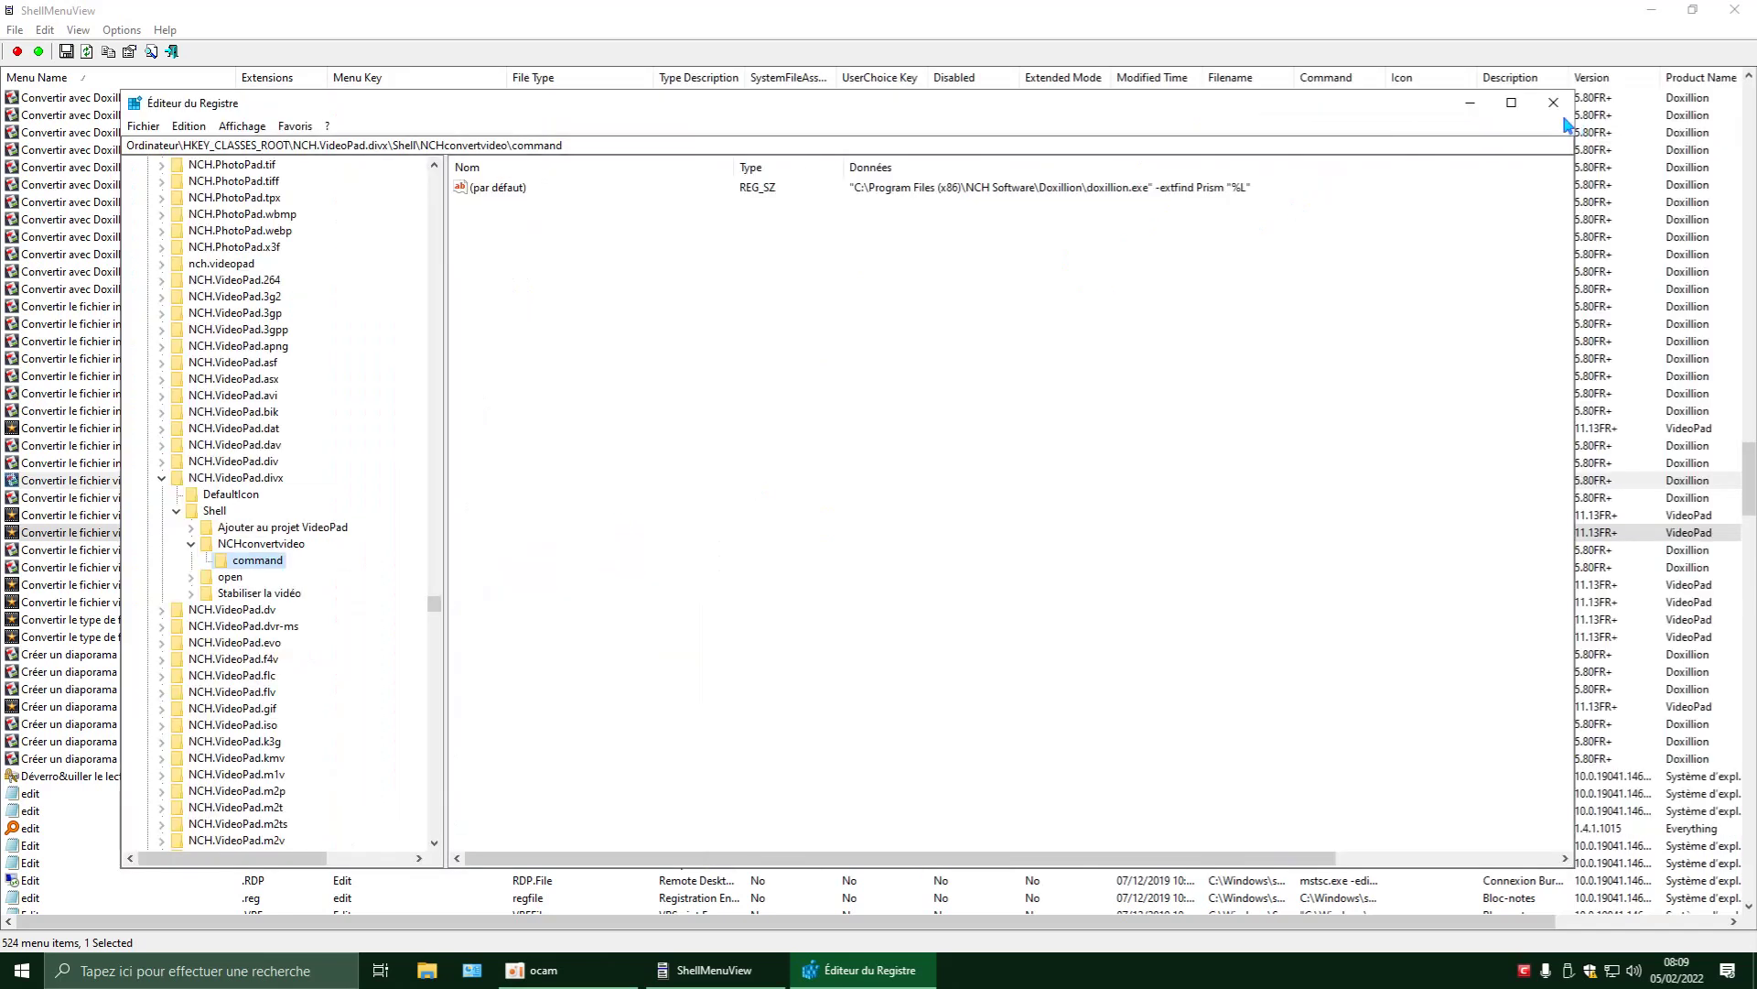
click(1557, 103)
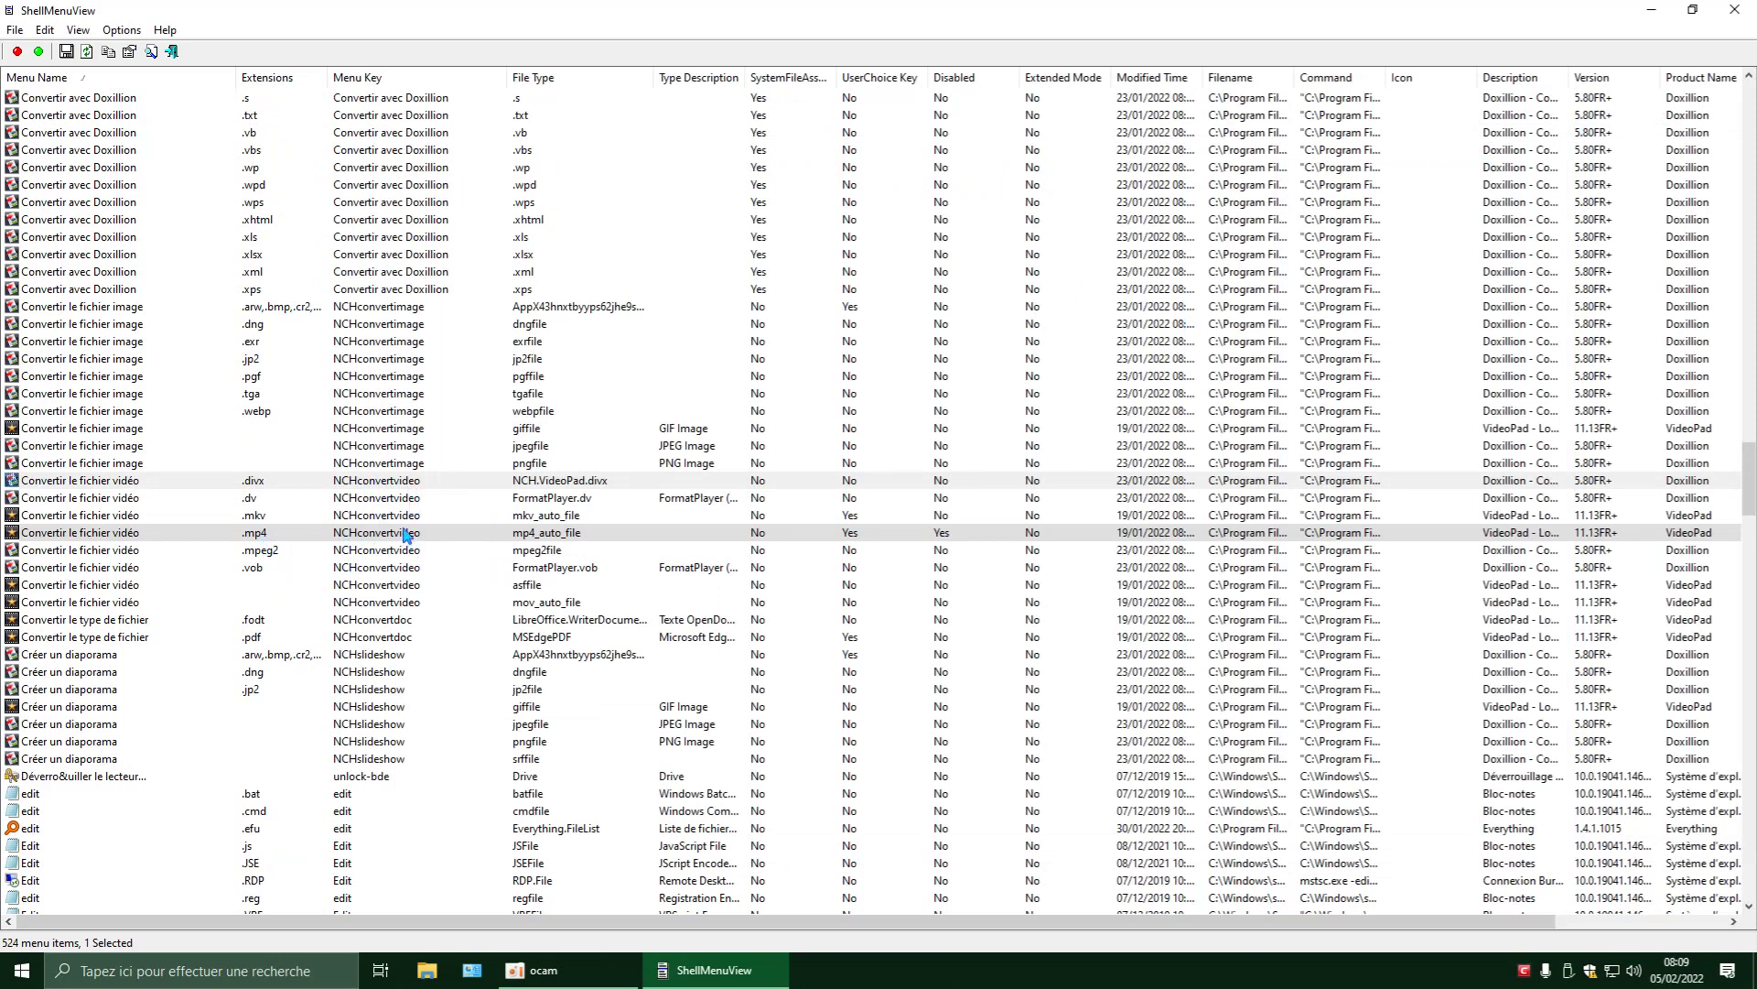
Examine the item list from its beginning down to the "Convertir avec Doxillion" entries.
scroll(404, 551, up, 20)
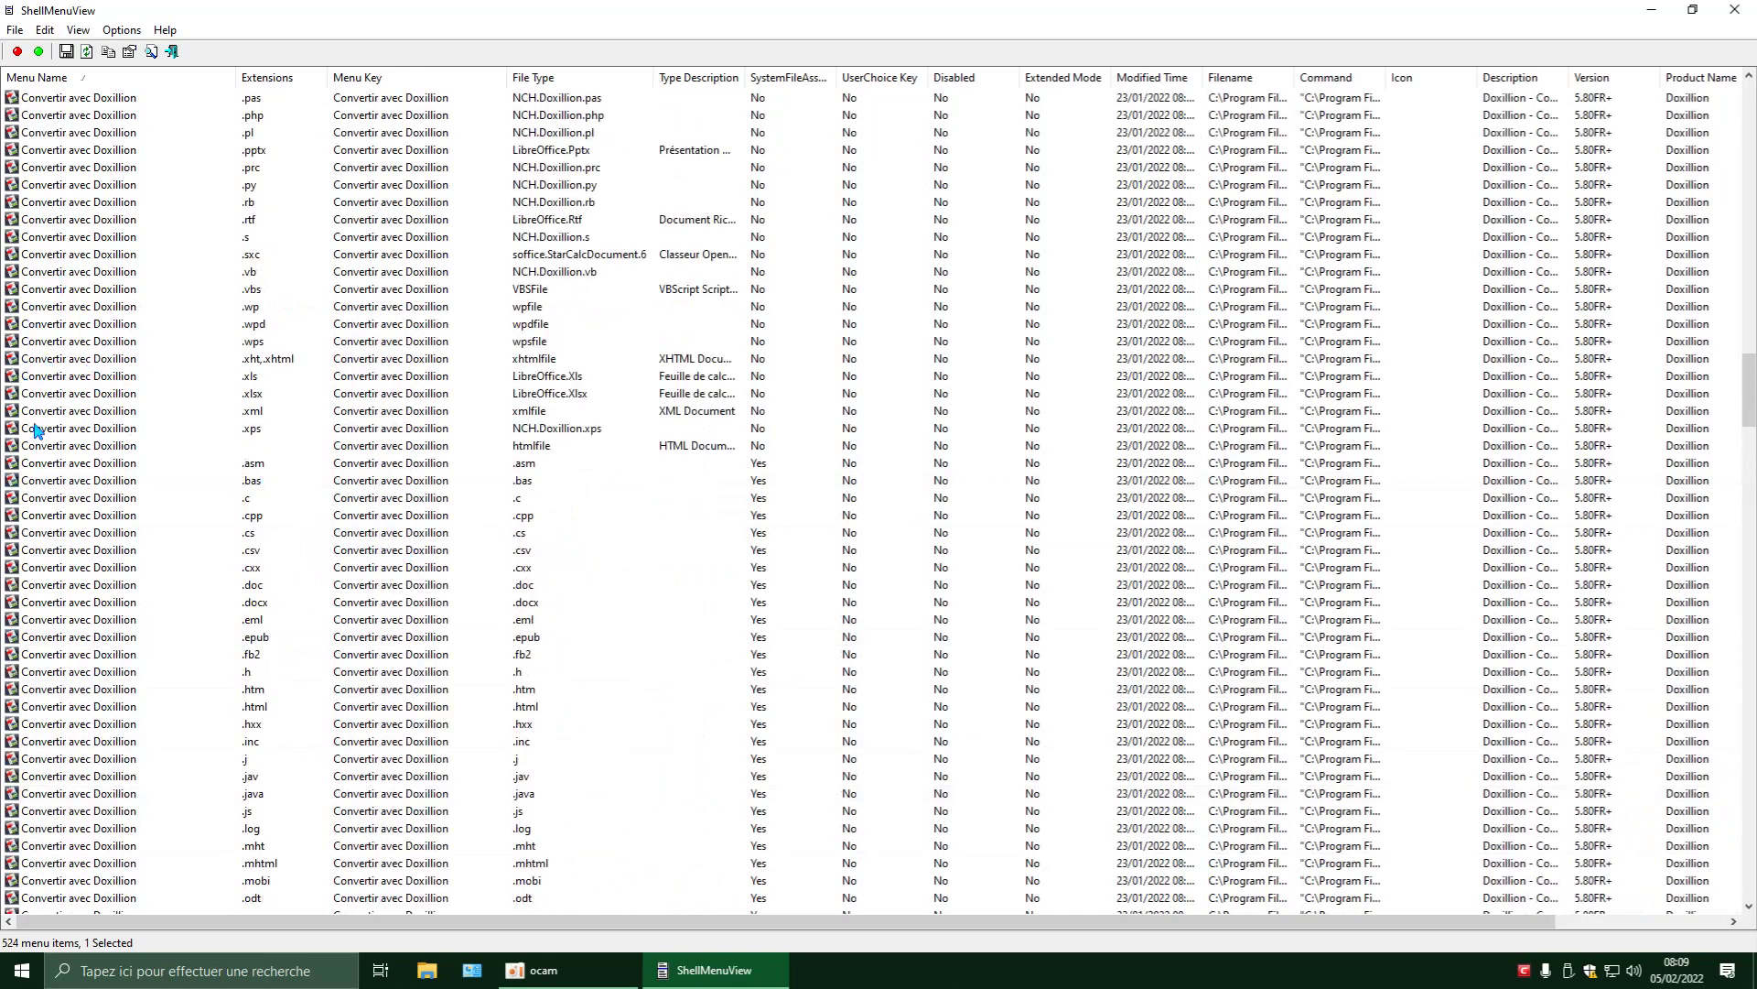
scroll(151, 467, up, 20)
scroll(125, 475, up, 4)
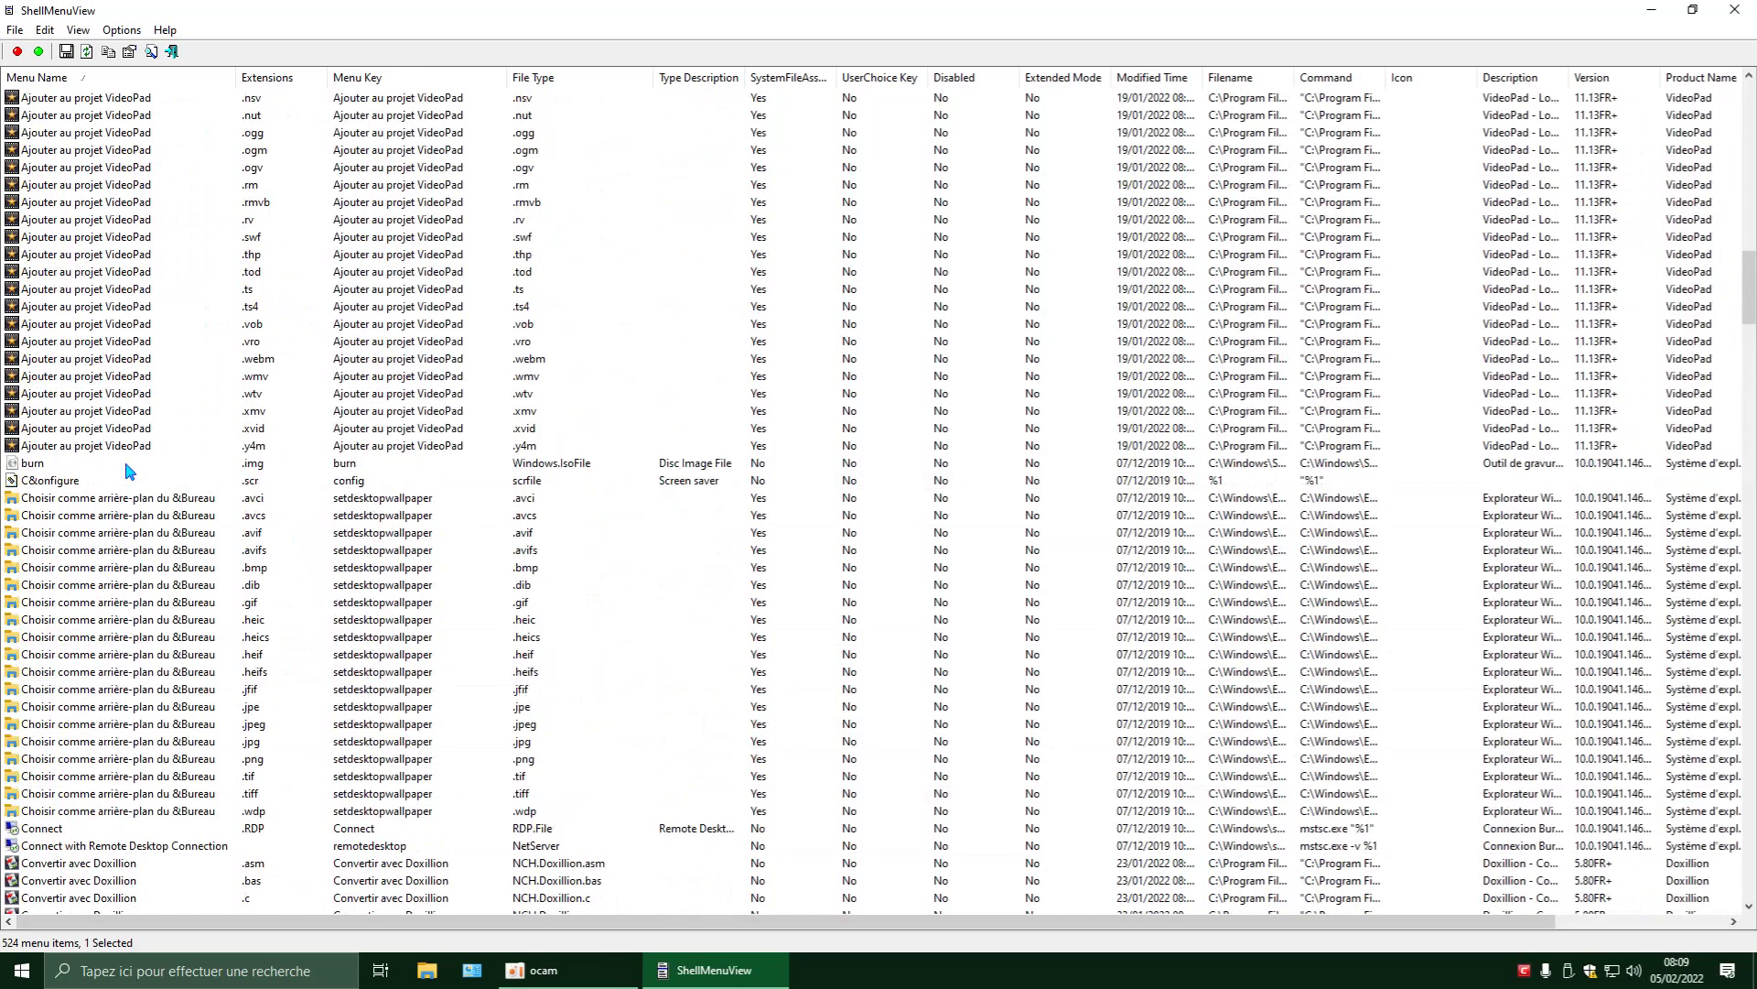
scroll(102, 308, up, 4)
scroll(117, 361, up, 15)
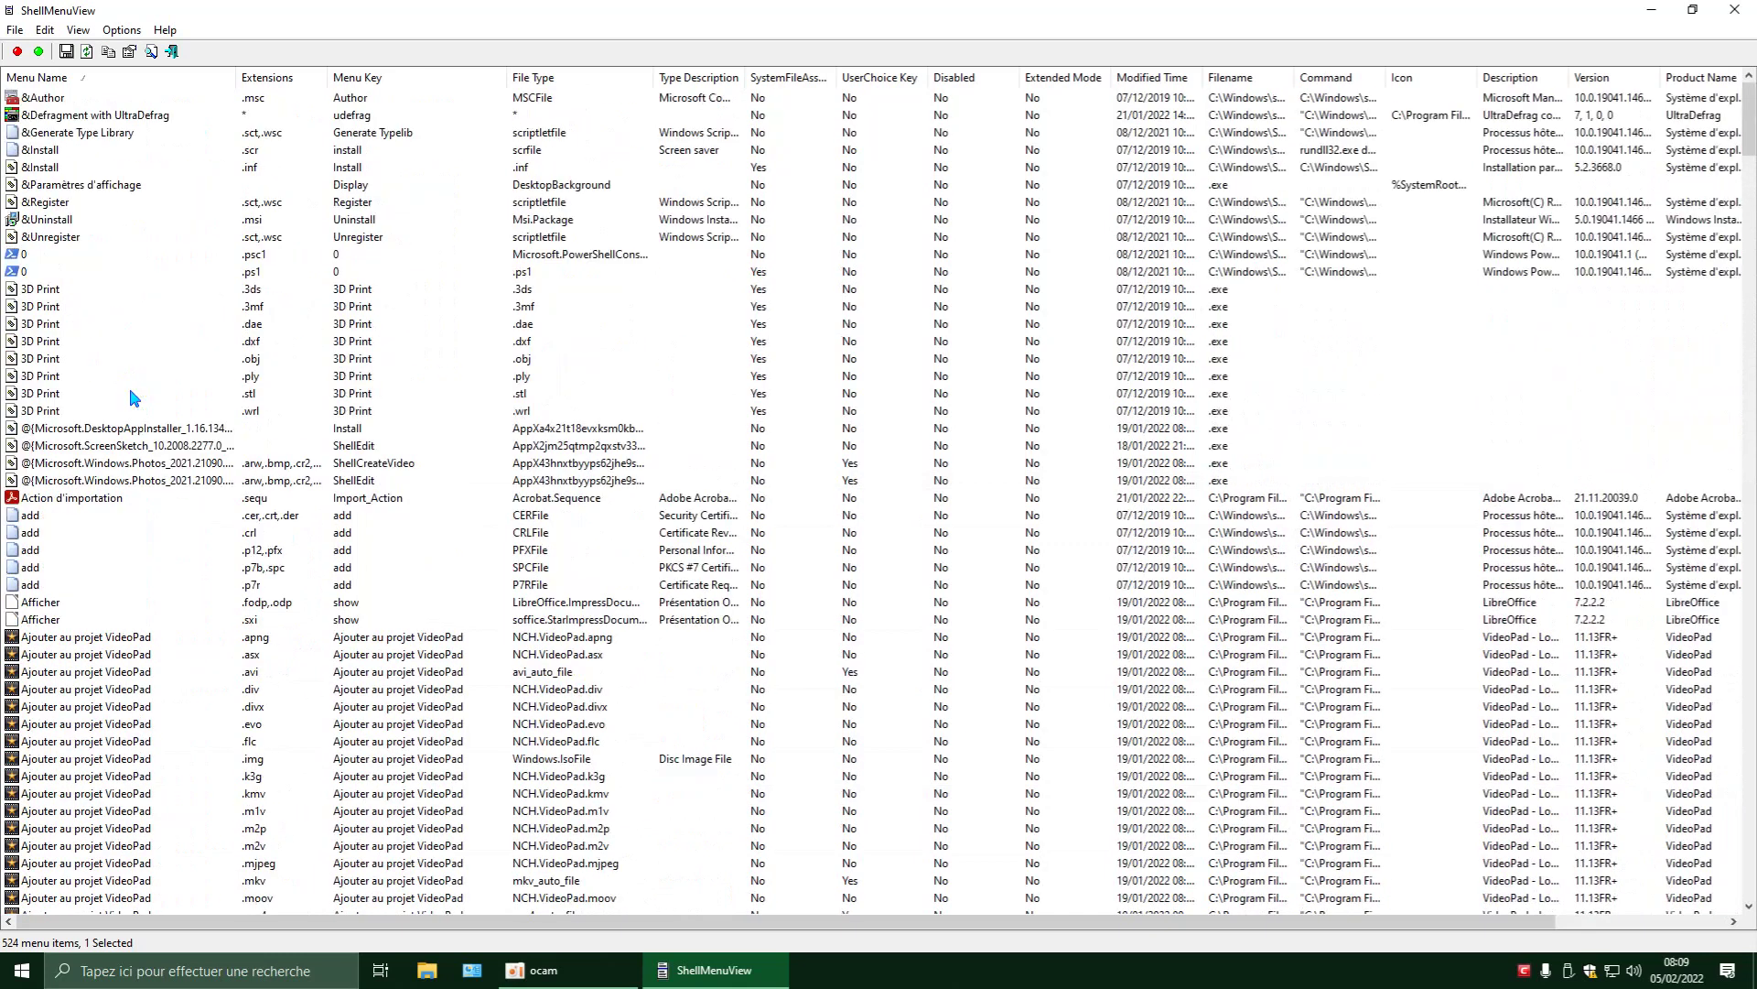
scroll(131, 396, down, 20)
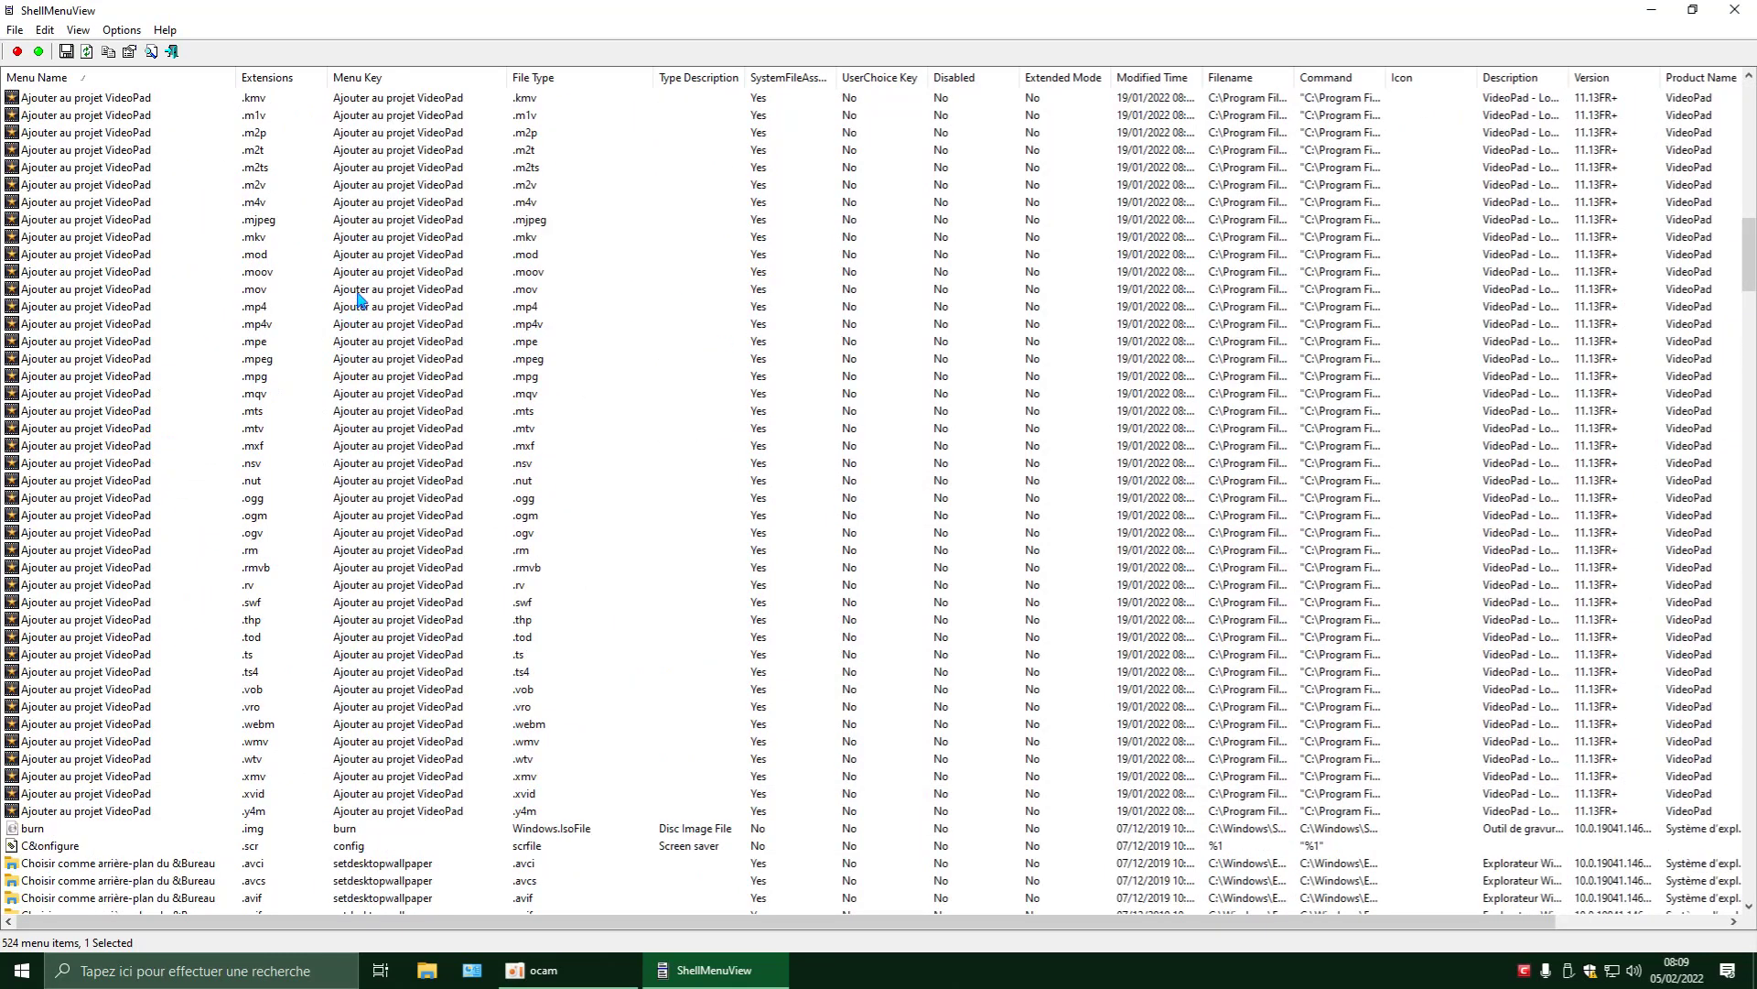
scroll(255, 450, down, 9)
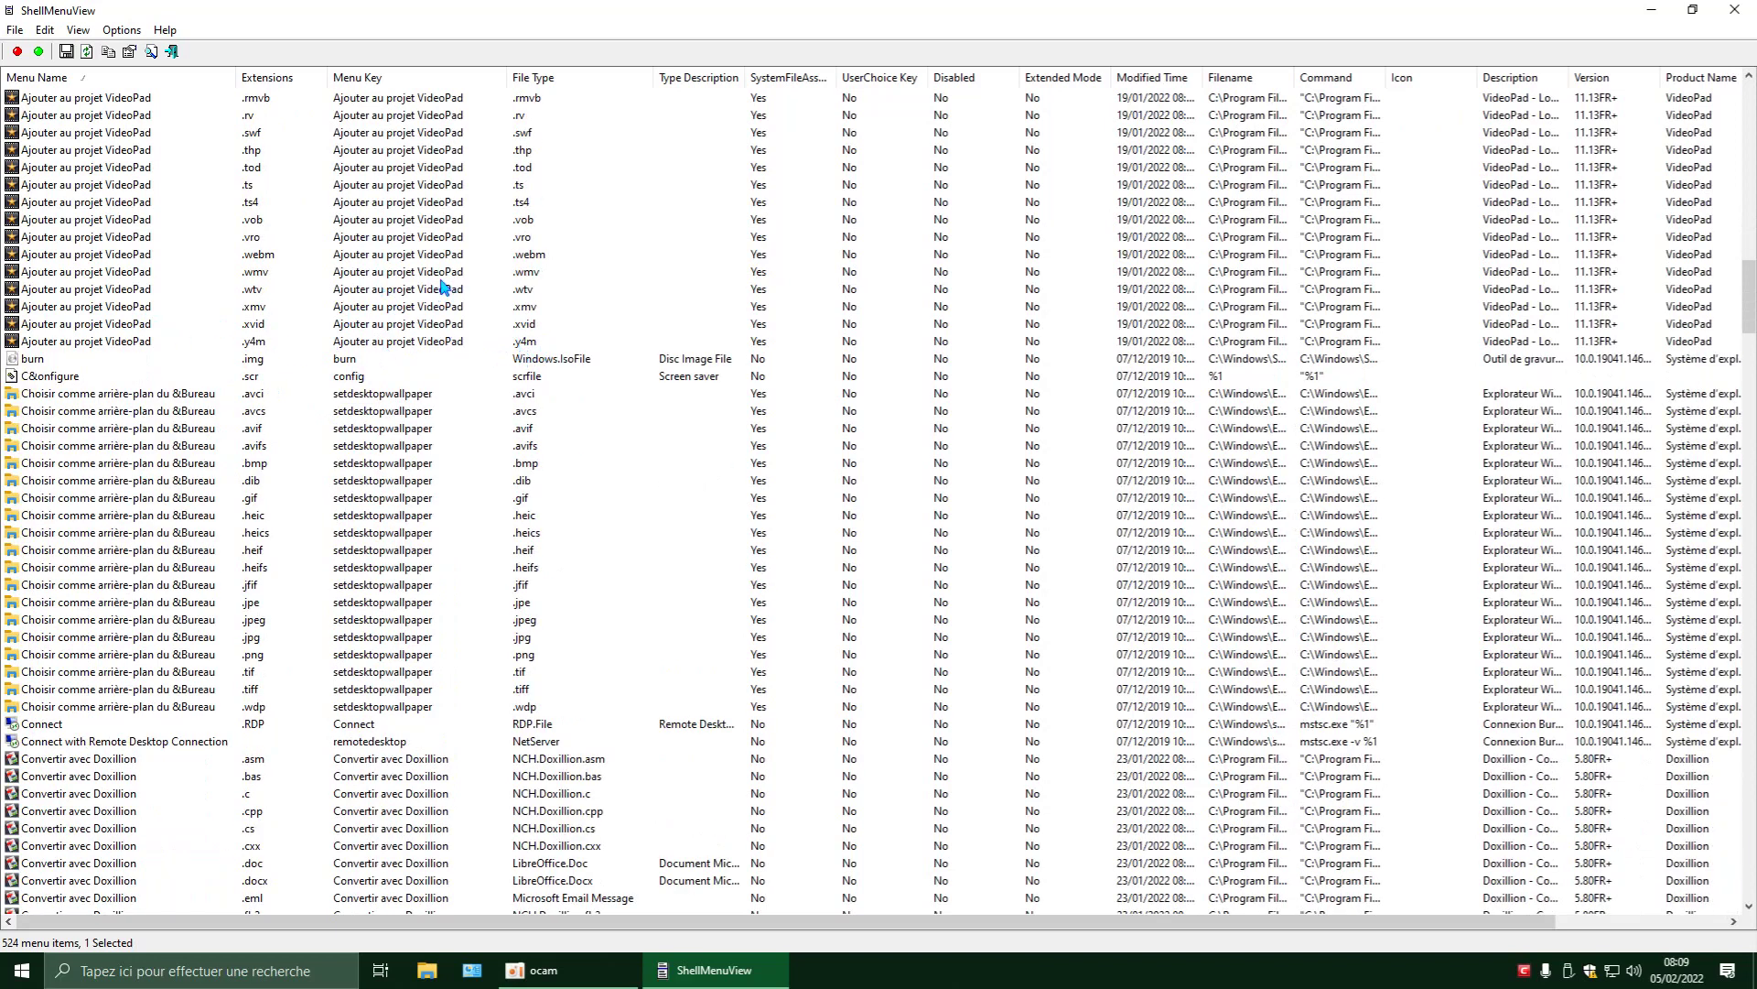
scroll(203, 394, down, 9)
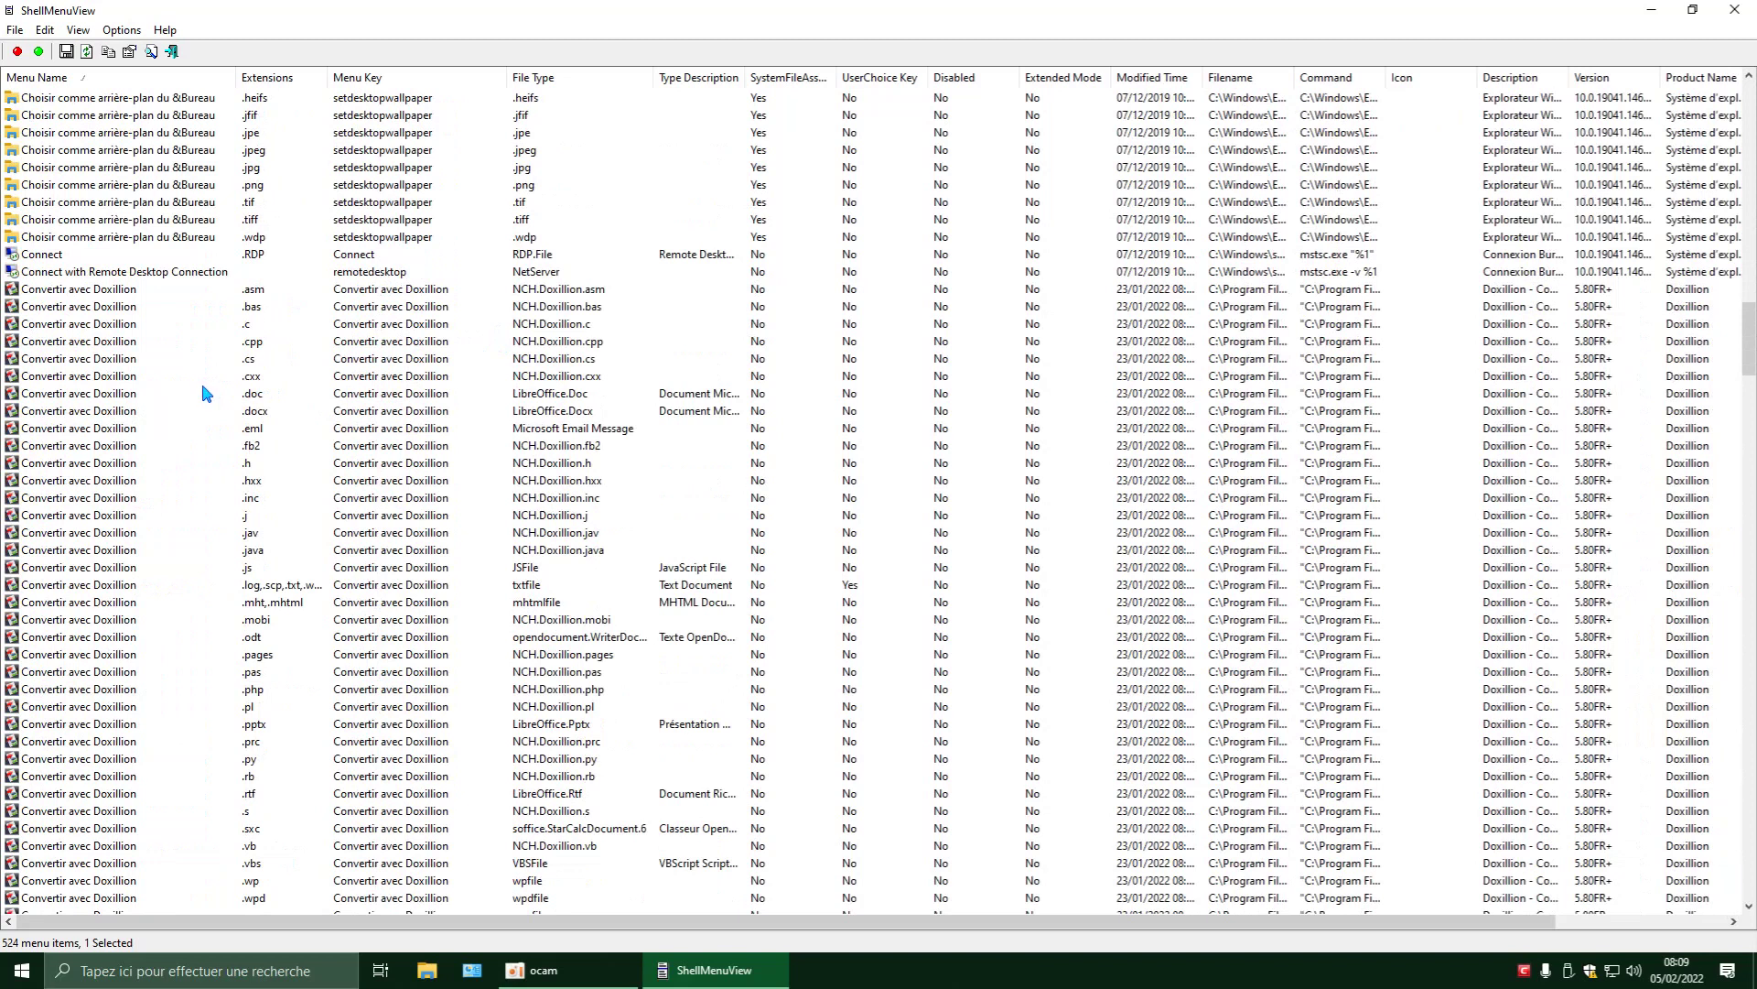
scroll(203, 393, down, 9)
scroll(192, 417, down, 6)
Go through the individual "Convertir avec Doxillion" entries, from the .h and .htm ones back to the .c area and on to .java.
click(66, 449)
click(75, 466)
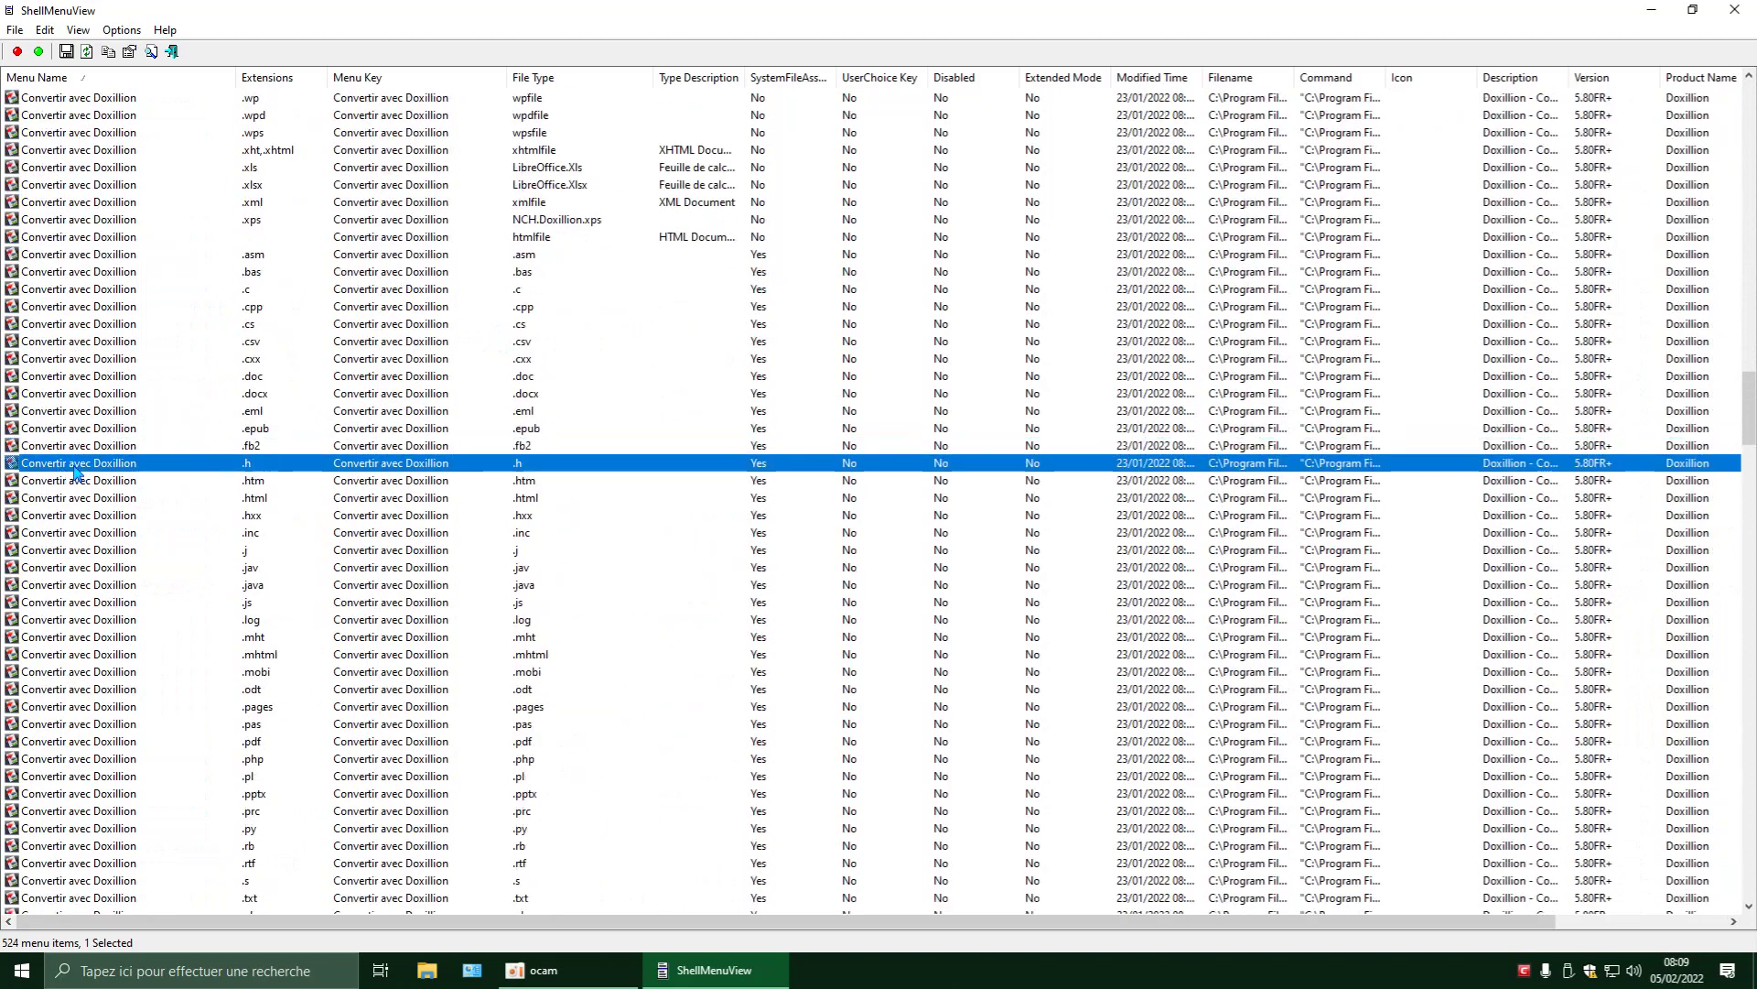
click(79, 482)
click(102, 447)
click(108, 429)
click(110, 412)
click(115, 395)
click(119, 379)
click(119, 365)
click(117, 346)
click(119, 330)
click(119, 313)
click(119, 293)
scroll(116, 435, down, 2)
scroll(116, 437, down, 2)
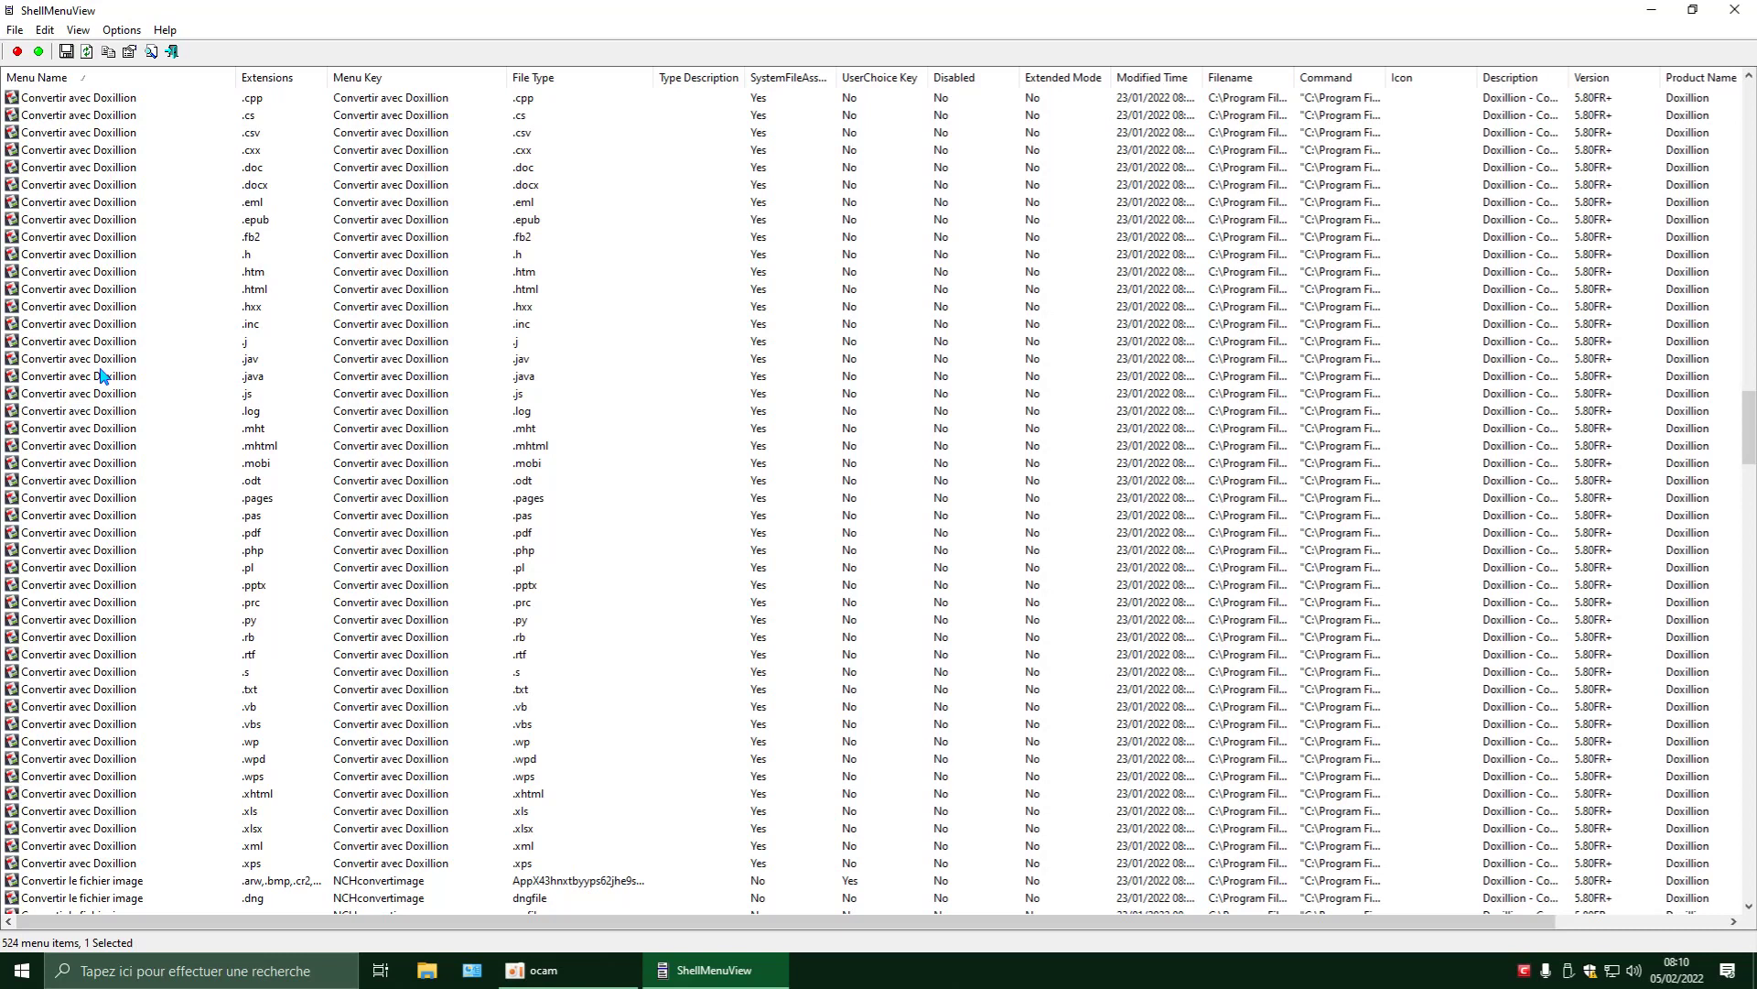
click(84, 377)
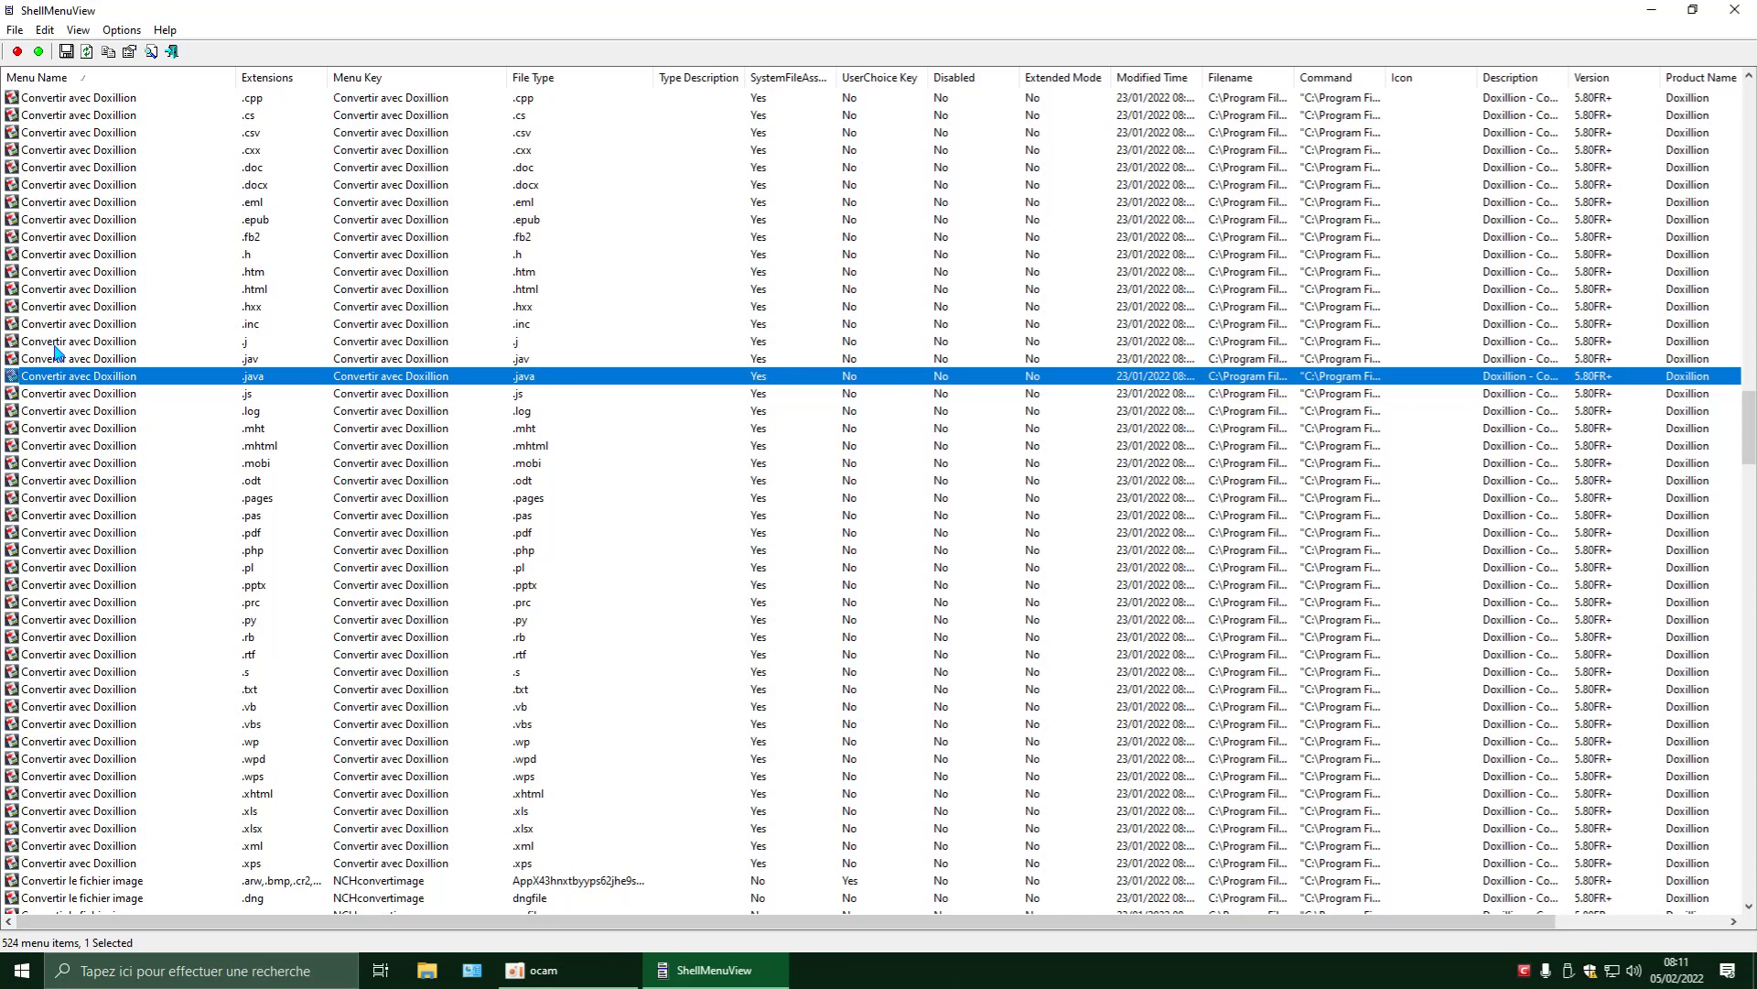
Find the "Extraire avec Express Zip" entries and inspect the WinRAR and .img ones.
scroll(119, 536, down, 3)
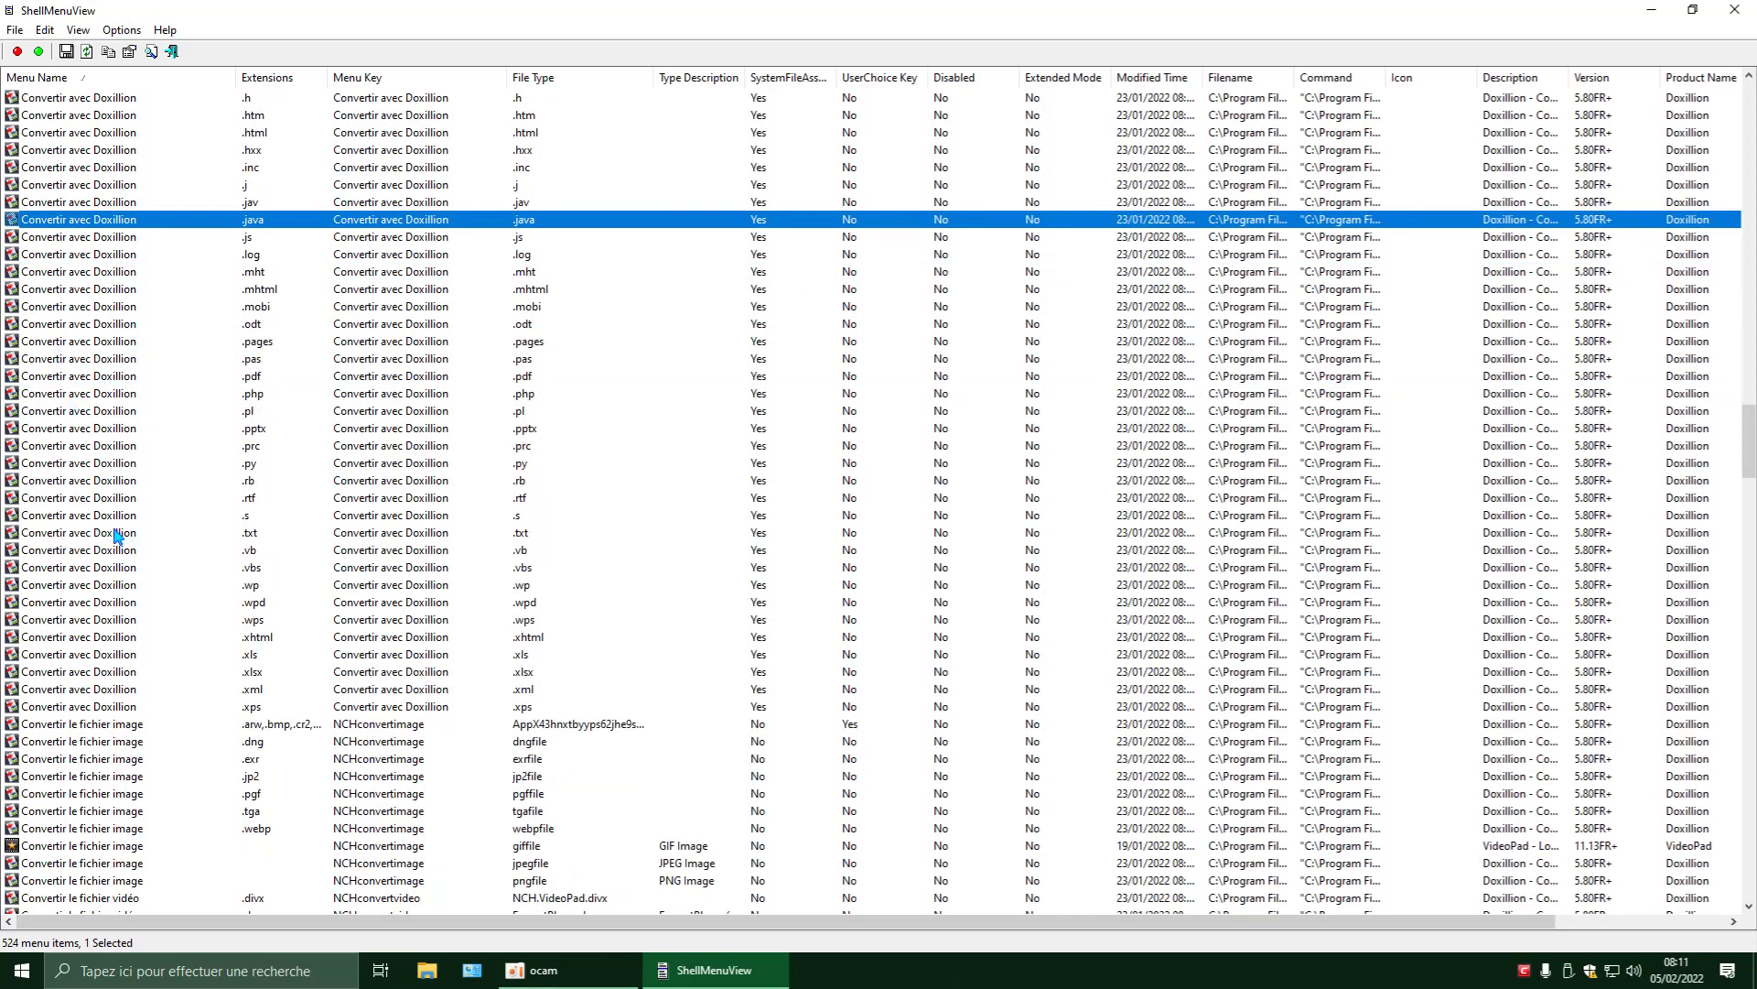
scroll(117, 540, down, 3)
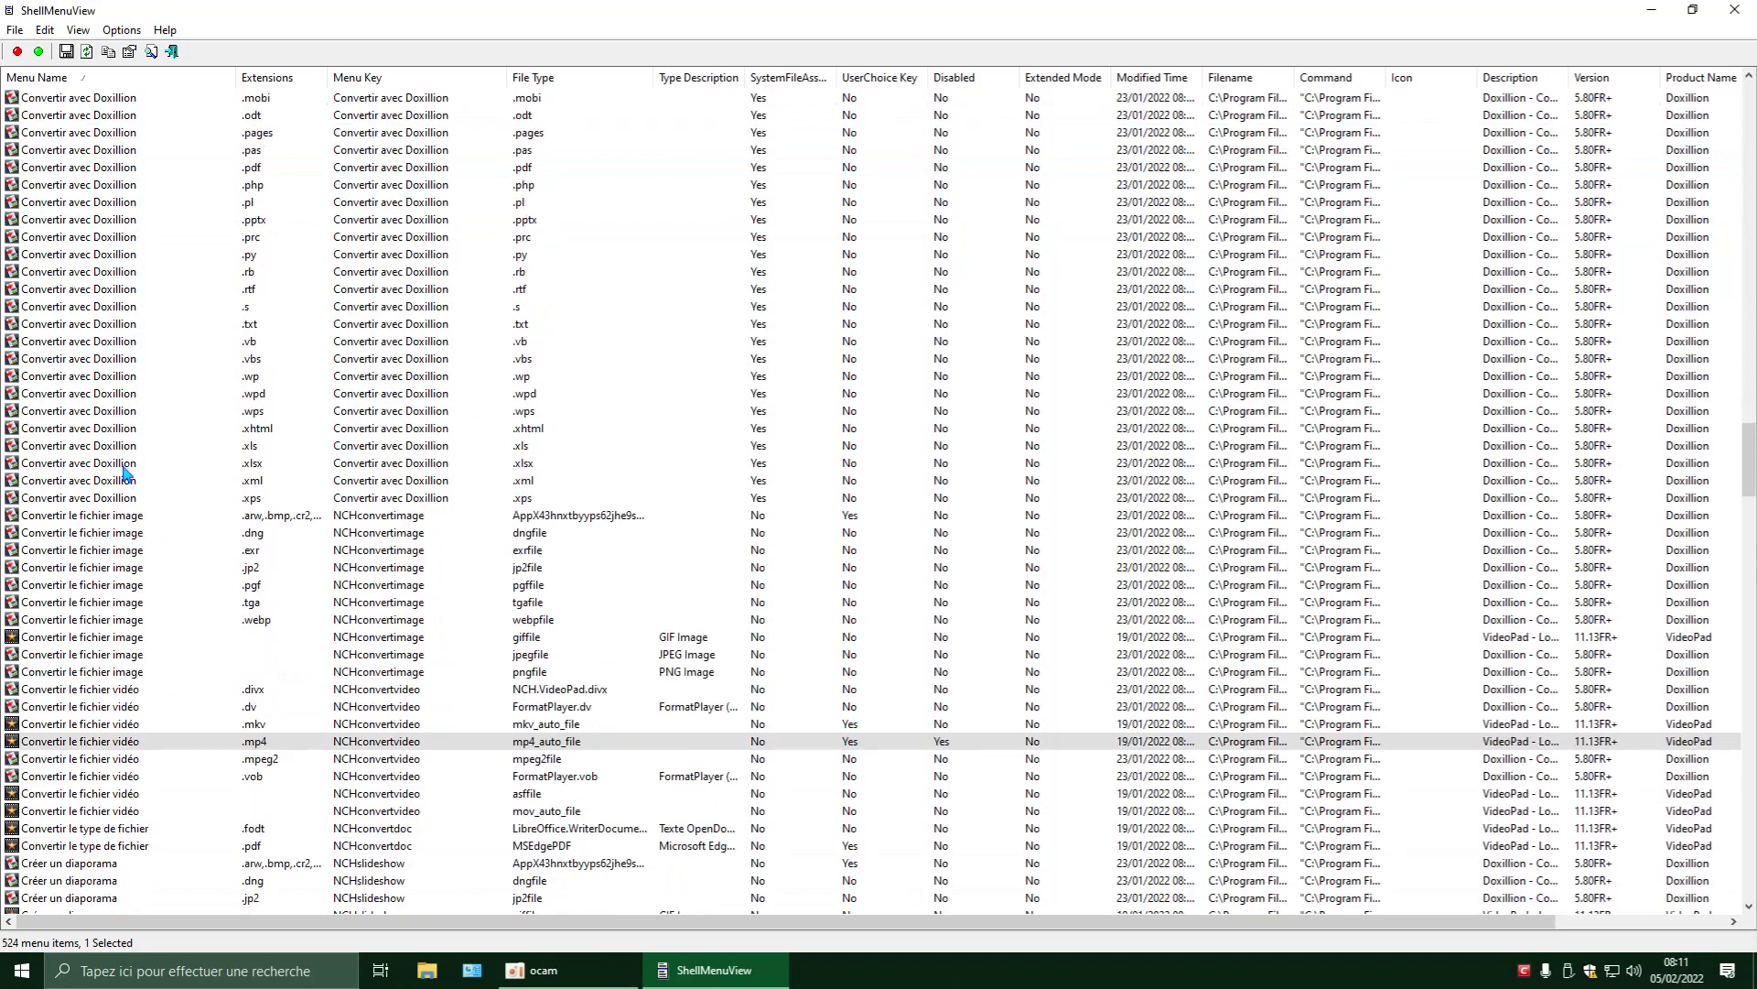
scroll(102, 558, down, 9)
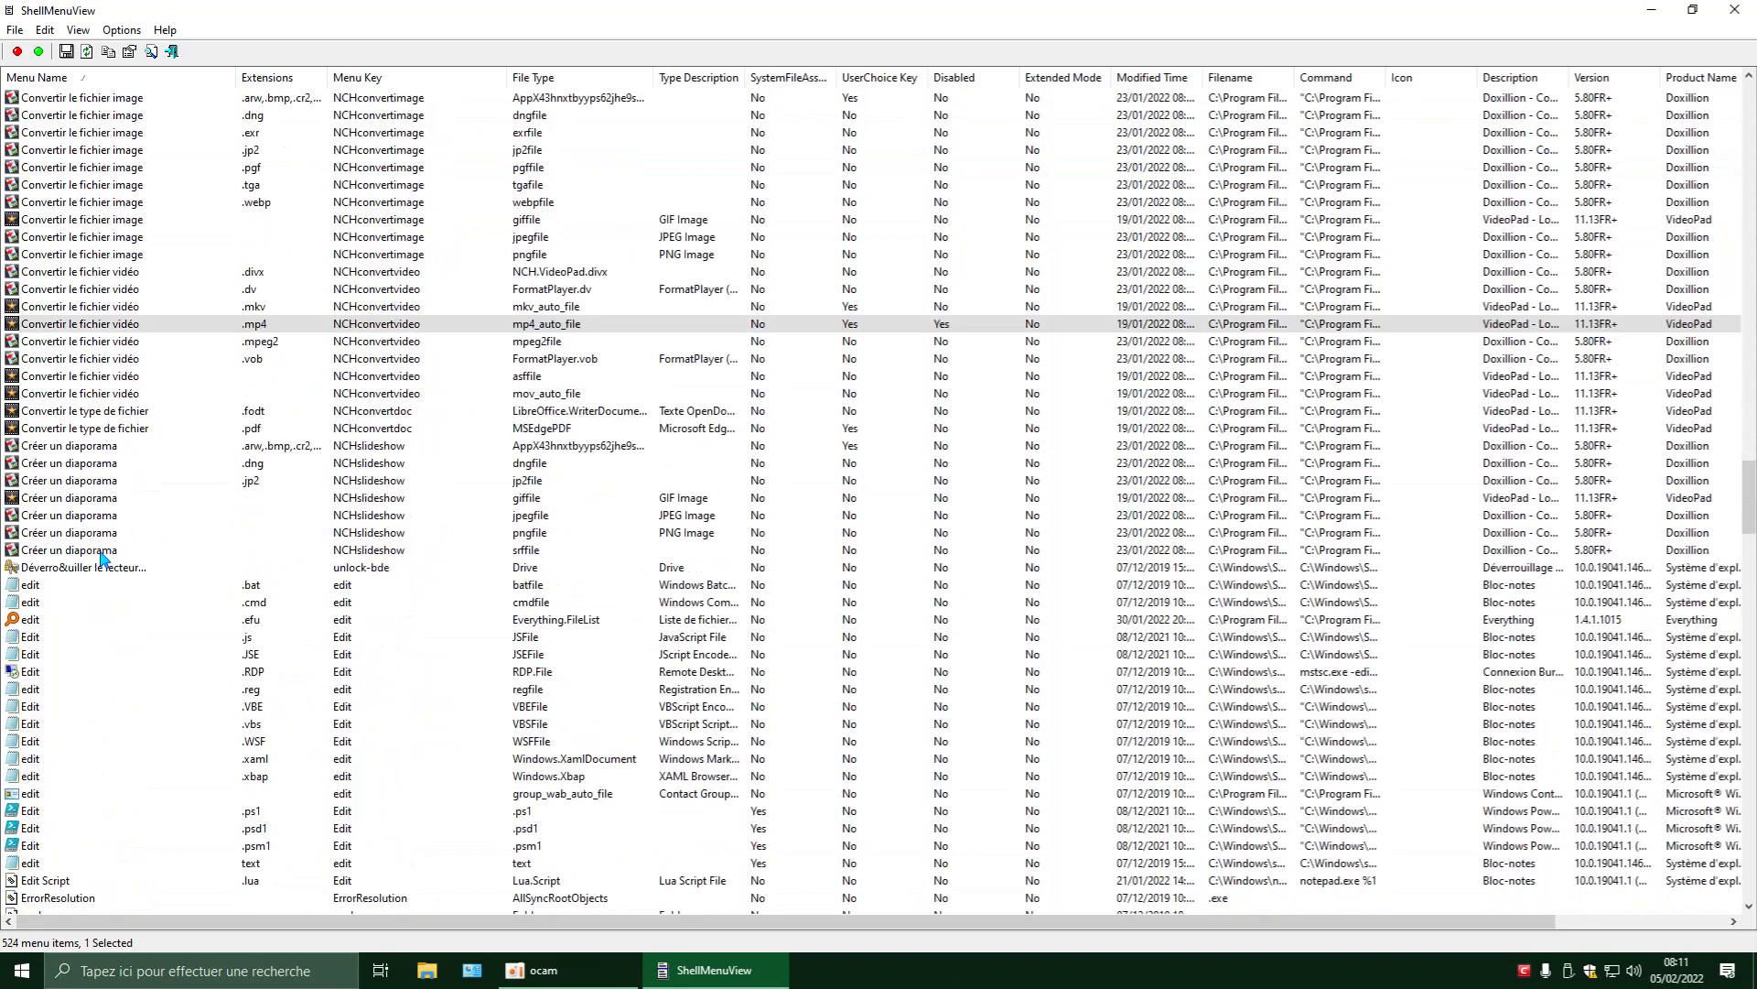
scroll(87, 499, down, 9)
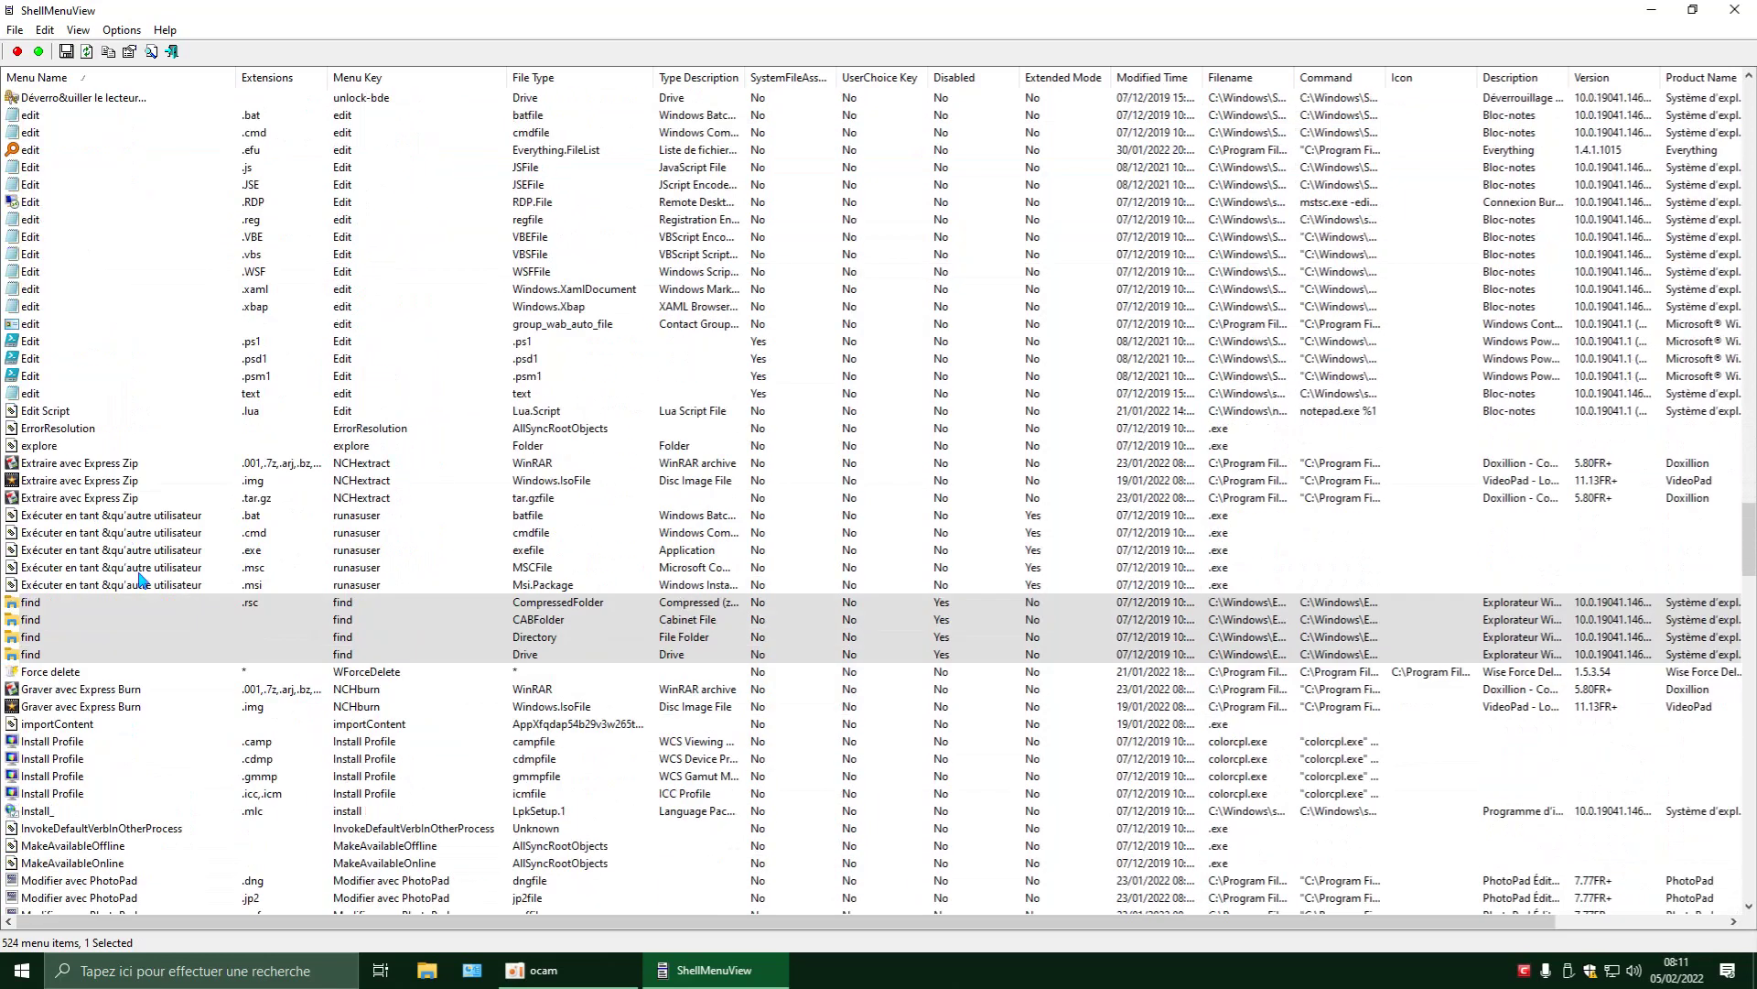
click(84, 469)
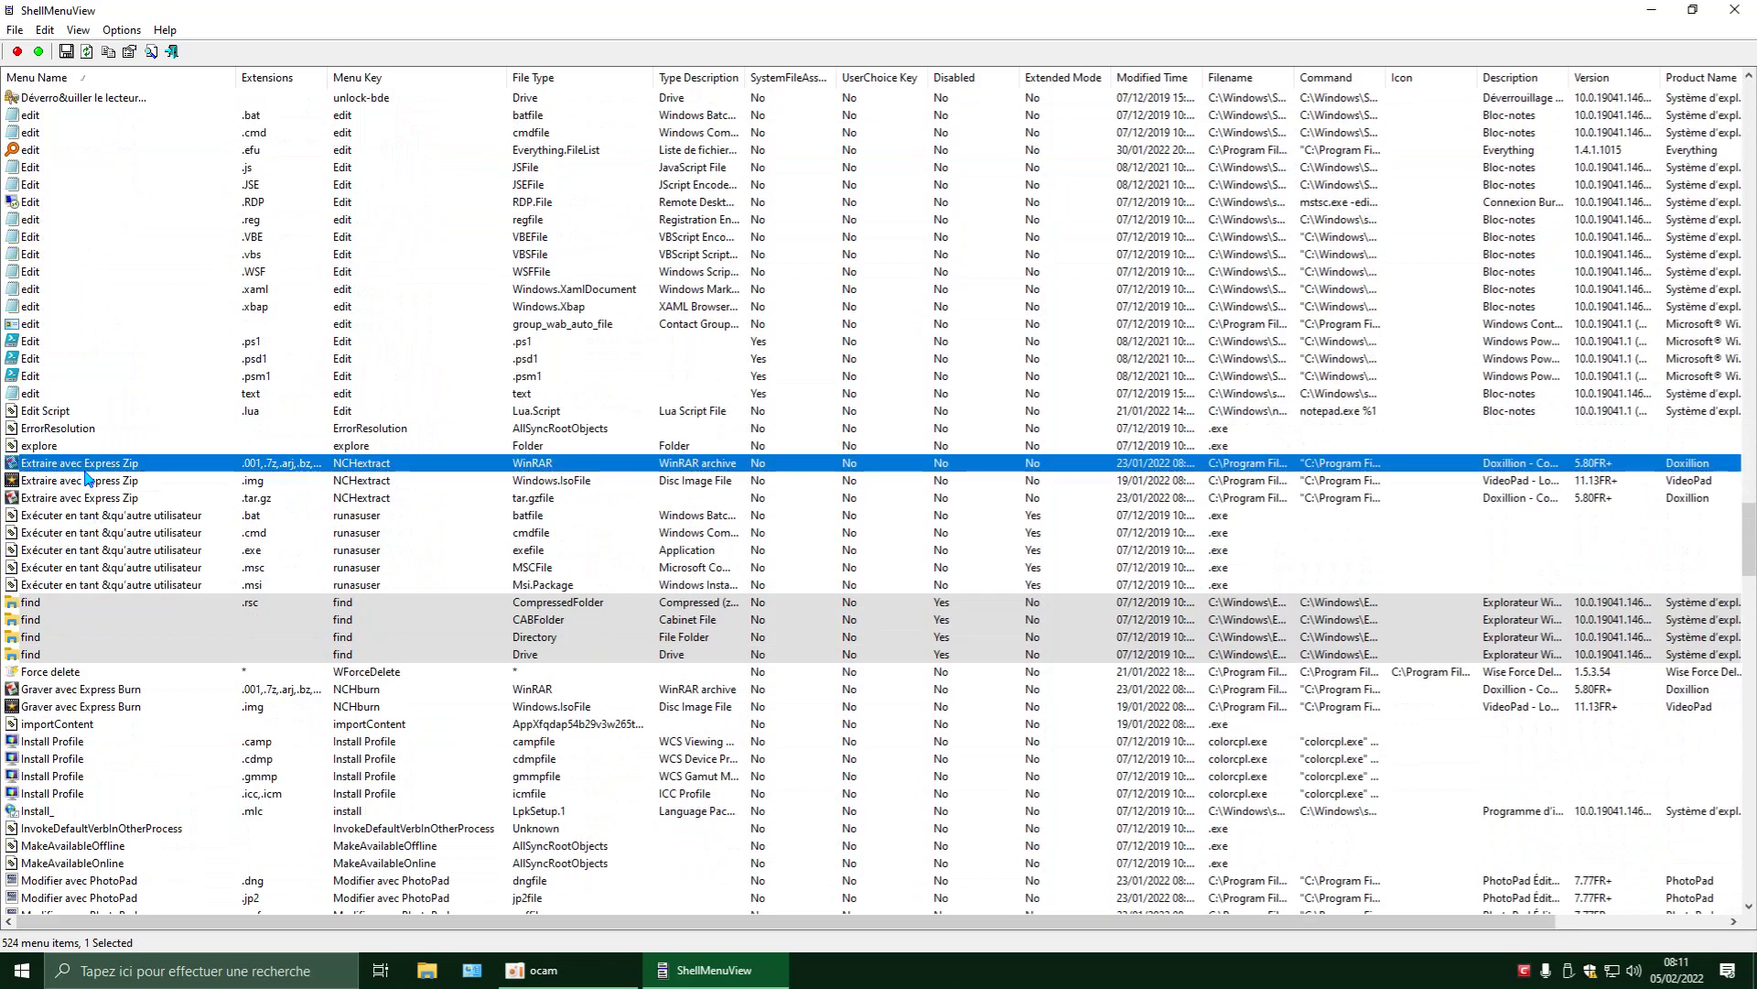
click(90, 485)
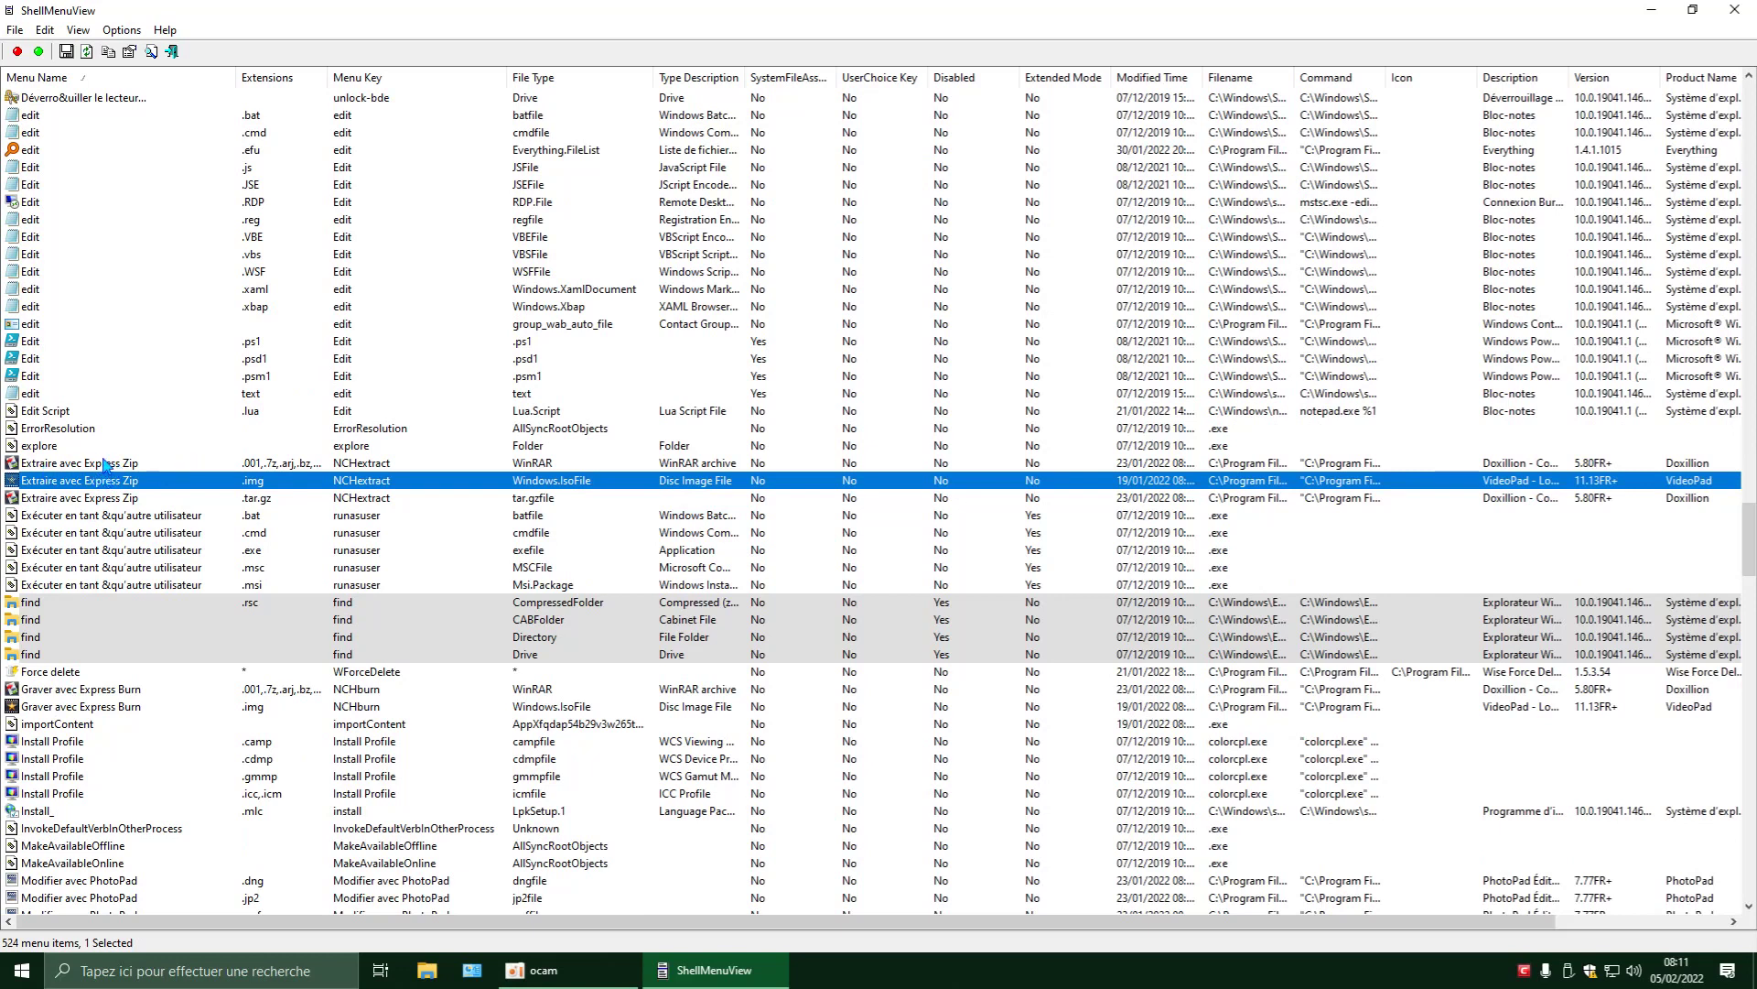
Open the WinRAR "Extraire avec Express Zip" entry in the registry editor and show its surrounding keys.
click(112, 464)
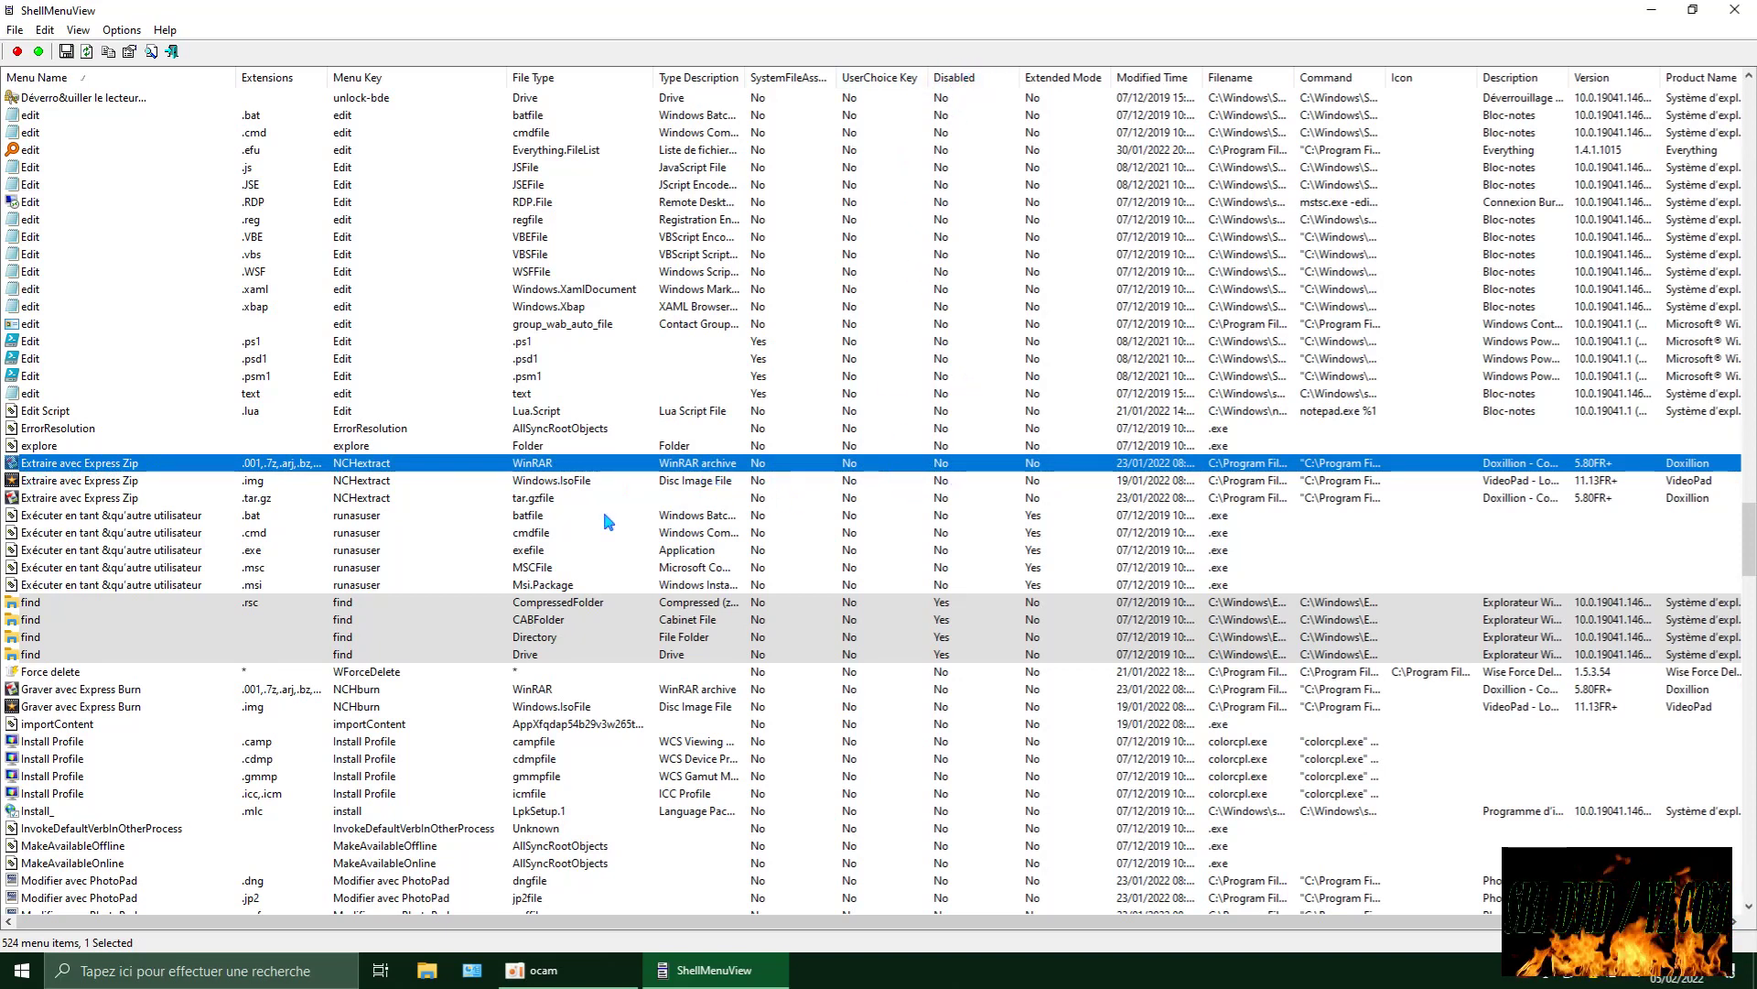
right_click(138, 465)
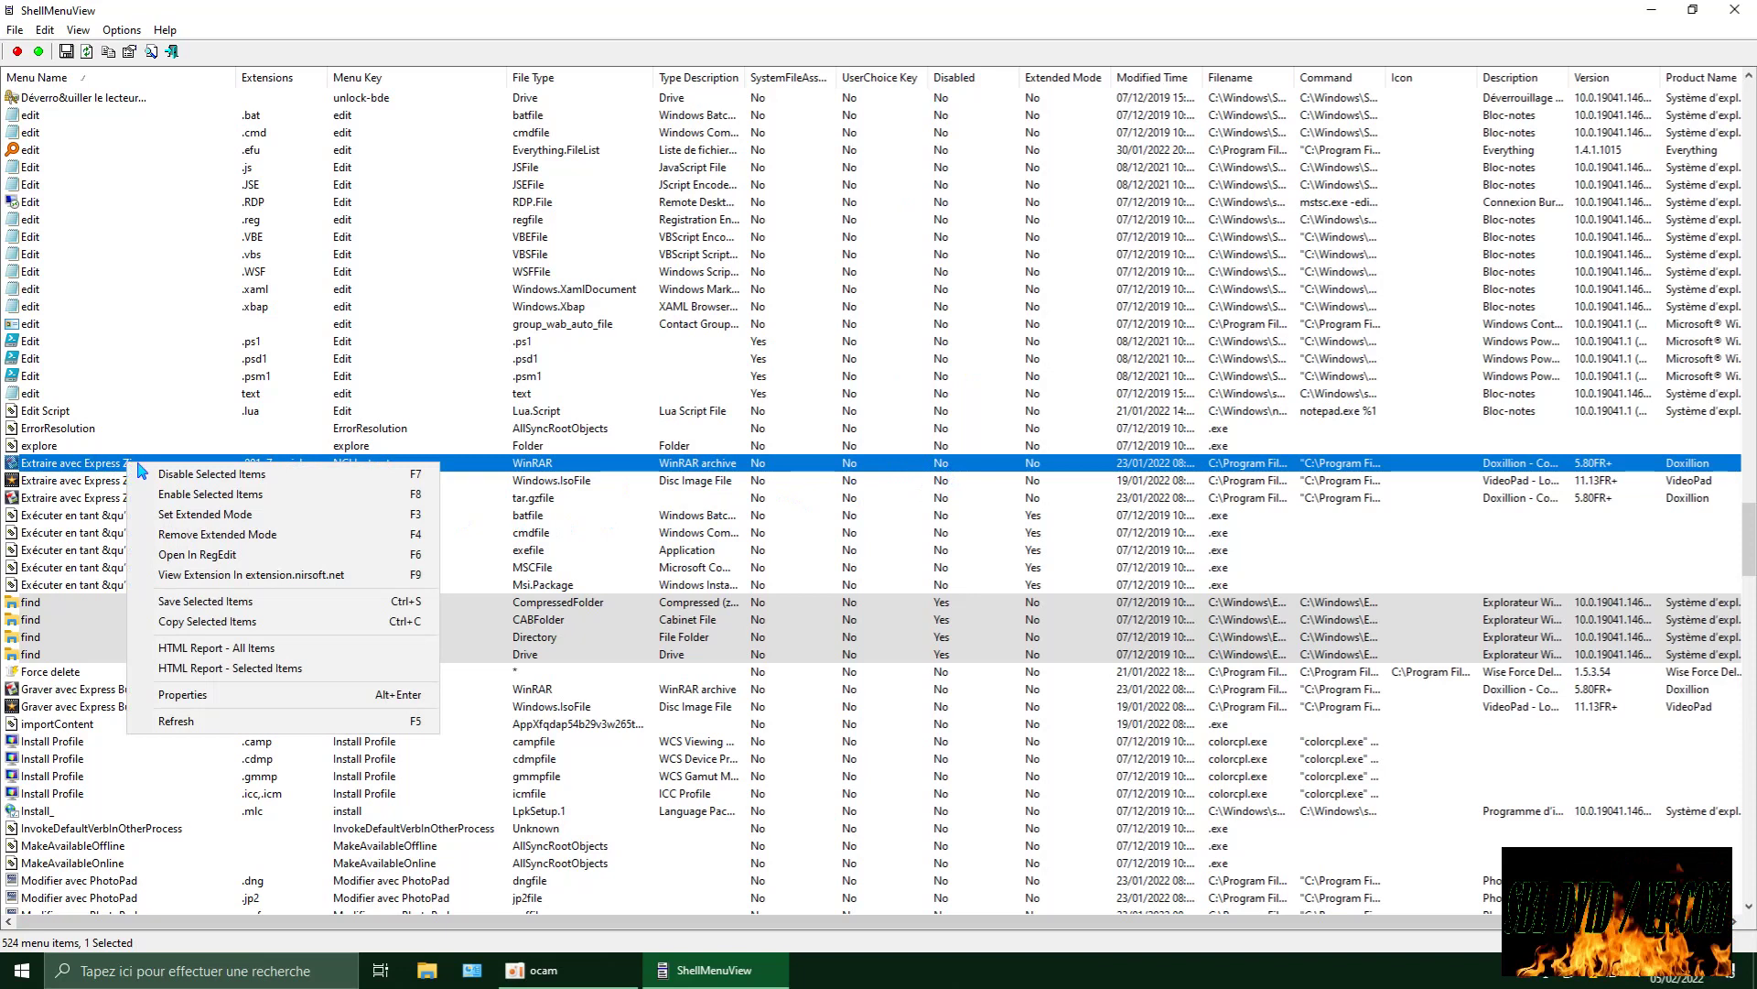
click(206, 554)
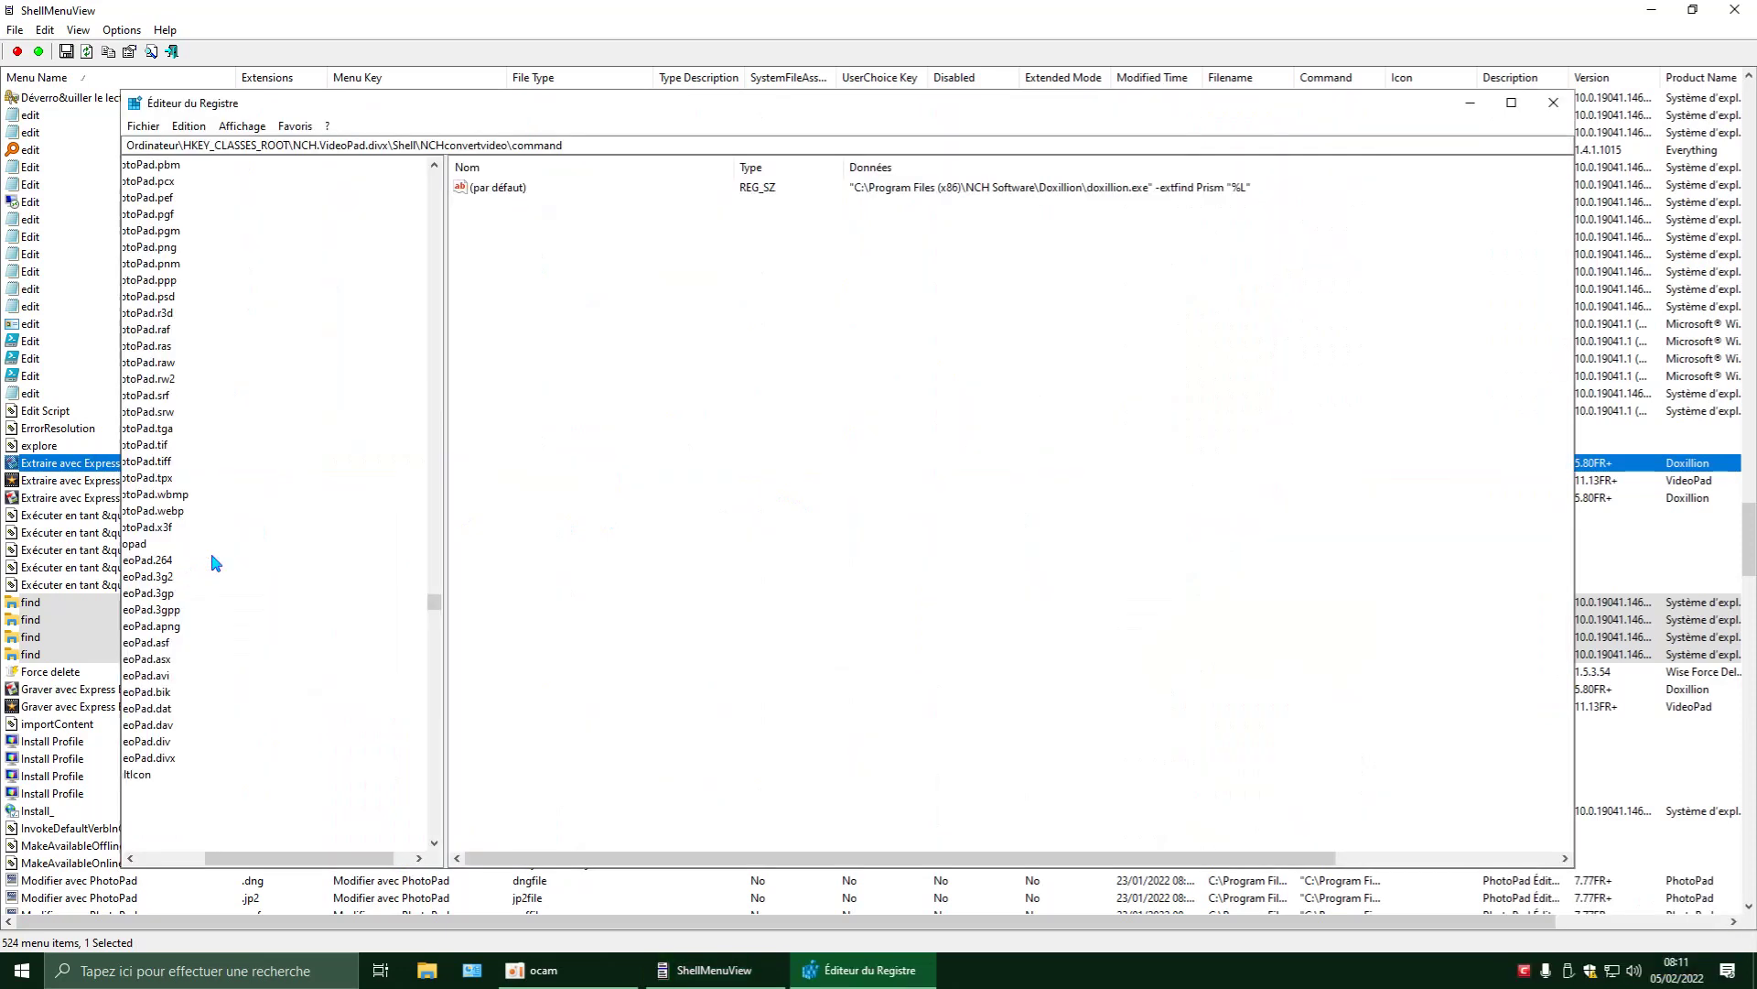
click(434, 843)
click(434, 843)
click(434, 843)
click(434, 843)
click(434, 843)
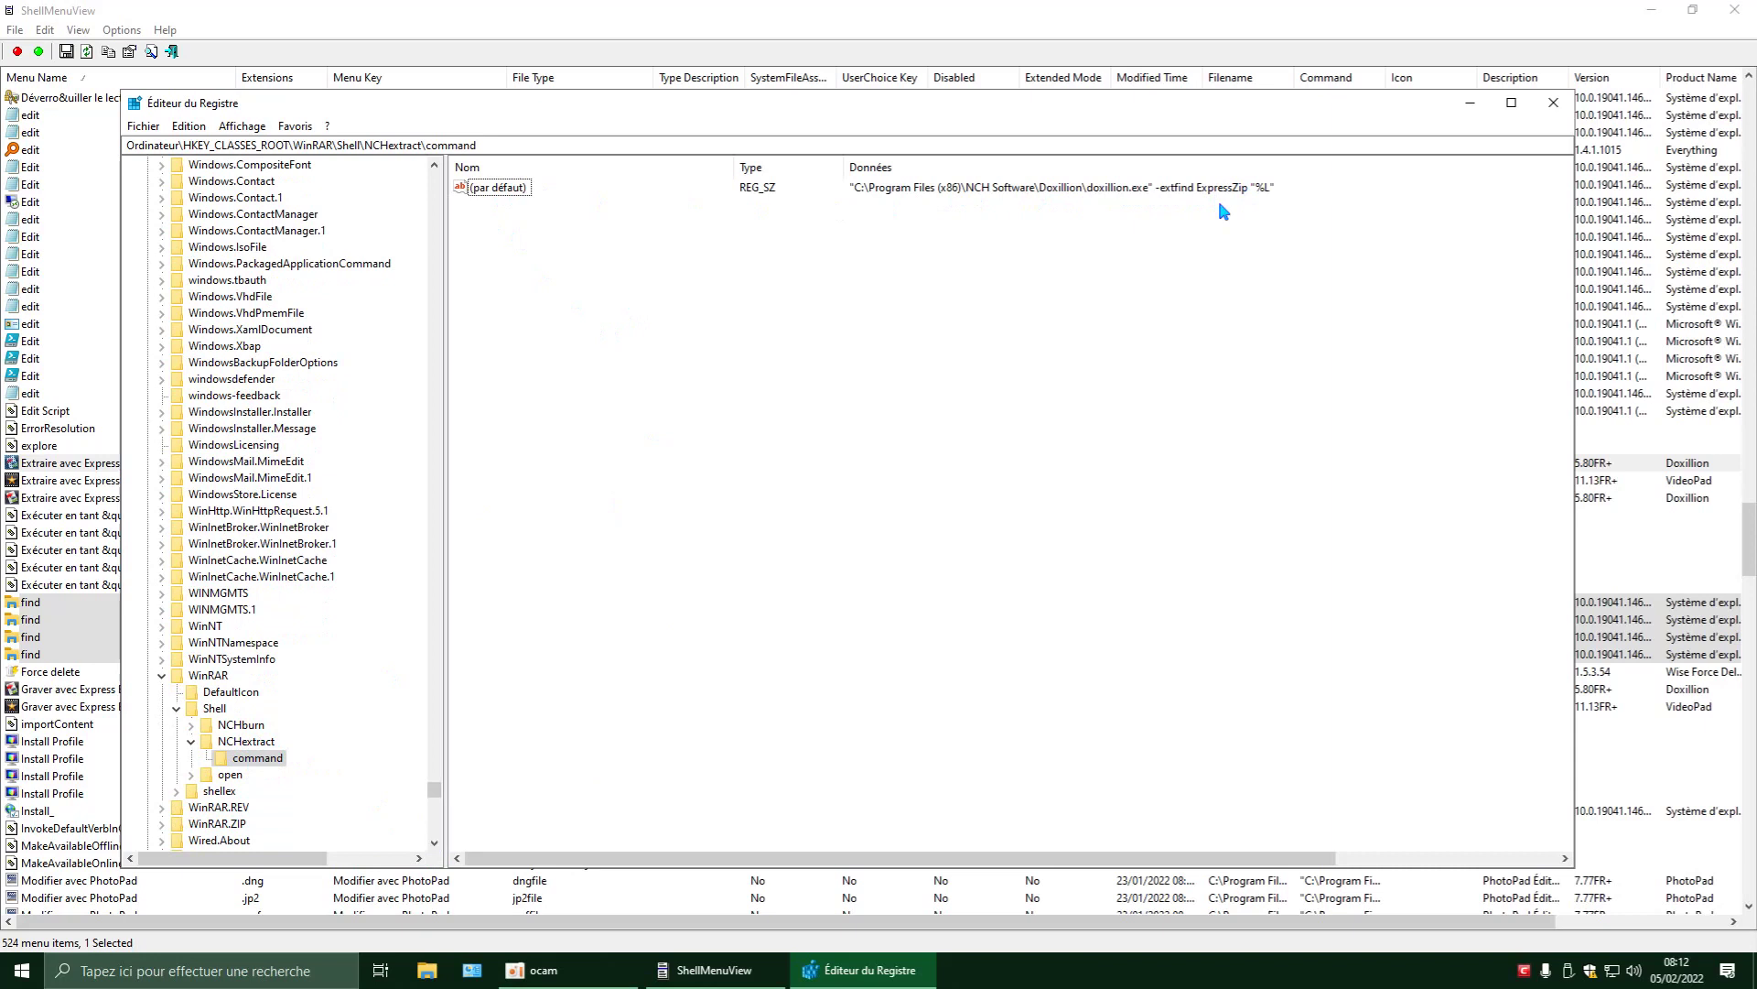
Delete the command key under WinRAR\Shell\NCHextract and close the registry editor.
right_click(266, 760)
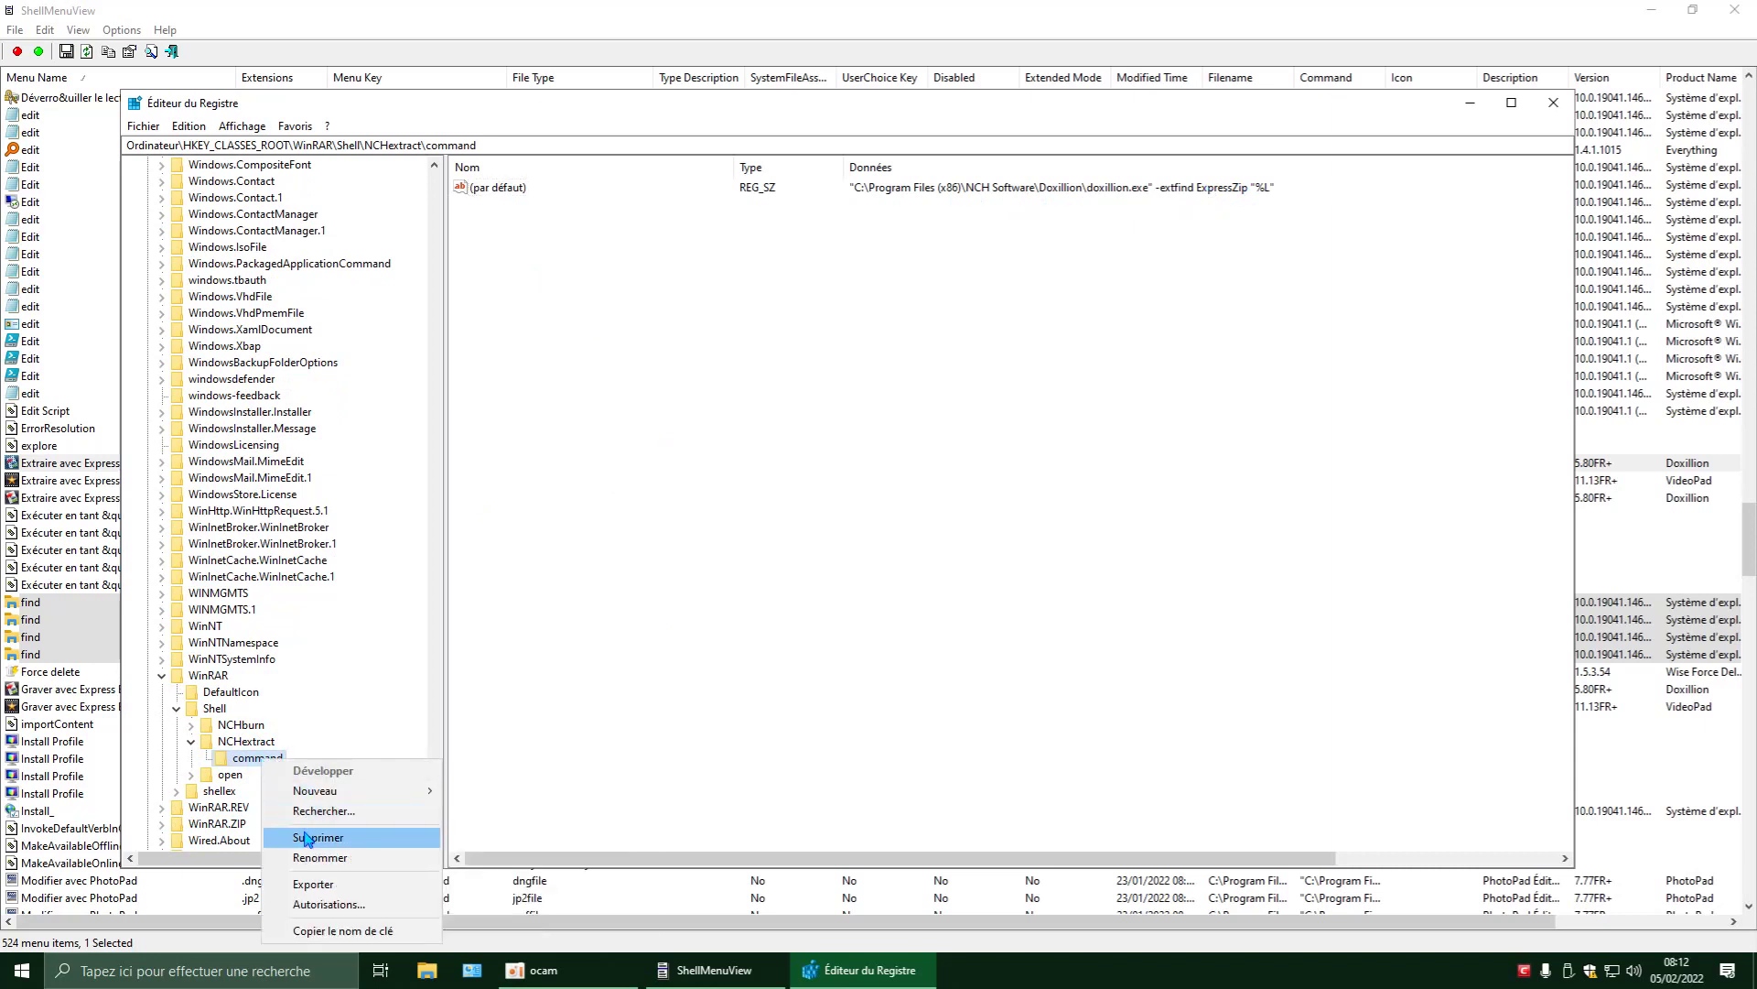
click(311, 836)
click(989, 482)
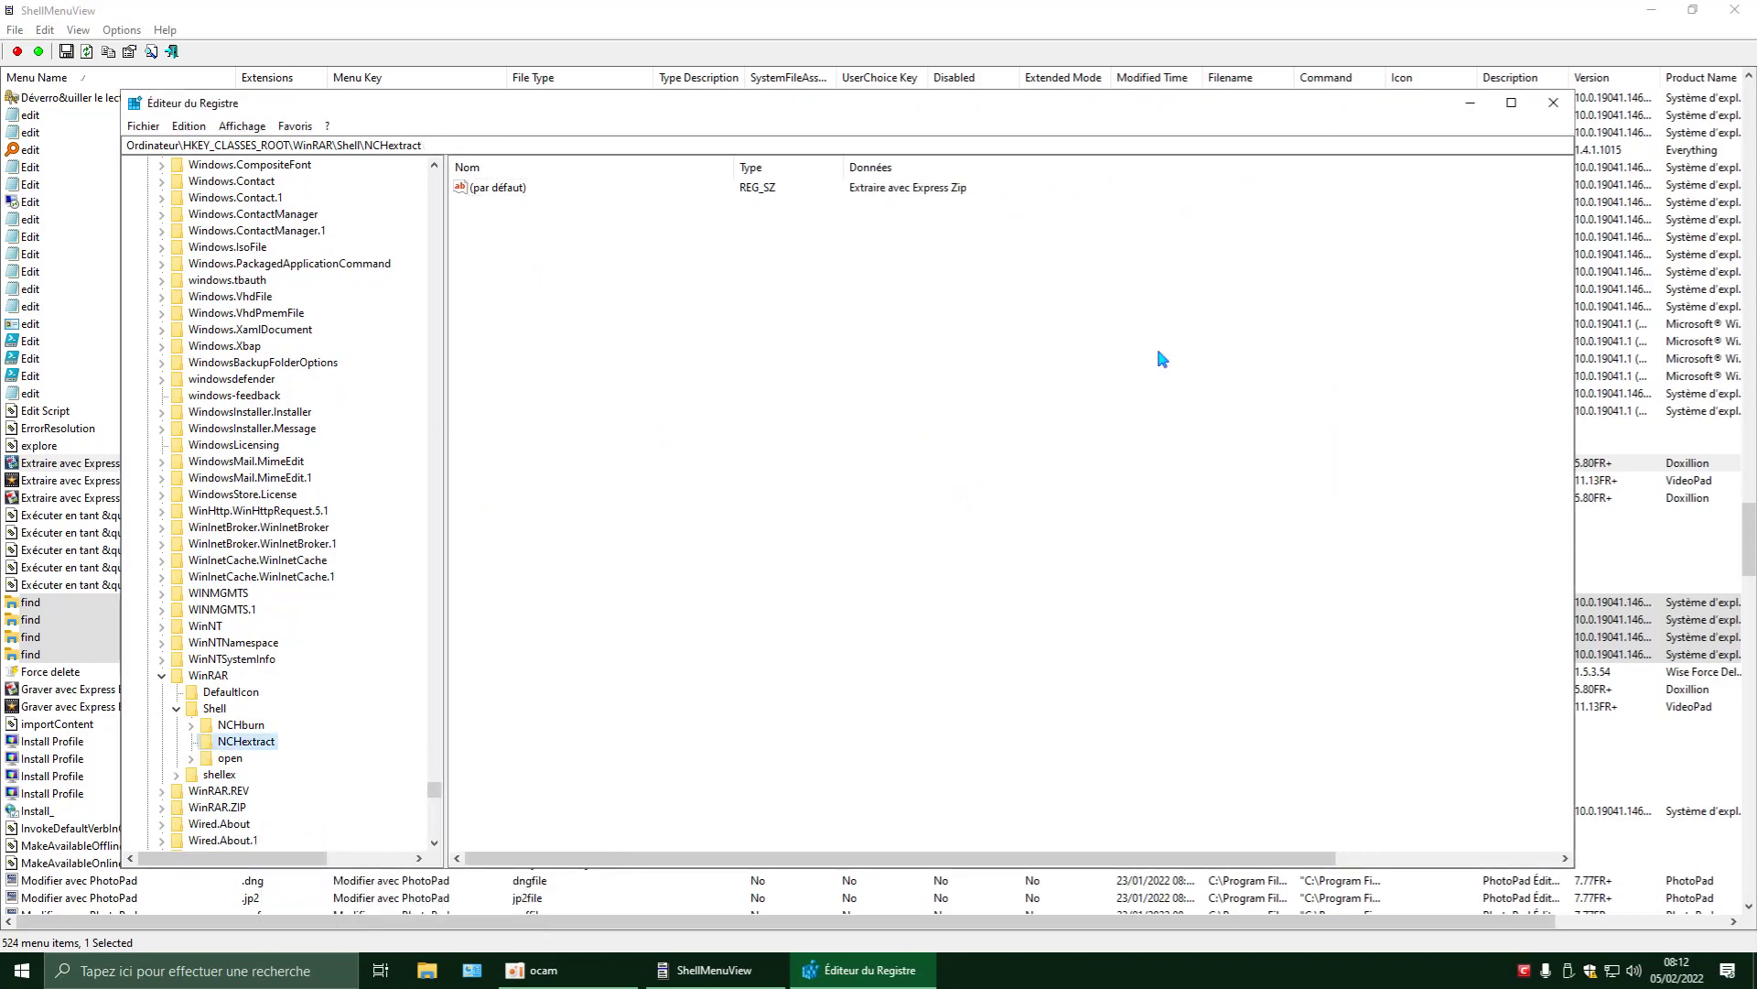
click(1553, 102)
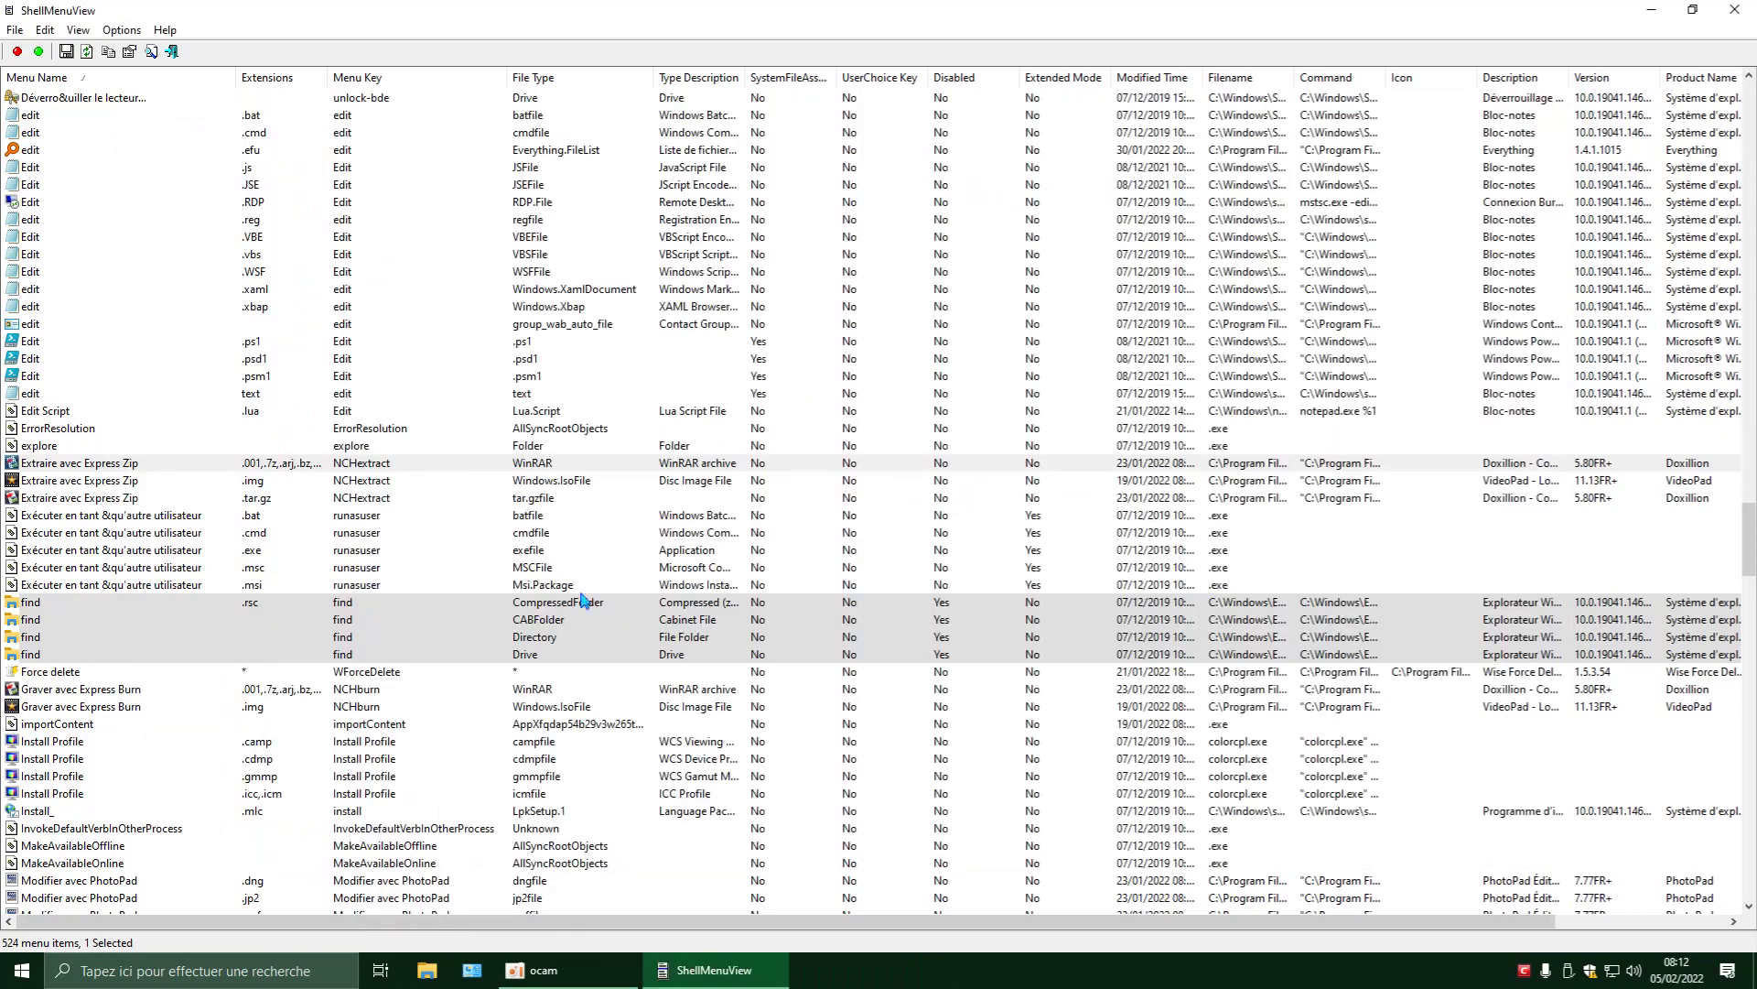
Open the .img "Extraire avec Express Zip" entry in the registry editor.
click(131, 482)
right_click(131, 486)
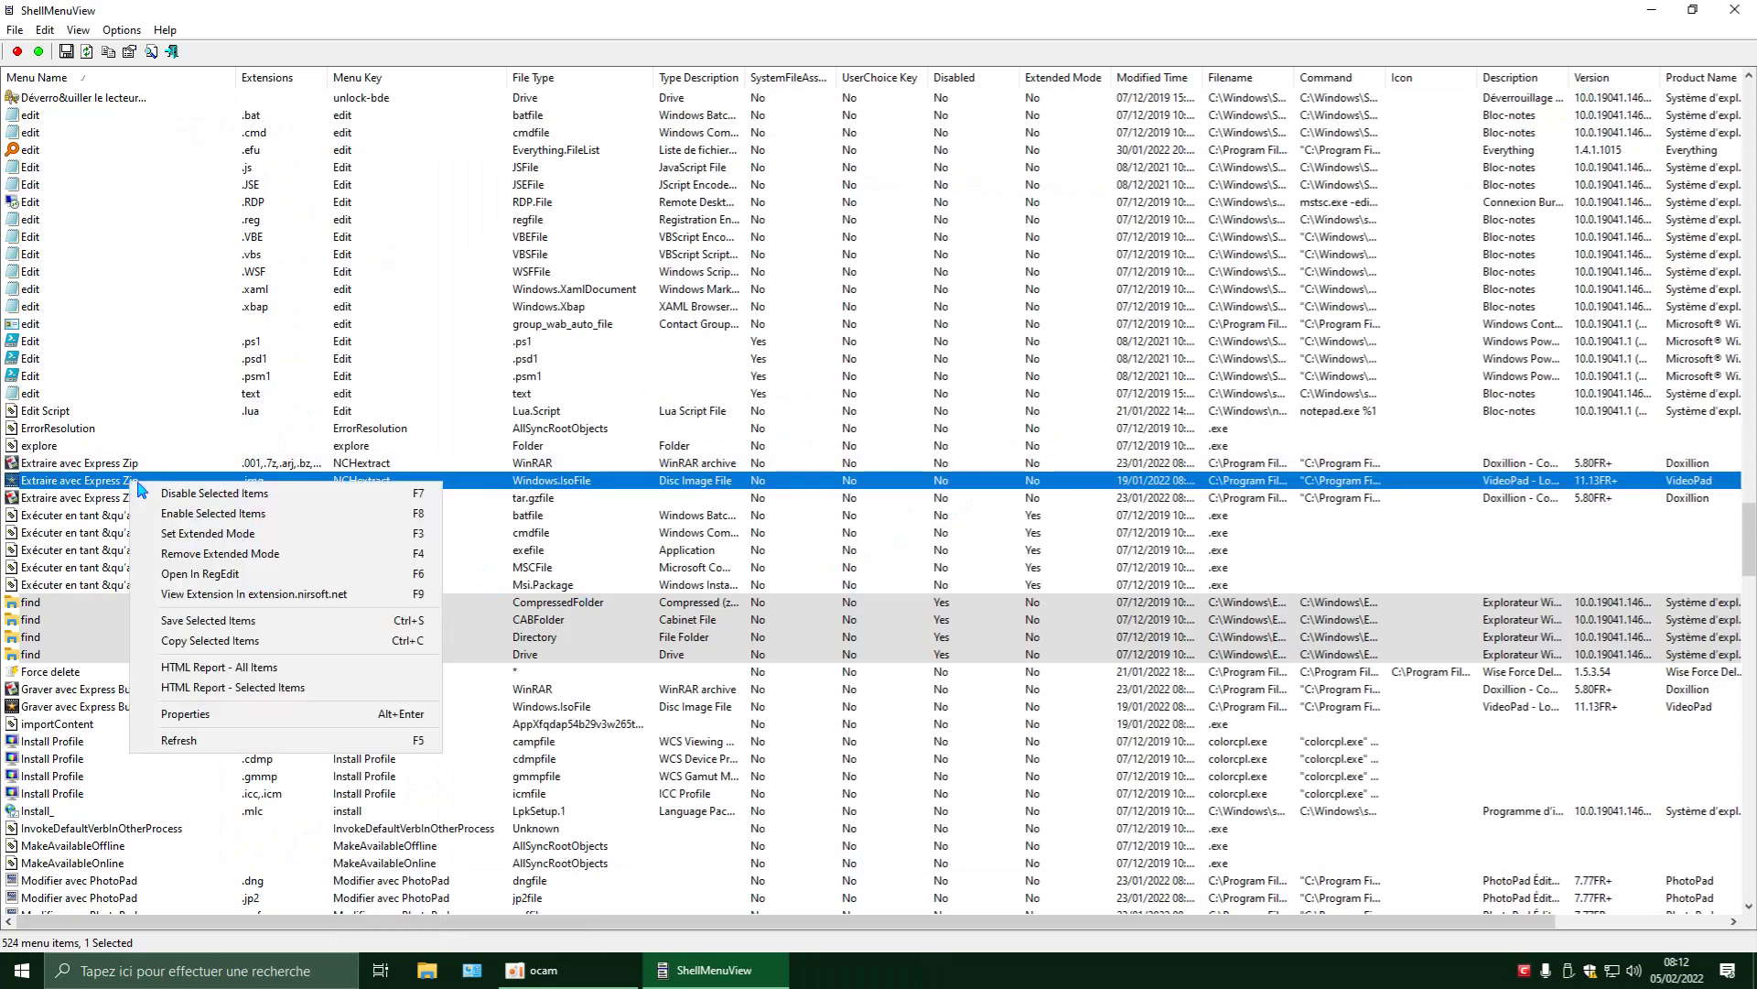
click(229, 574)
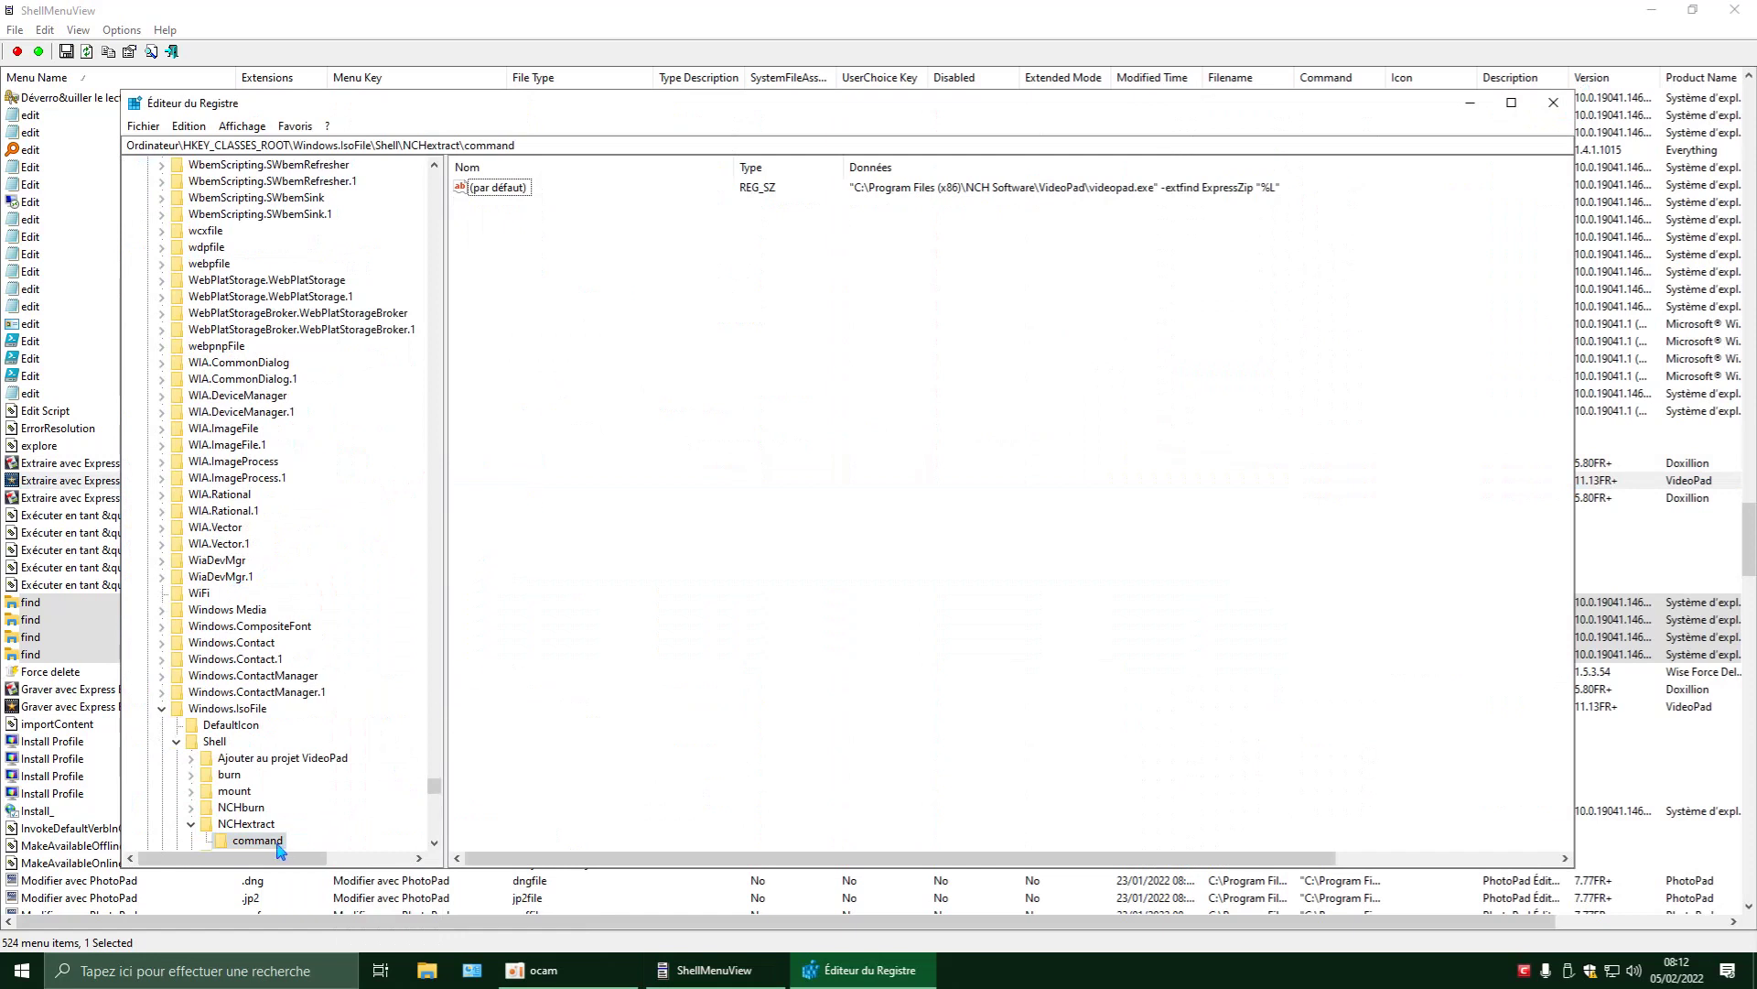
Delete the command key under Windows.IsoFile\Shell\NCHextract and close the registry editor.
right_click(270, 847)
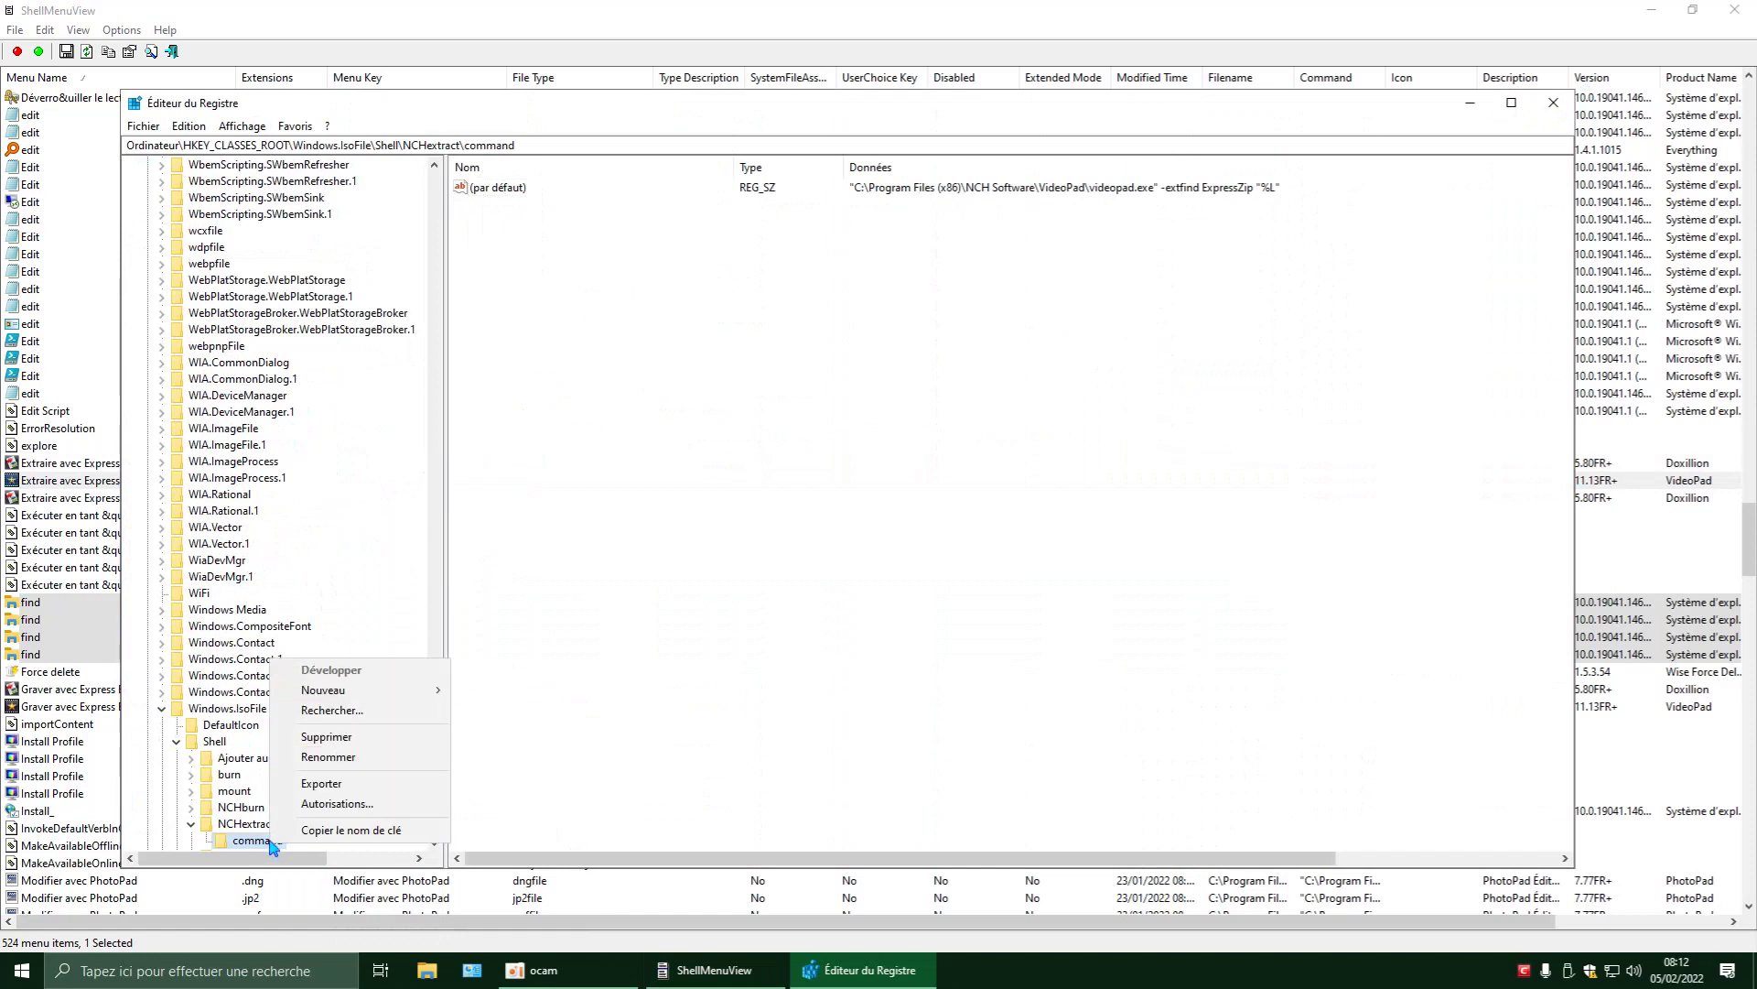
click(353, 743)
click(978, 477)
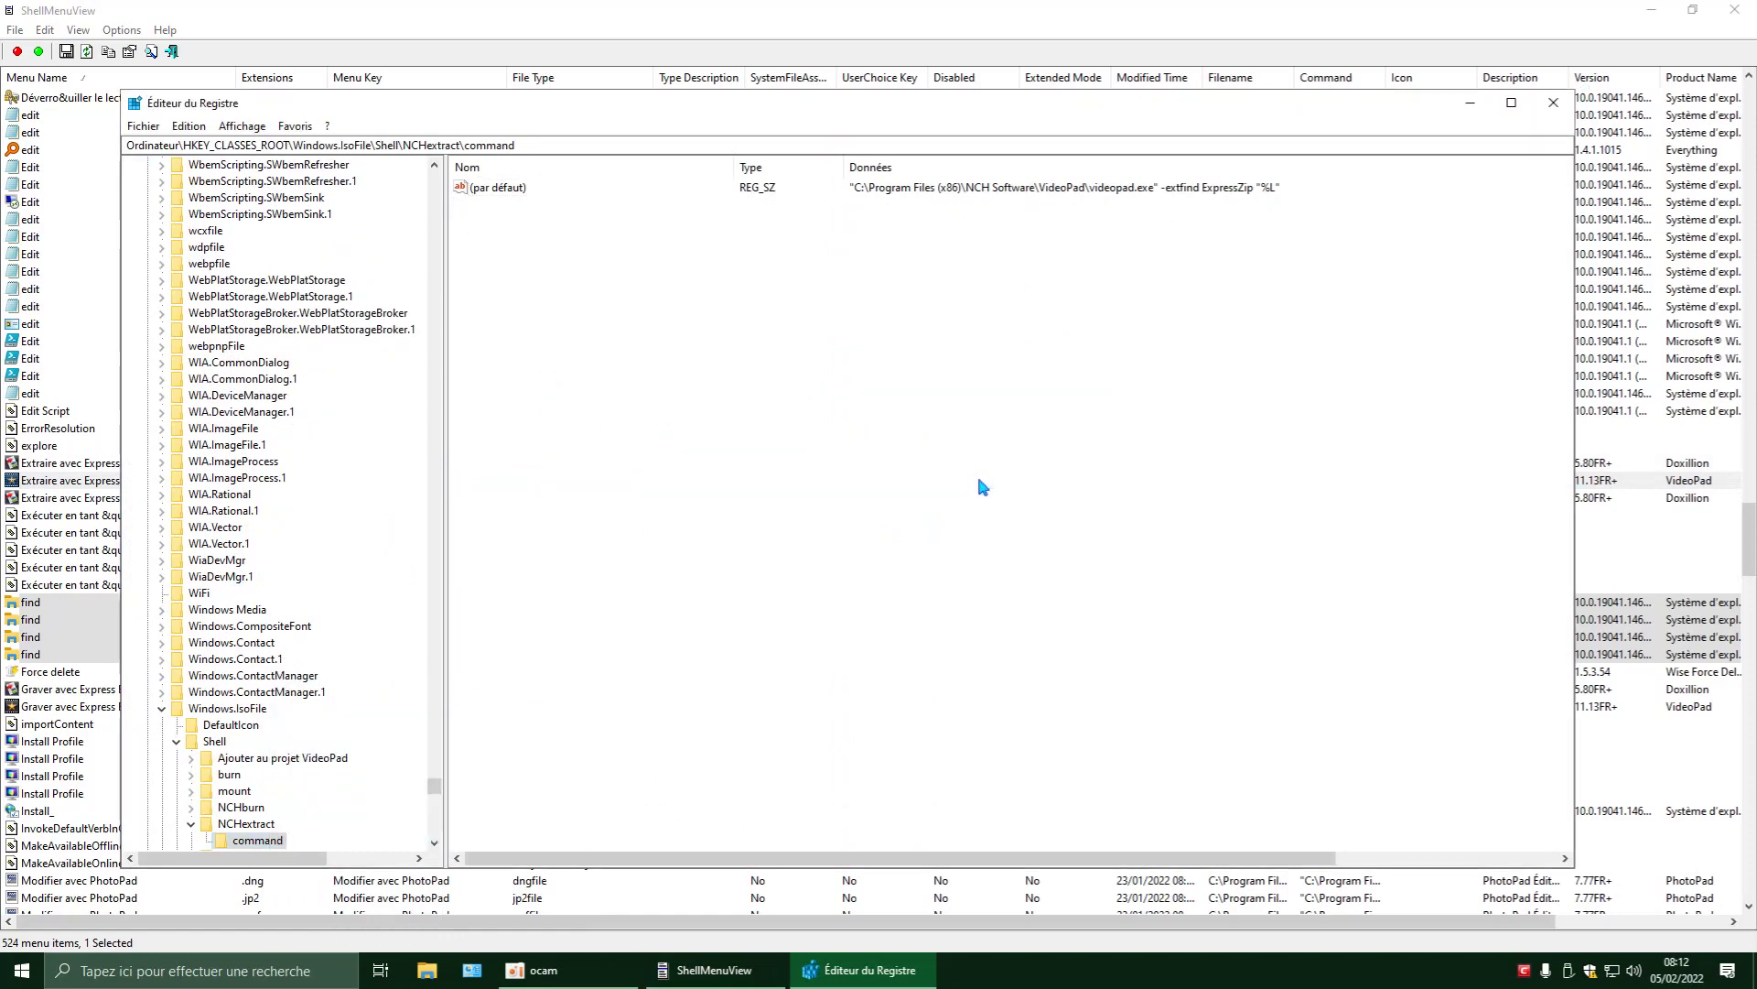
click(1553, 103)
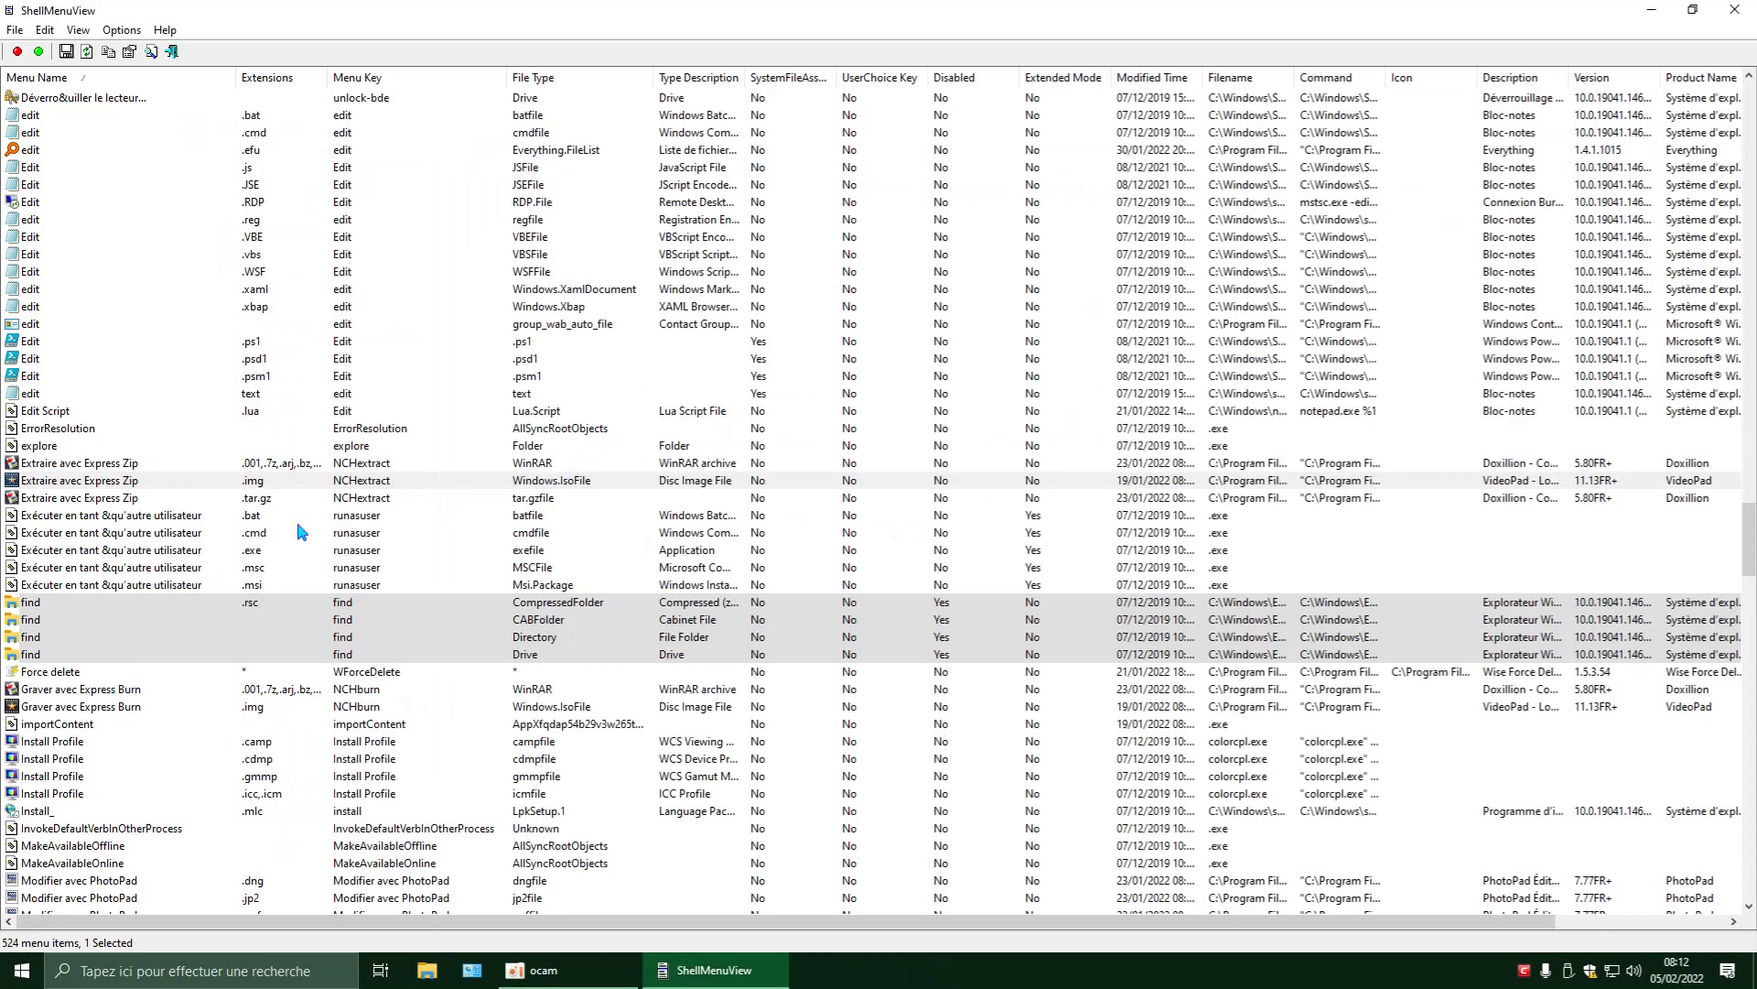
Open the .tar.gz "Extraire avec Express Zip" entry in the registry editor, delete its NCHextract command key and close the editor.
click(150, 500)
right_click(125, 499)
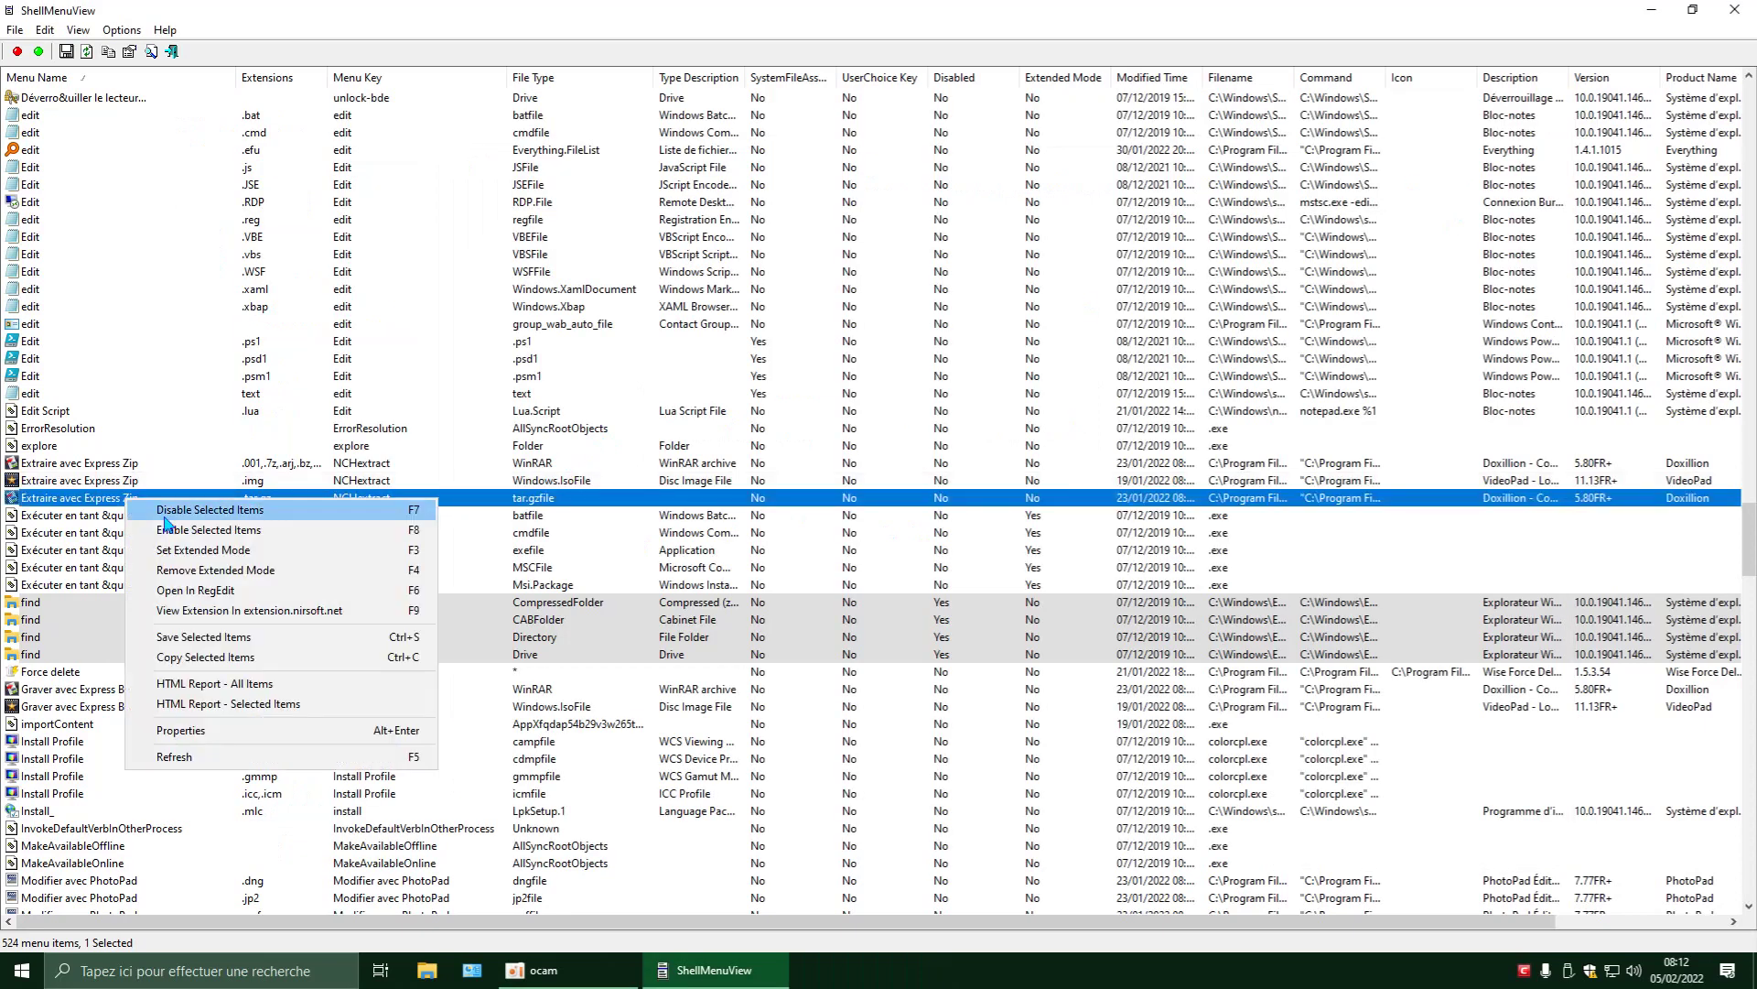
click(189, 589)
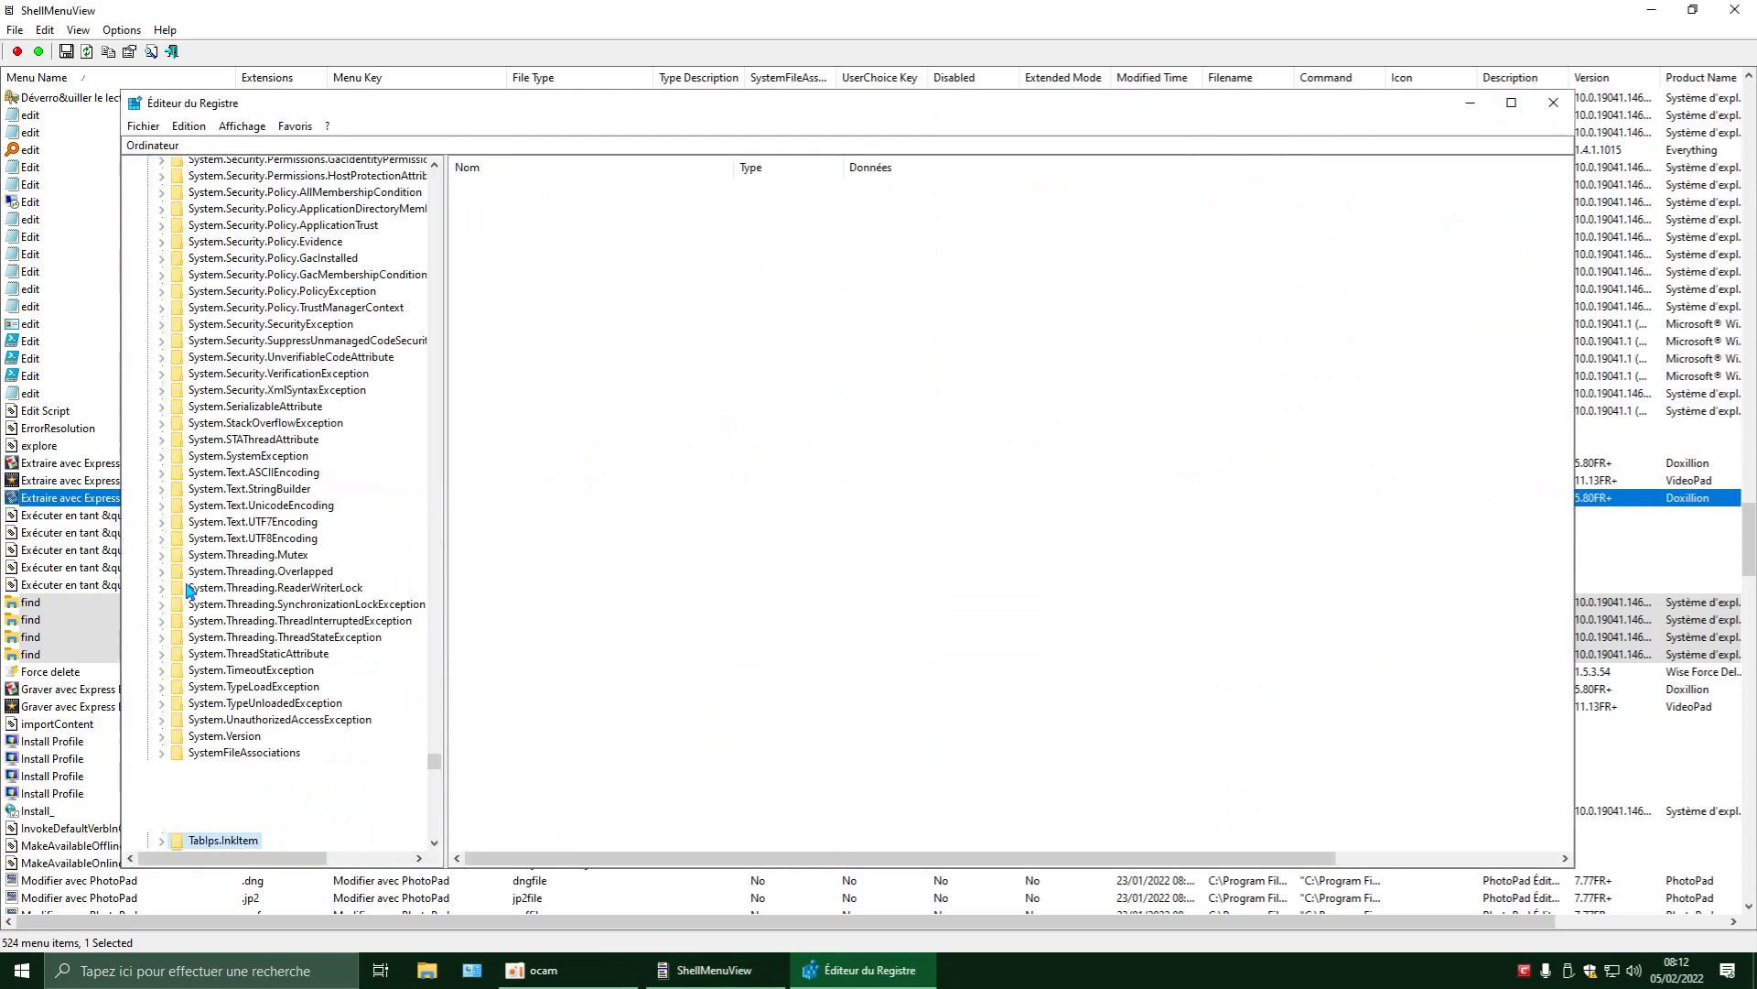
click(519, 188)
right_click(519, 186)
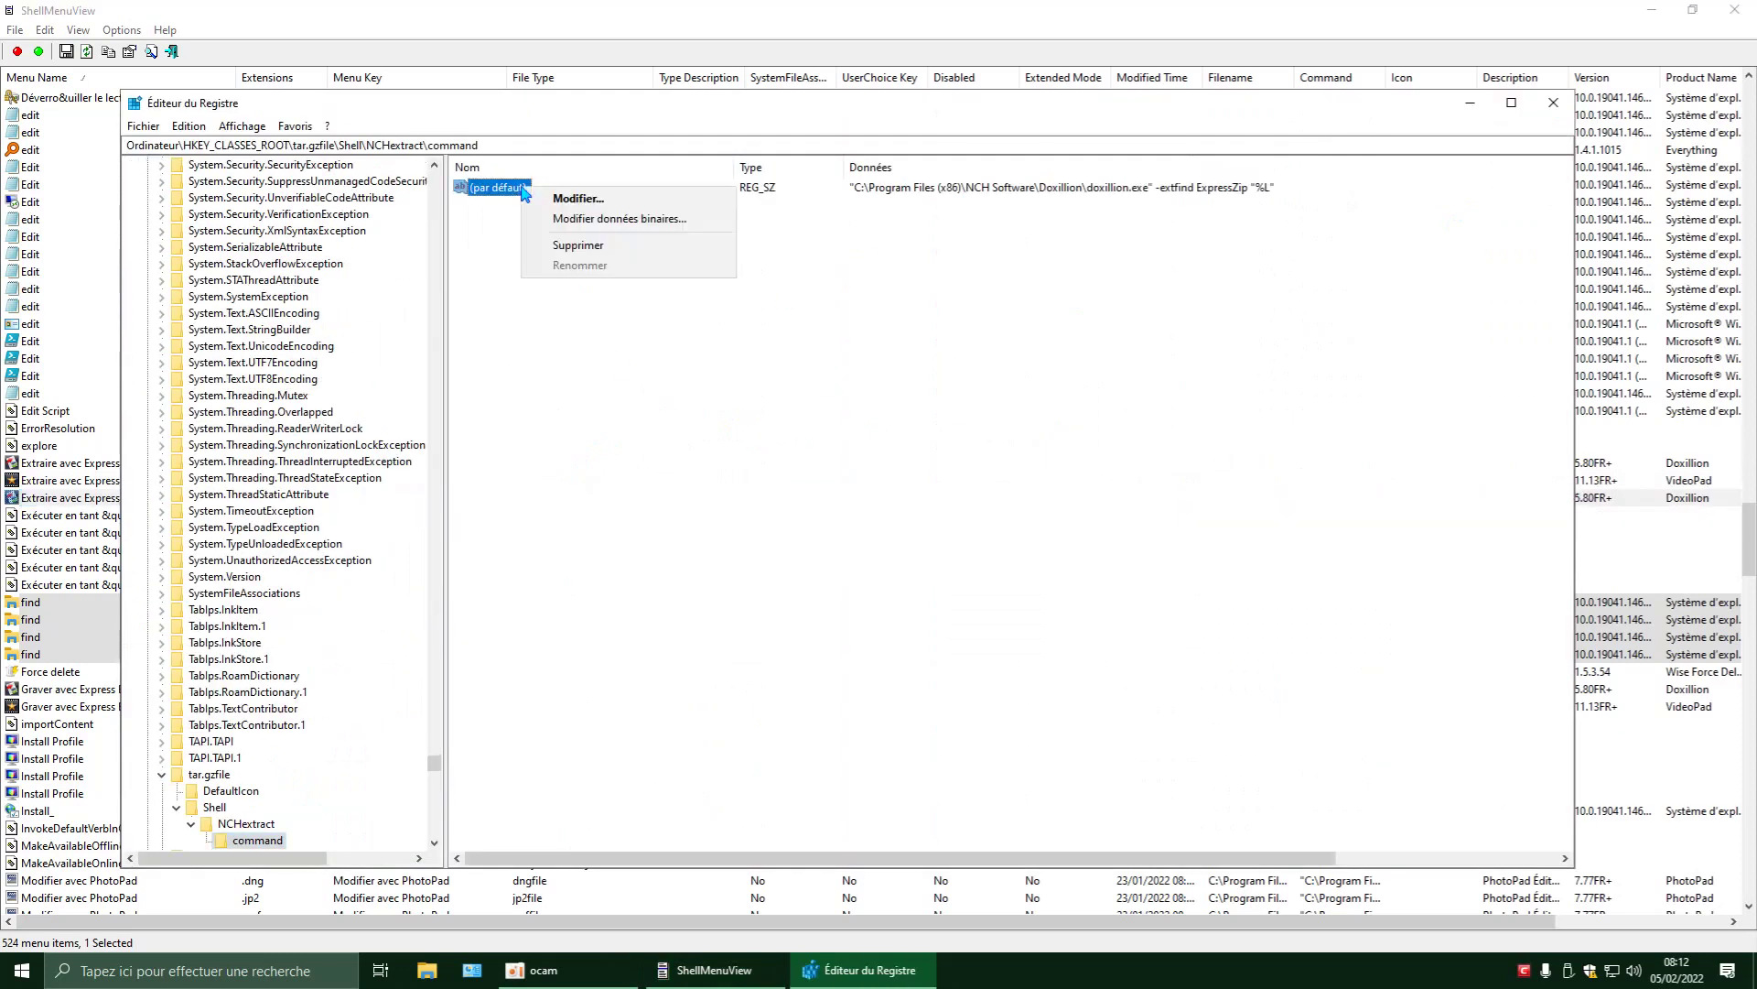
click(564, 529)
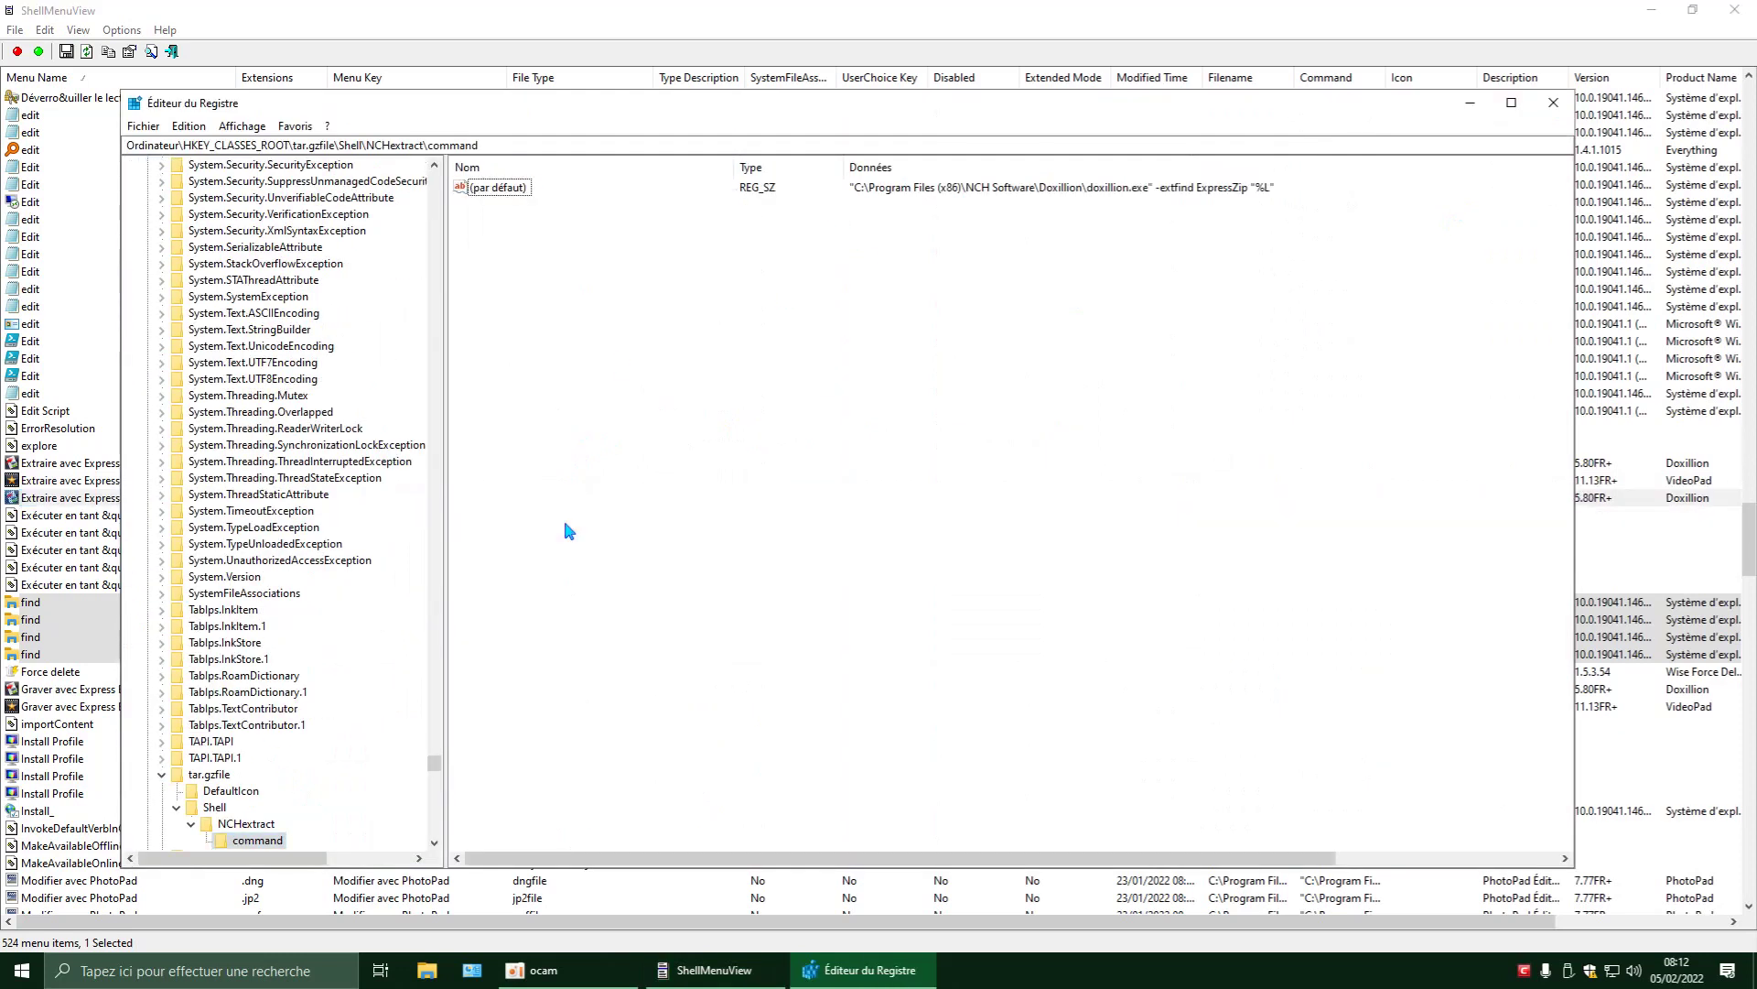
right_click(265, 842)
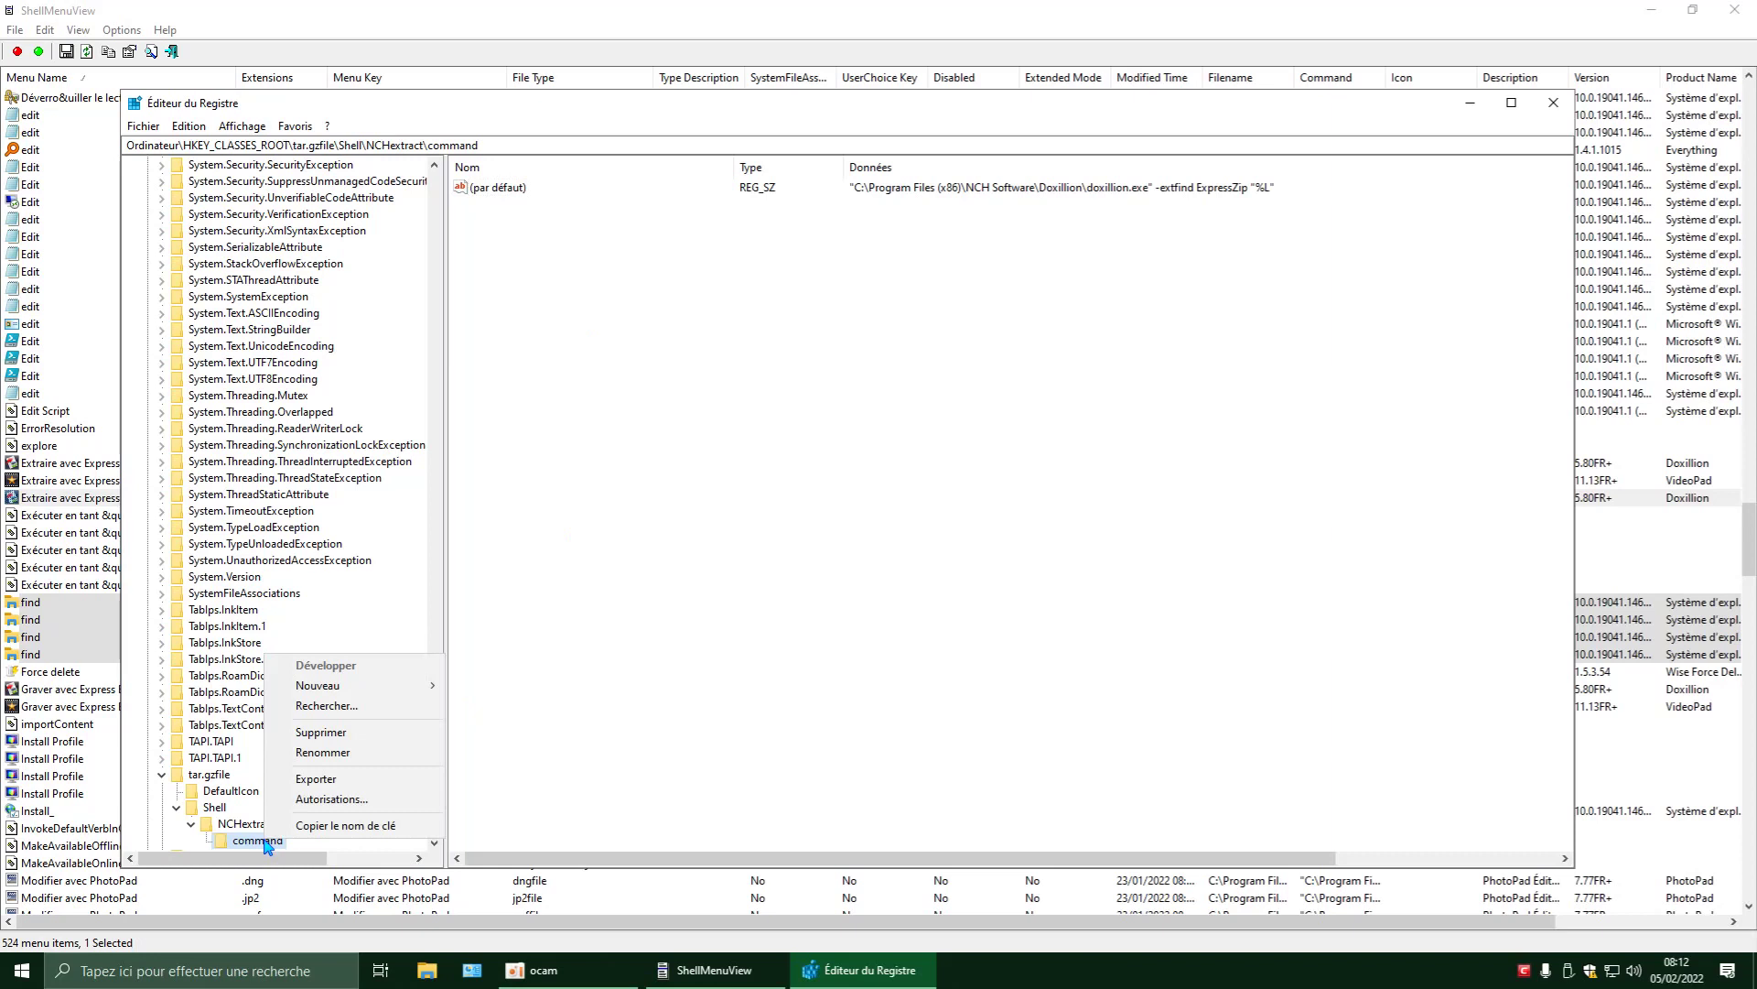
click(348, 732)
click(996, 482)
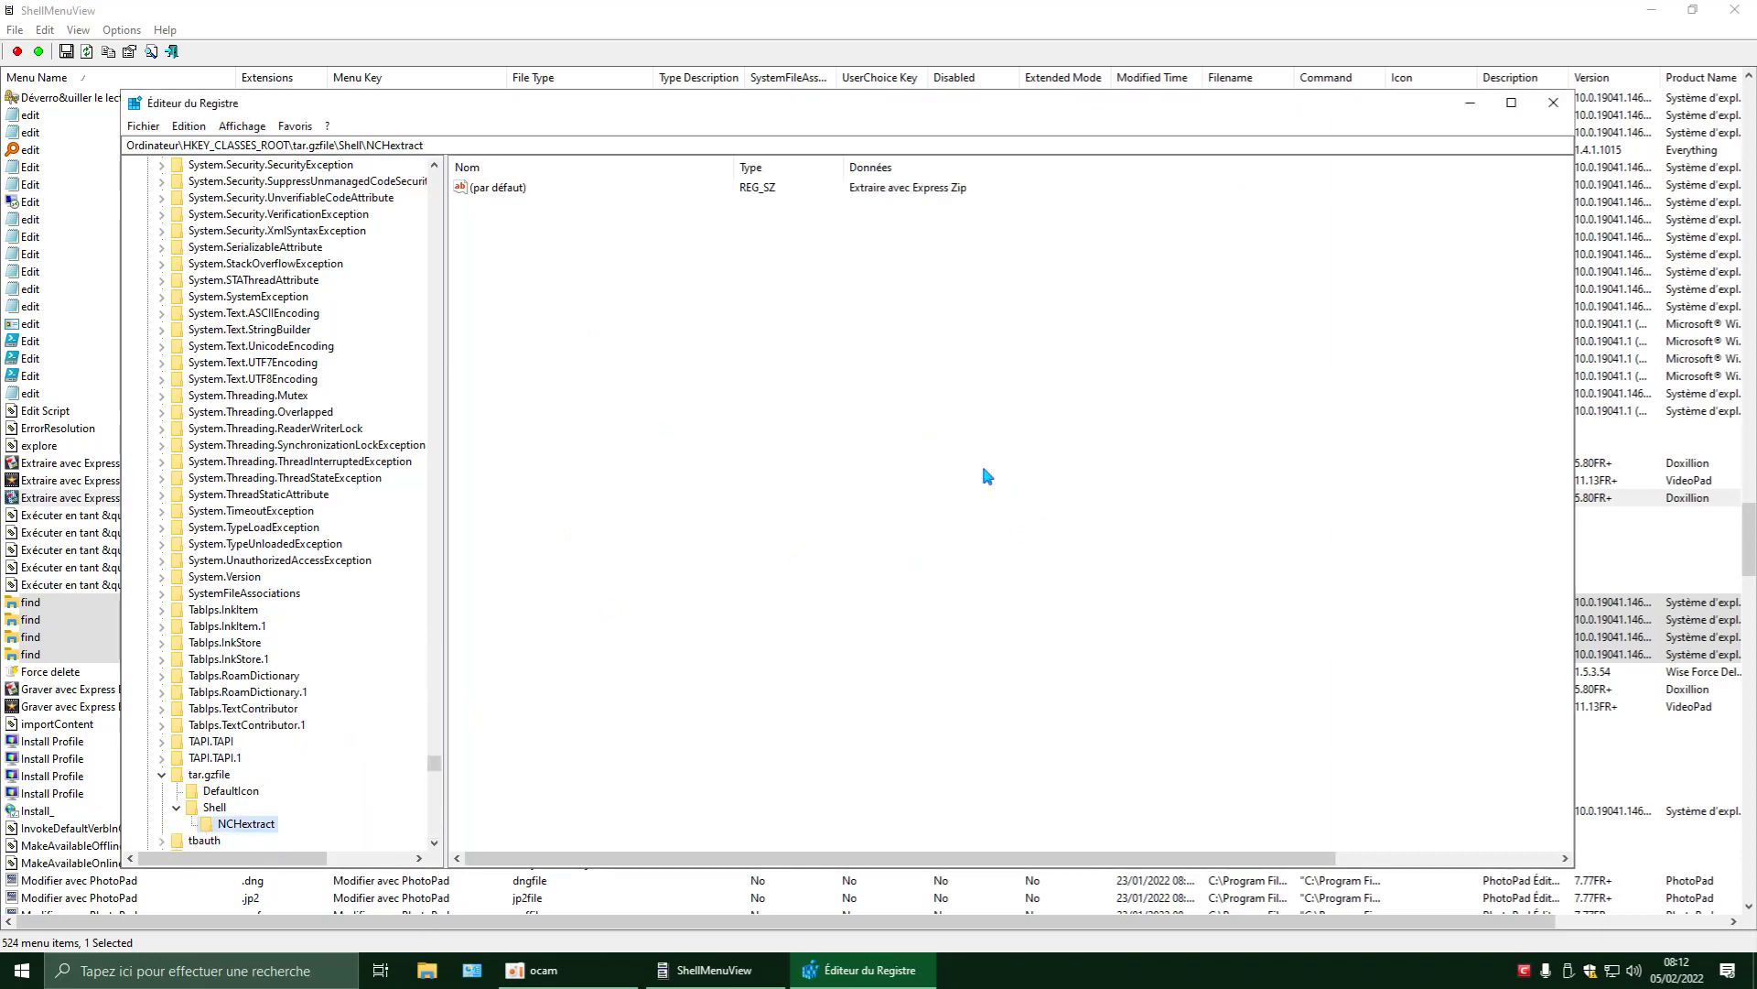
click(1550, 102)
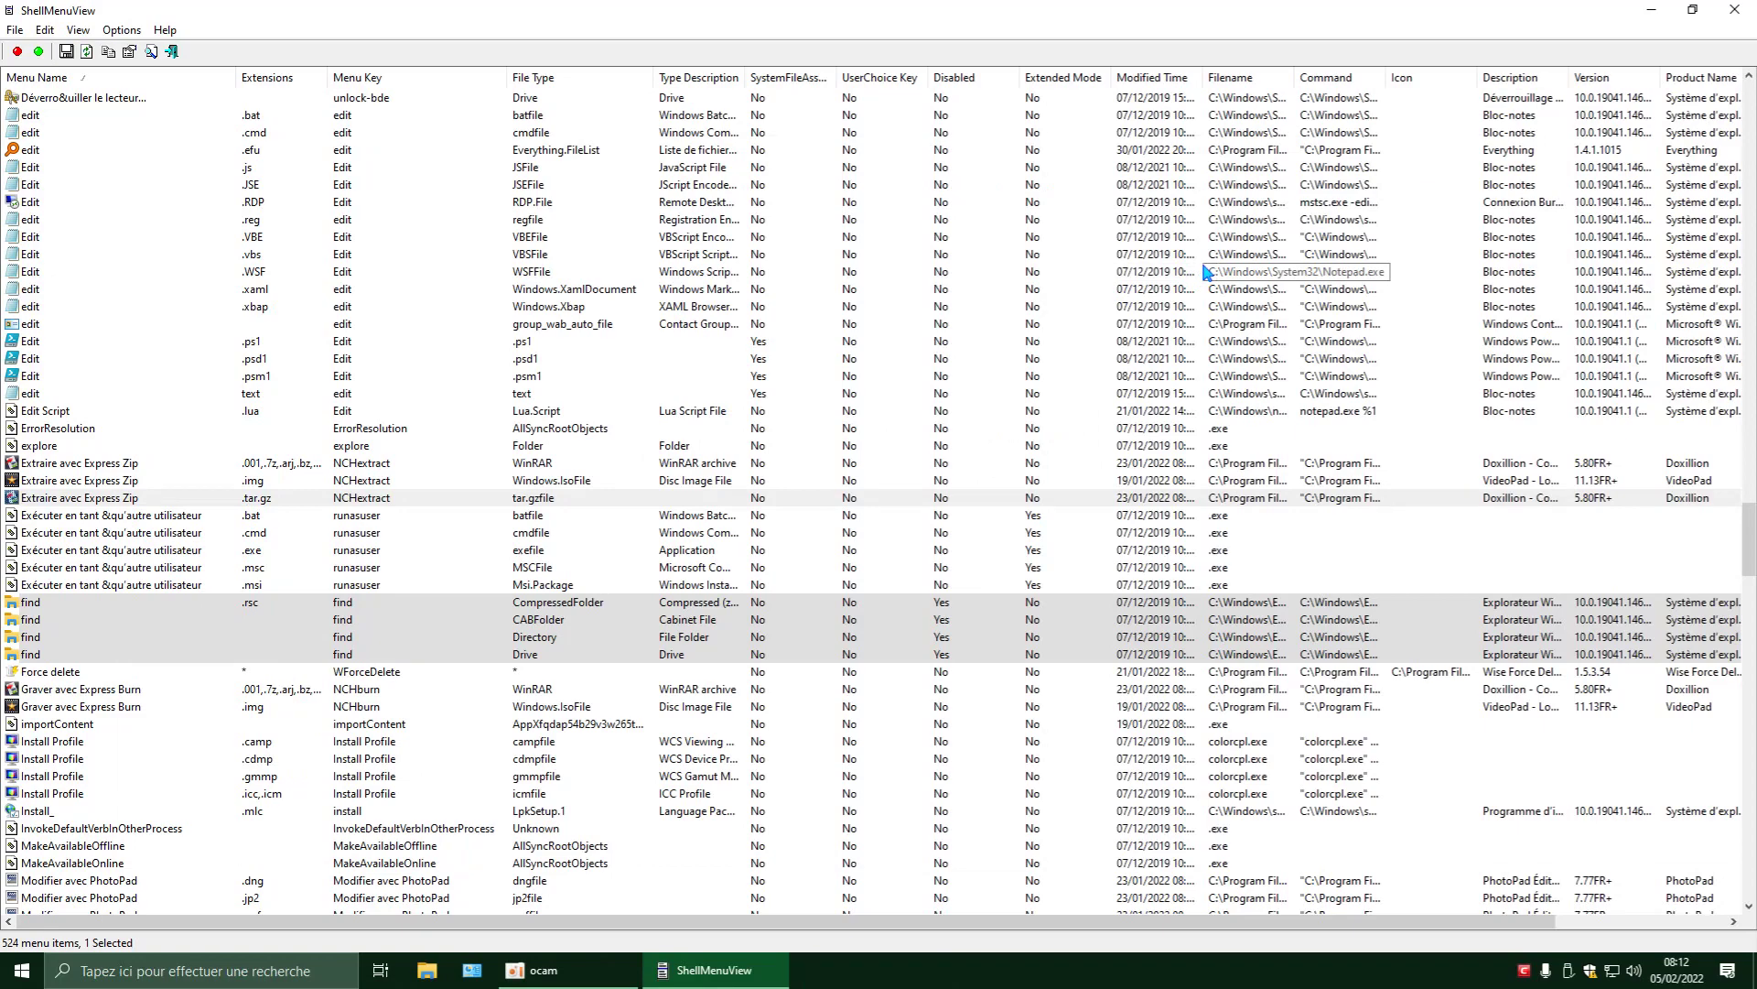
Switch to File Explorer and check the context menu of advancedrun_french.zip in the Téléchargements folder, then close the window.
click(1652, 10)
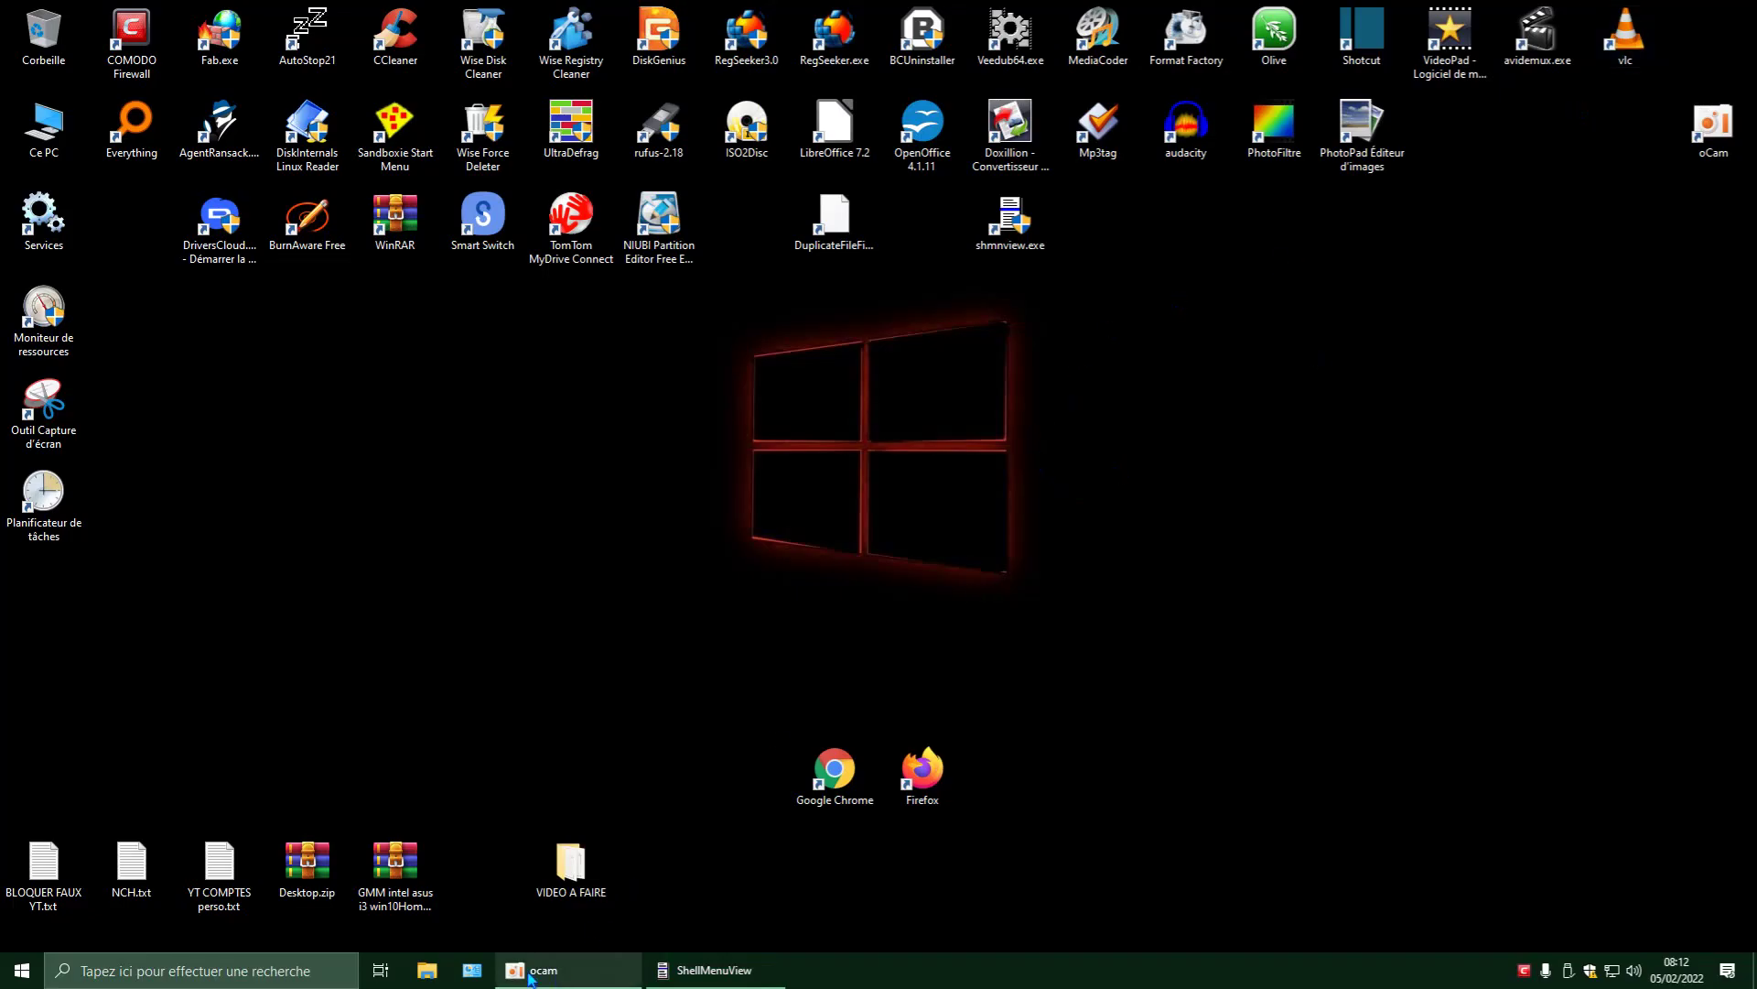
click(430, 972)
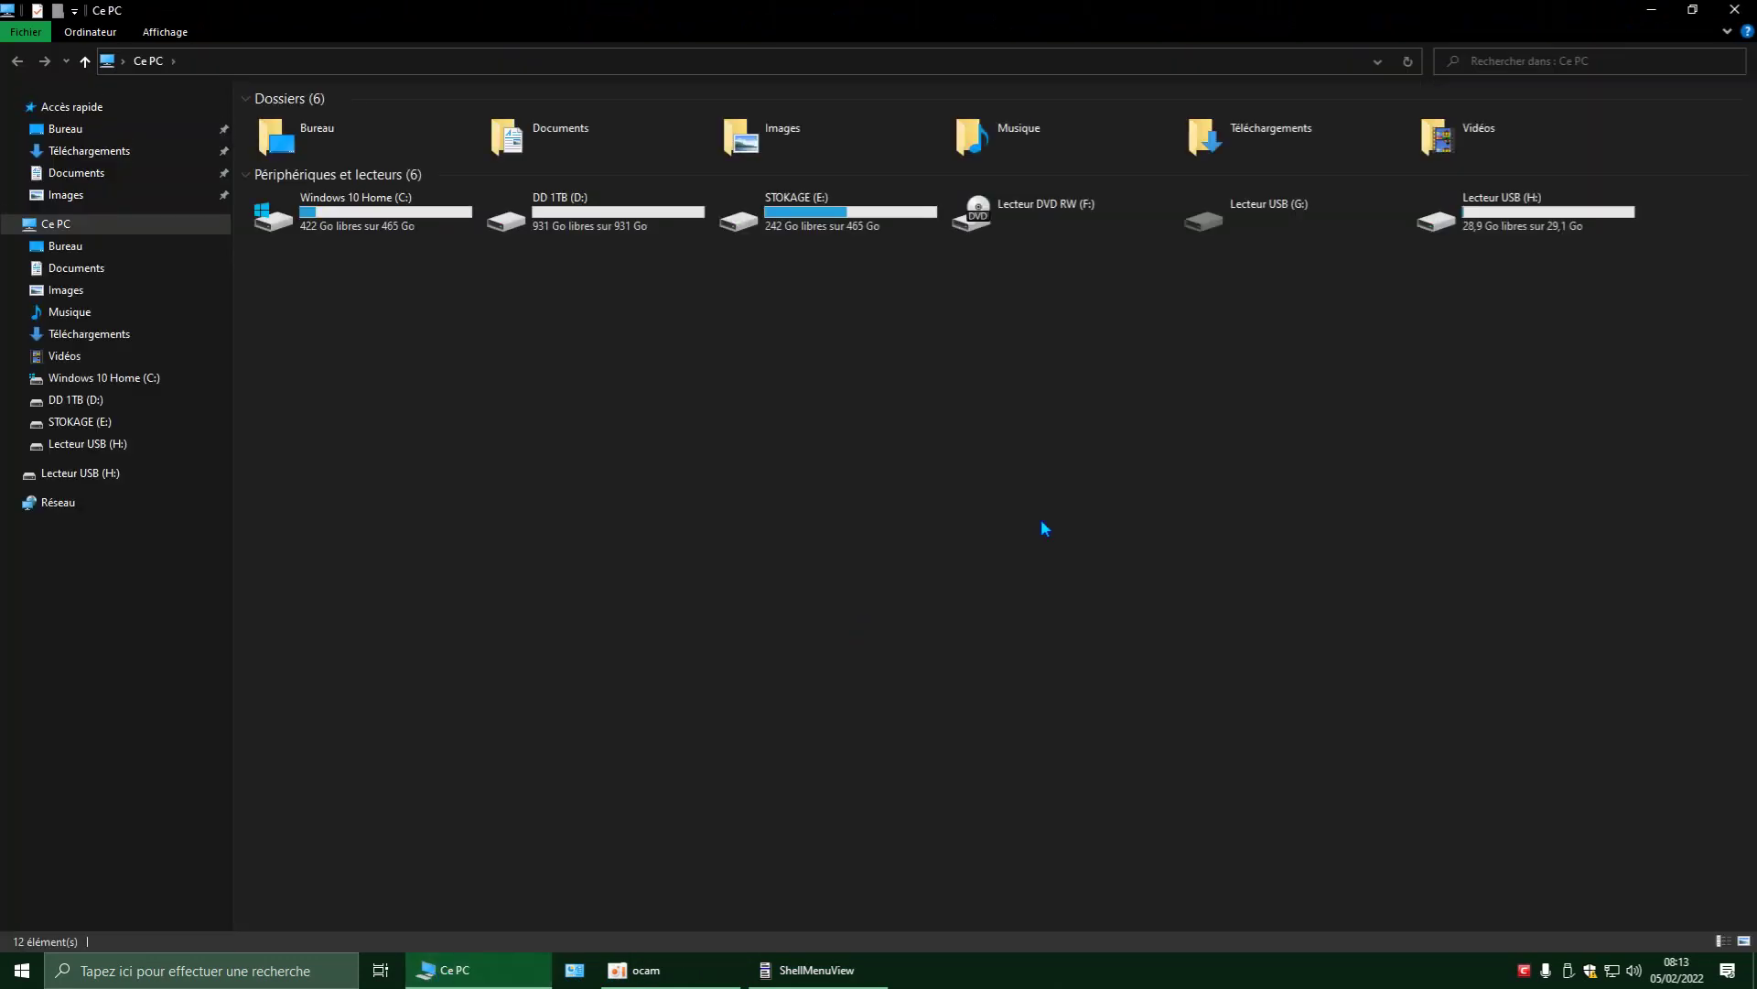
double_click(1261, 131)
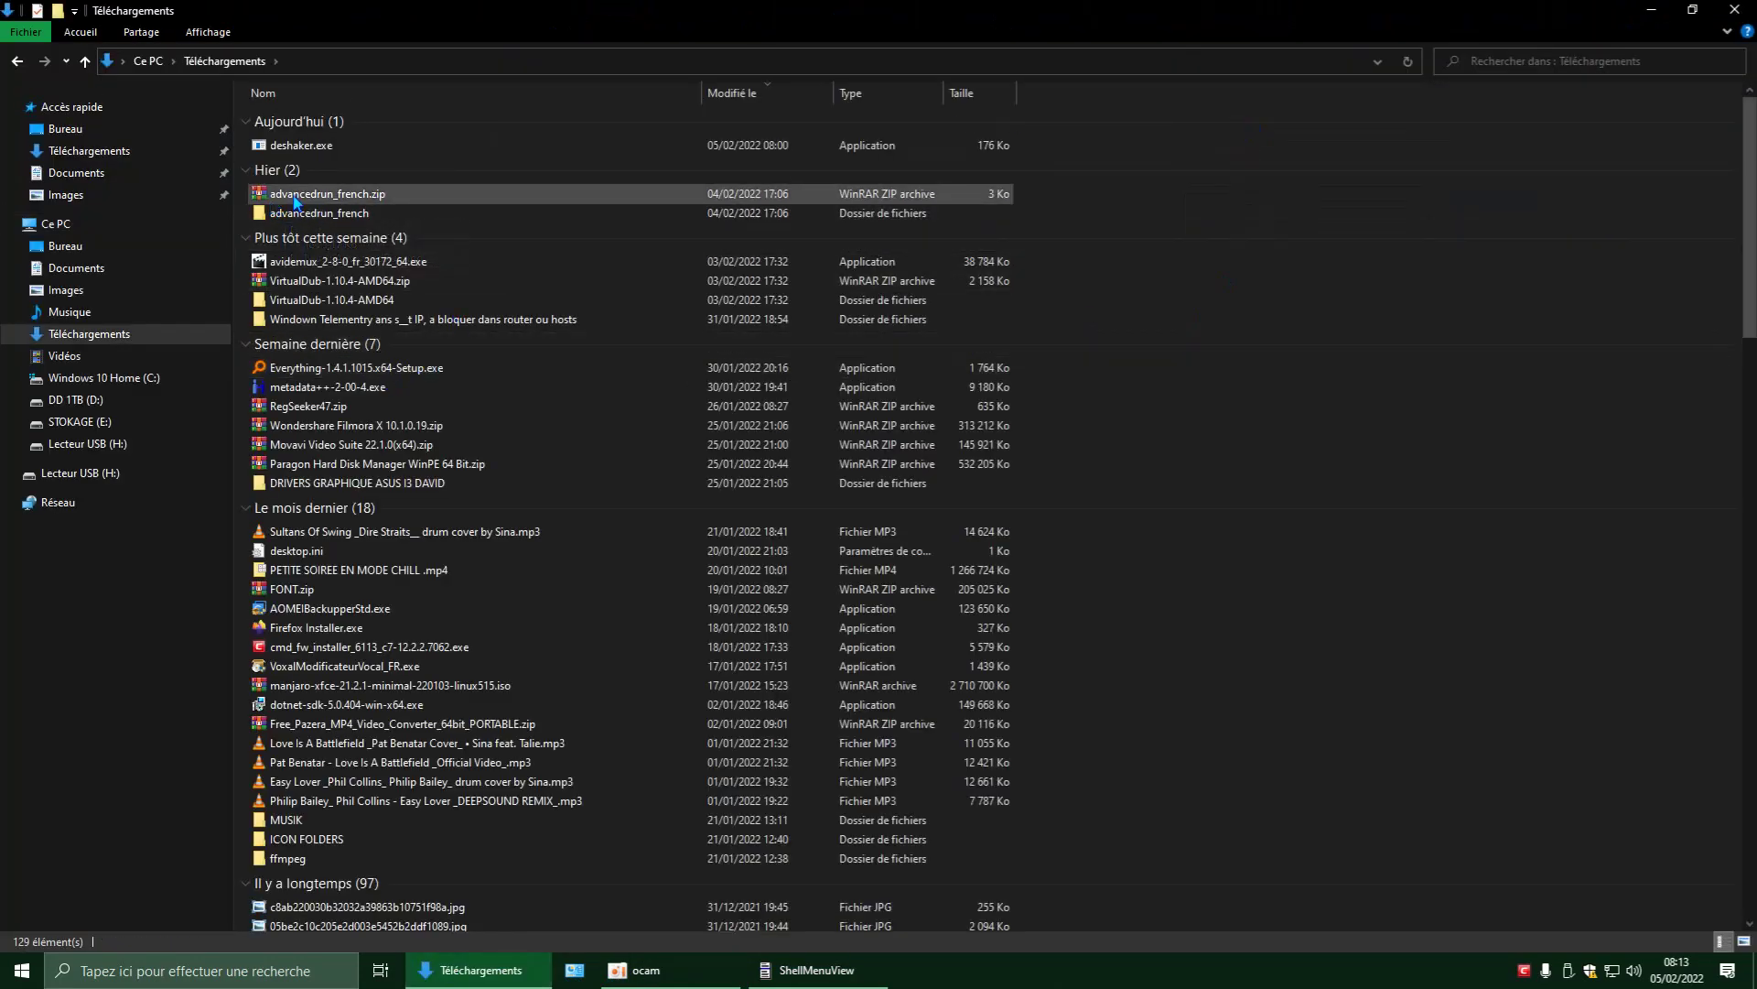
right_click(365, 195)
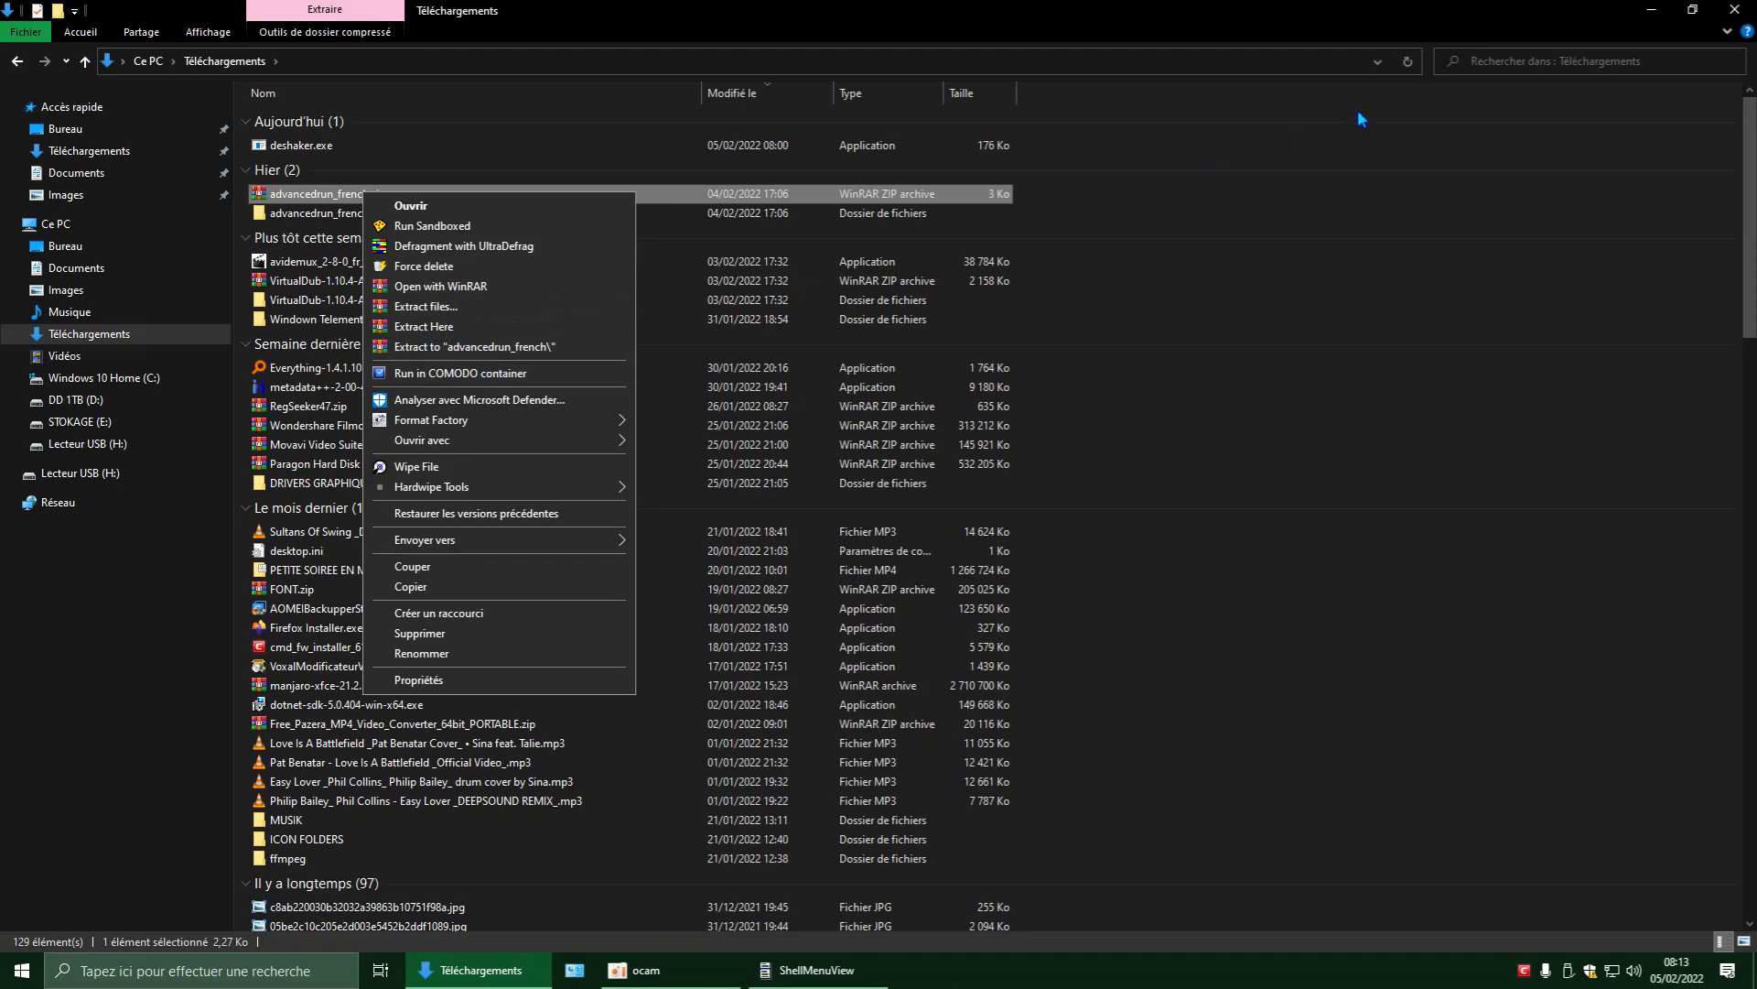
click(1734, 11)
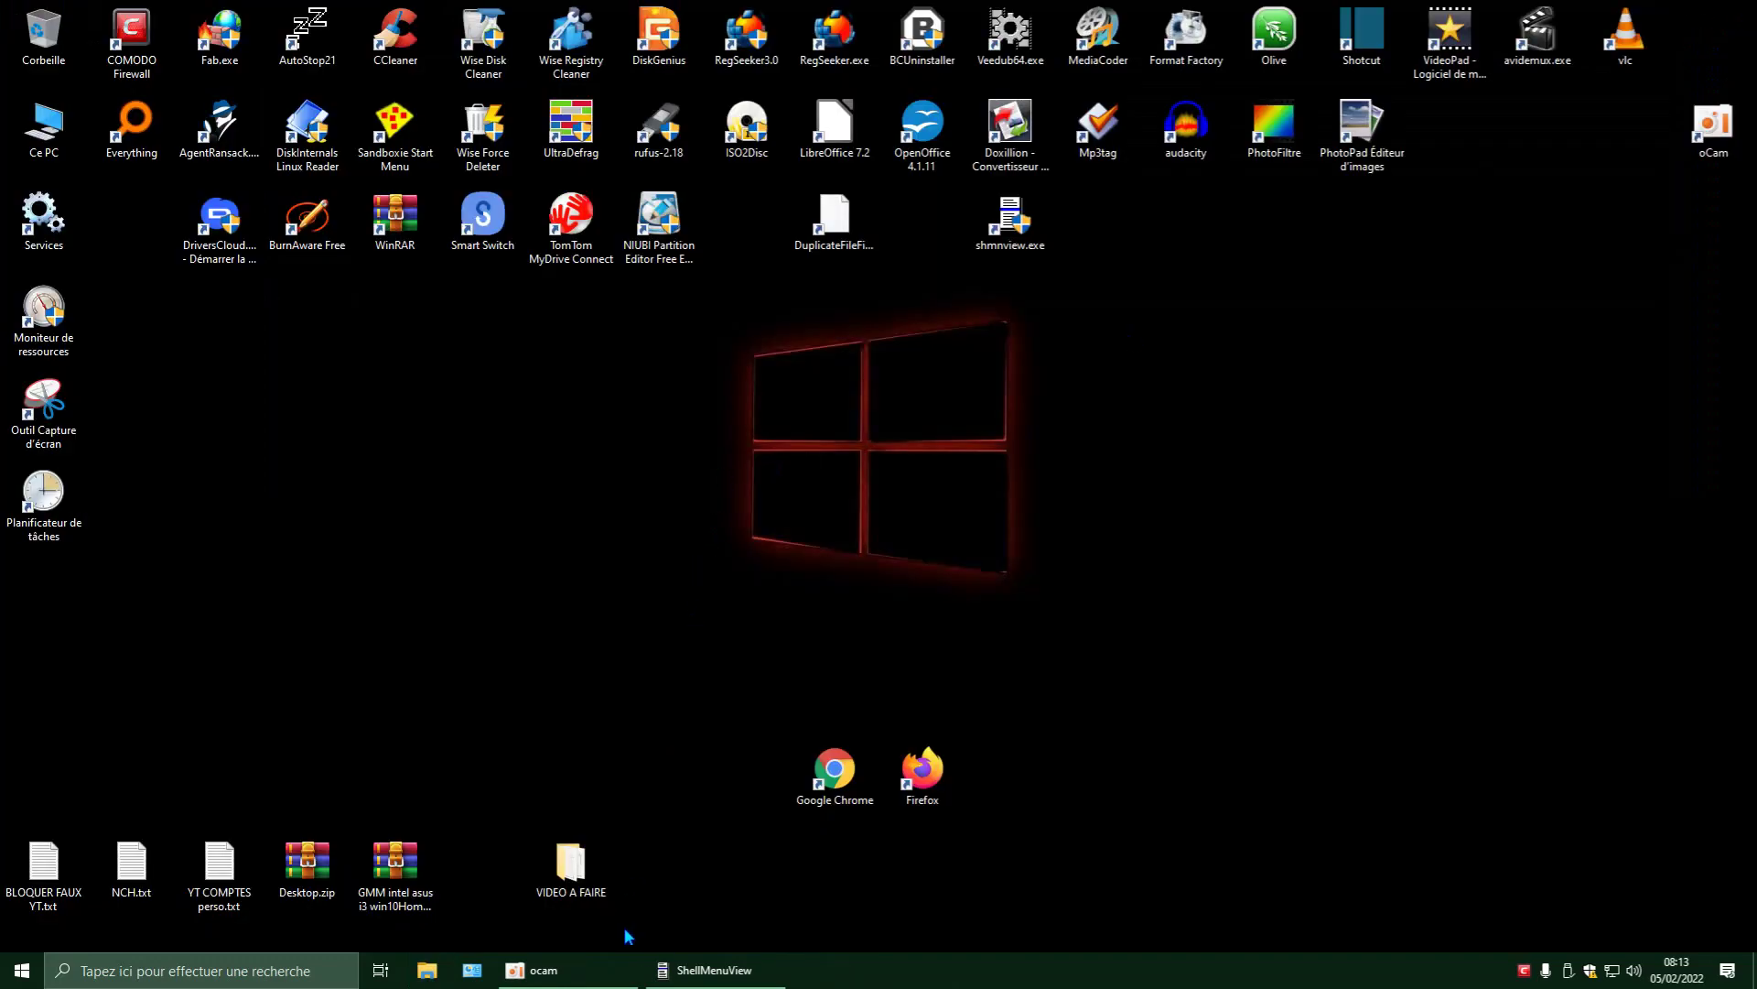
Return to ShellMenuView, refresh the menu item list and find the "Créer un diaporama" entries.
click(712, 972)
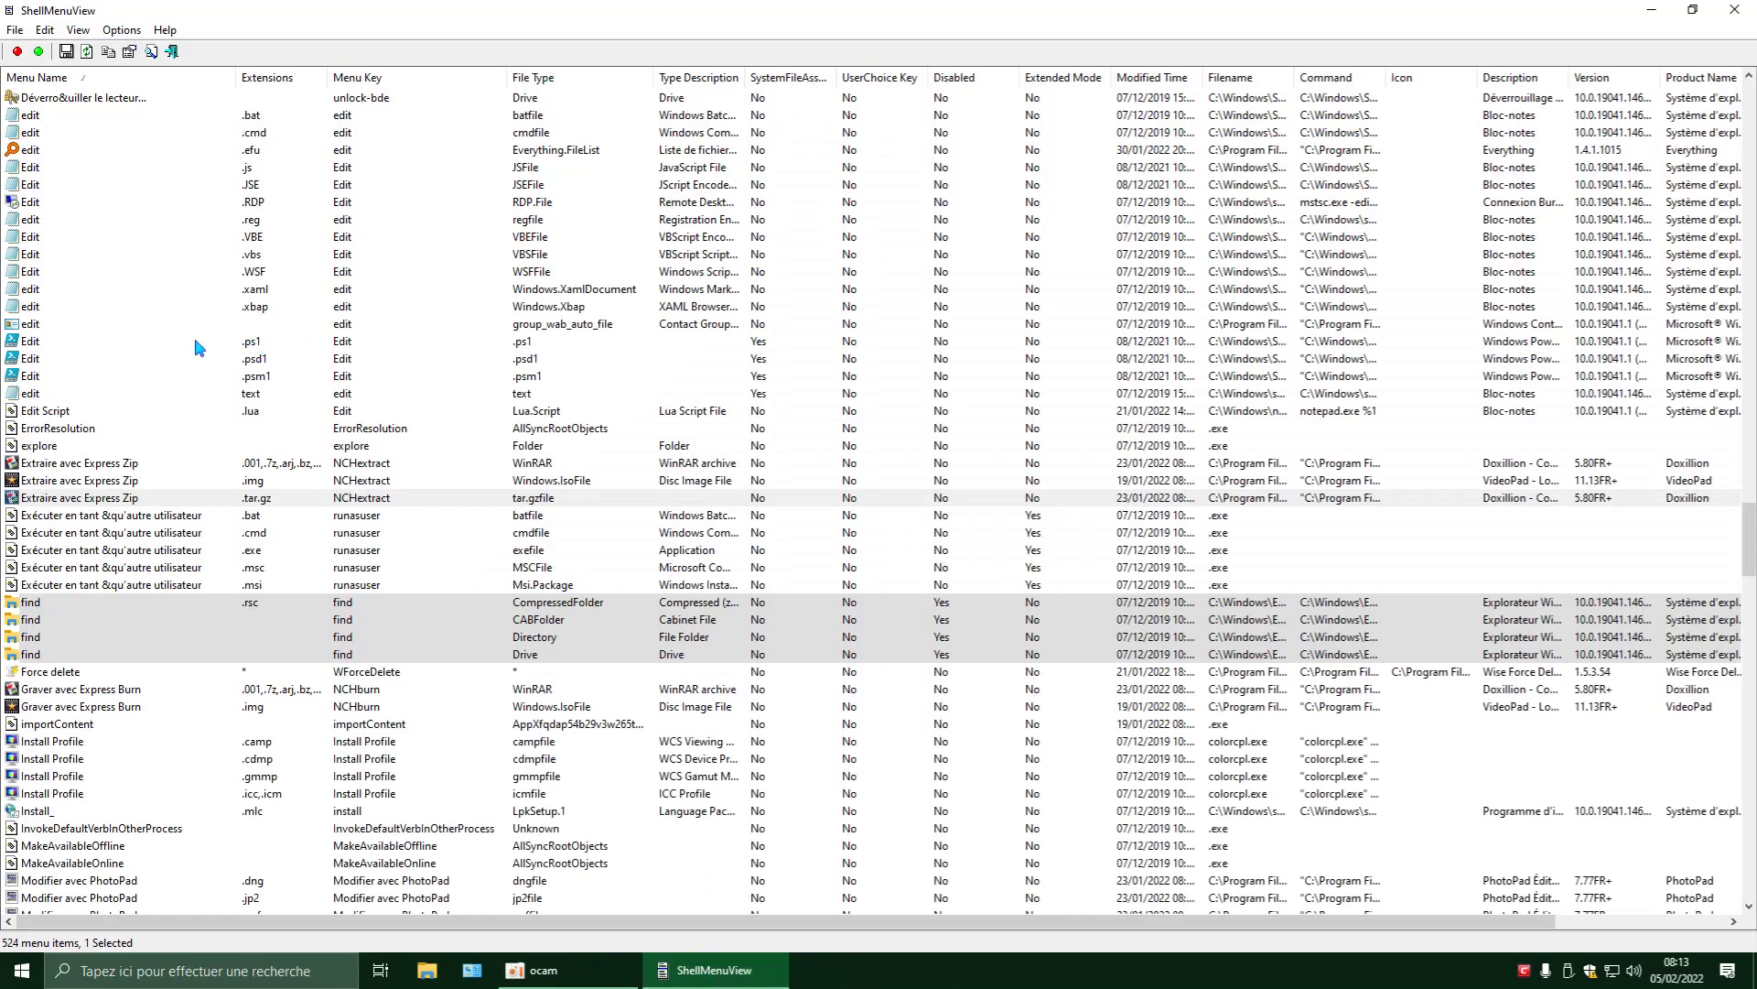
click(86, 52)
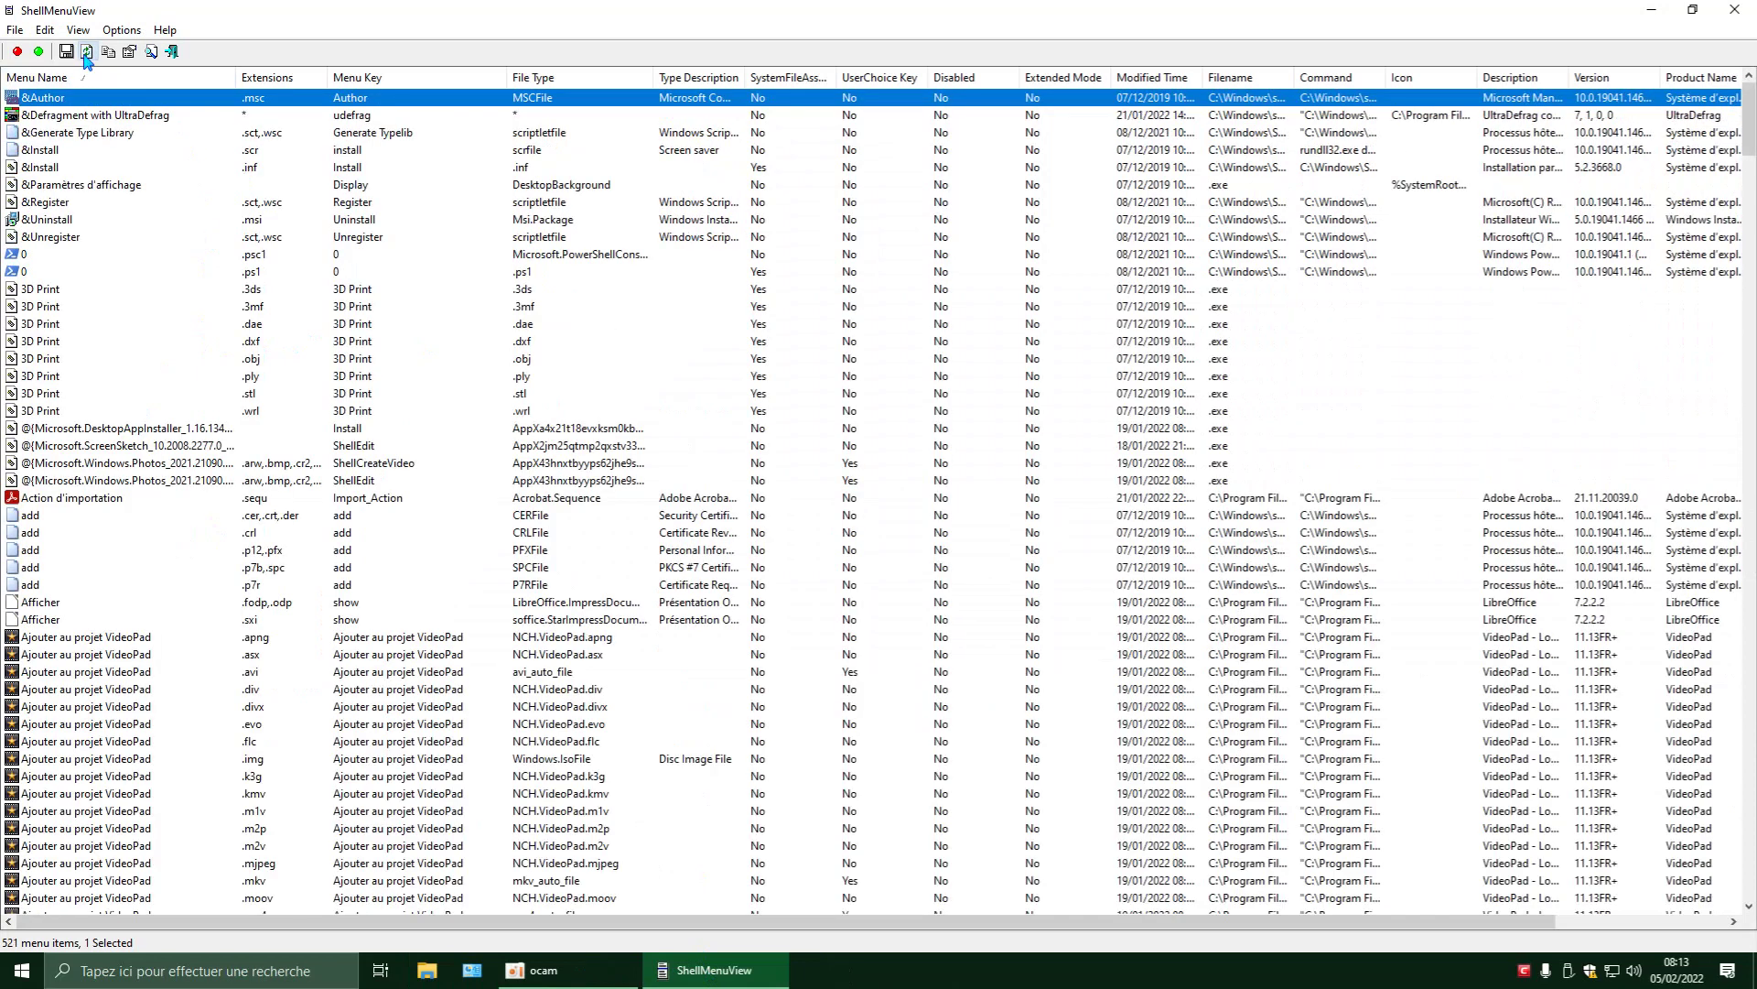
scroll(659, 373, down, 3)
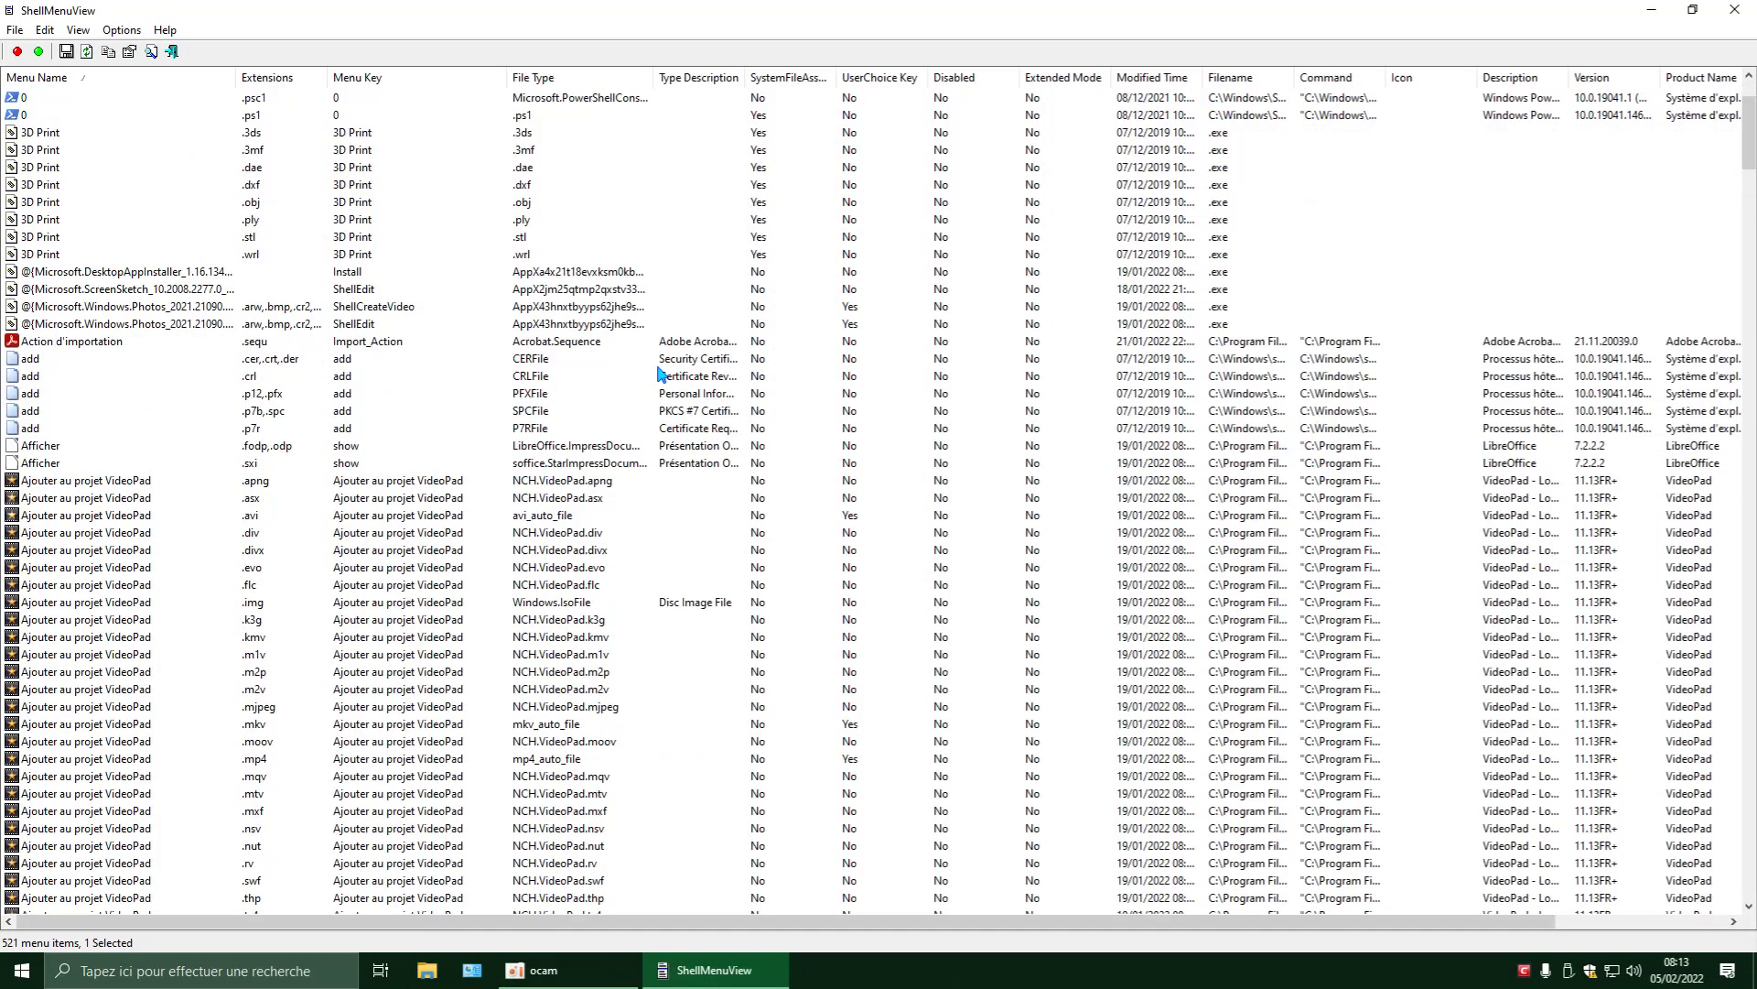
scroll(659, 373, down, 20)
scroll(353, 485, down, 20)
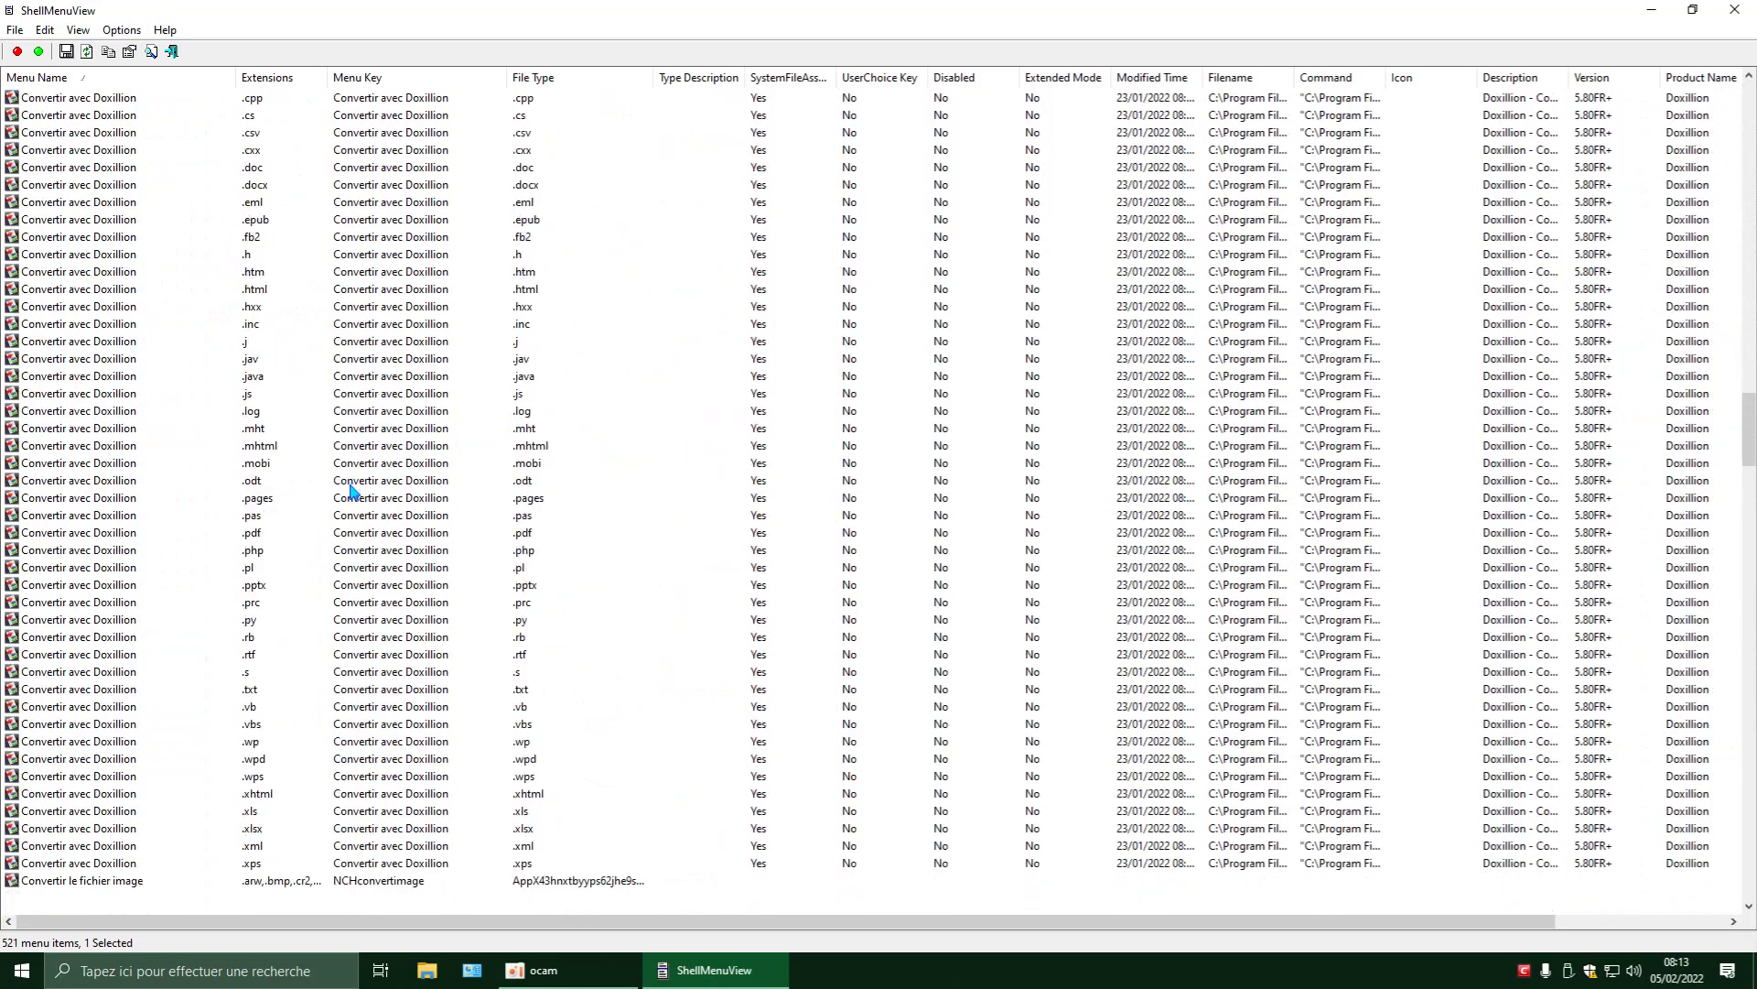
scroll(352, 490, down, 15)
scroll(219, 502, down, 4)
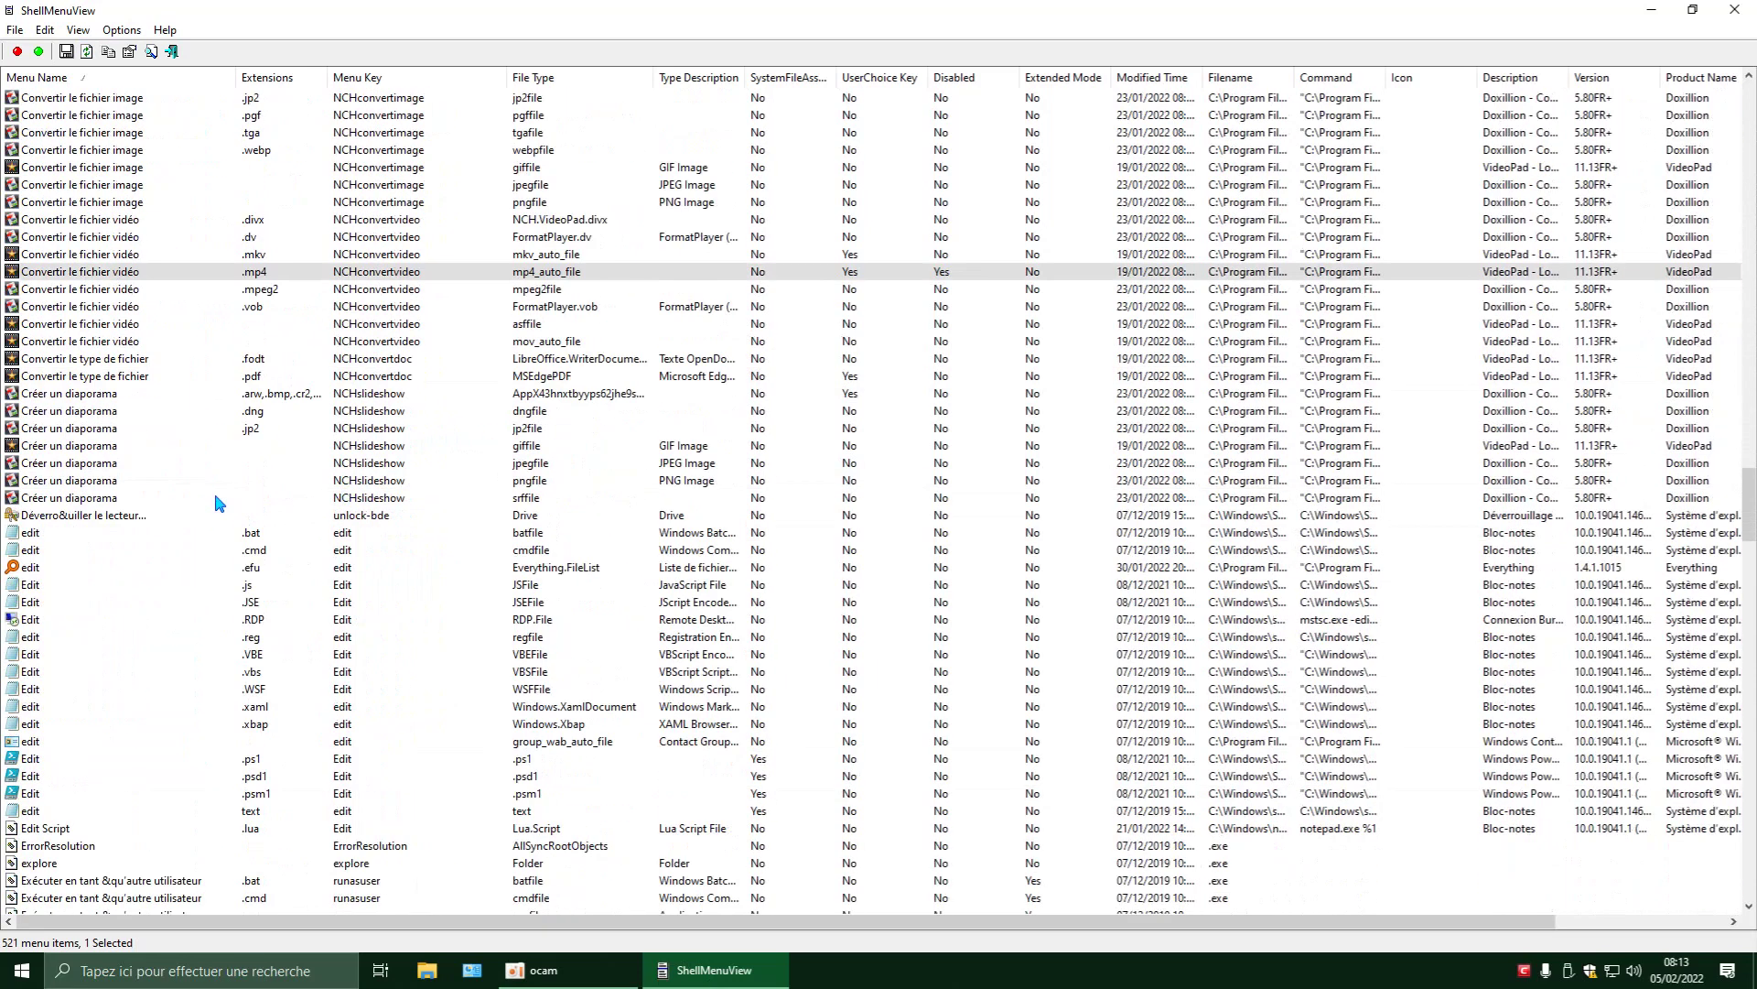
Open the "Créer un diaporama" entry for .arw, .bmp and .cr2 in the registry editor and delete its NCHslideshow command key.
click(94, 394)
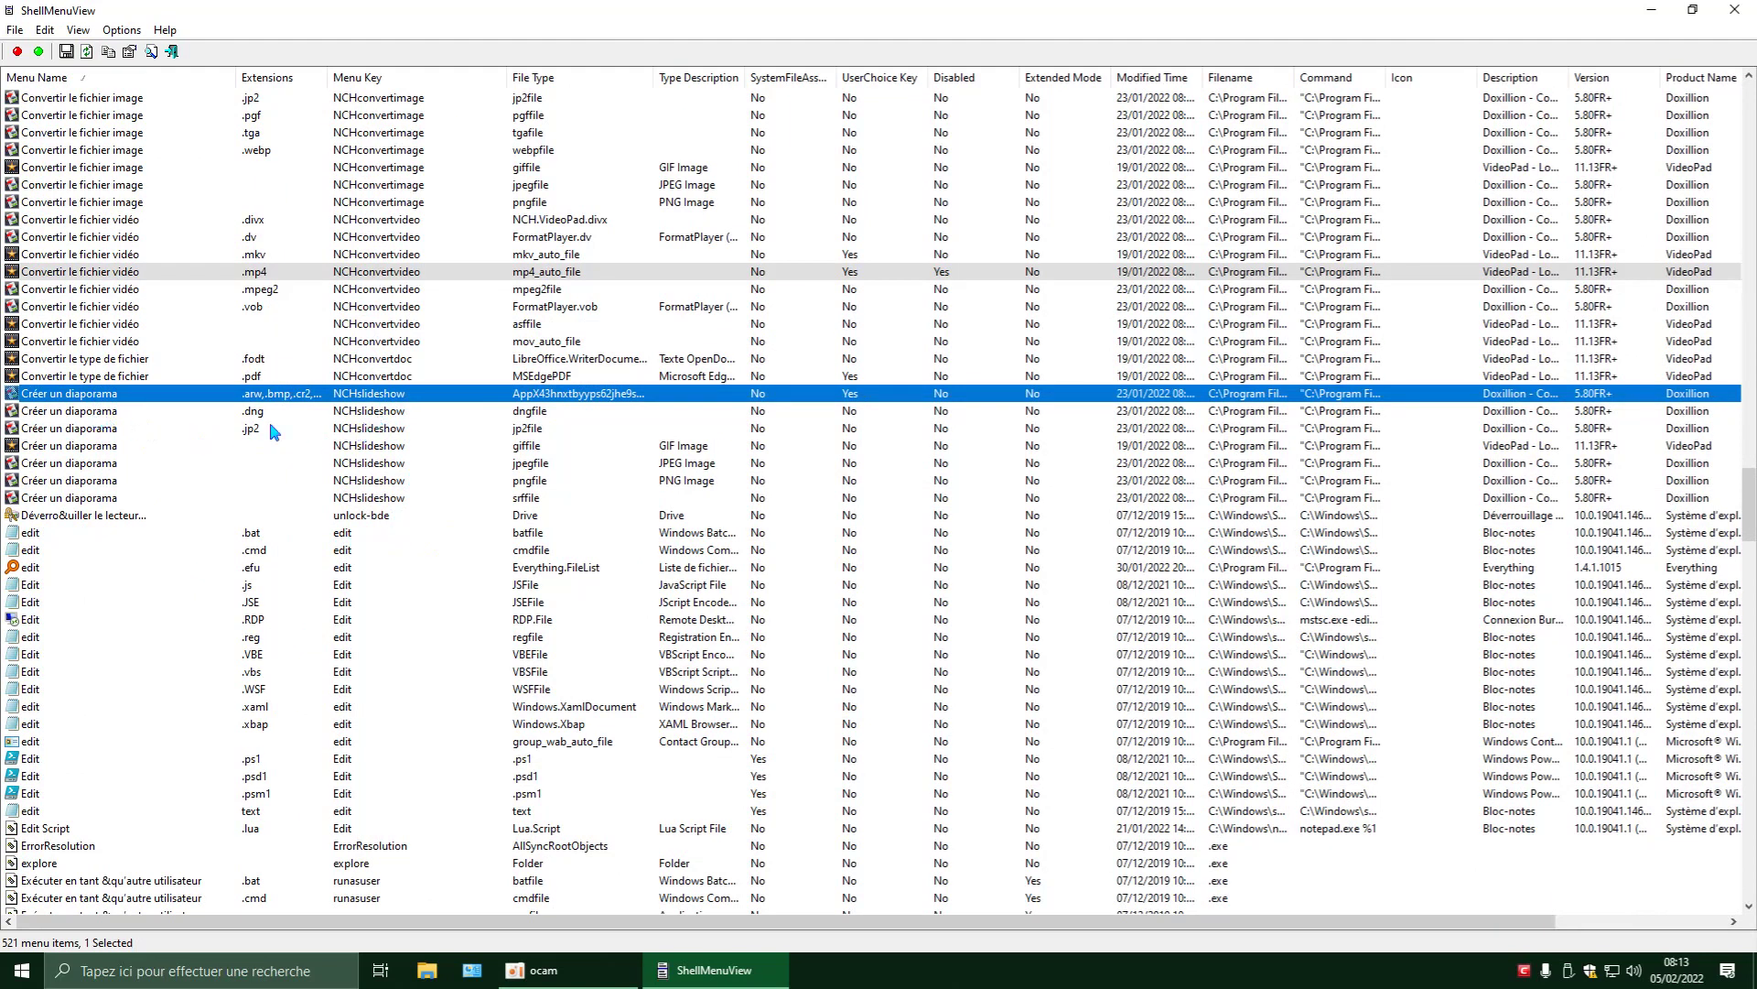
right_click(103, 400)
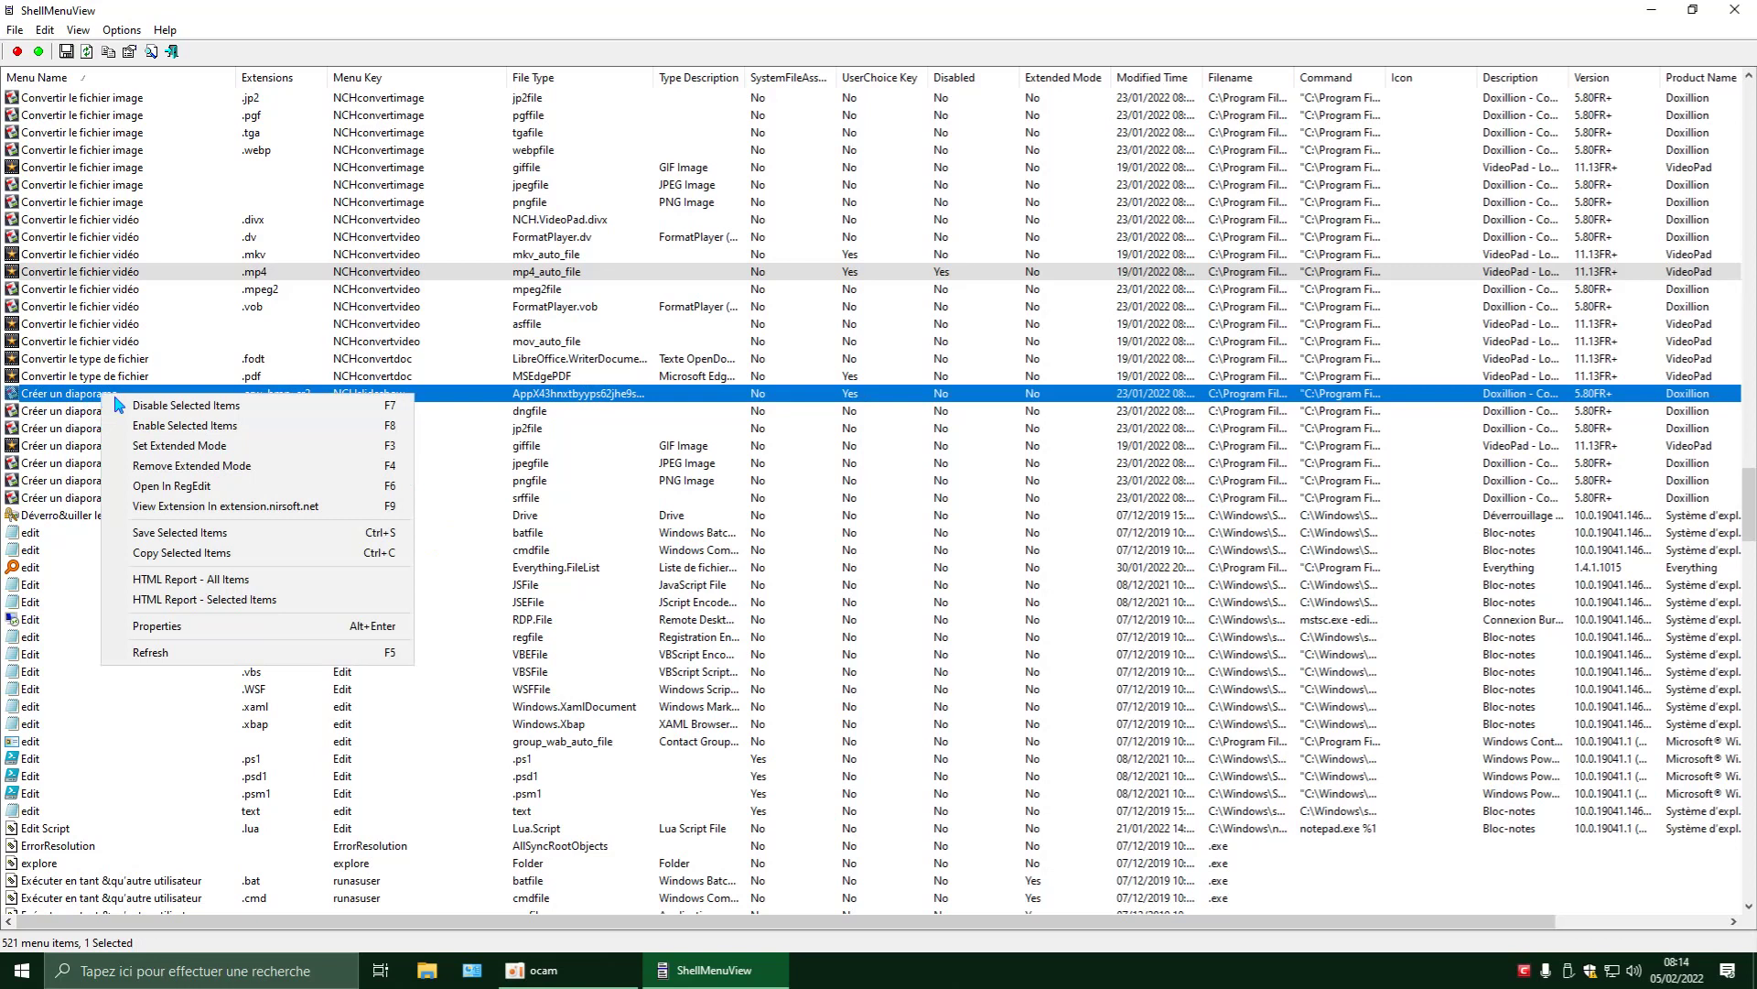
click(180, 482)
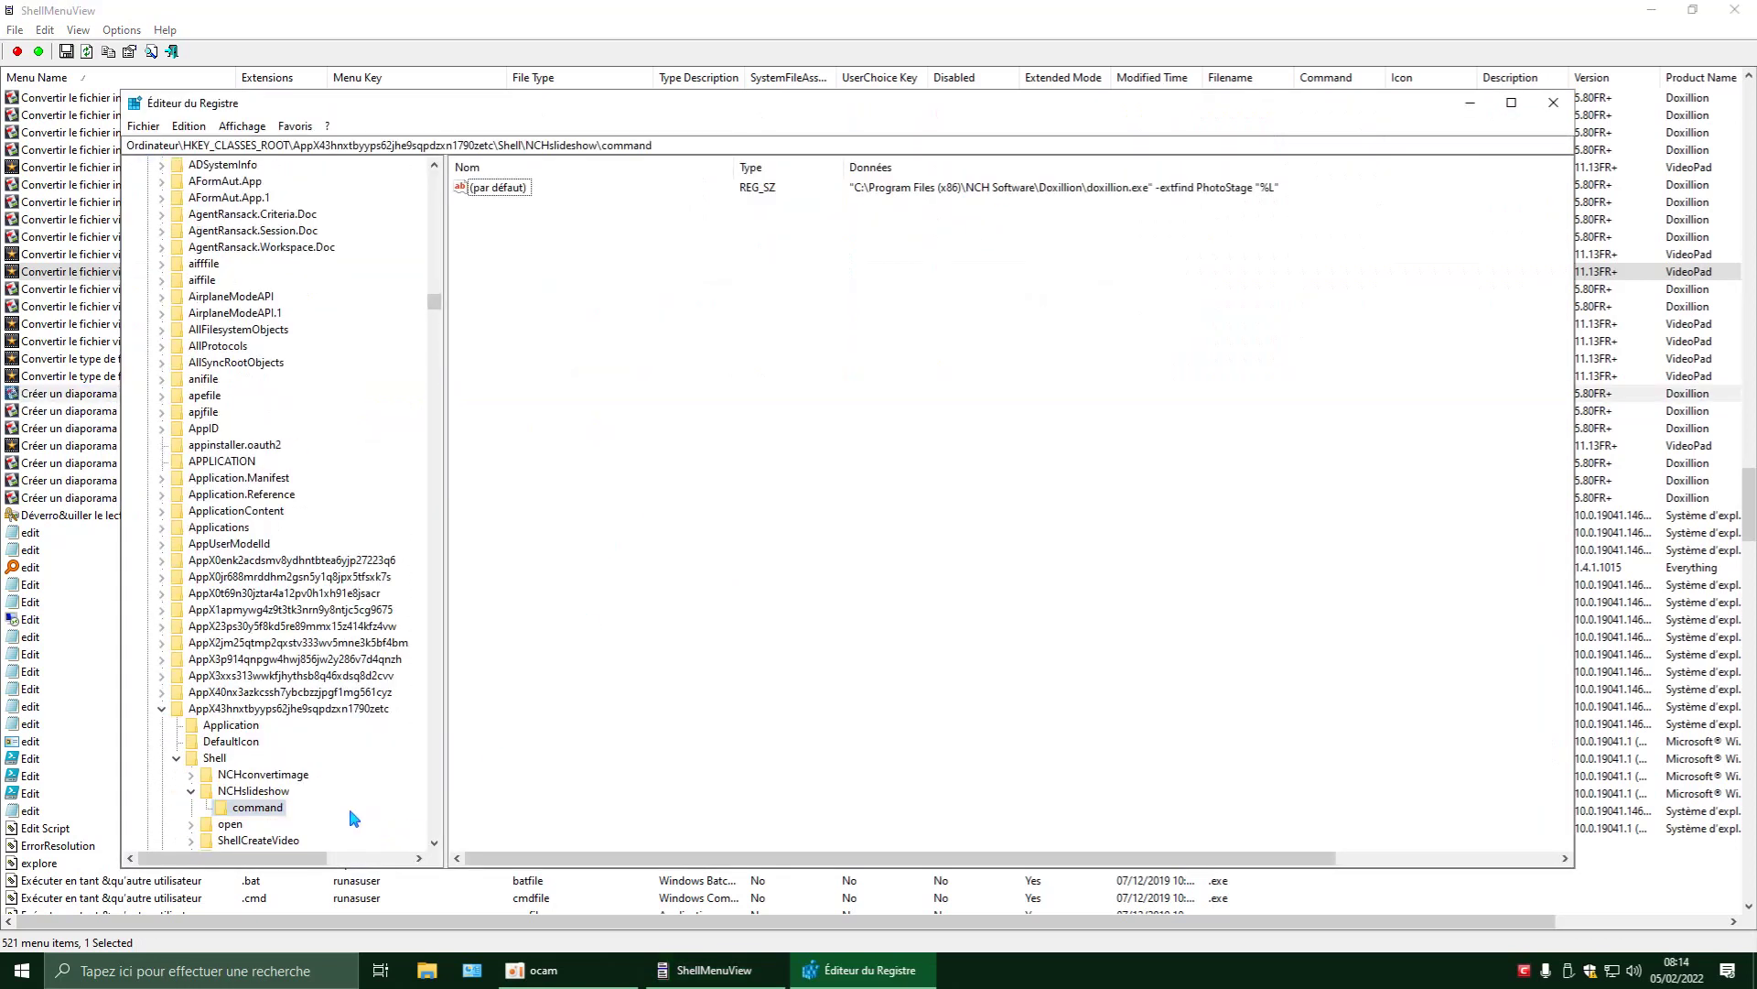
right_click(281, 808)
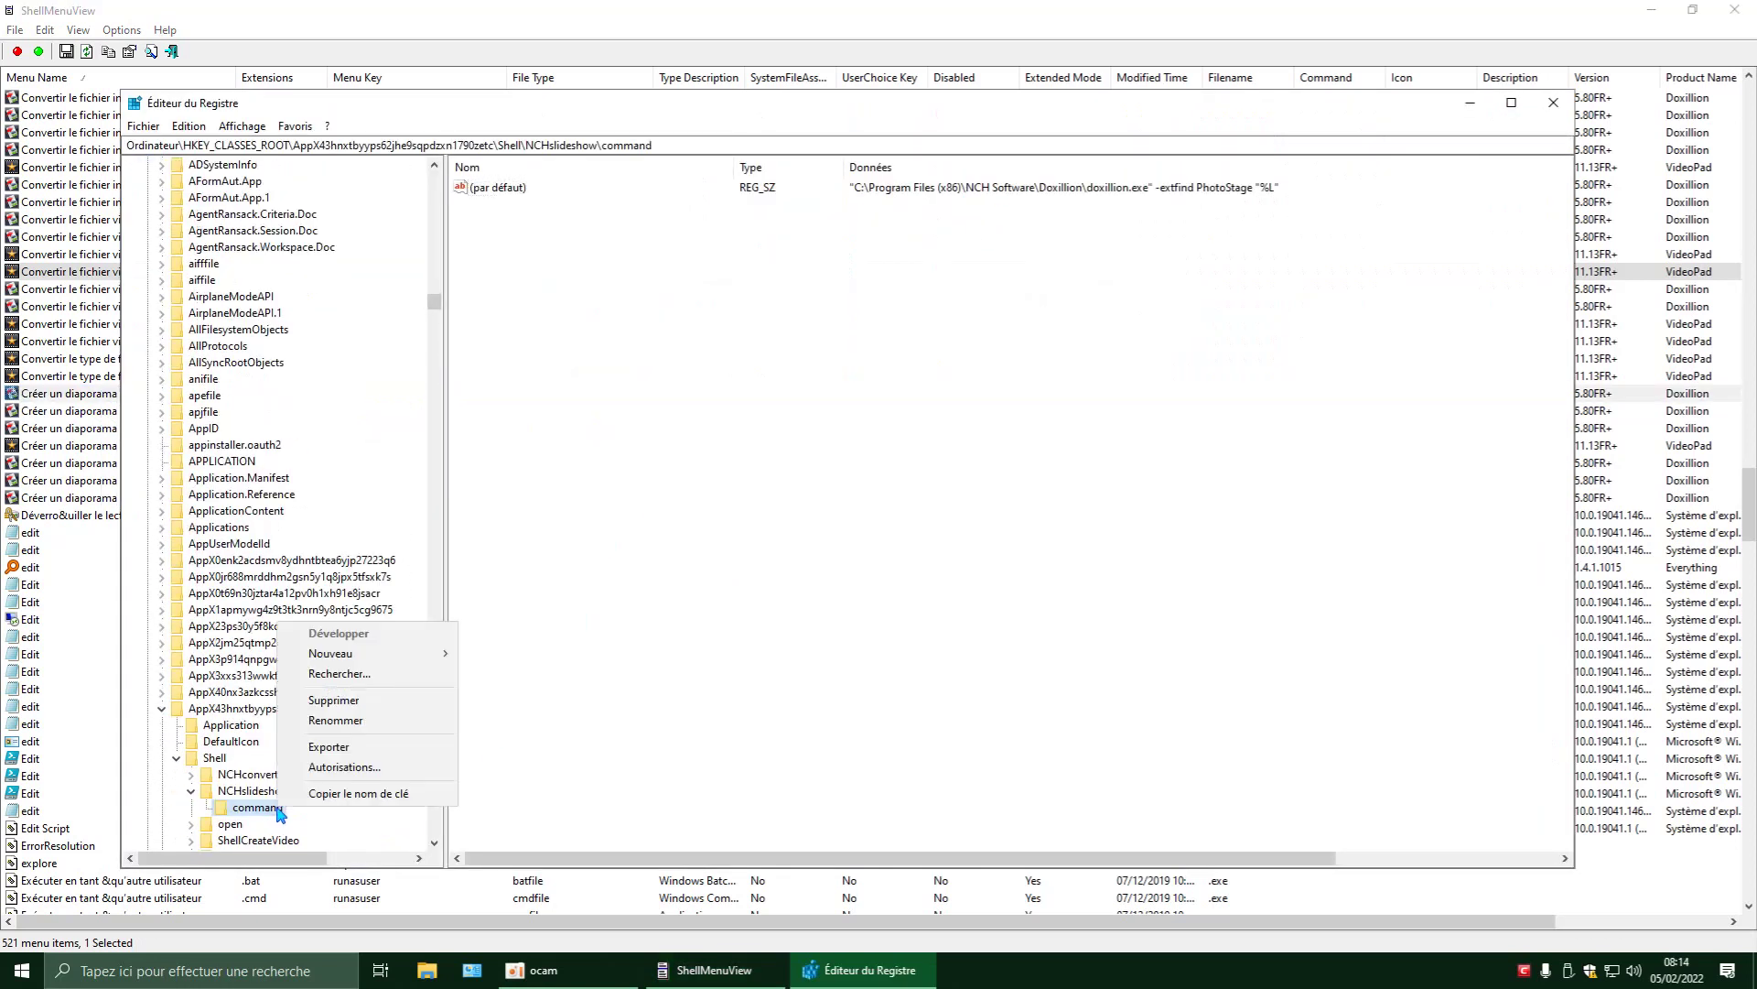
click(364, 702)
click(1001, 481)
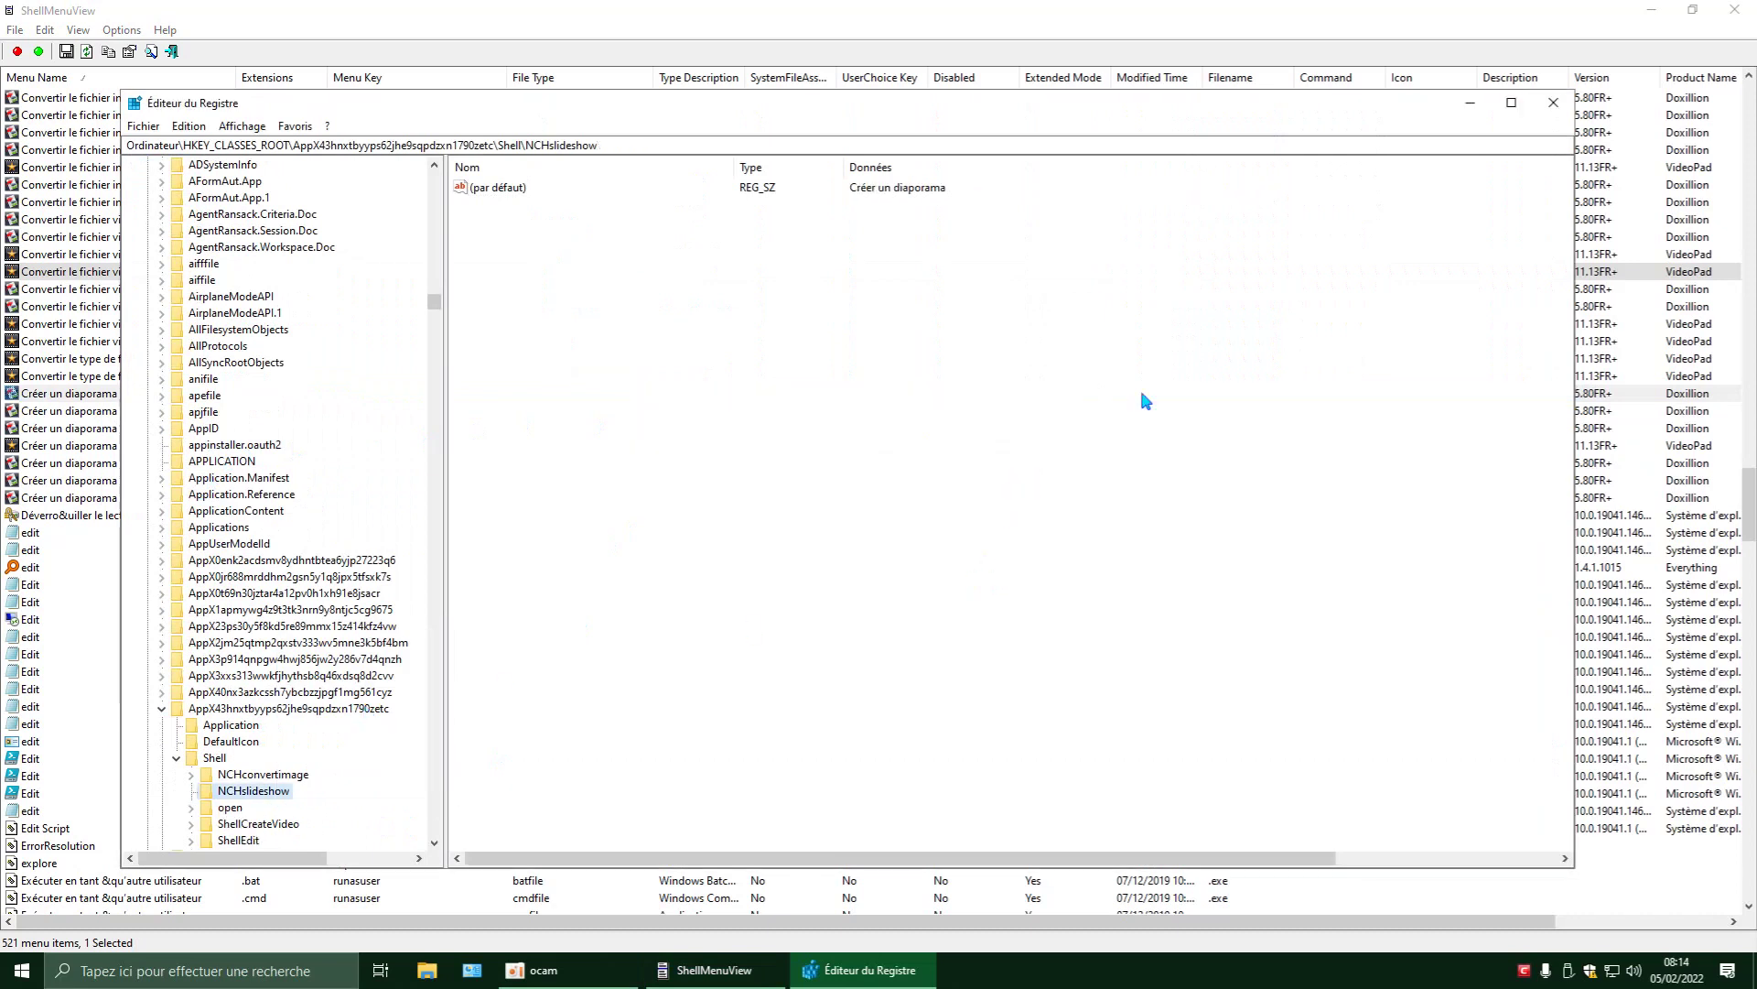
click(1564, 109)
Open the .dng "Créer un diaporama" entry in the registry editor and delete the command key under dngfile\Shell\NCHslideshow.
click(107, 411)
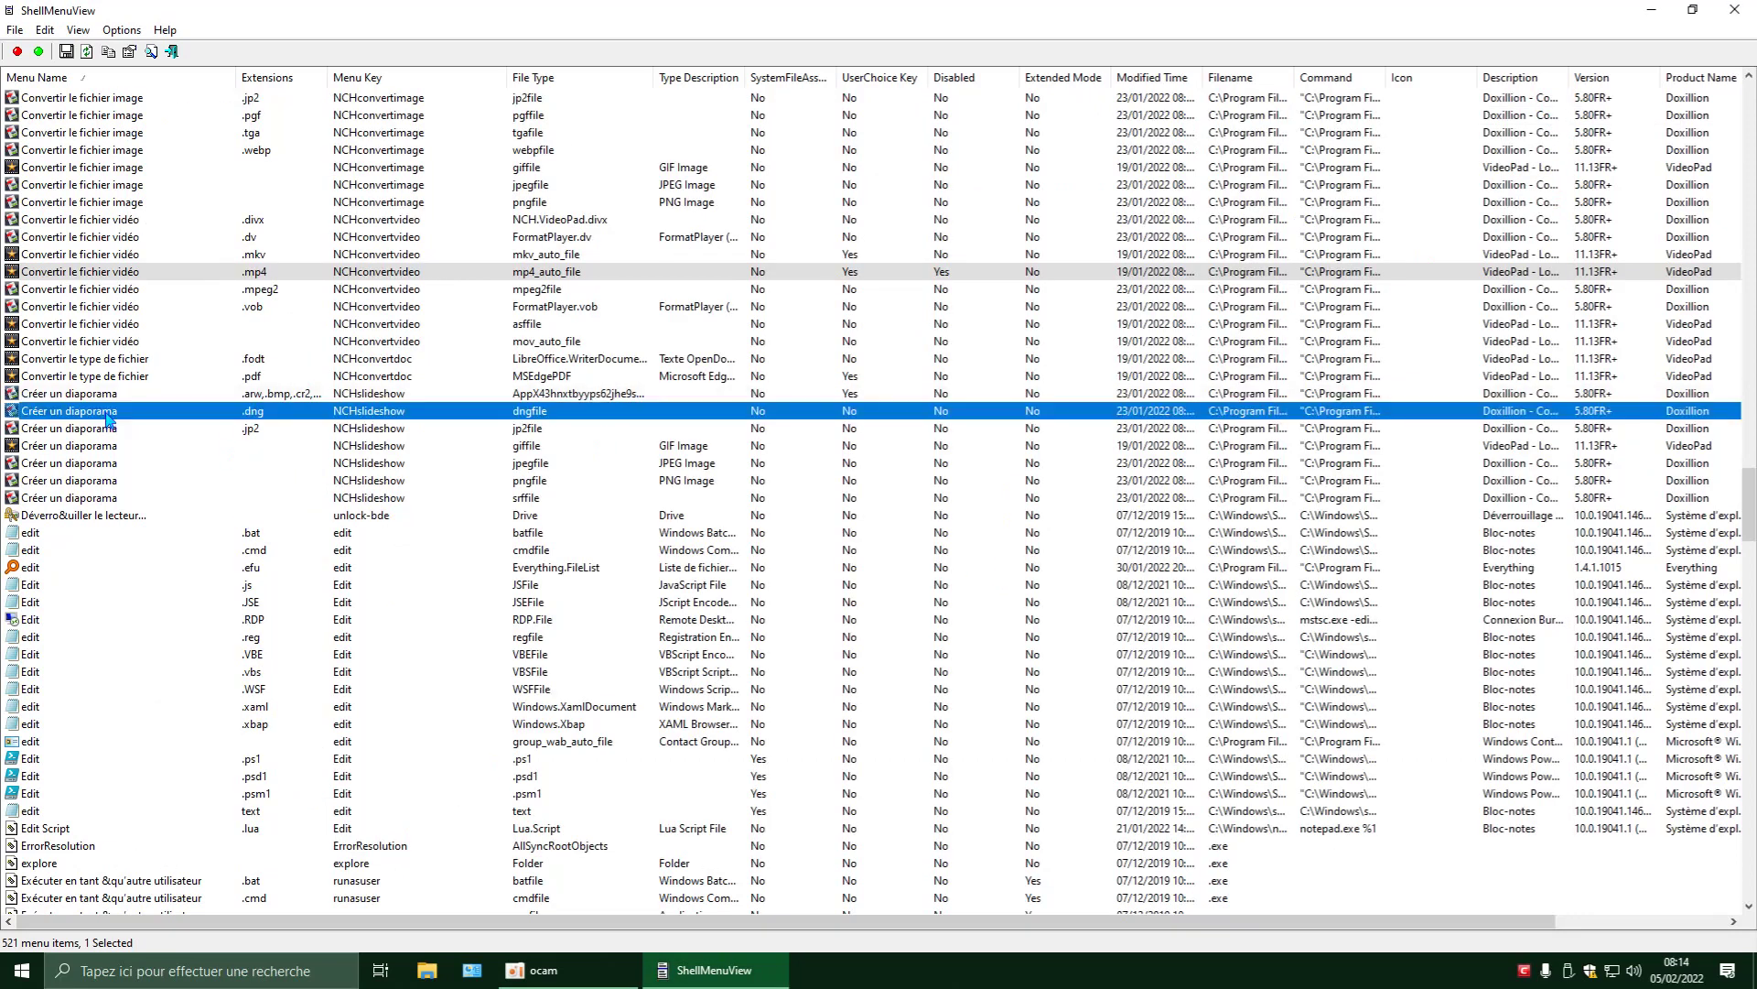
right_click(107, 416)
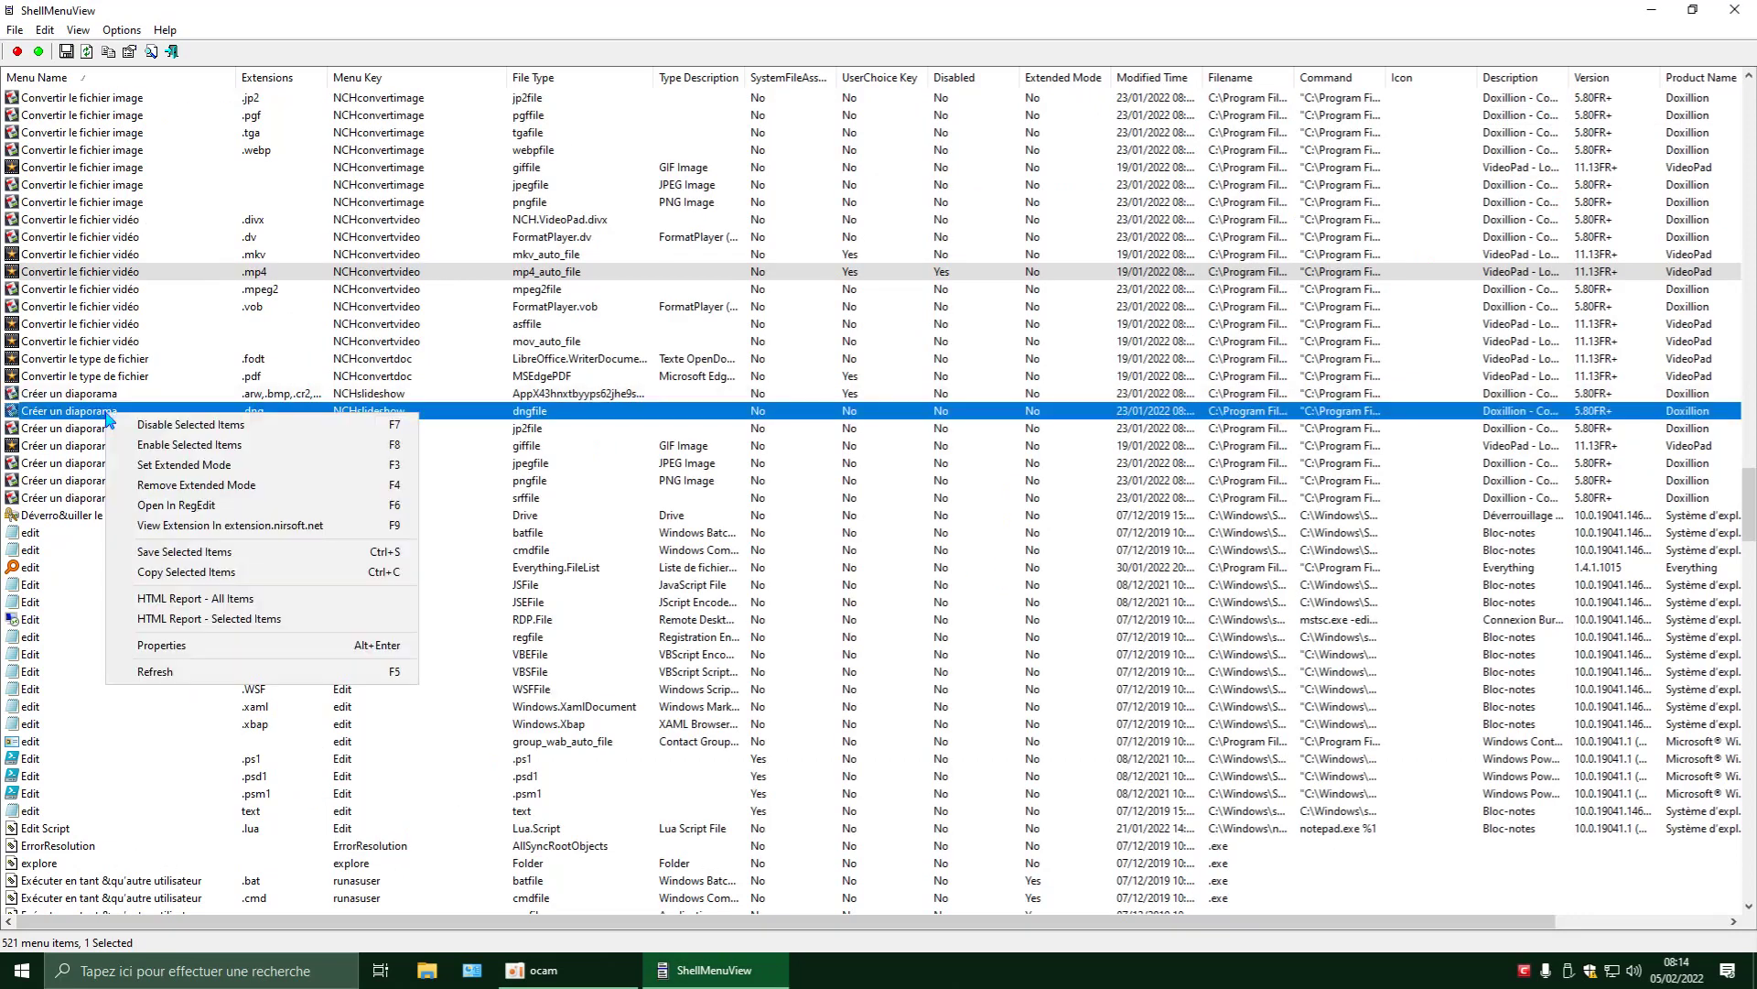
click(185, 507)
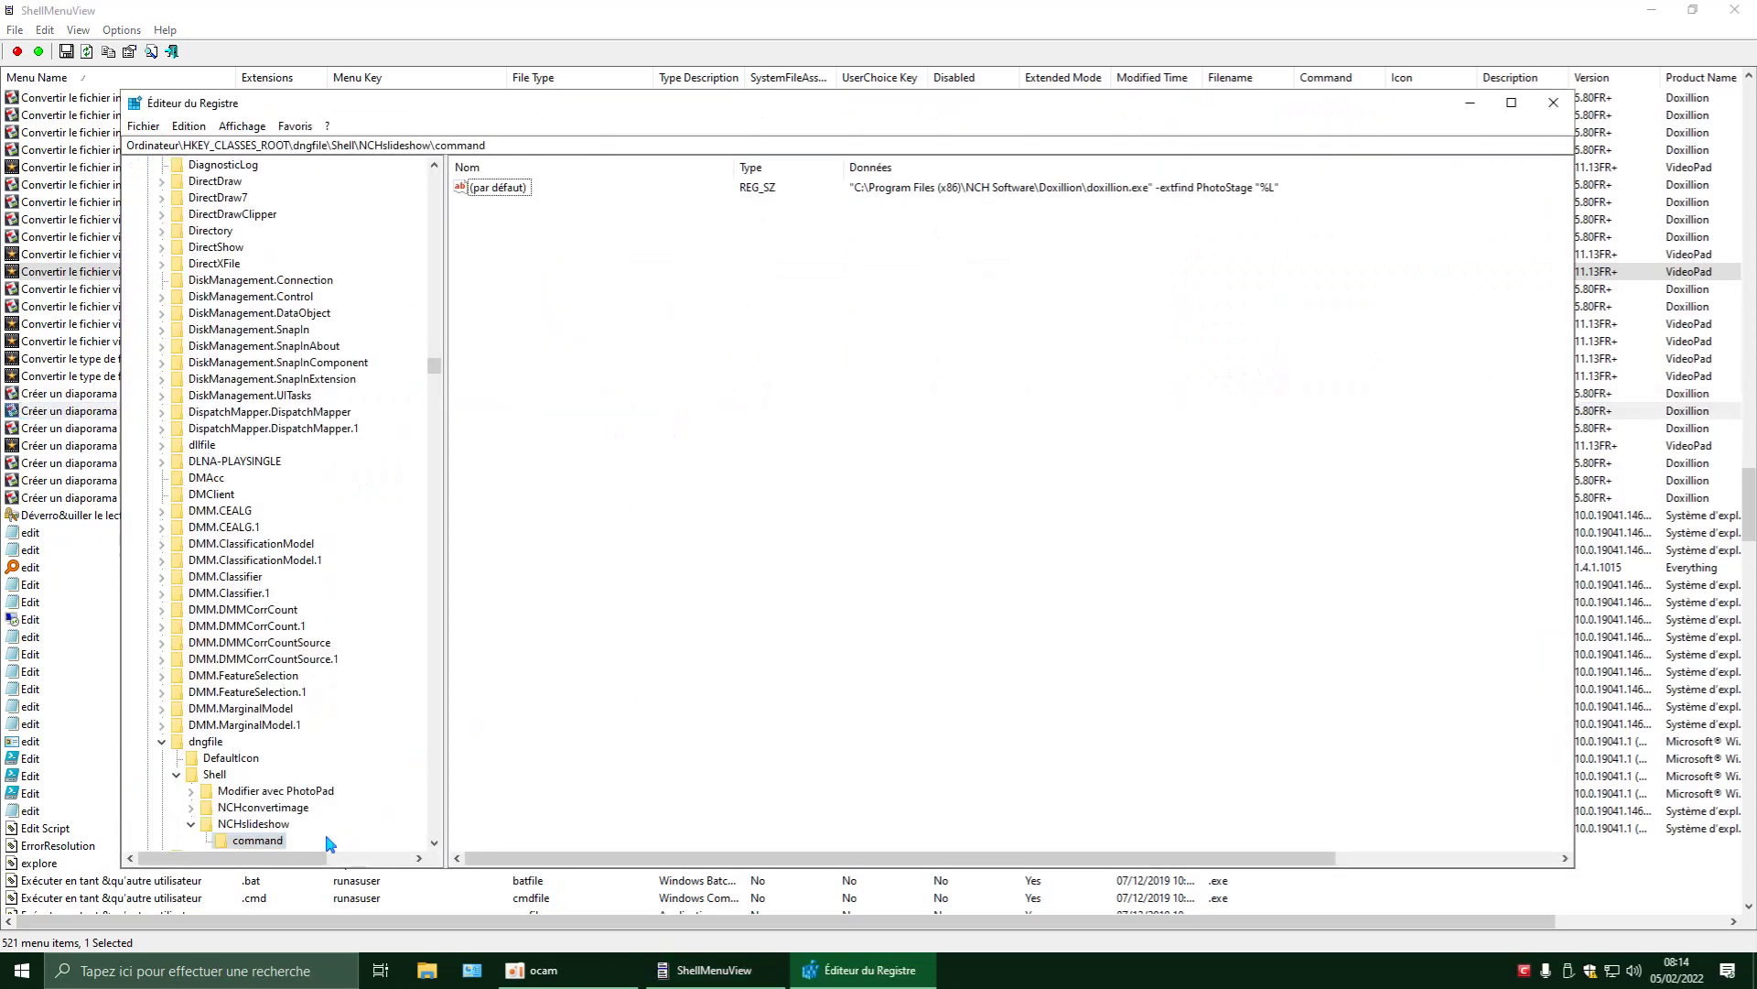
right_click(265, 843)
click(355, 737)
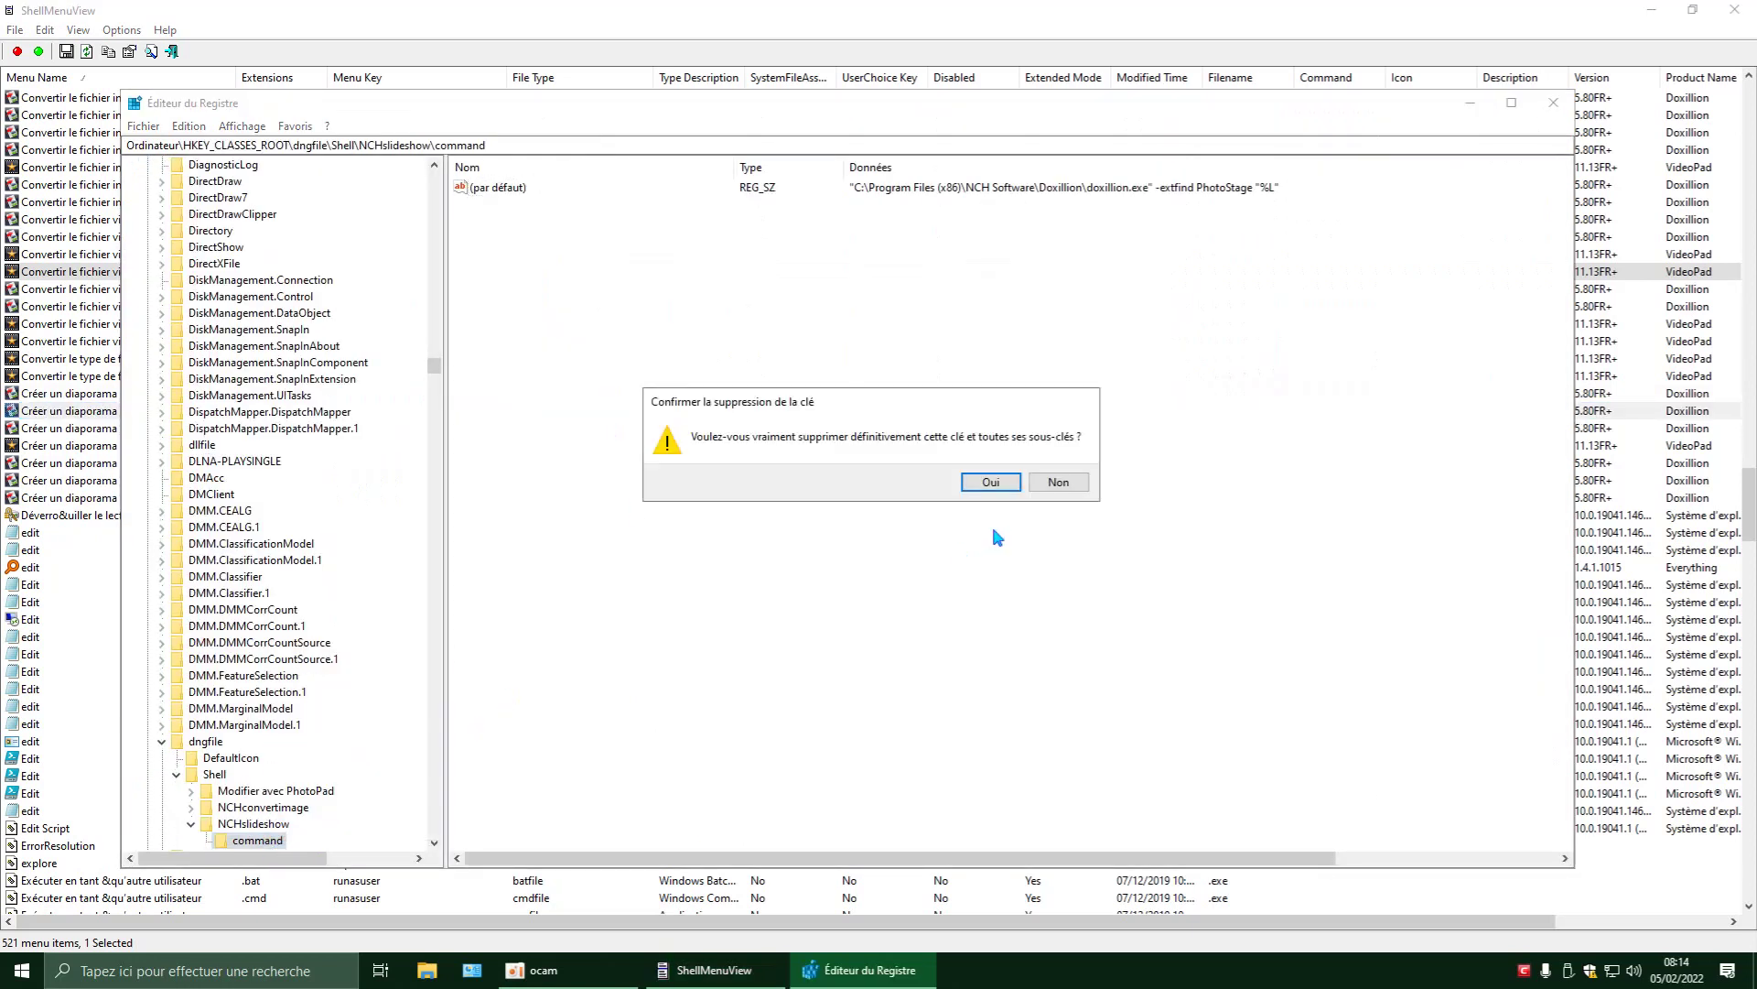
click(991, 483)
click(1554, 103)
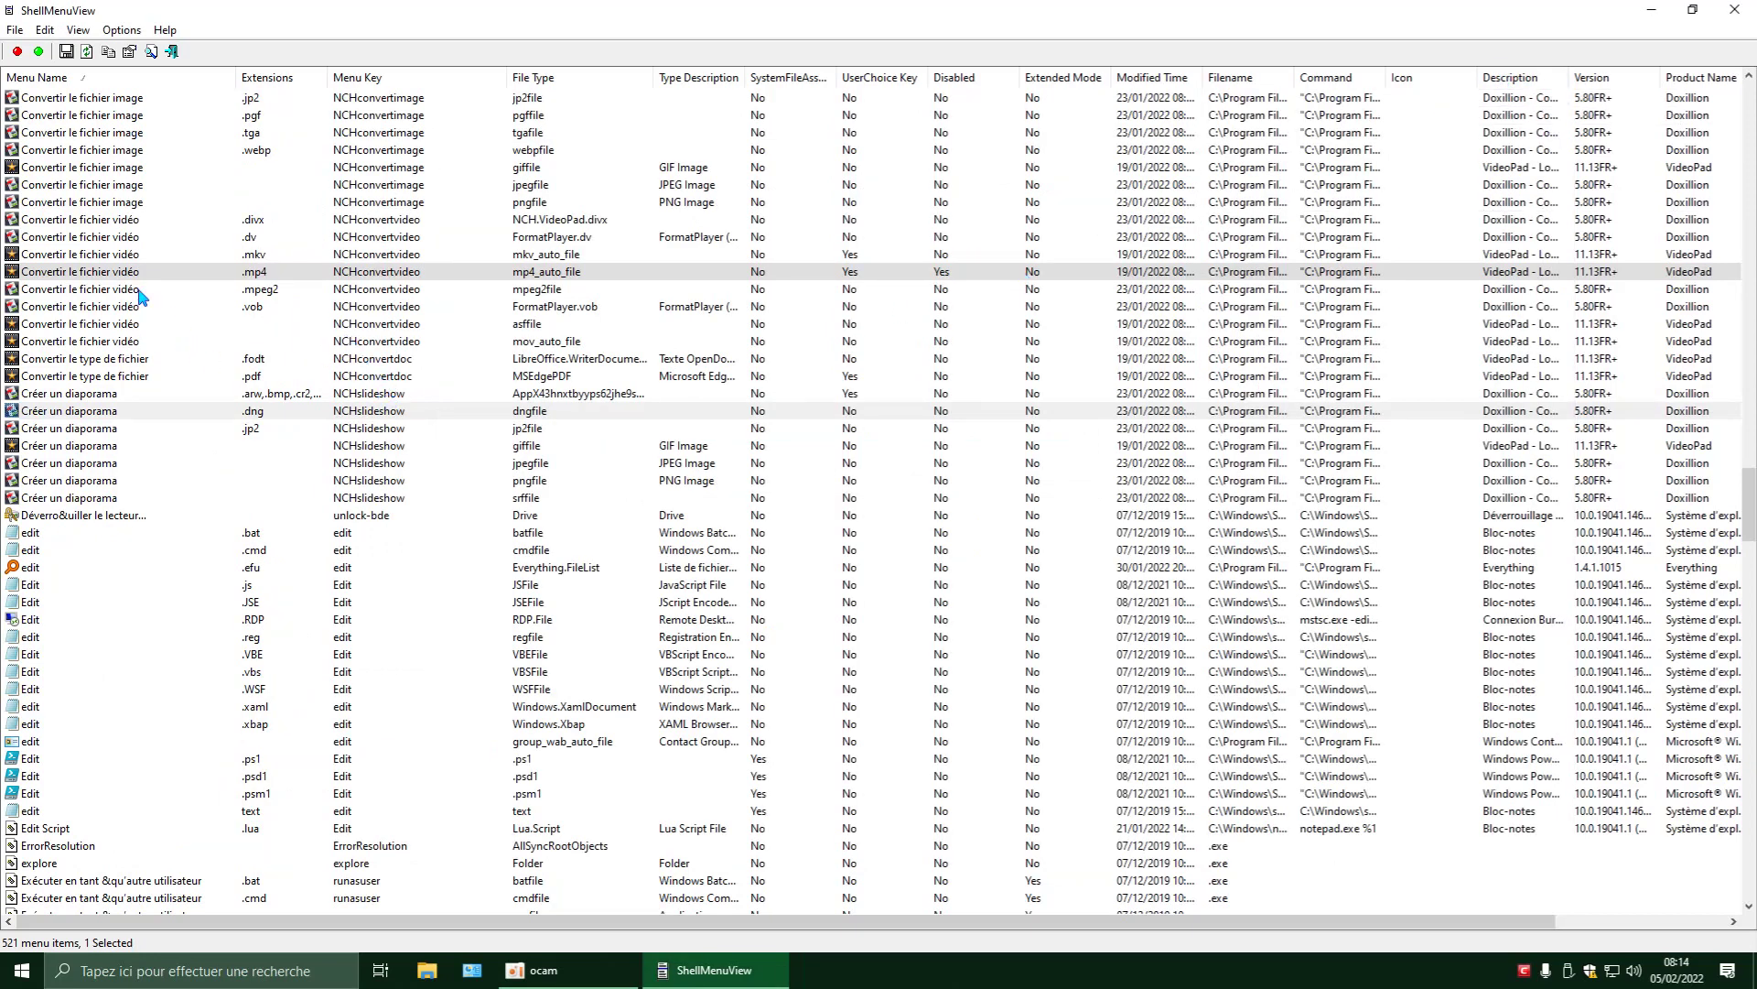
Disable the .jp2 "Créer un diaporama" entry.
click(107, 429)
right_click(107, 429)
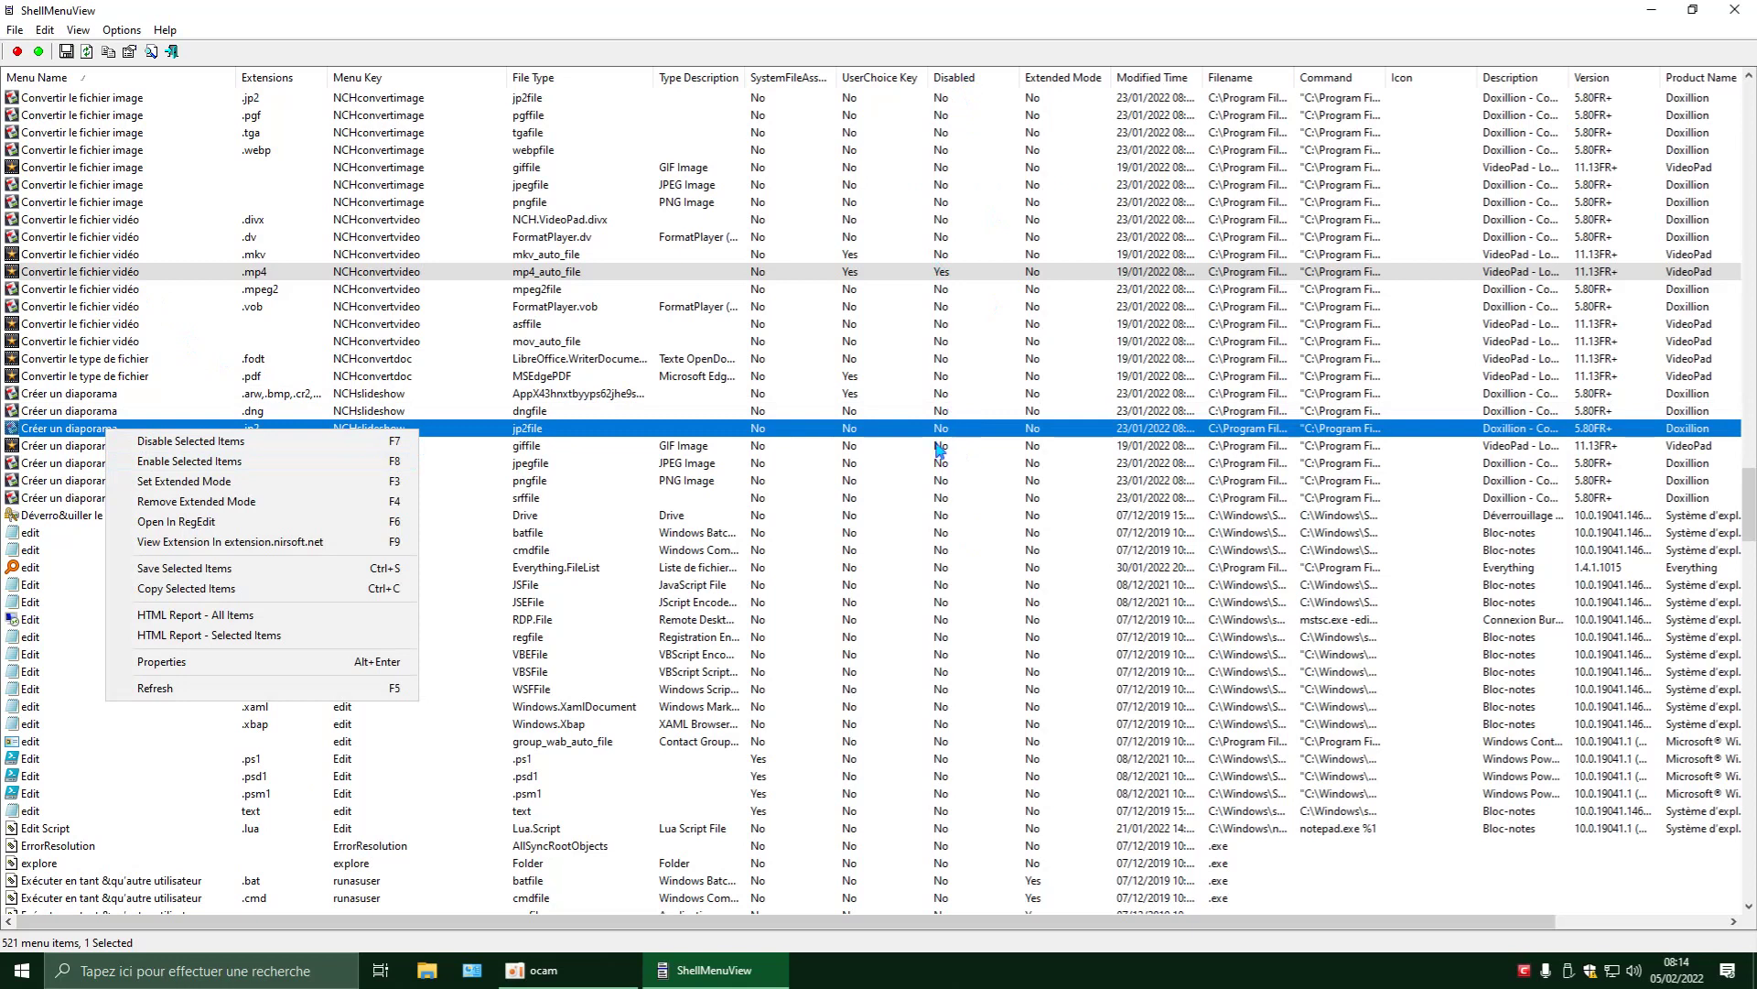
click(187, 441)
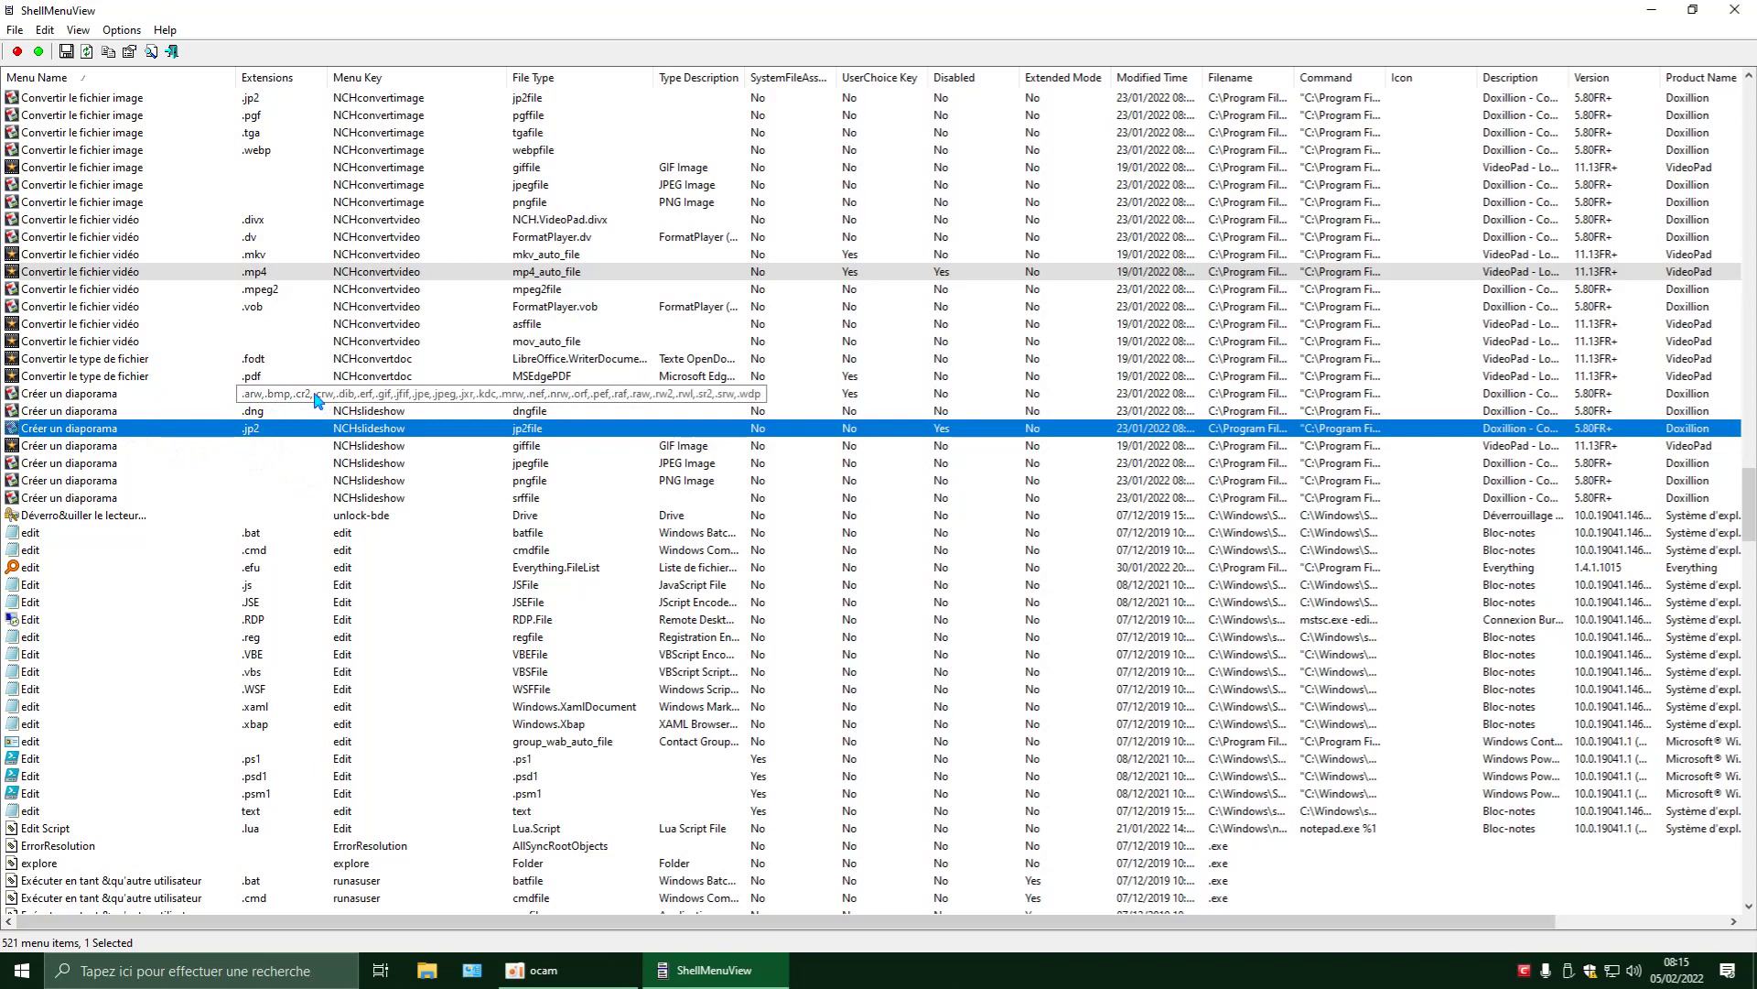
Open the .jp2 "Créer un diaporama" entry in the registry editor, delete its NCHslideshow command key and return to the desktop.
right_click(108, 433)
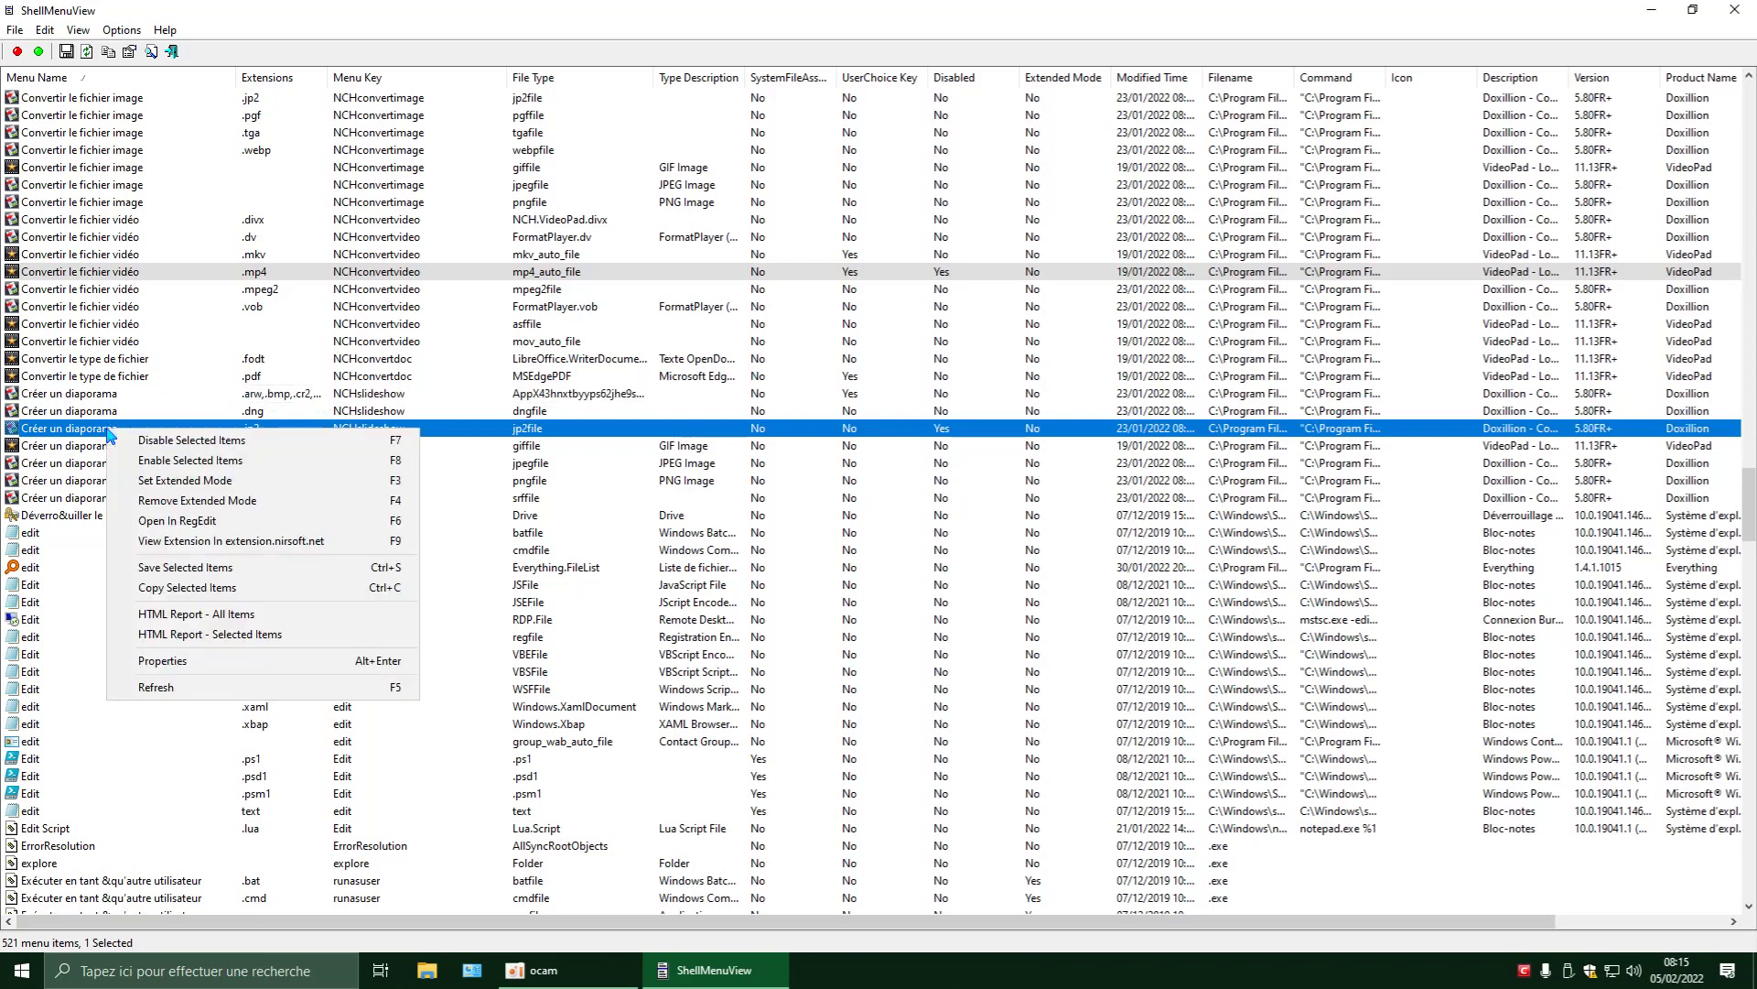
click(174, 521)
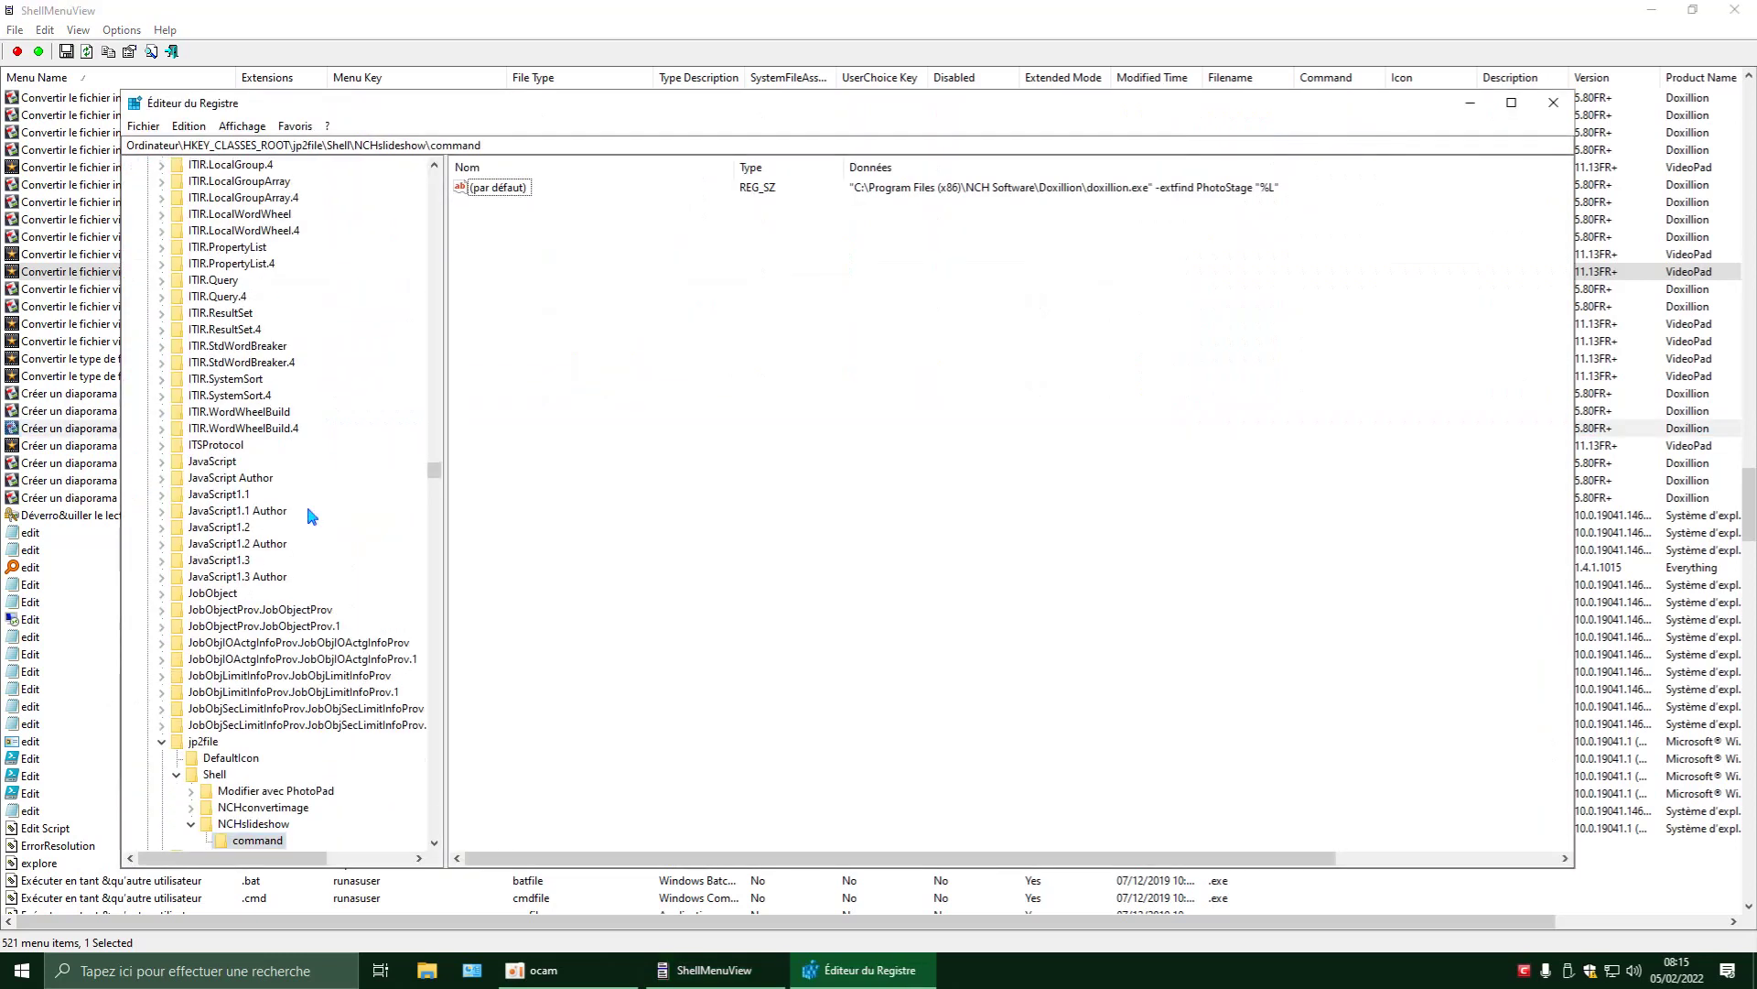
right_click(274, 840)
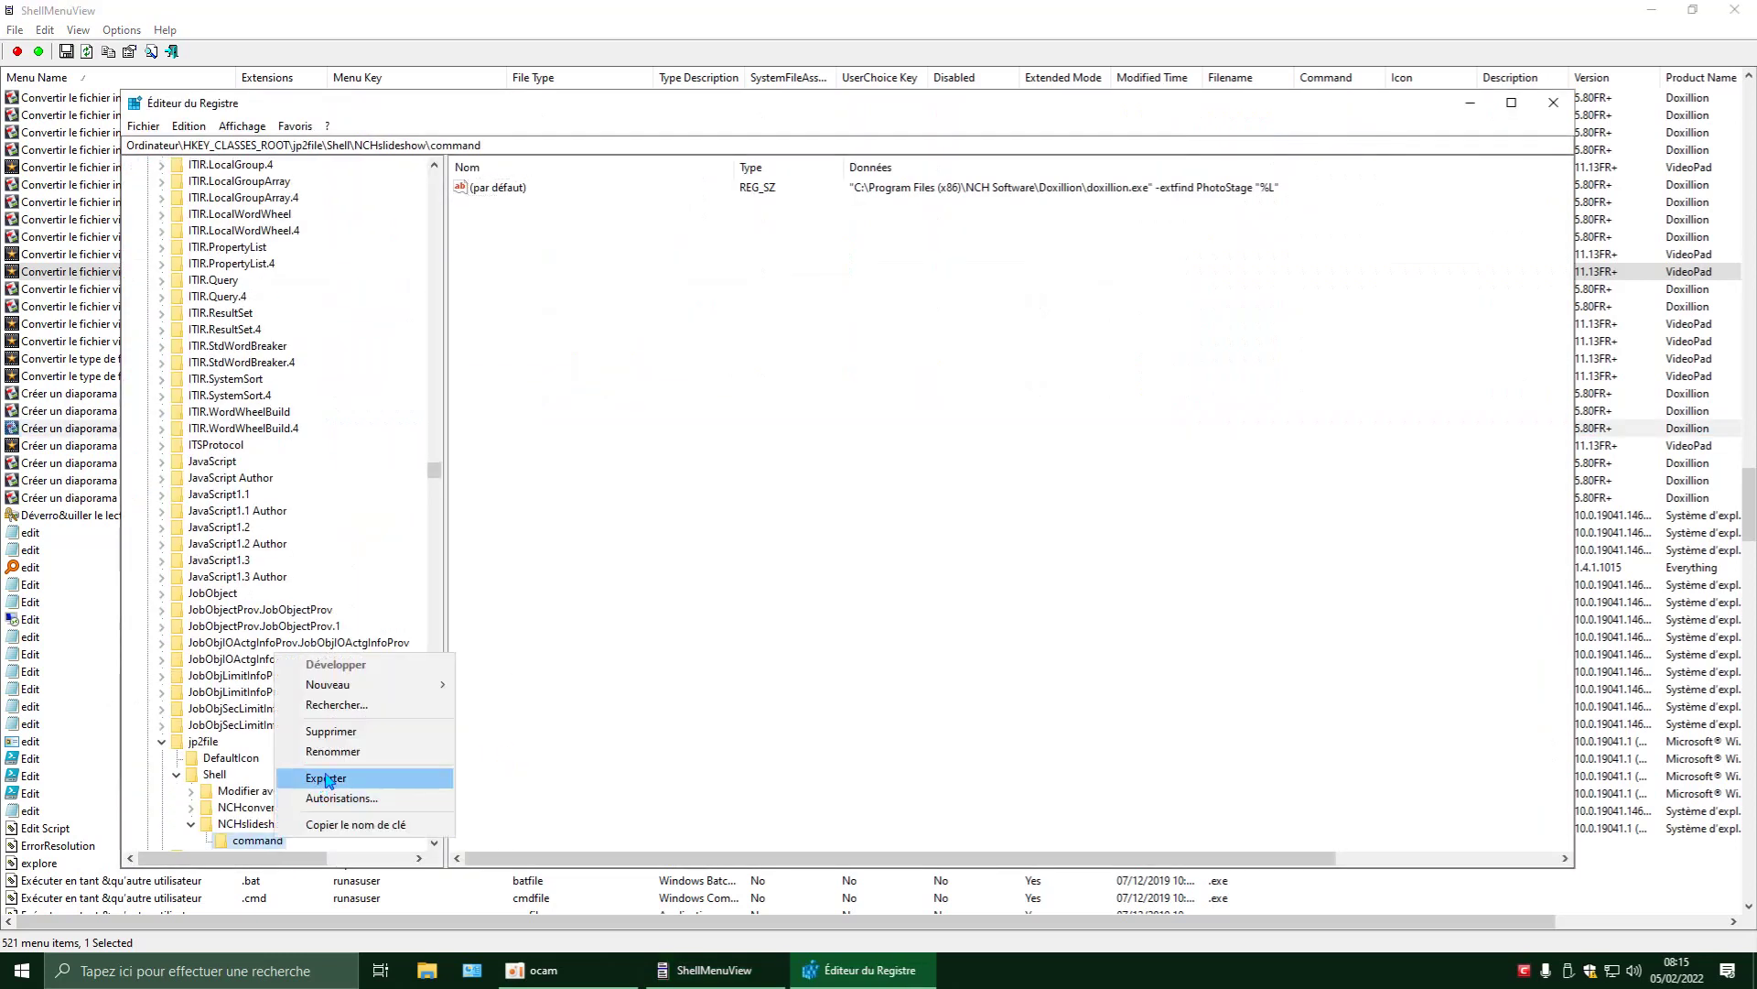
click(332, 731)
click(998, 483)
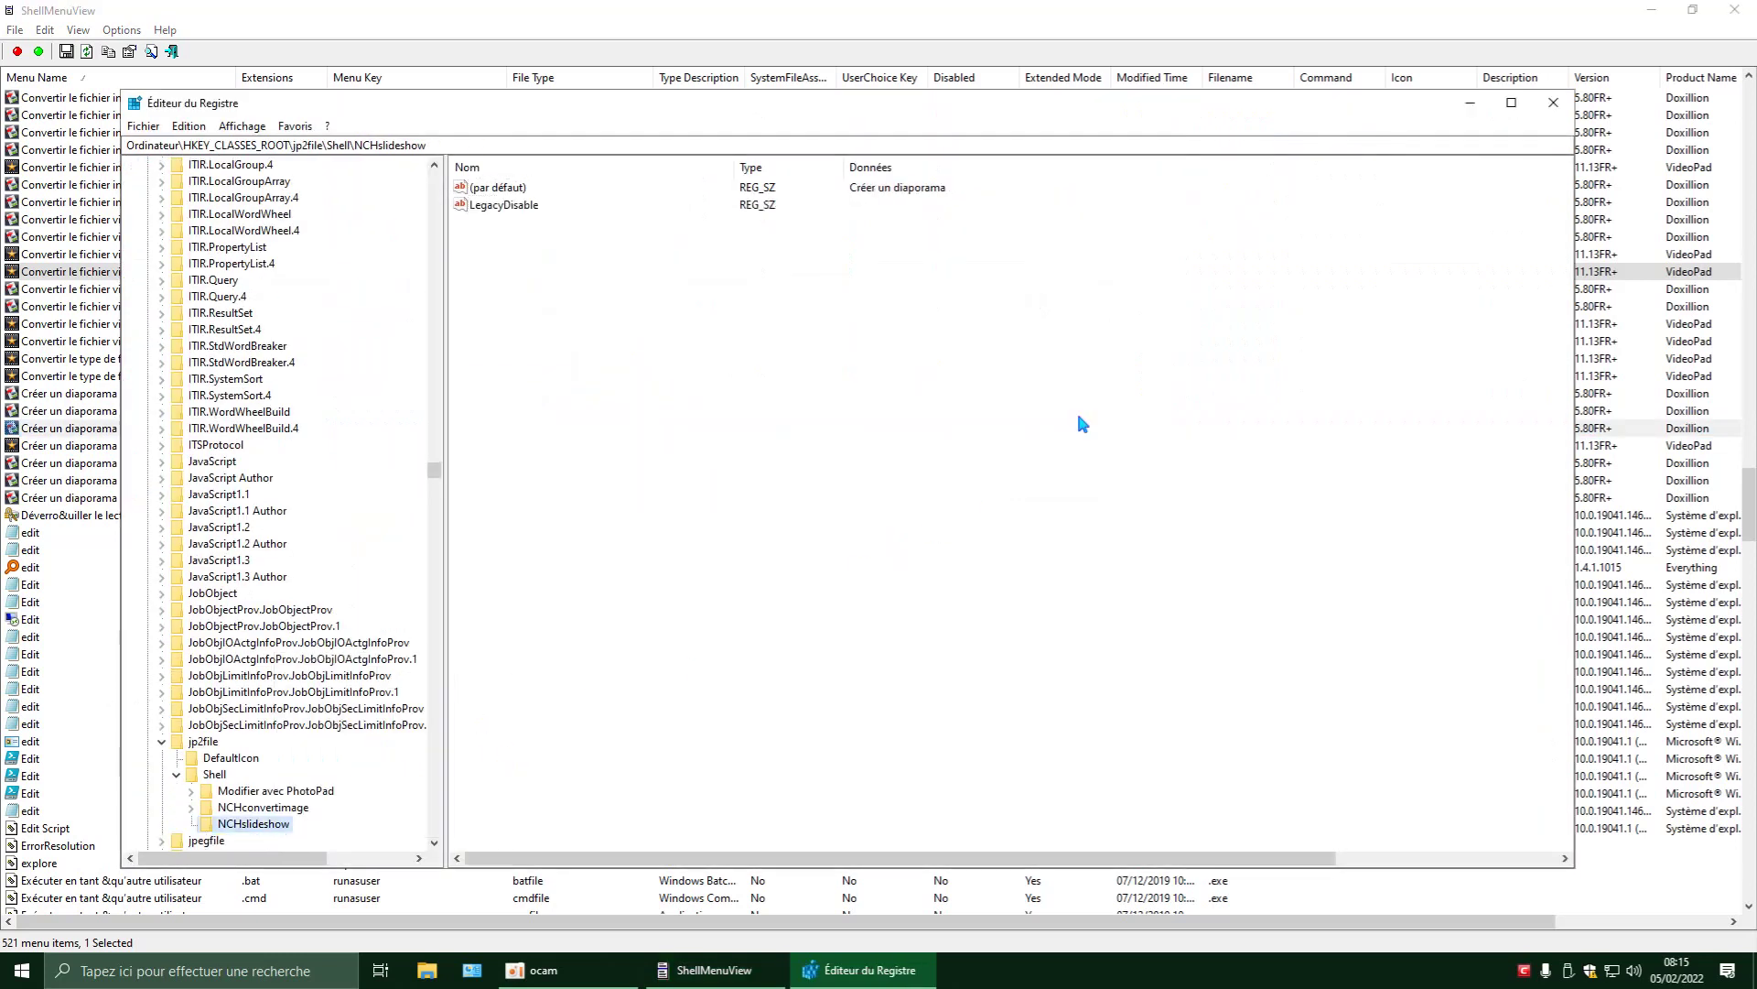
click(1556, 110)
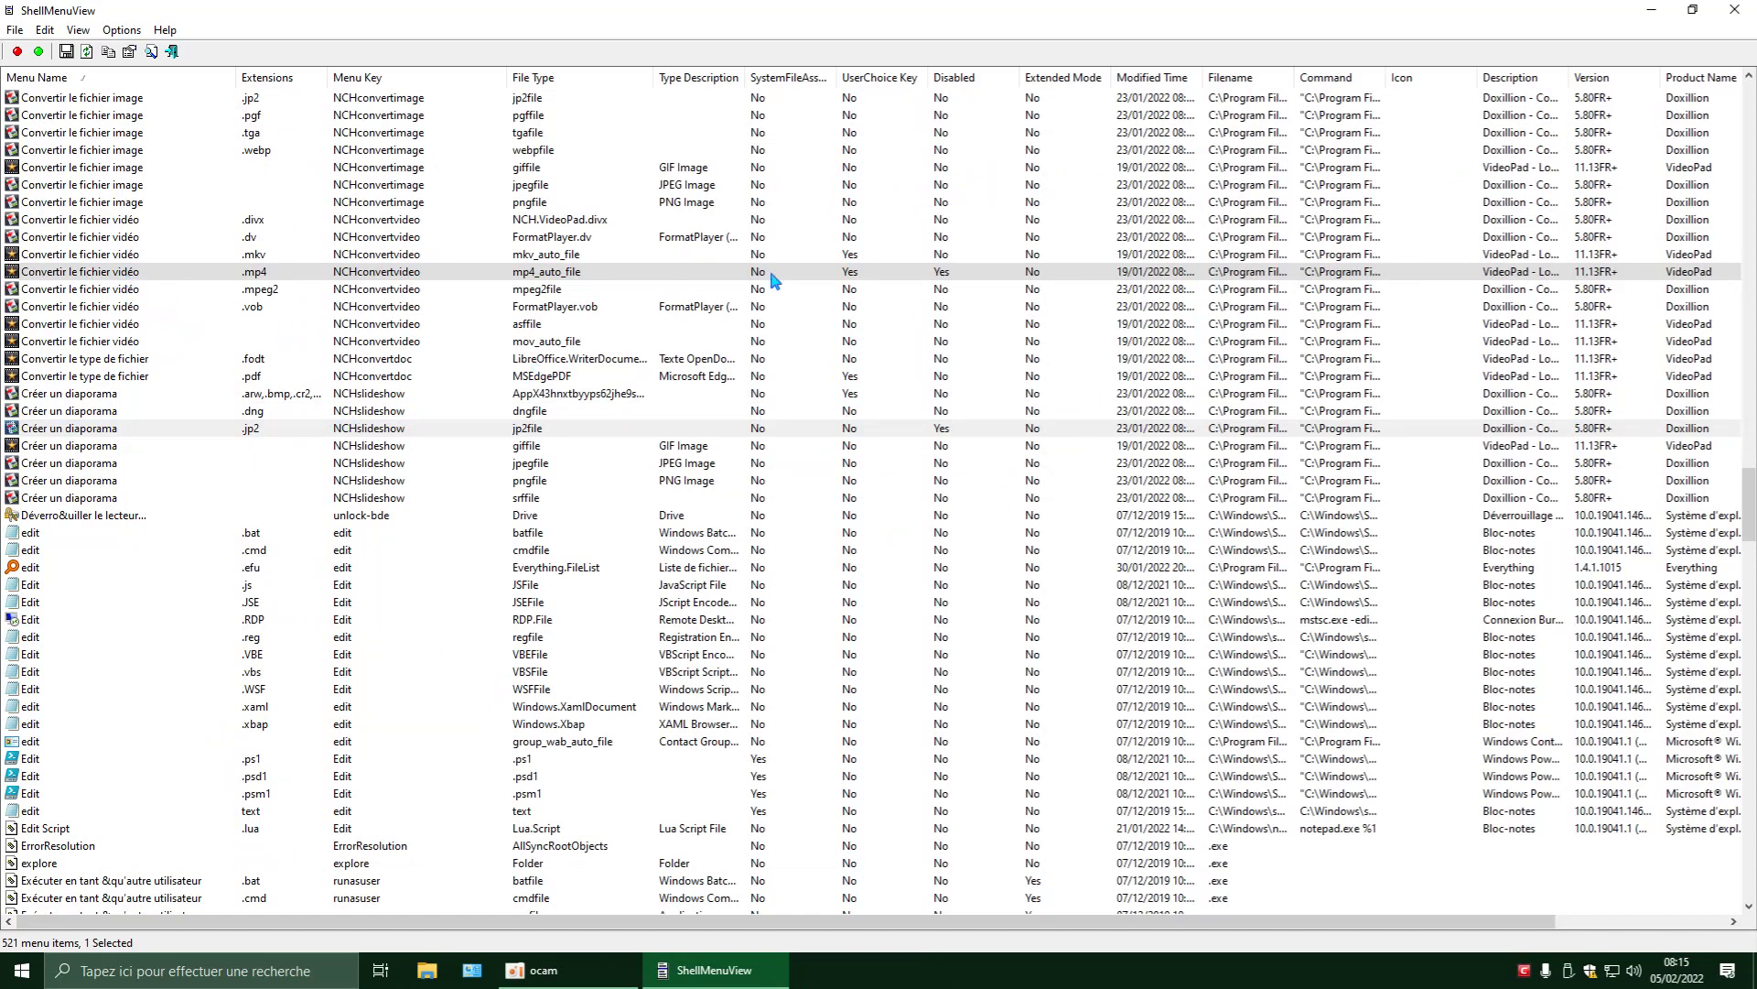
click(1650, 11)
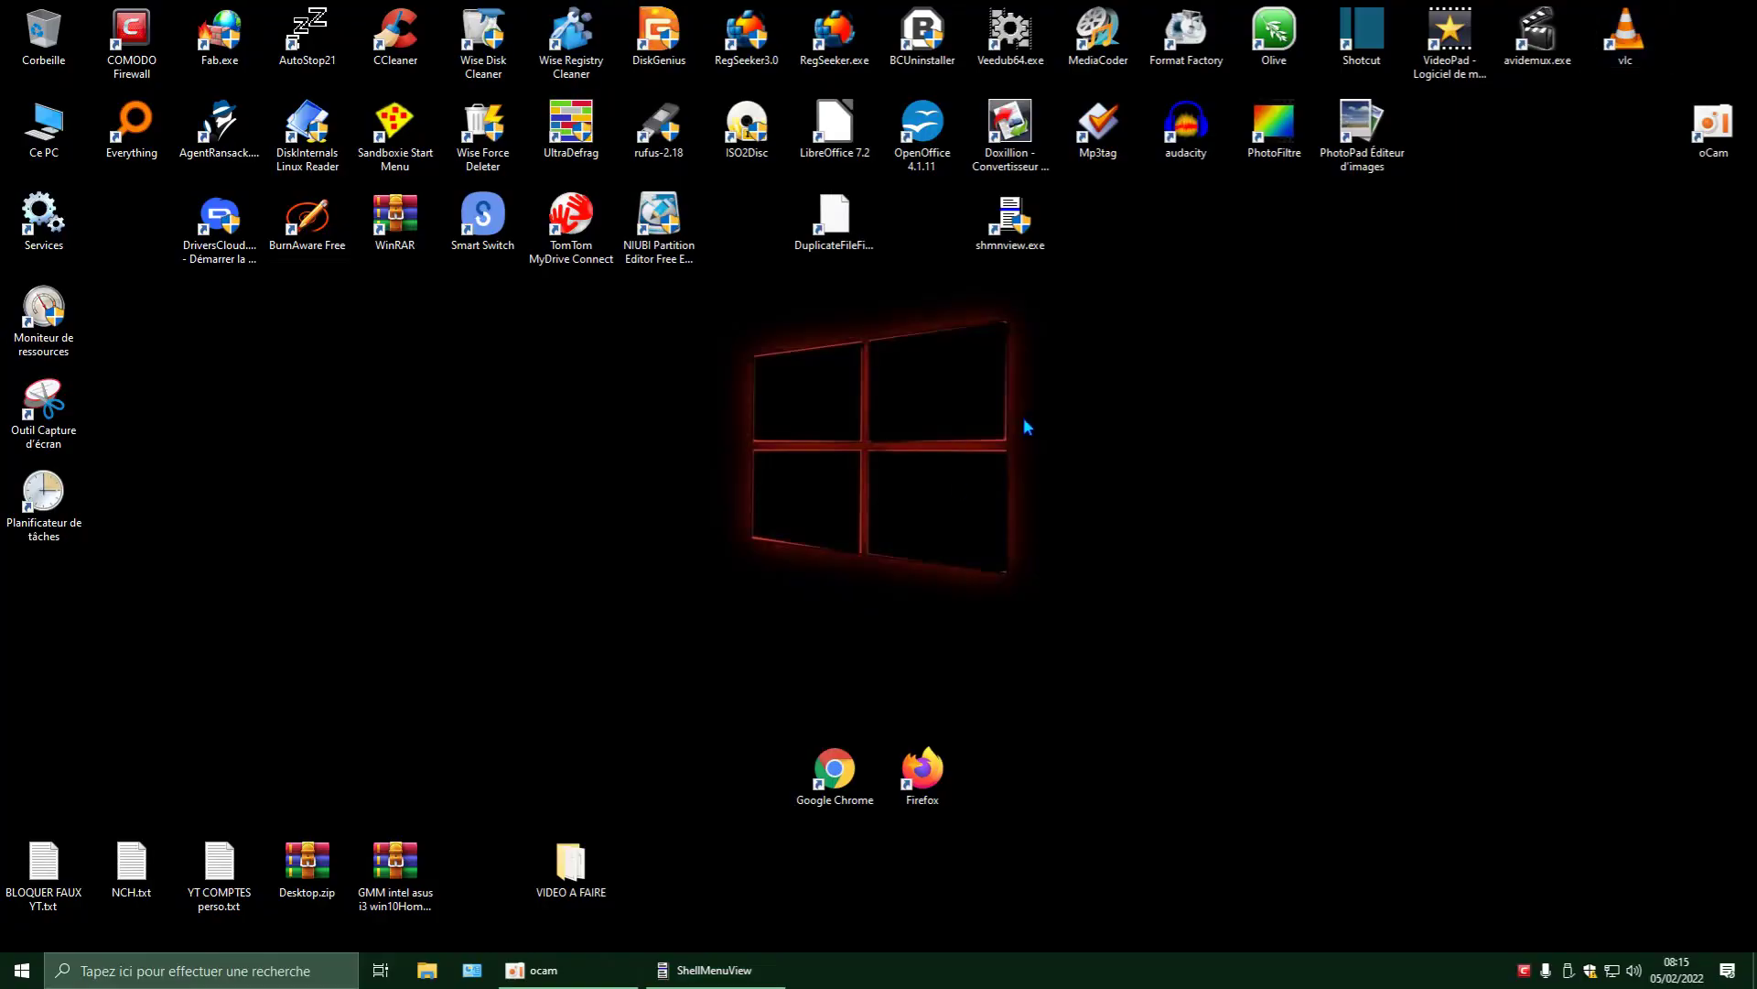